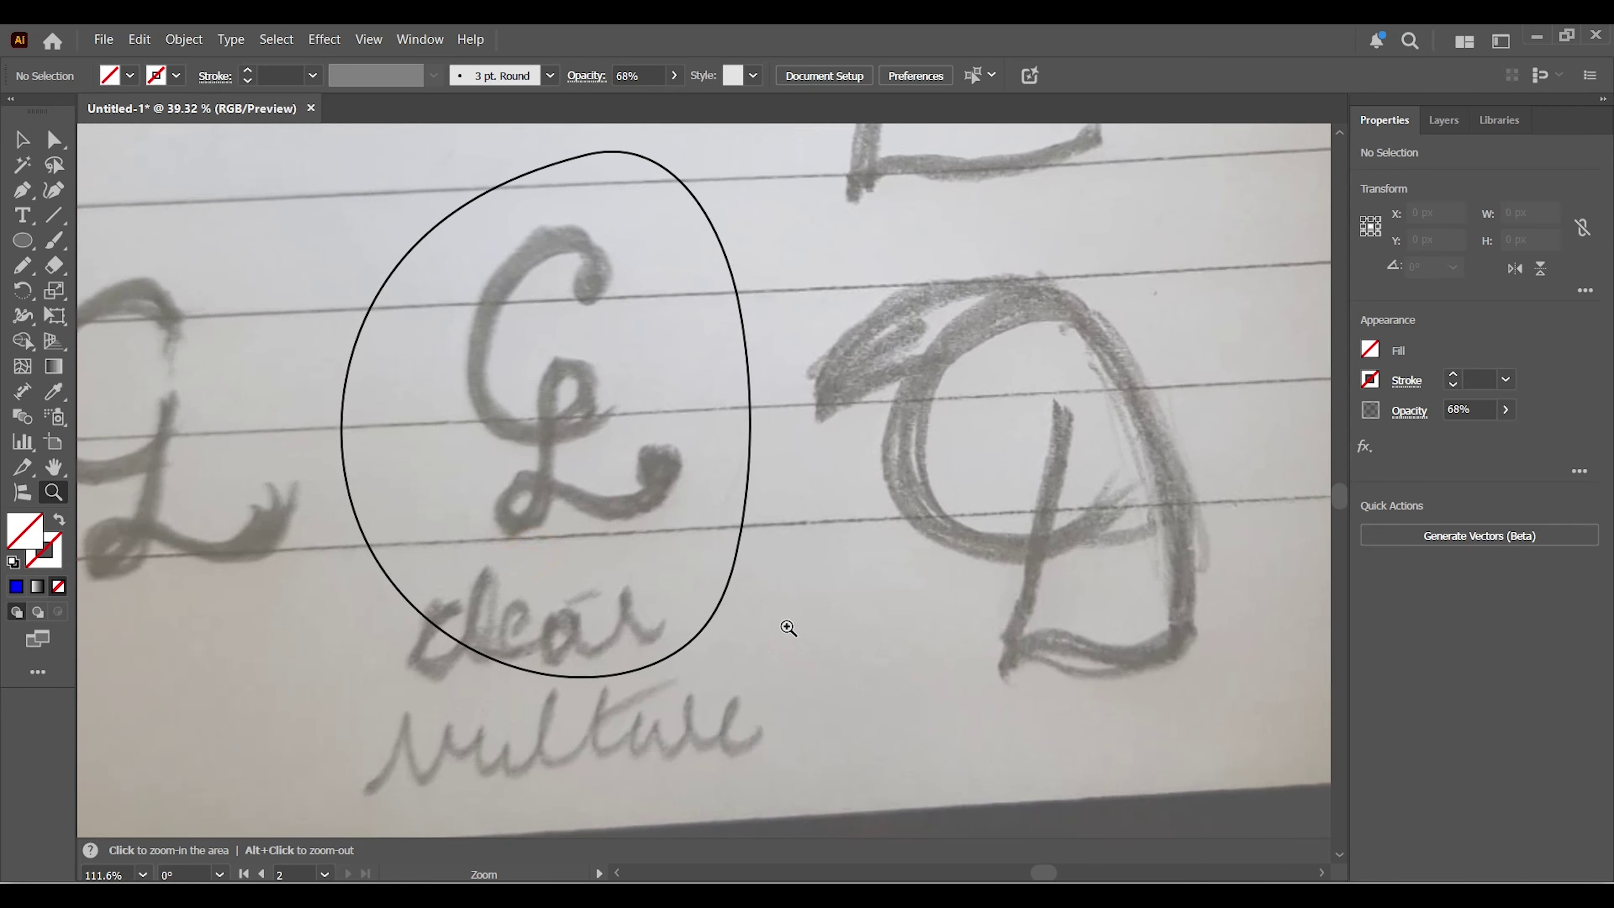
{"action": "key", "text": "space"}
{"action": "left_click_drag", "start_coordinate": [747, 506], "coordinate": [774, 517]}
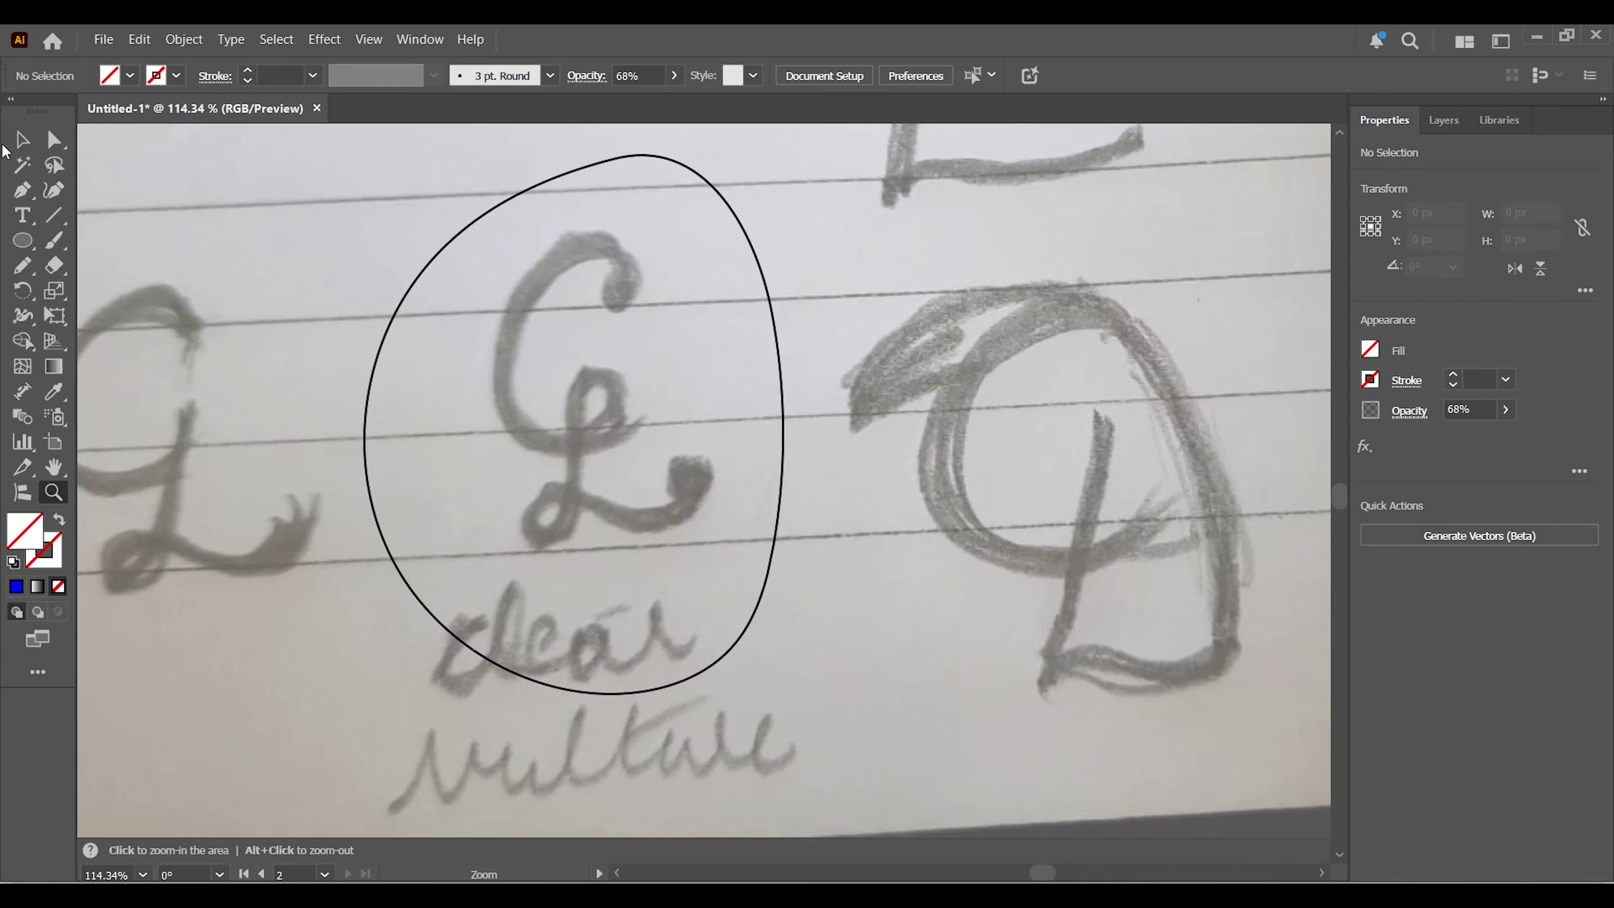
{"action": "left_click", "coordinate": [20, 141]}
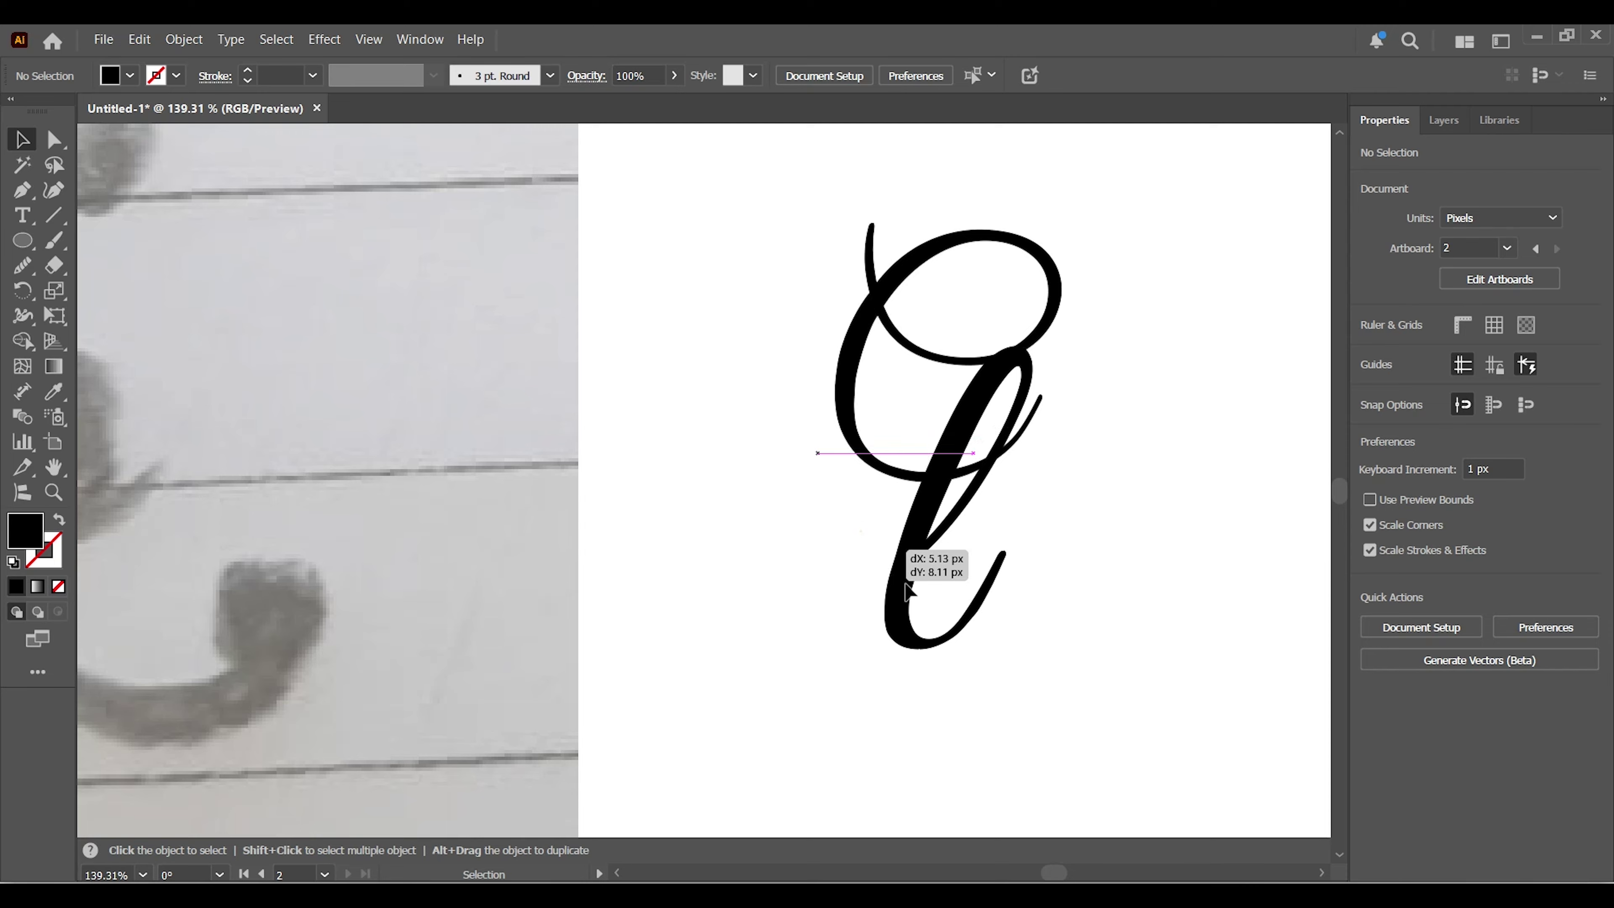
Try showing the lower script letter as an unfilled 1 pt black outline
{"action": "right_click", "coordinate": [990, 210]}
{"action": "left_click", "coordinate": [1044, 505]}
{"action": "left_click_drag", "start_coordinate": [22, 265], "coordinate": [99, 304]}
{"action": "left_click", "coordinate": [98, 296]}
{"action": "left_click", "coordinate": [59, 520]}
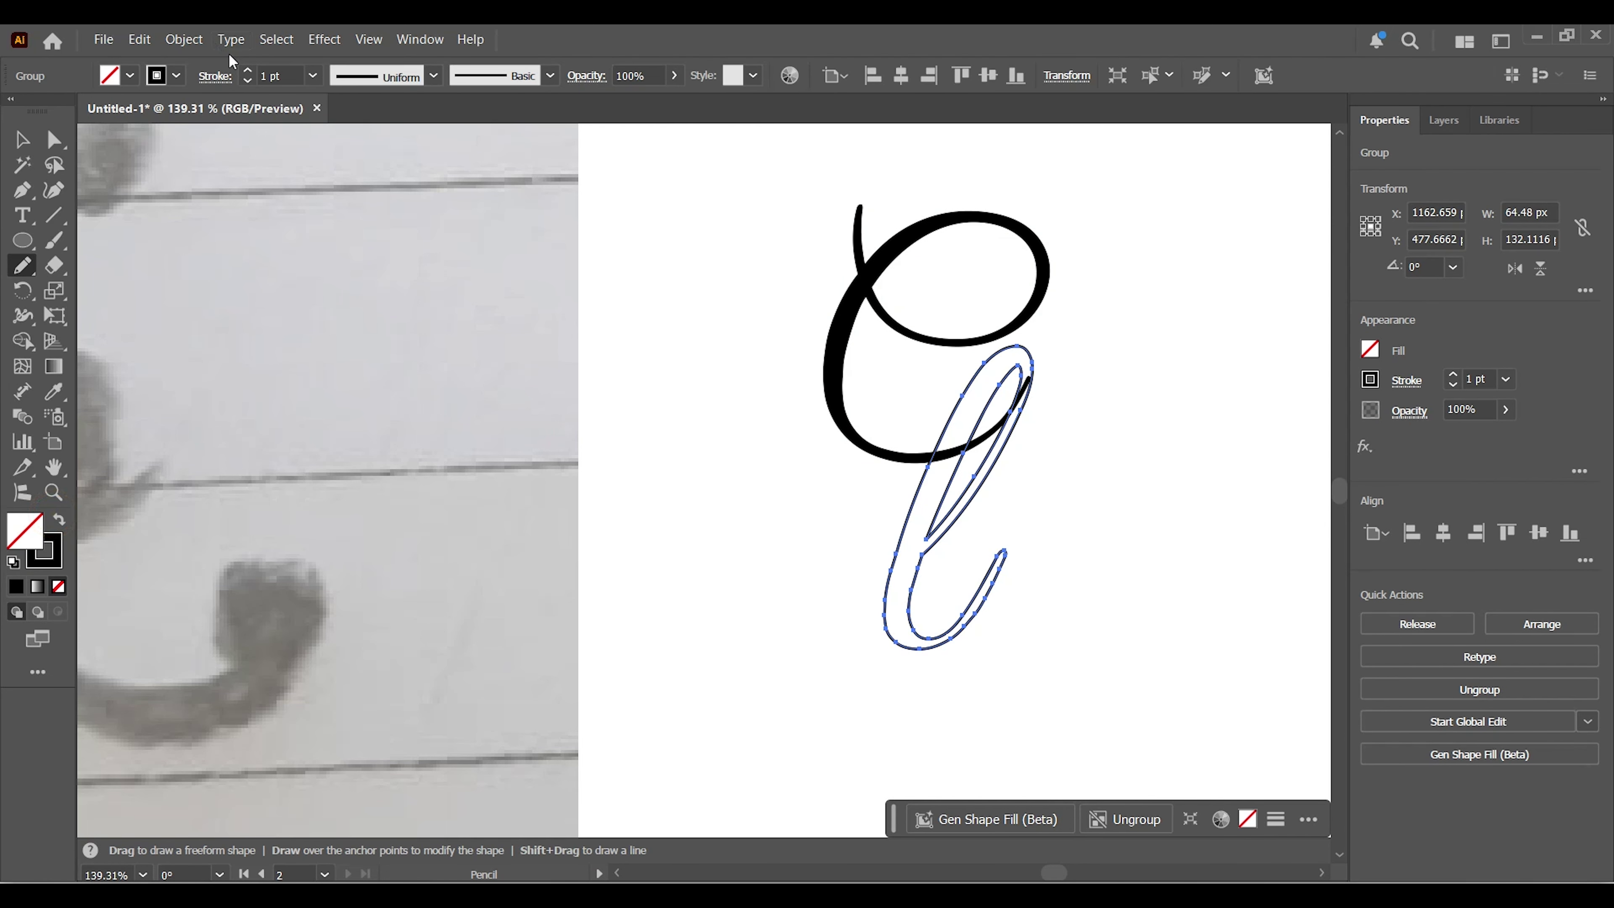
{"action": "key", "text": "ctrl+z"}
{"action": "left_click", "coordinate": [23, 140]}
{"action": "left_click", "coordinate": [636, 305]}
{"action": "left_click", "coordinate": [23, 265]}
{"action": "scroll", "coordinate": [1043, 562], "scroll_direction": "up", "scroll_amount": 3}
{"action": "mouse_move", "coordinate": [903, 531]}
{"action": "left_mouse_down"}
{"action": "mouse_move", "coordinate": [870, 629]}
{"action": "mouse_move", "coordinate": [1080, 524]}
{"action": "left_mouse_up"}
{"action": "key", "text": "v"}
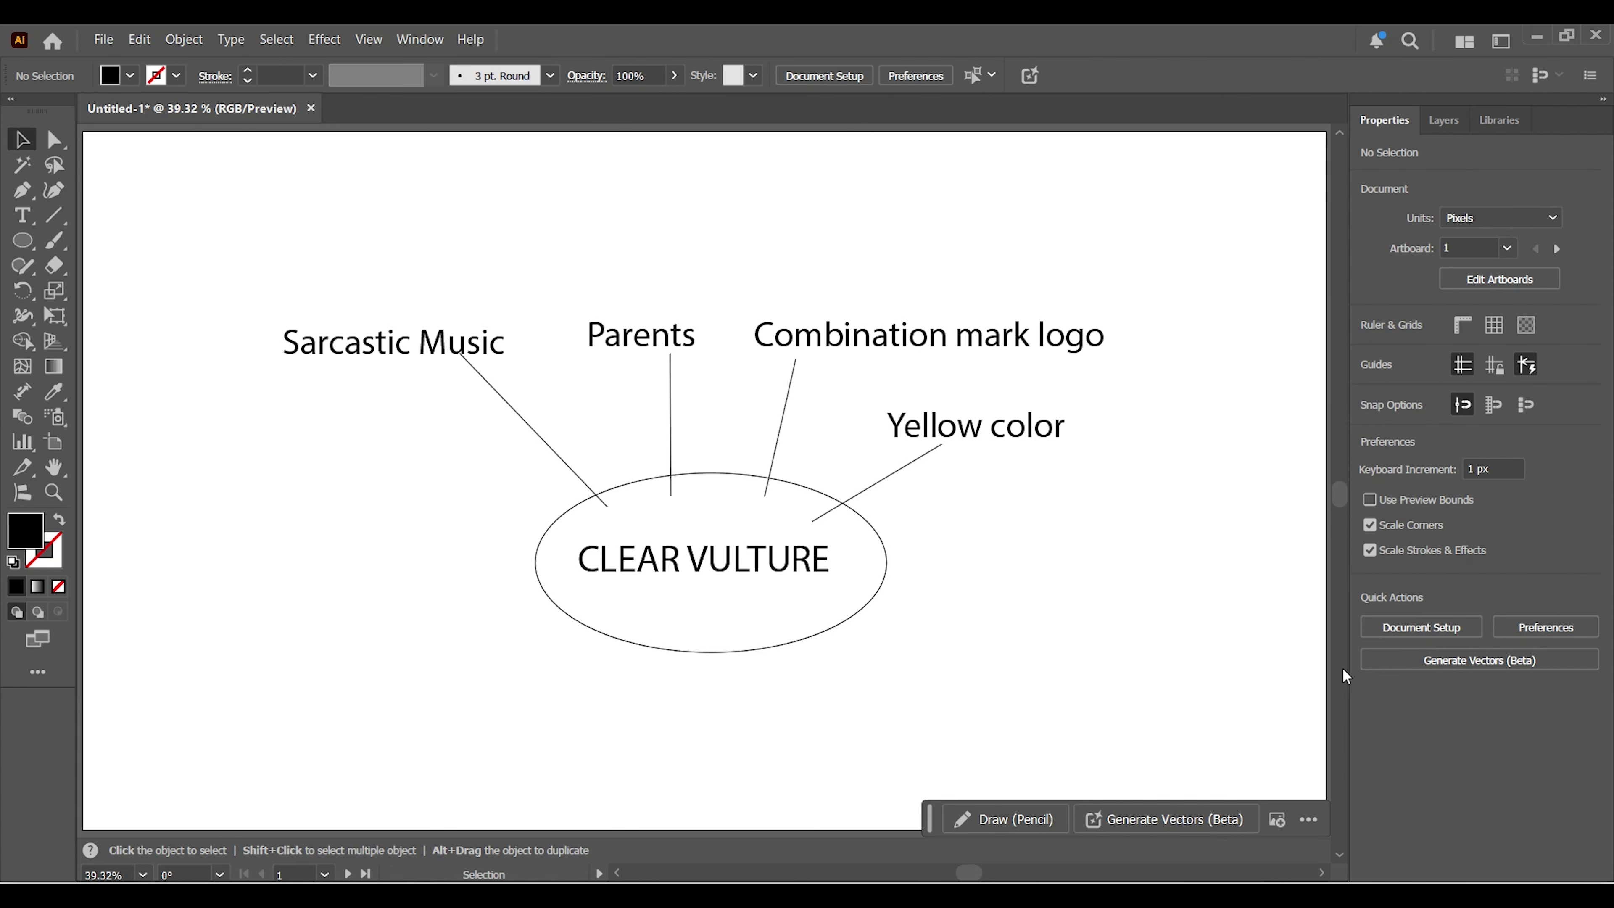
Draw a blue zigzag underline beneath "CLEAR VULTURE" and a freehand loop around "Sarcastic Music" with the Pencil tool
{"action": "key", "text": "n"}
{"action": "left_click_drag", "start_coordinate": [718, 592], "coordinate": [773, 590]}
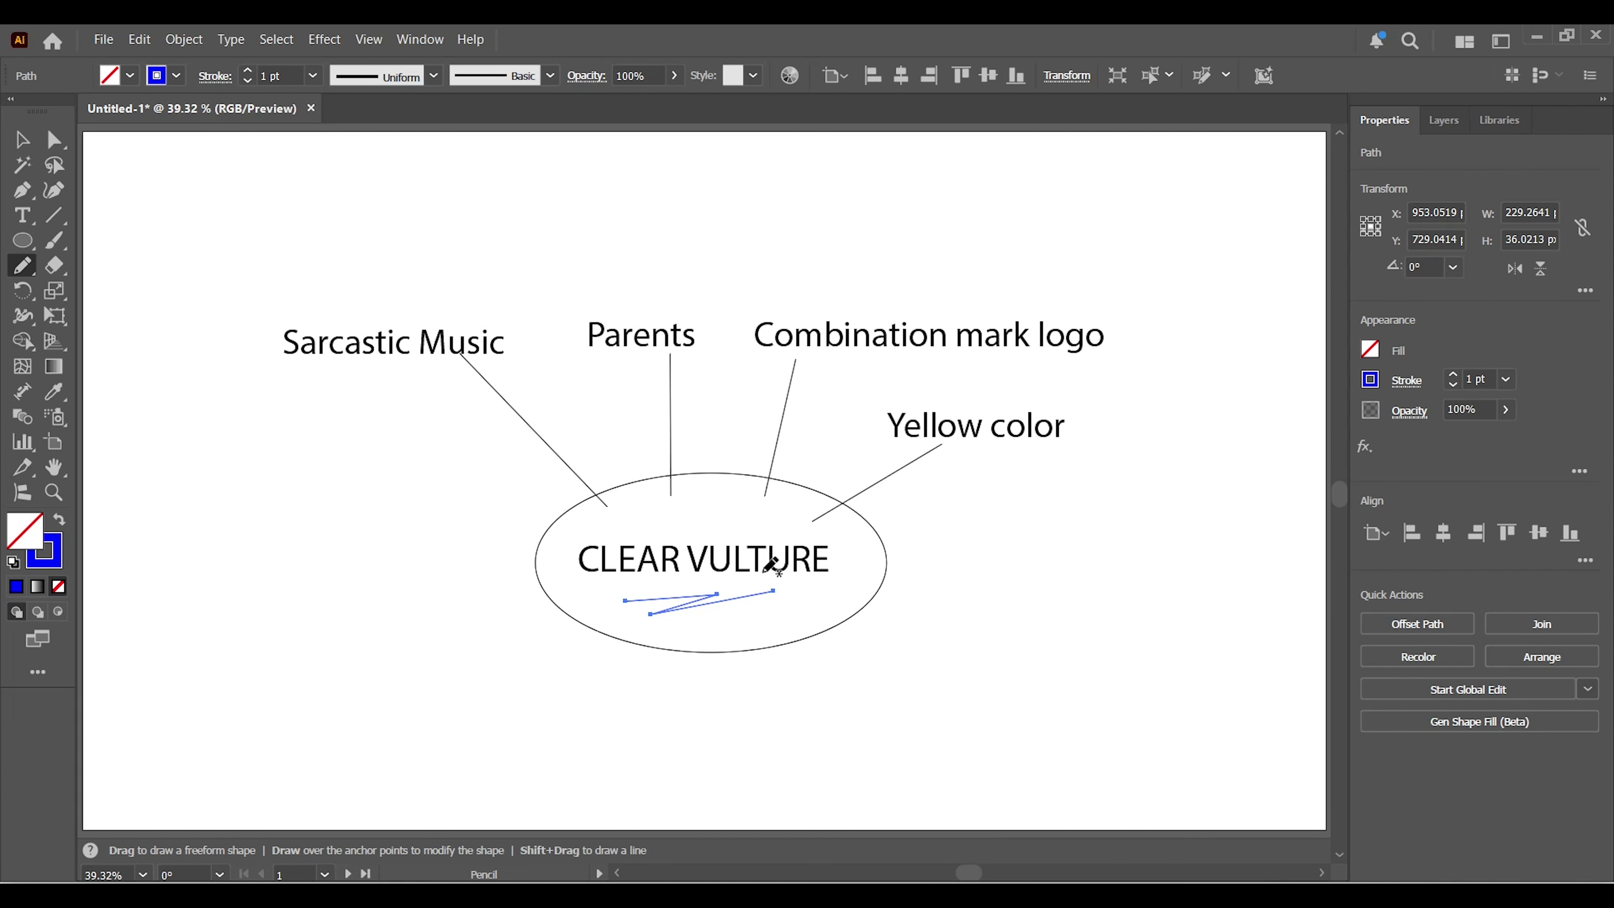
{"action": "mouse_move", "coordinate": [389, 281]}
{"action": "left_mouse_down"}
{"action": "mouse_move", "coordinate": [282, 300]}
{"action": "mouse_move", "coordinate": [267, 340]}
{"action": "left_mouse_up"}
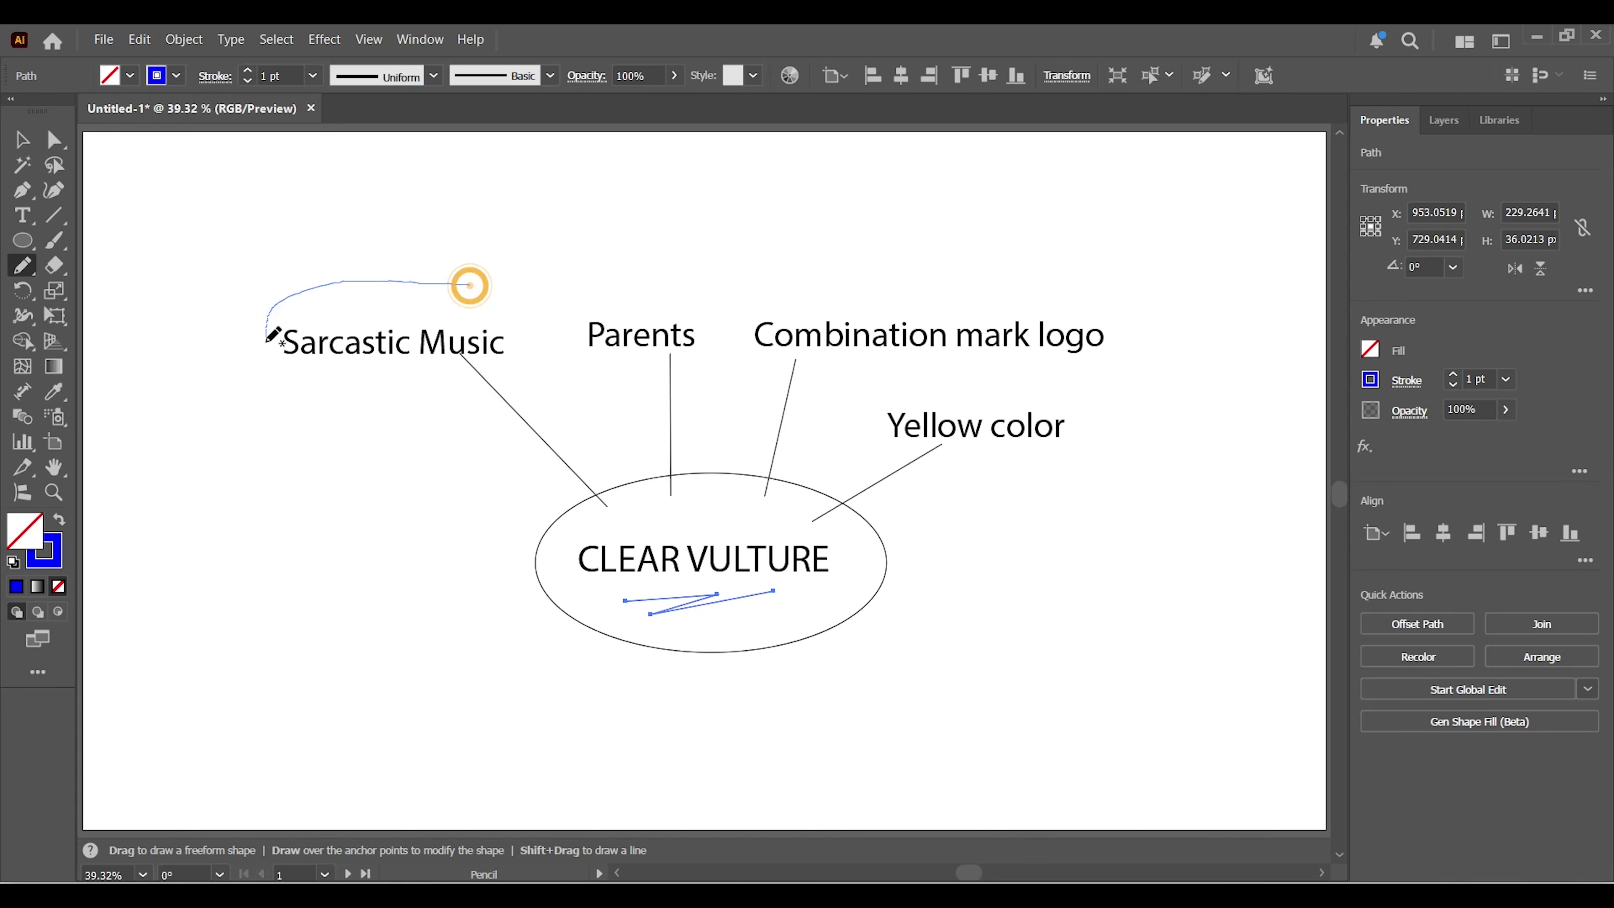
{"action": "left_click_drag", "start_coordinate": [508, 305], "coordinate": [471, 284]}
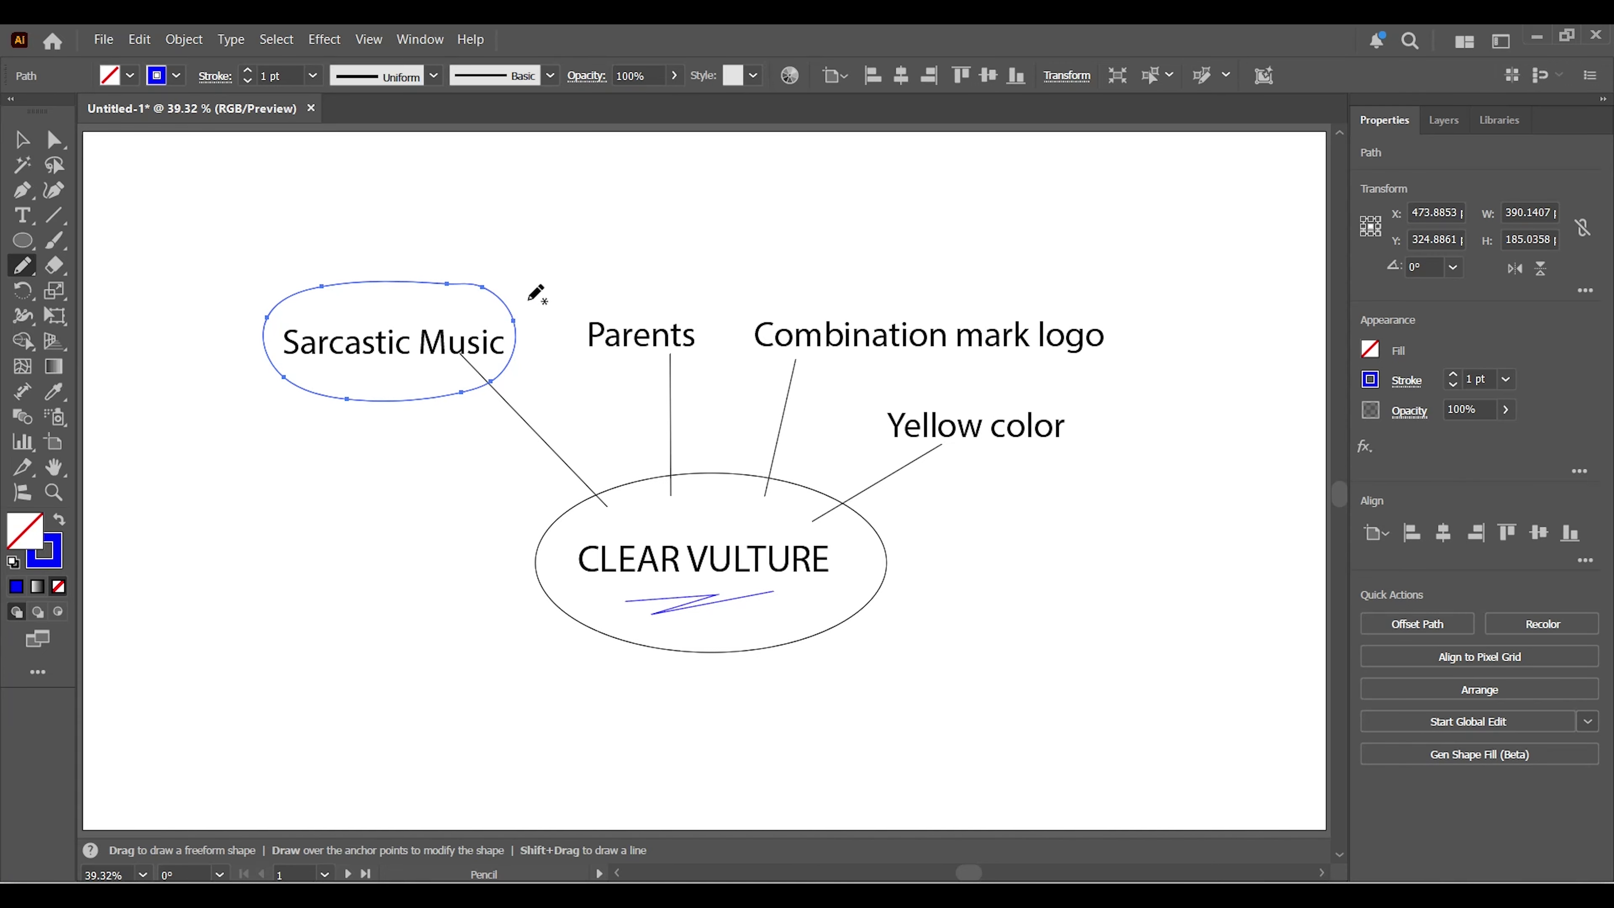
Draw freehand blue loops around "Parents", "Combination mark logo" and "Yellow color" in the mind map
{"action": "mouse_move", "coordinate": [625, 297]}
{"action": "left_mouse_down"}
{"action": "mouse_move", "coordinate": [555, 318]}
{"action": "mouse_move", "coordinate": [598, 374]}
{"action": "left_mouse_up"}
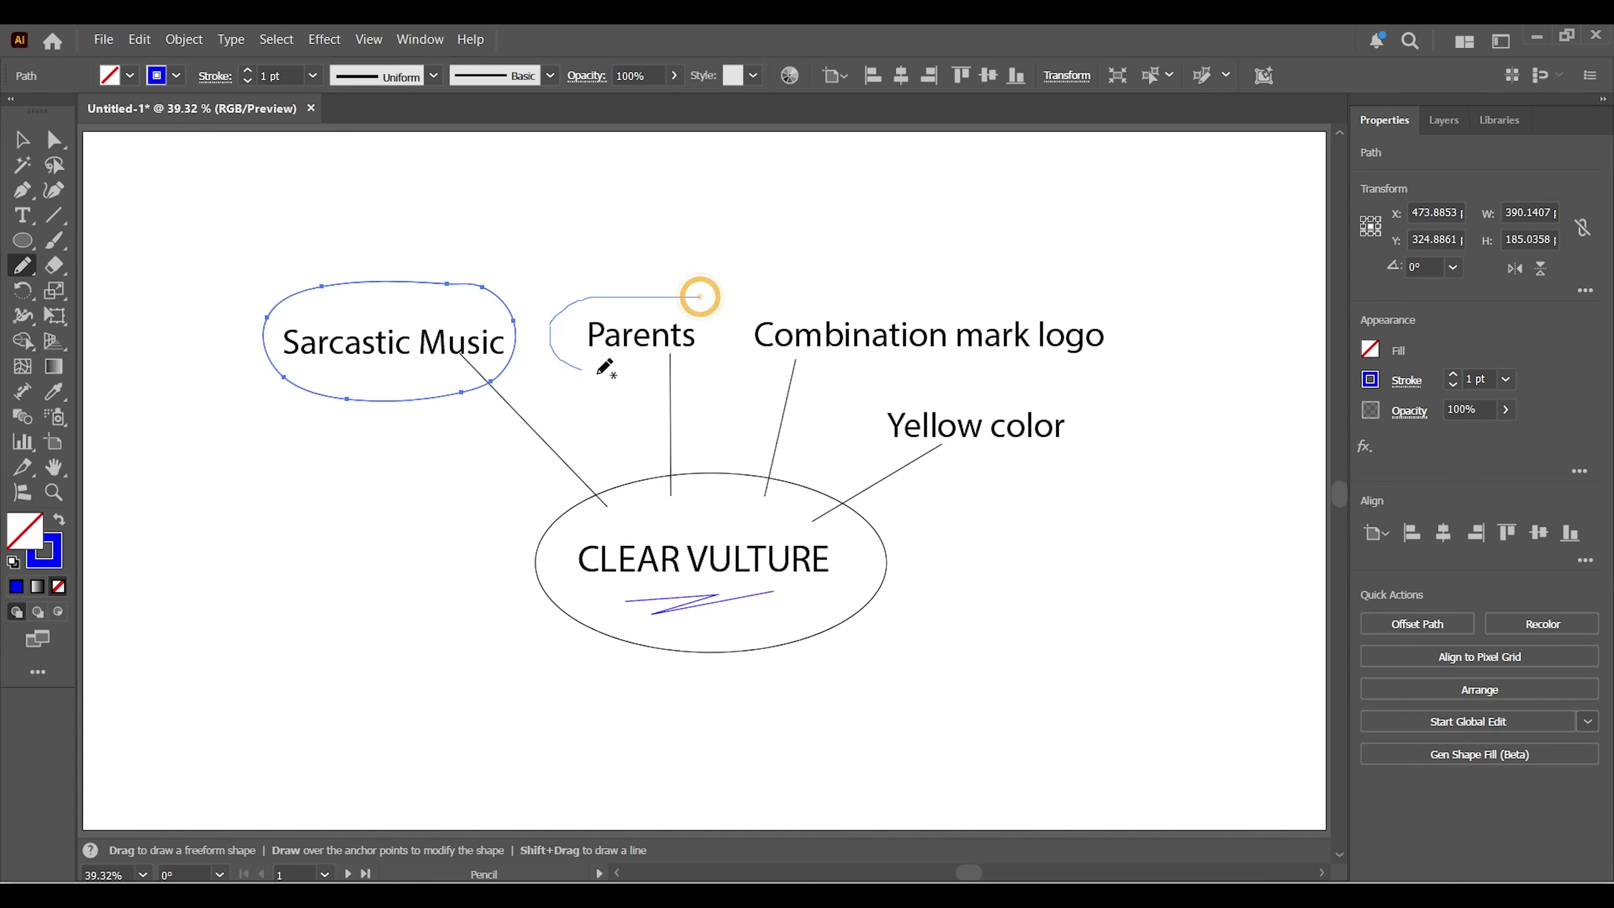
{"action": "left_click_drag", "start_coordinate": [716, 340], "coordinate": [701, 296]}
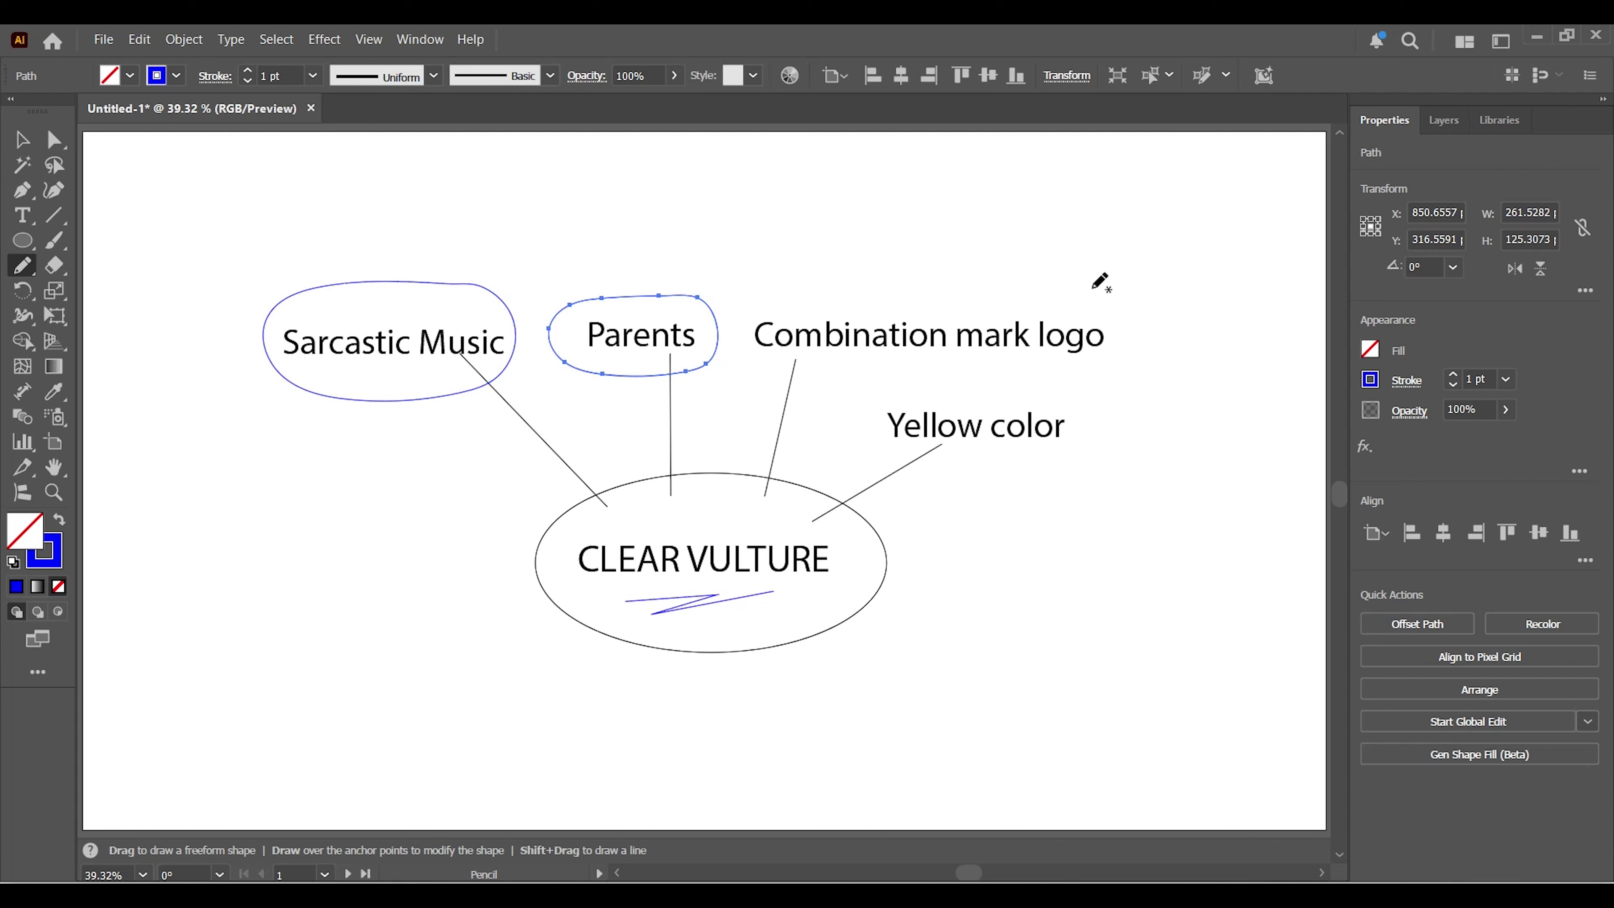
{"action": "left_click_drag", "start_coordinate": [1019, 284], "coordinate": [750, 305]}
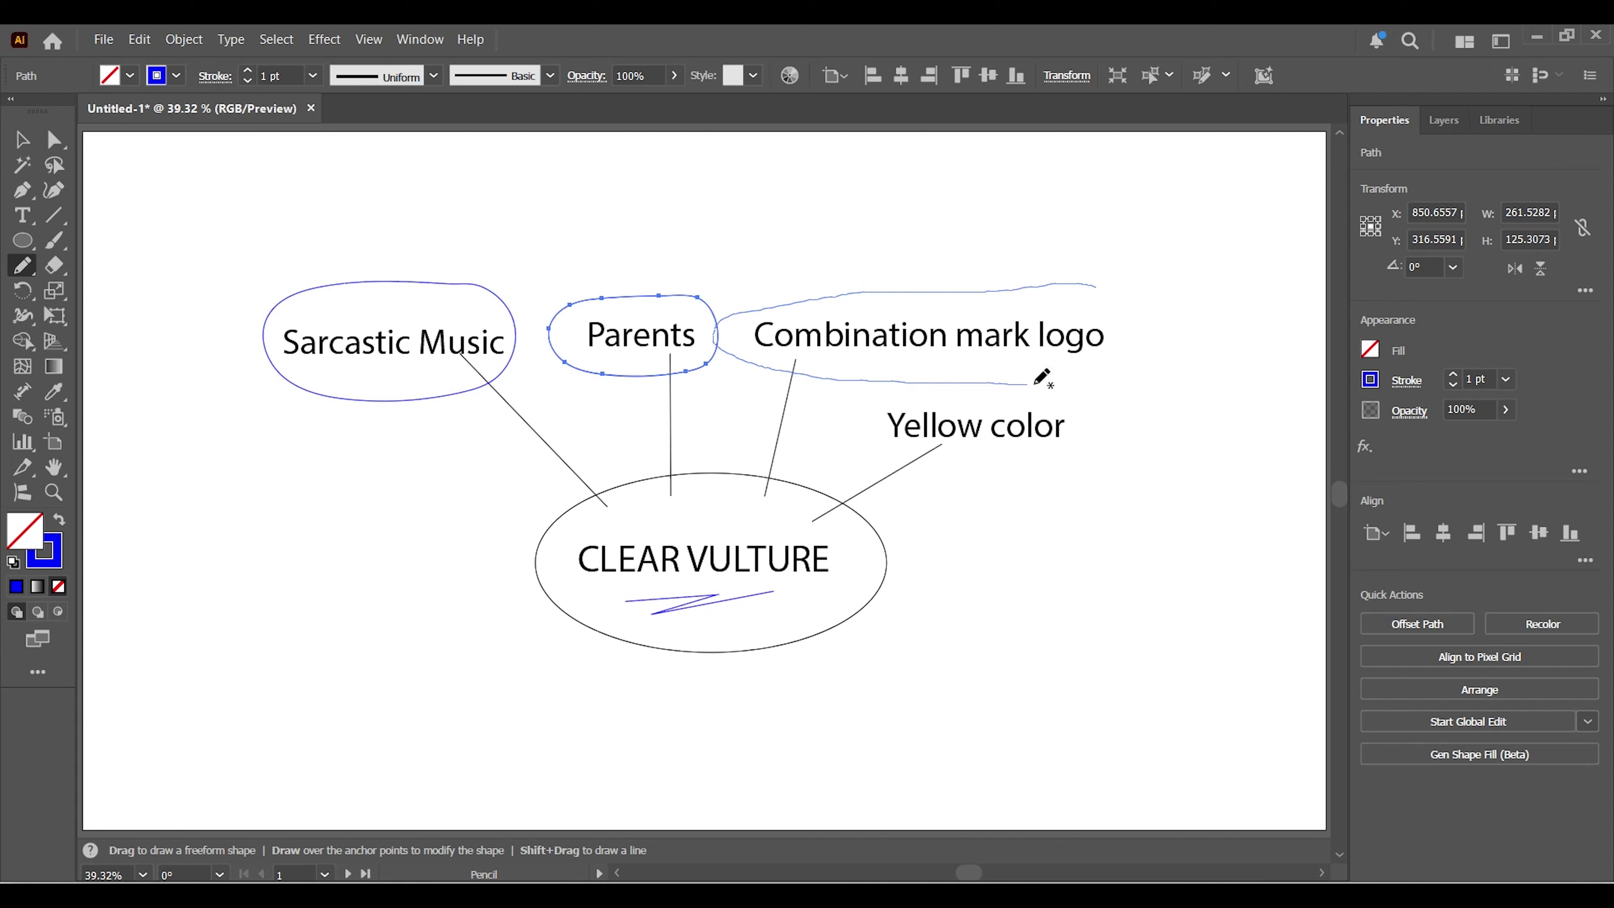
{"action": "left_click_drag", "start_coordinate": [1079, 285], "coordinate": [1087, 284]}
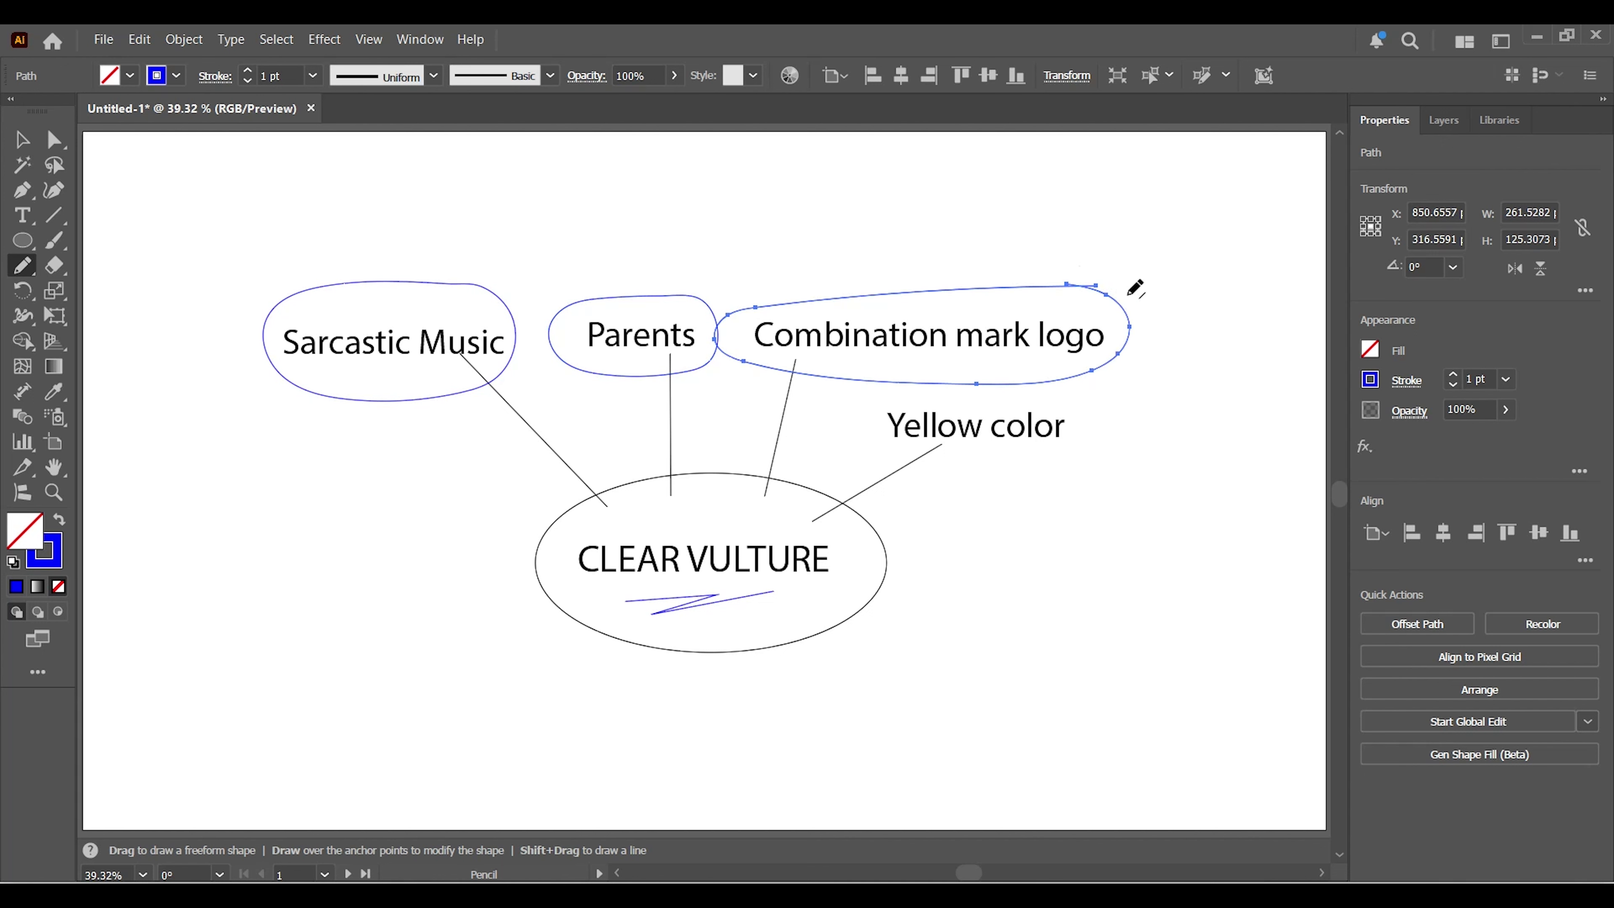
{"action": "left_click_drag", "start_coordinate": [1031, 406], "coordinate": [859, 420]}
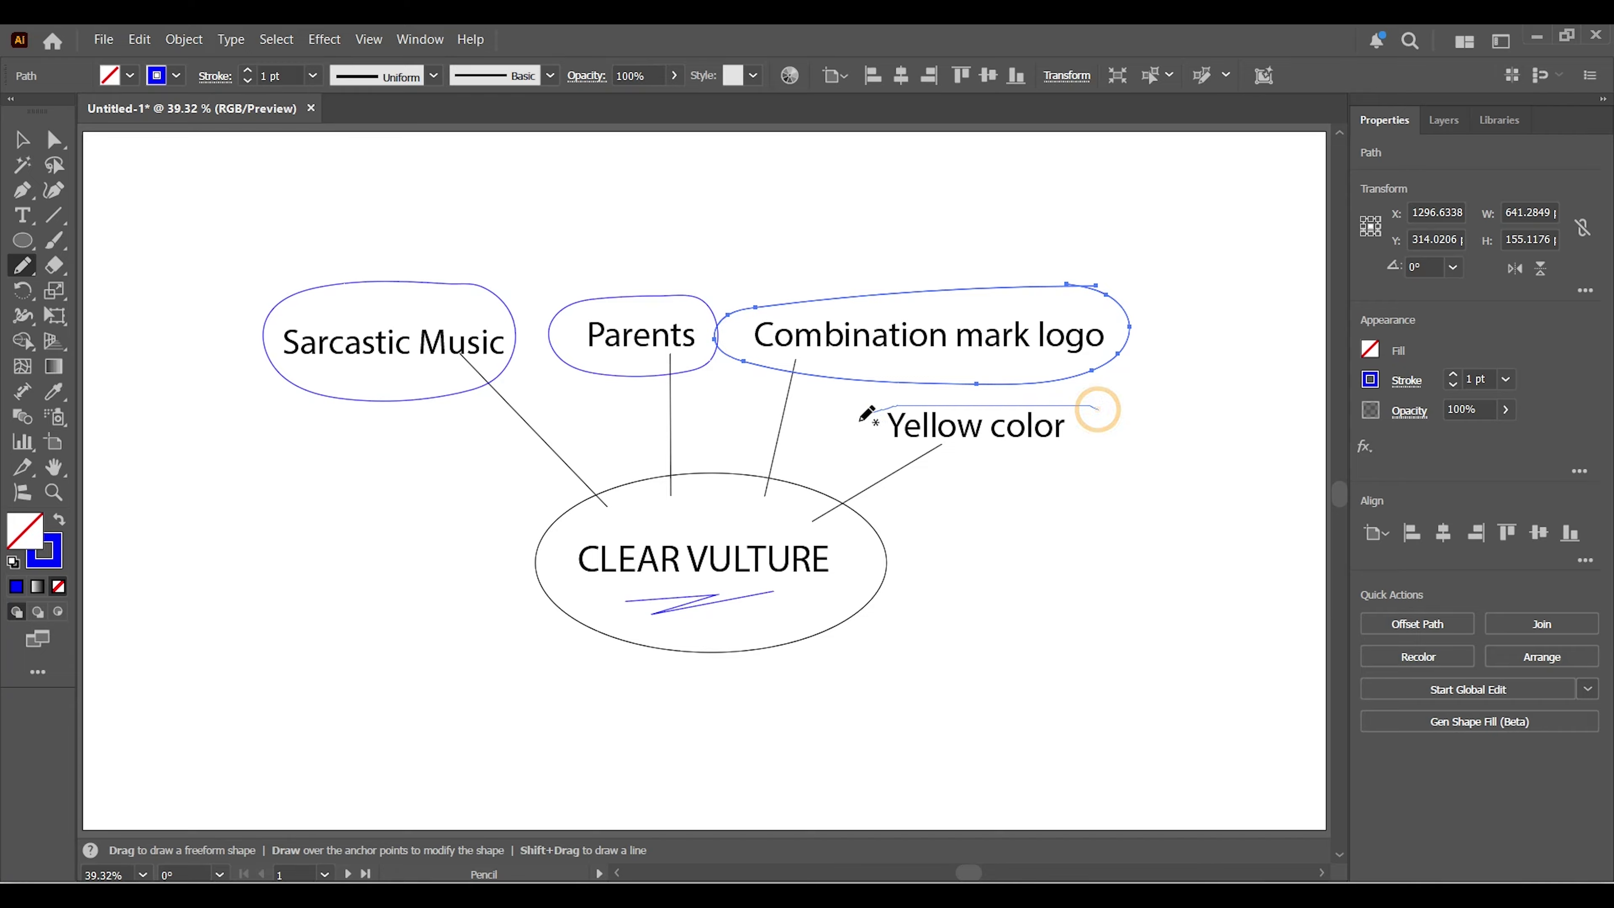
{"action": "left_click_drag", "start_coordinate": [1106, 406], "coordinate": [1108, 407]}
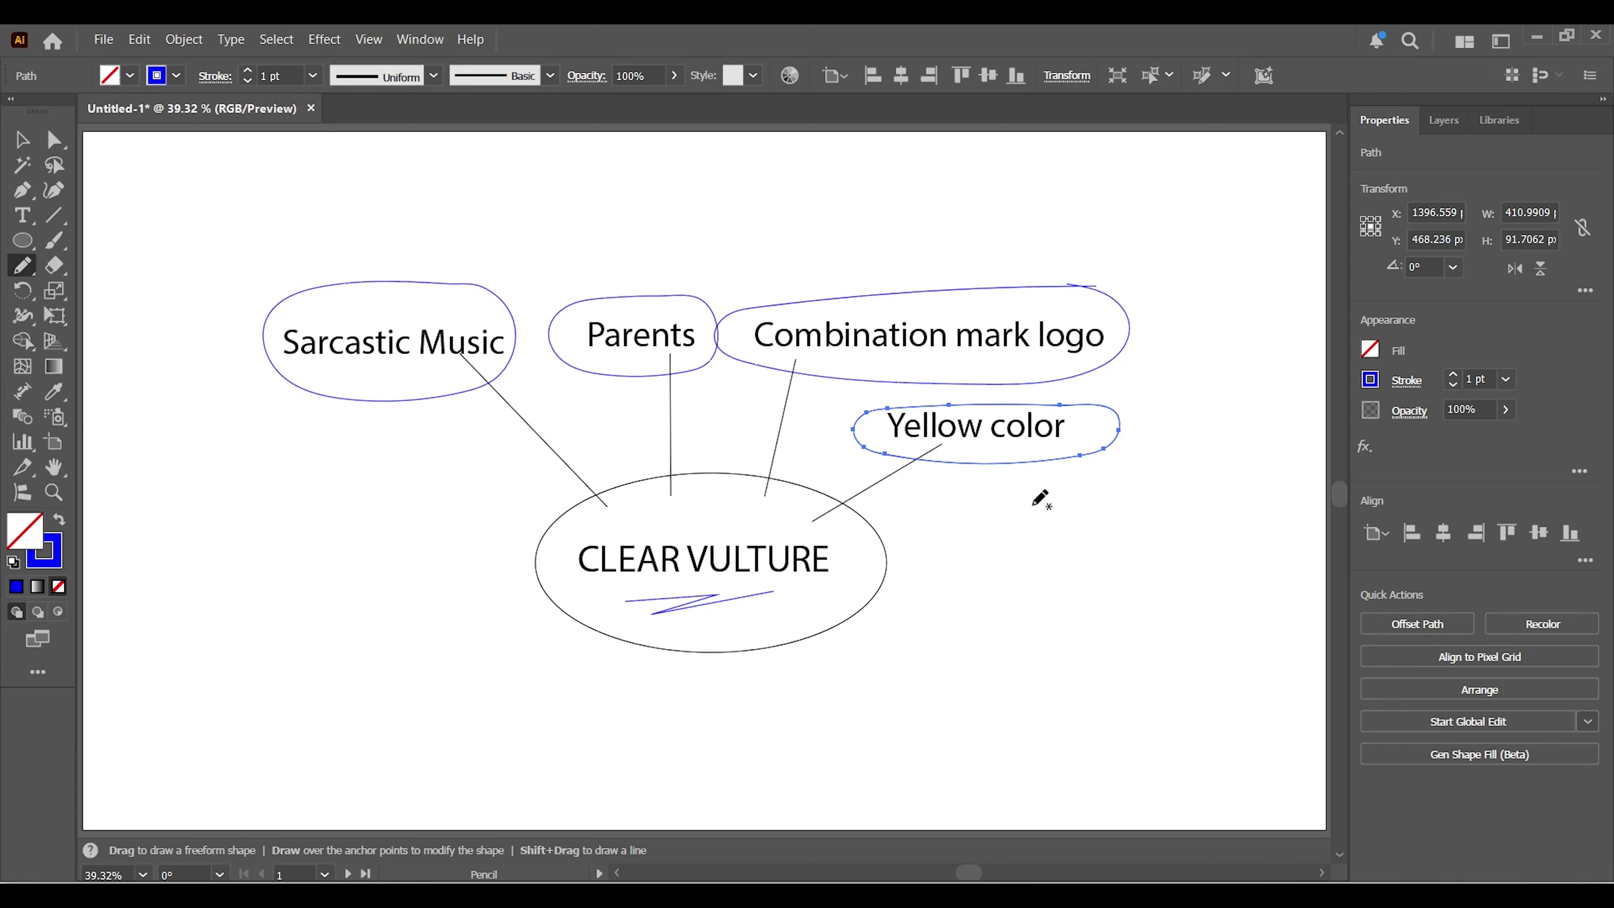
{"action": "left_click", "coordinate": [19, 142]}
{"action": "left_click", "coordinate": [1010, 582]}
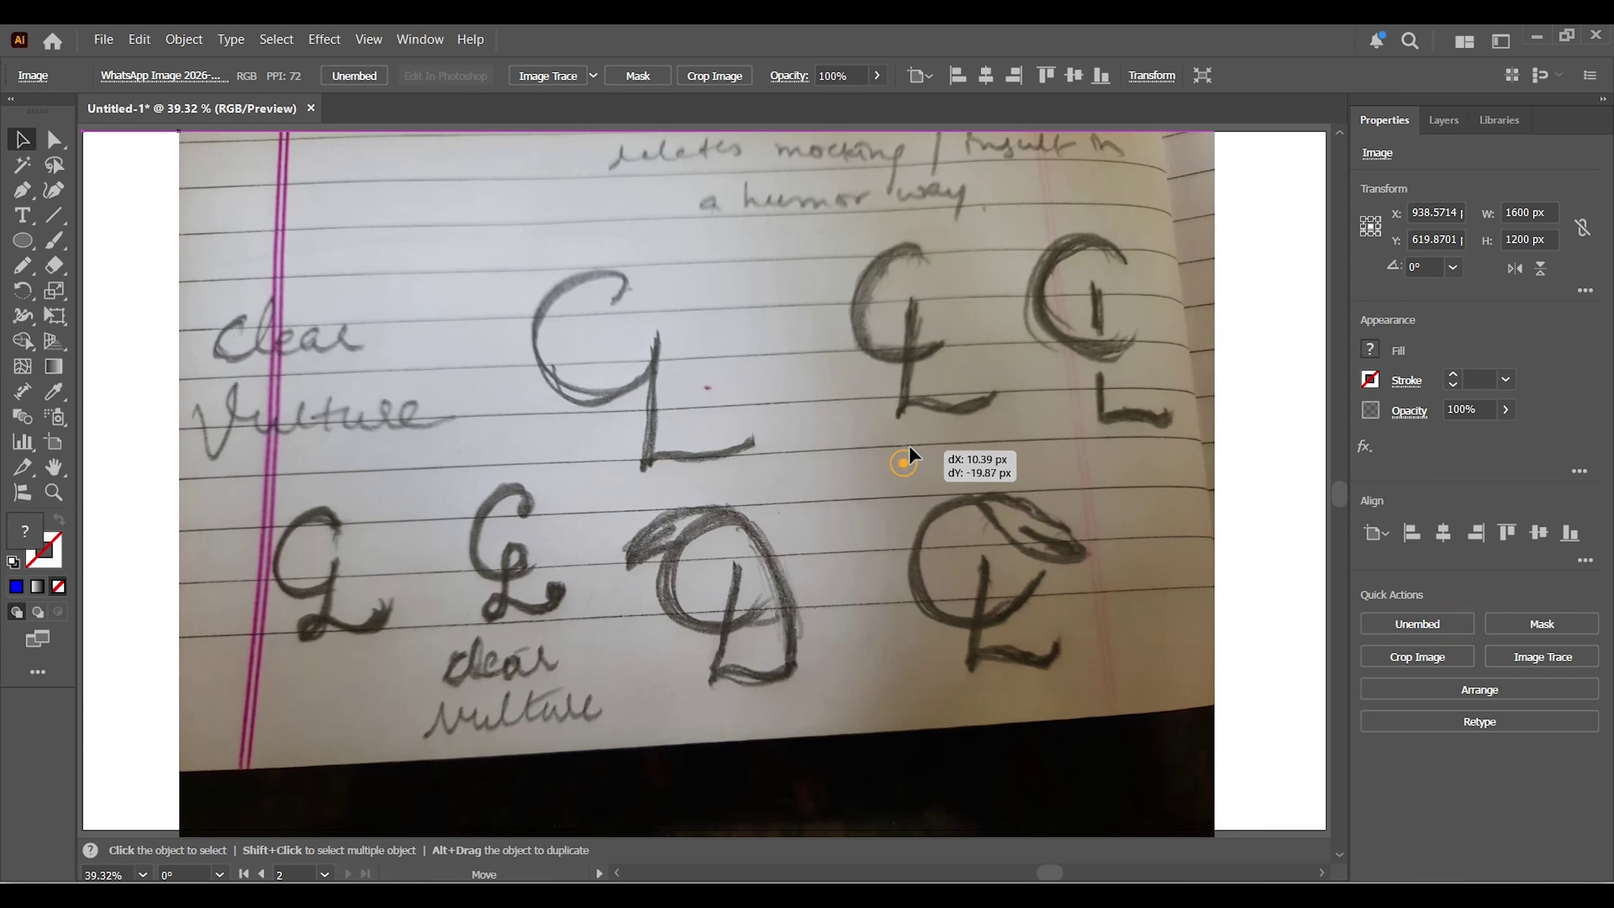
Scale the sketch photo down to about 1254 × 940 px within the artboard and set its opacity to 68%
{"action": "left_click", "coordinate": [905, 461]}
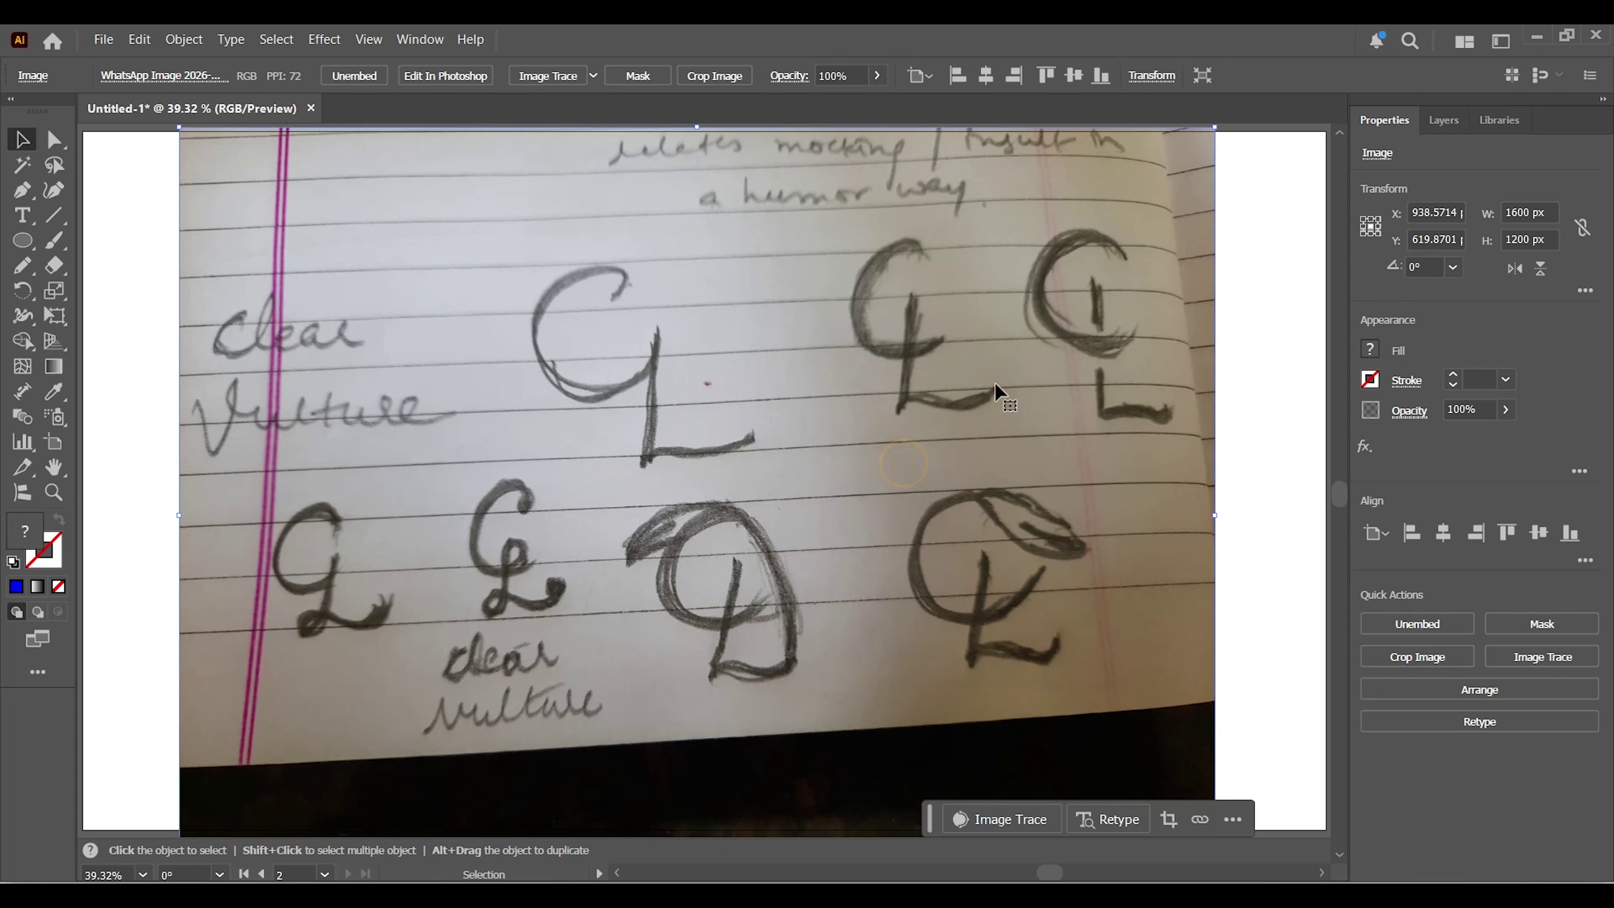
{"action": "left_click_drag", "start_coordinate": [1215, 130], "coordinate": [1107, 211]}
{"action": "left_click_drag", "start_coordinate": [848, 485], "coordinate": [841, 438]}
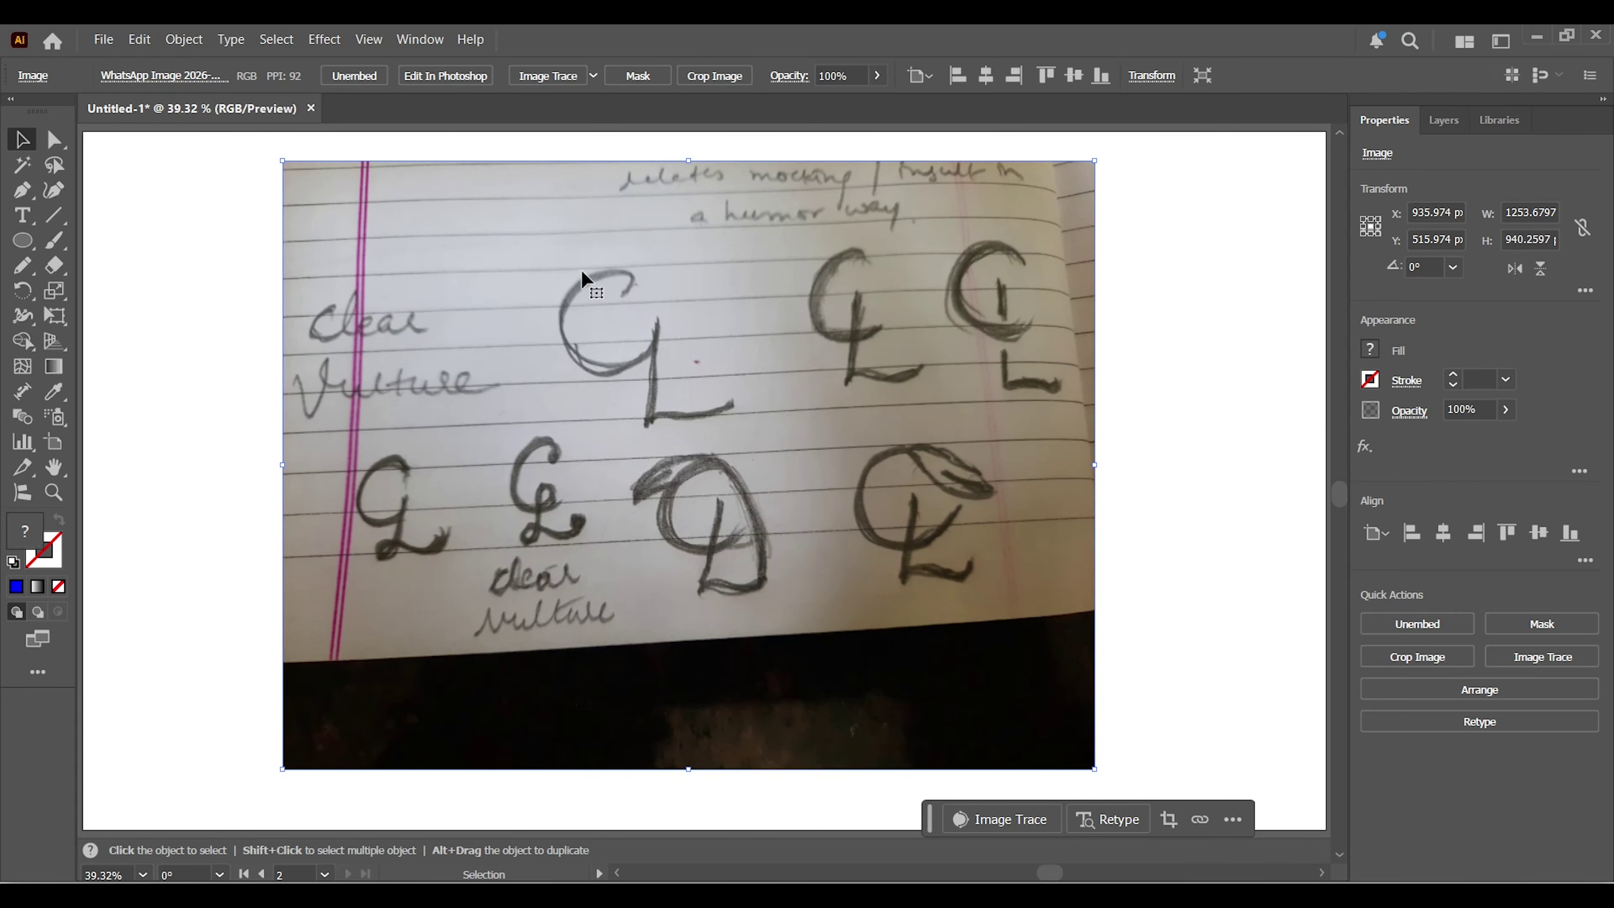
{"action": "left_click_drag", "start_coordinate": [1497, 437], "coordinate": [1472, 442]}
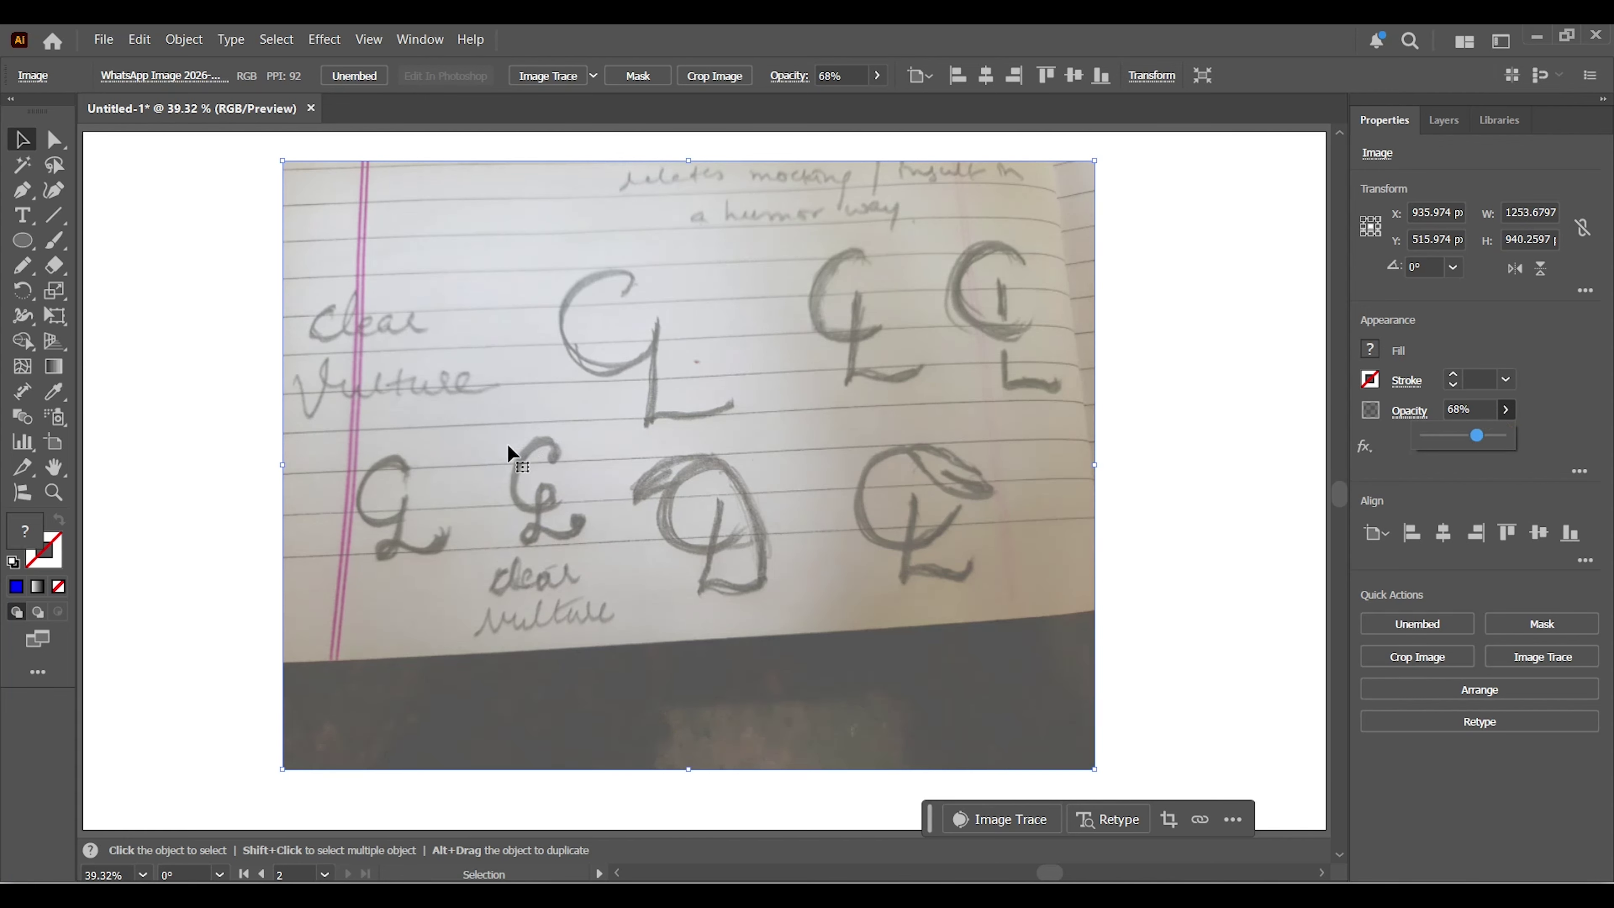
Draw a freehand loop around the looped CL monogram above the handwritten "clear vulture" and give it a black stroke
{"action": "left_click", "coordinate": [28, 272]}
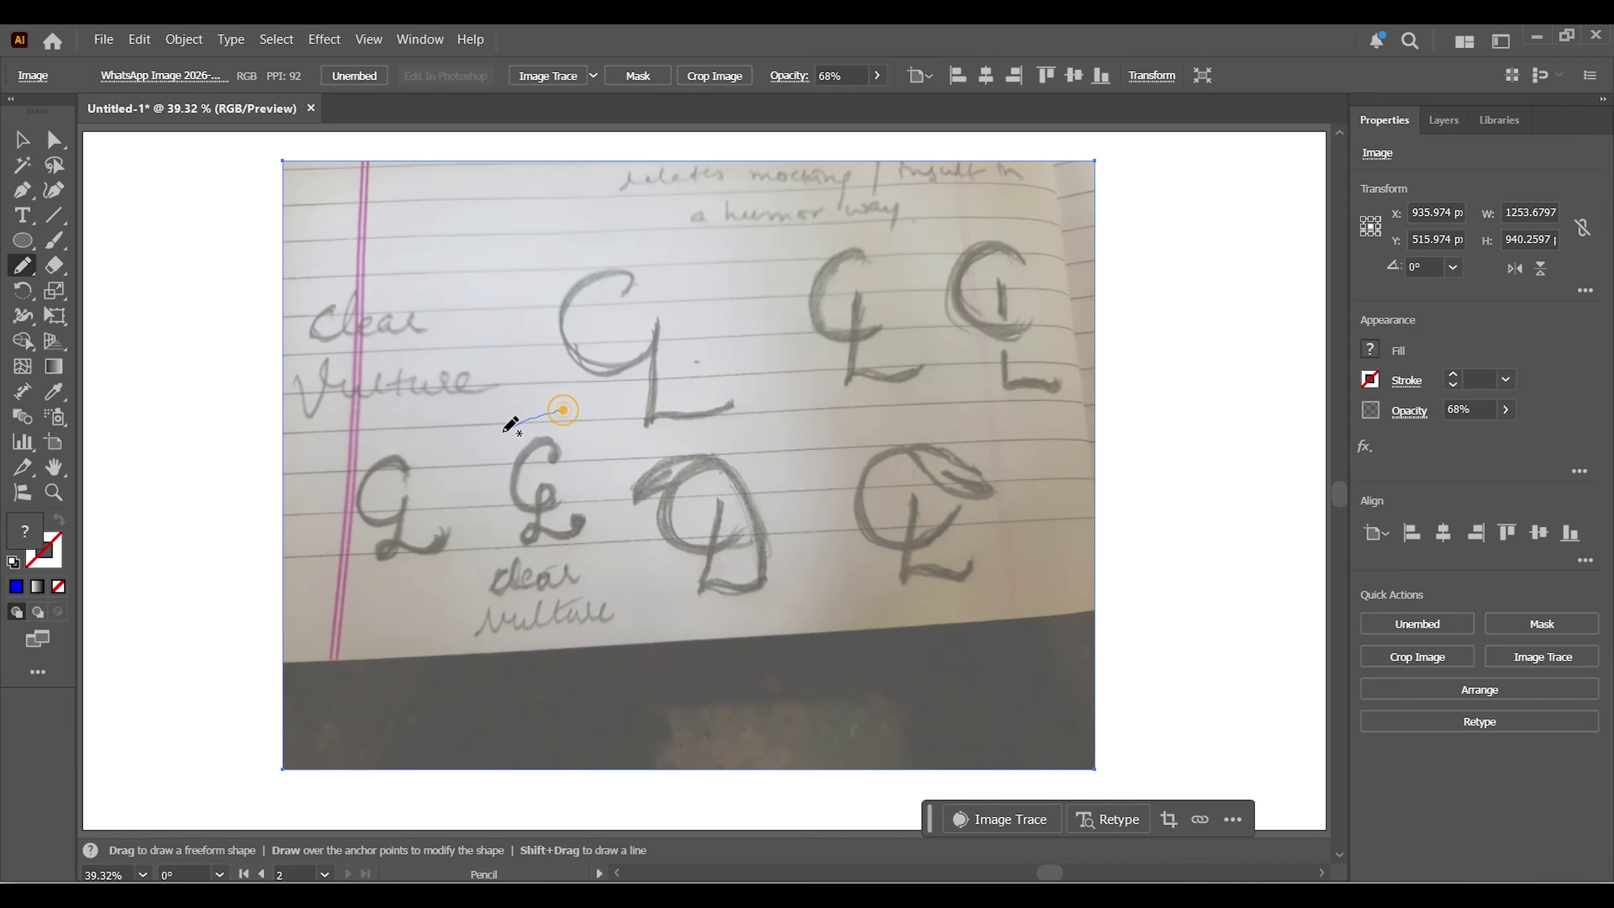
{"action": "left_click_drag", "start_coordinate": [583, 407], "coordinate": [559, 409]}
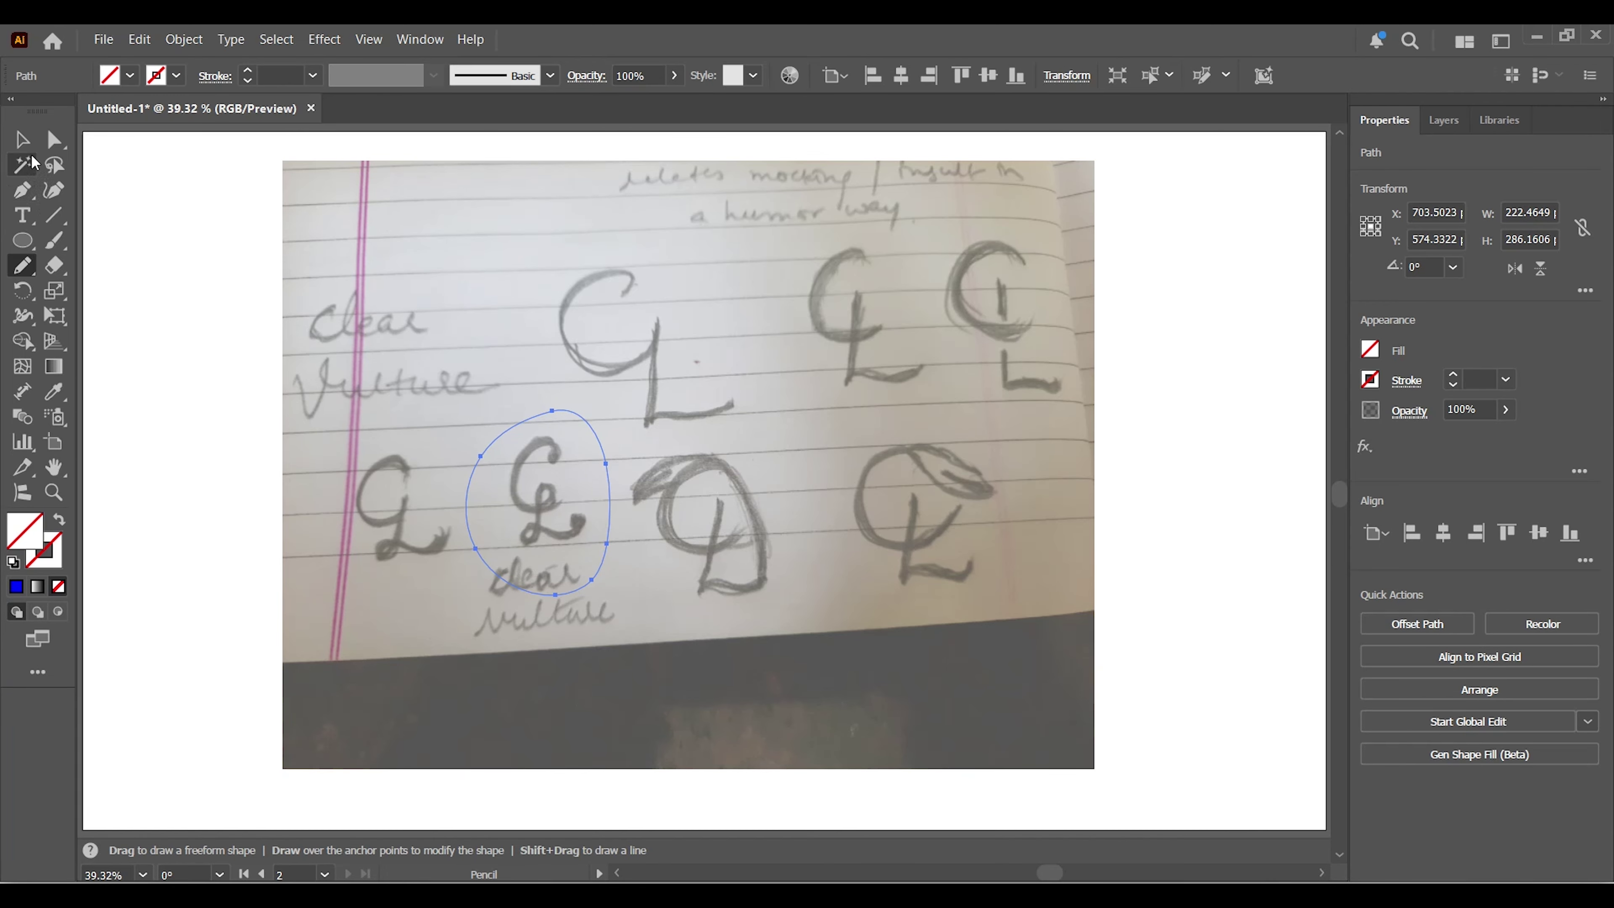
{"action": "left_click", "coordinate": [176, 76]}
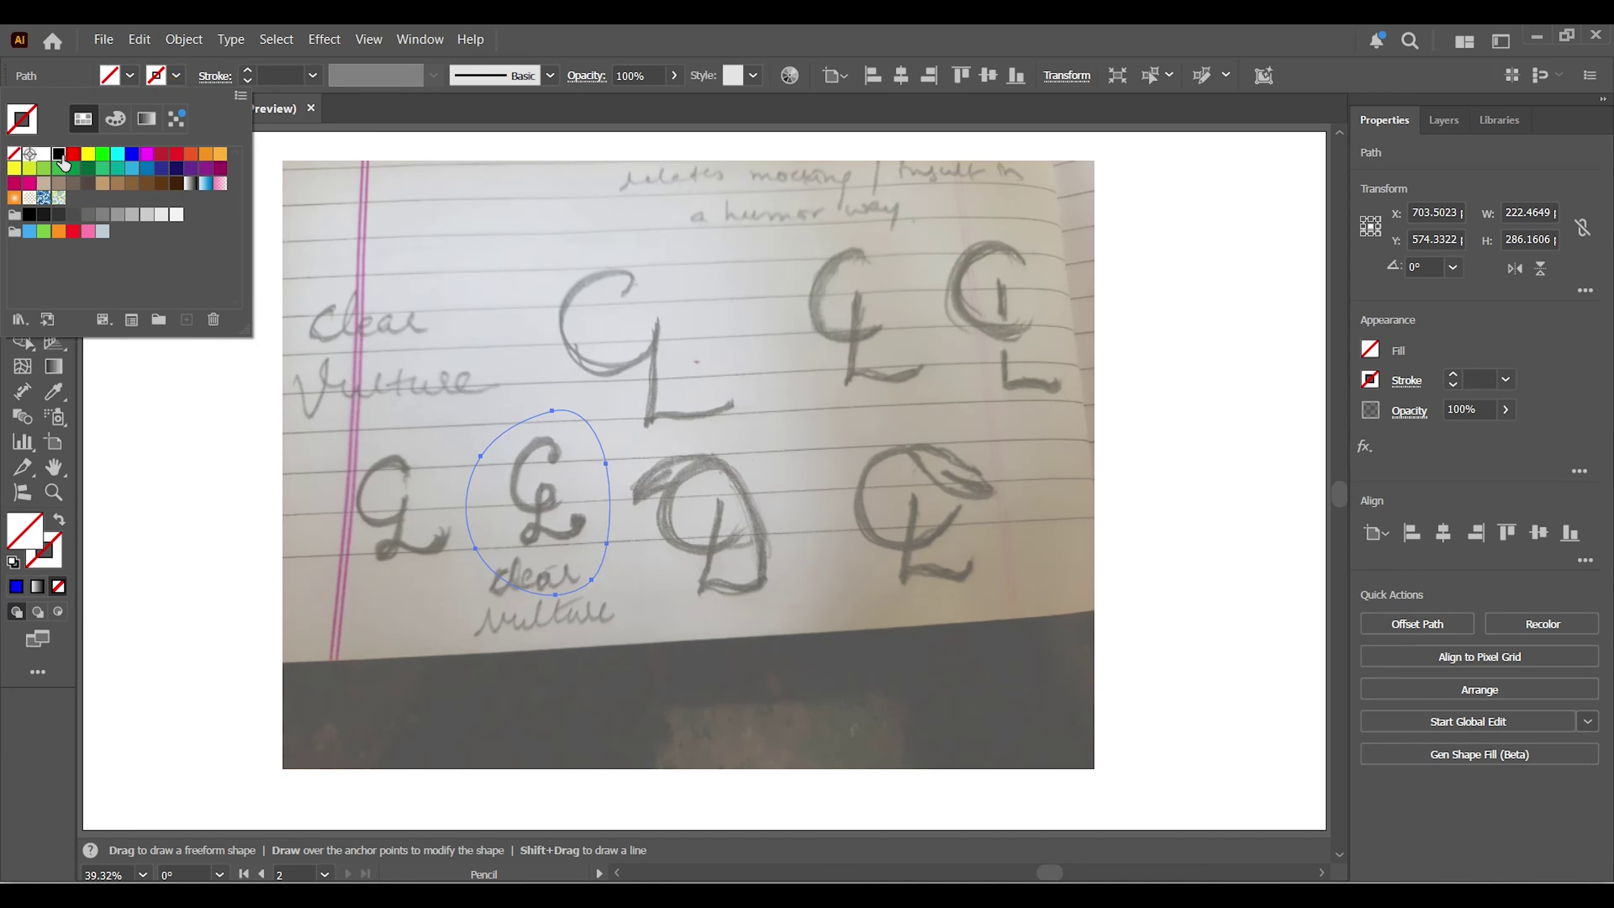
{"action": "left_click", "coordinate": [59, 156]}
{"action": "left_click", "coordinate": [187, 459]}
{"action": "left_click", "coordinate": [200, 506], "text": "ctrl"}
Crop the sketch photo to the circled CL monogram and the handwritten "clear" below it
{"action": "key", "text": "z"}
{"action": "mouse_move", "coordinate": [534, 551]}
{"action": "left_mouse_down"}
{"action": "mouse_move", "coordinate": [773, 612]}
{"action": "mouse_move", "coordinate": [785, 630]}
{"action": "mouse_move", "coordinate": [796, 565]}
{"action": "left_mouse_up"}
{"action": "key", "text": "space"}
{"action": "left_click_drag", "start_coordinate": [747, 506], "coordinate": [774, 516]}
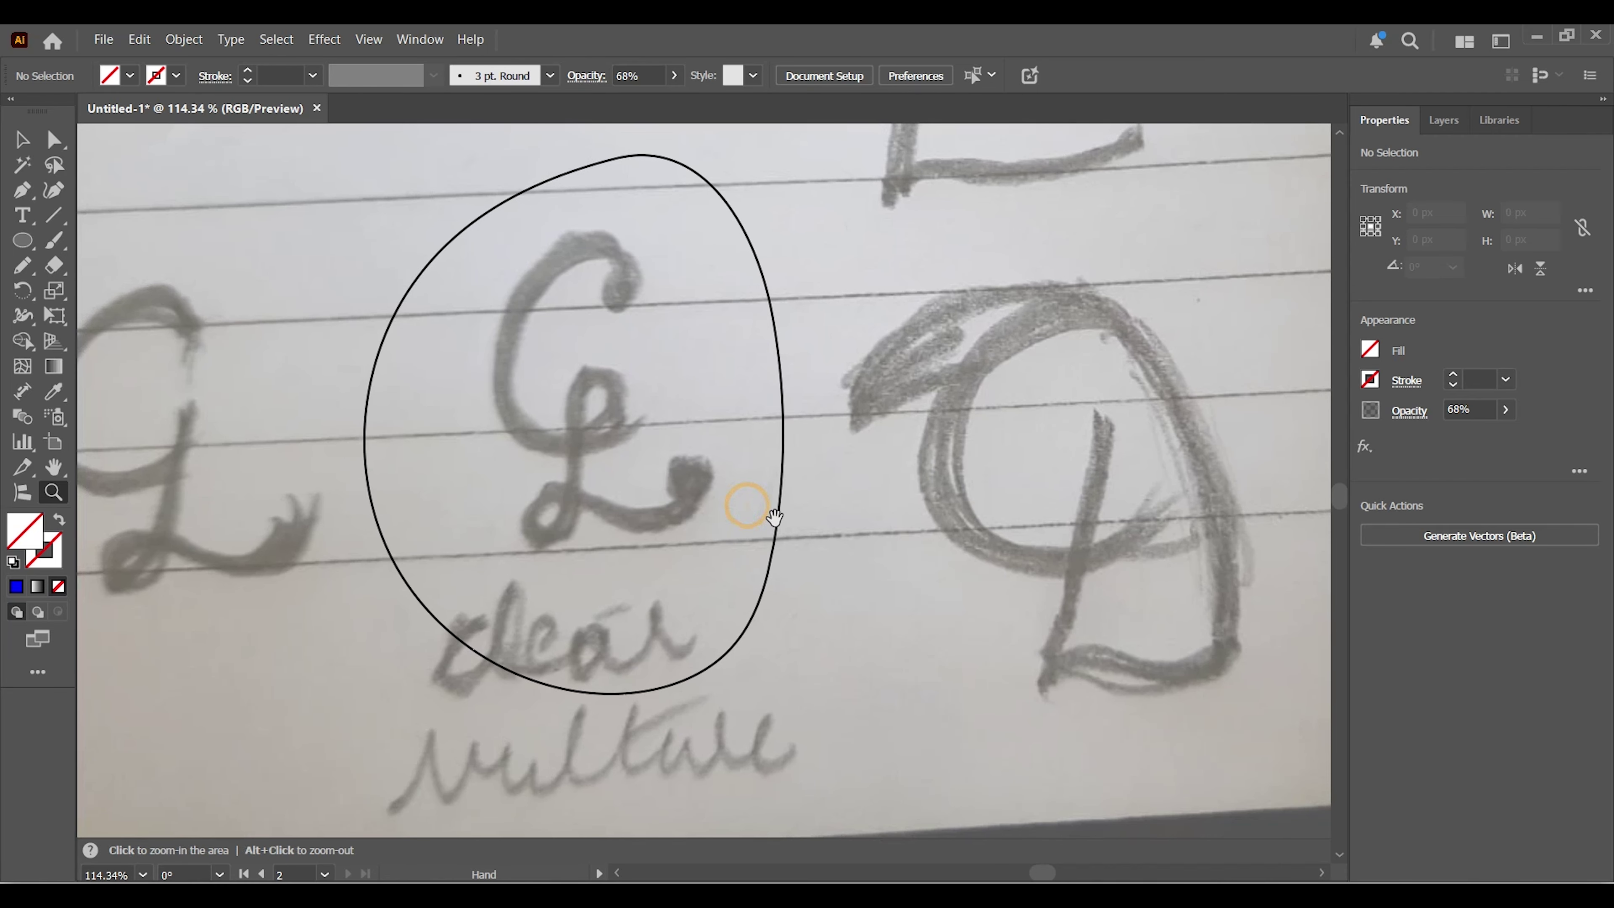
{"action": "left_click", "coordinate": [22, 140]}
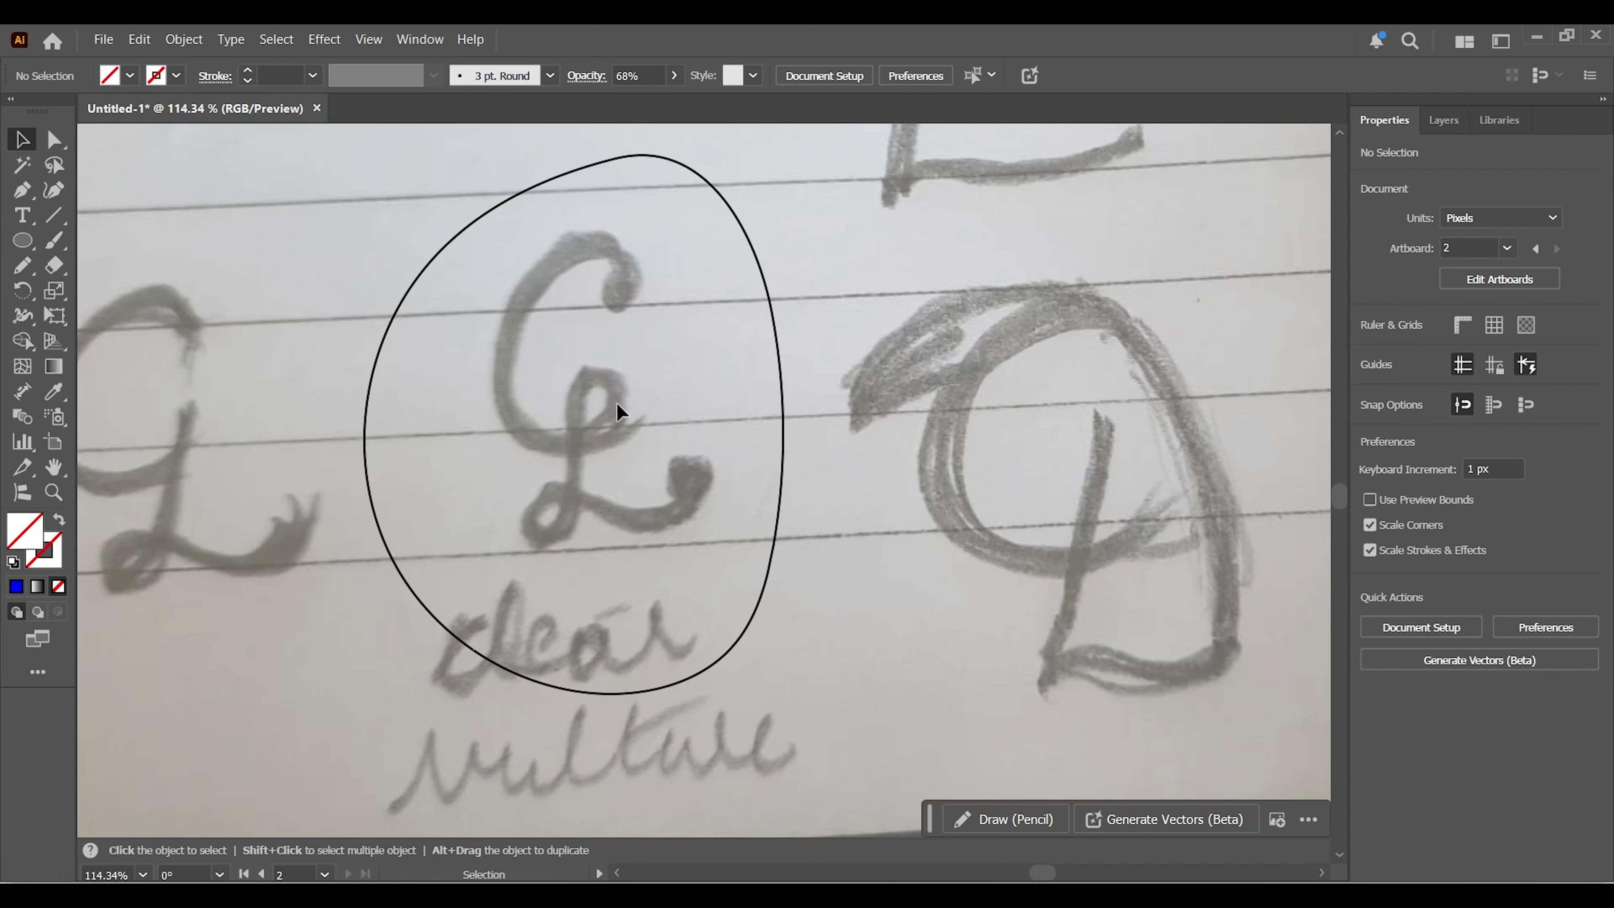
{"action": "key", "text": "ctrl+0"}
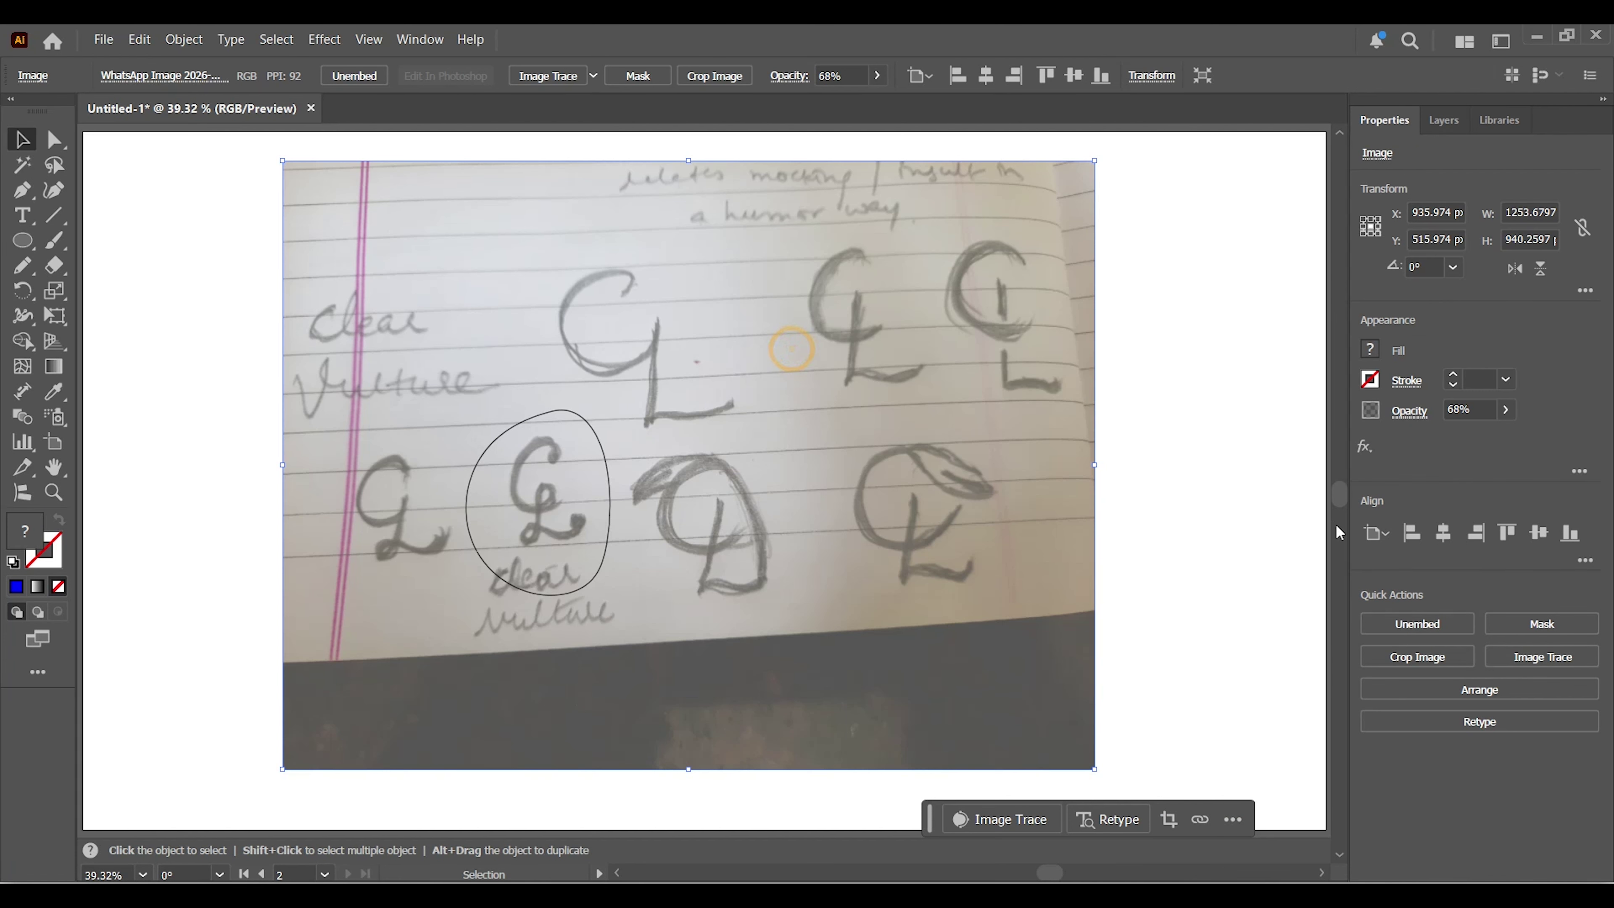
{"action": "left_click", "coordinate": [1417, 662]}
{"action": "left_click_drag", "start_coordinate": [1088, 192], "coordinate": [622, 396]}
{"action": "left_click_drag", "start_coordinate": [285, 724], "coordinate": [460, 609]}
{"action": "left_click", "coordinate": [1468, 348]}
Delete the freehand loop and enlarge the cropped photo to about 477 × 652 px, placing it near the artboard's middle
{"action": "left_click_drag", "start_coordinate": [539, 485], "coordinate": [453, 366]}
{"action": "left_click", "coordinate": [609, 502]}
{"action": "key", "text": "Delete"}
{"action": "left_click_drag", "start_coordinate": [540, 466], "coordinate": [603, 639]}
{"action": "left_click", "coordinate": [732, 659]}
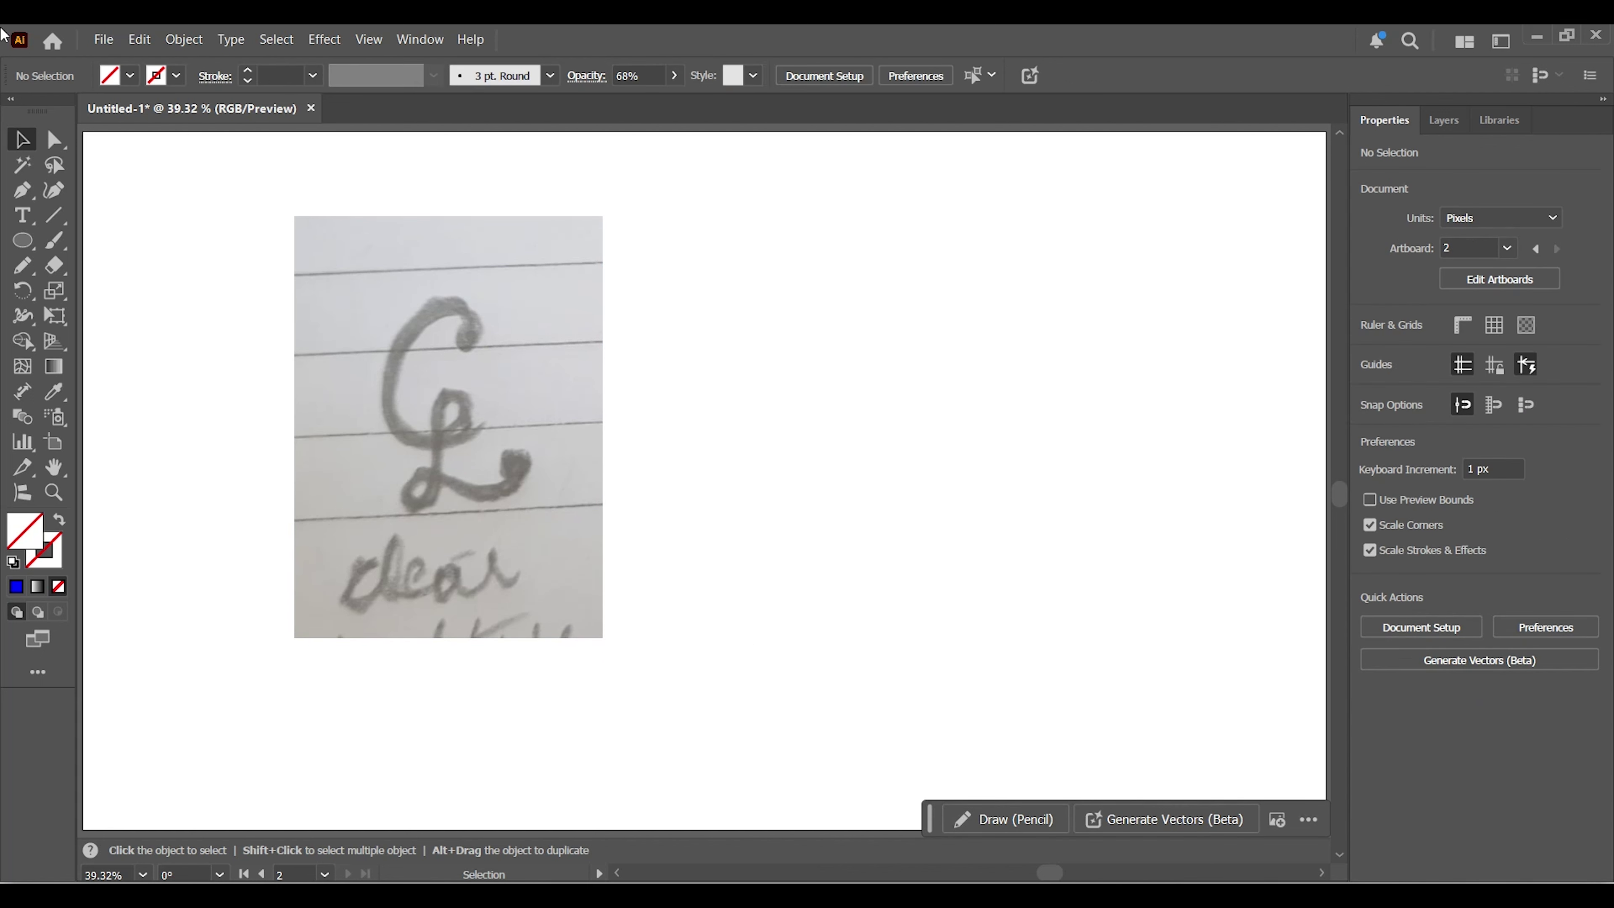
{"action": "left_click_drag", "start_coordinate": [424, 447], "coordinate": [594, 446]}
Trace the C of the monogram with the Pen tool, from its upper end around to the small loop starting the L
{"action": "key", "text": "z"}
{"action": "left_click", "coordinate": [564, 455]}
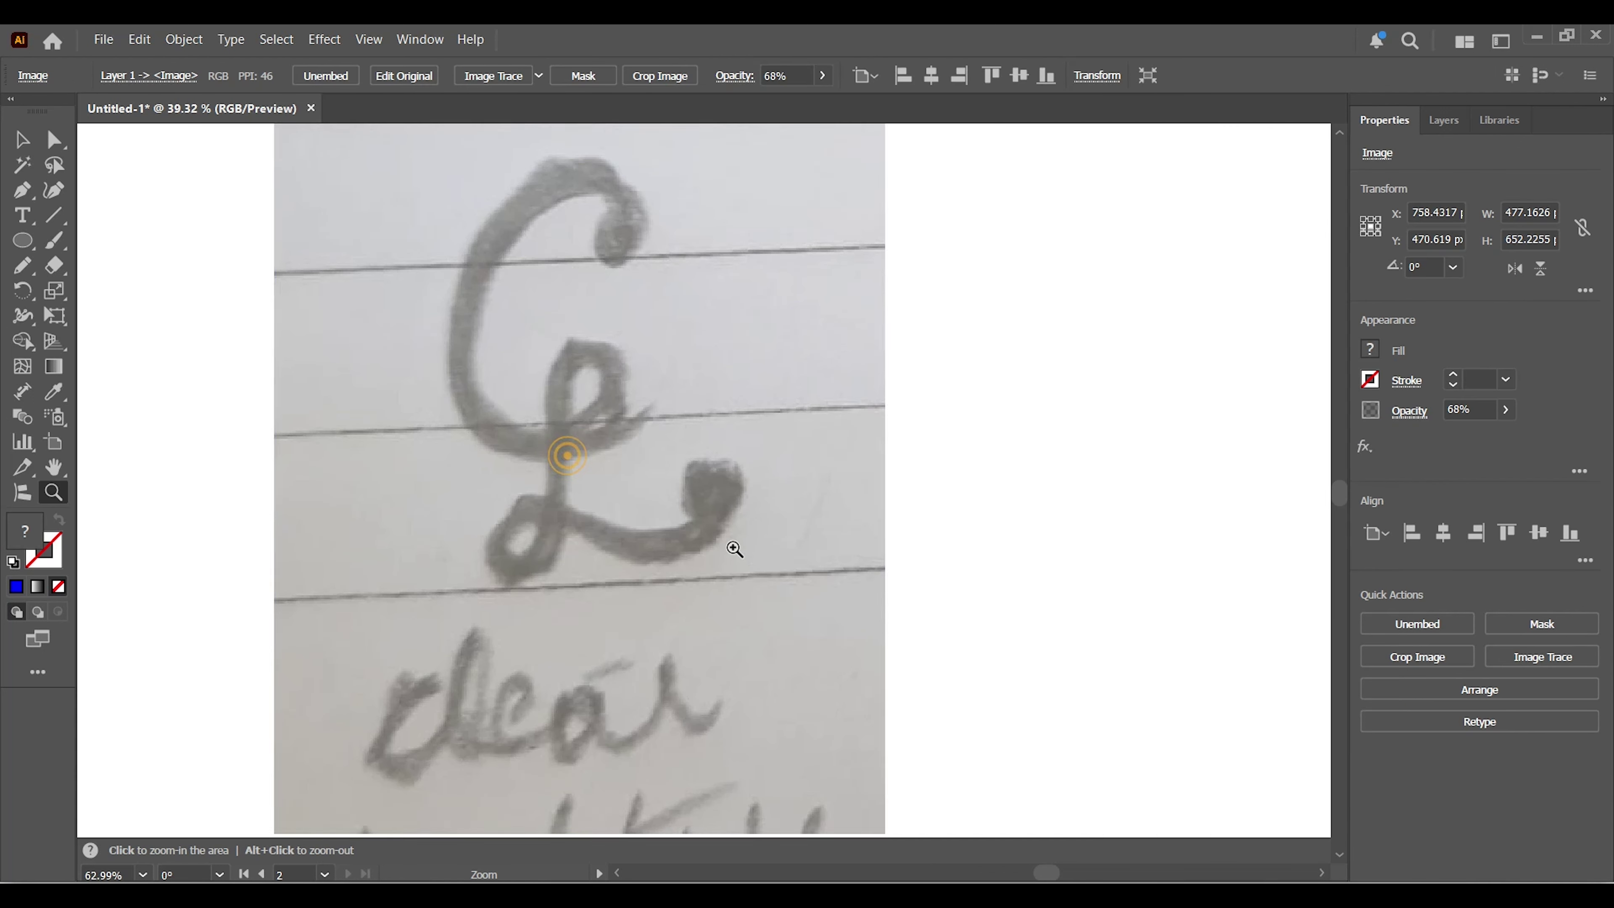
{"action": "key", "text": "v"}
{"action": "left_click", "coordinate": [28, 195]}
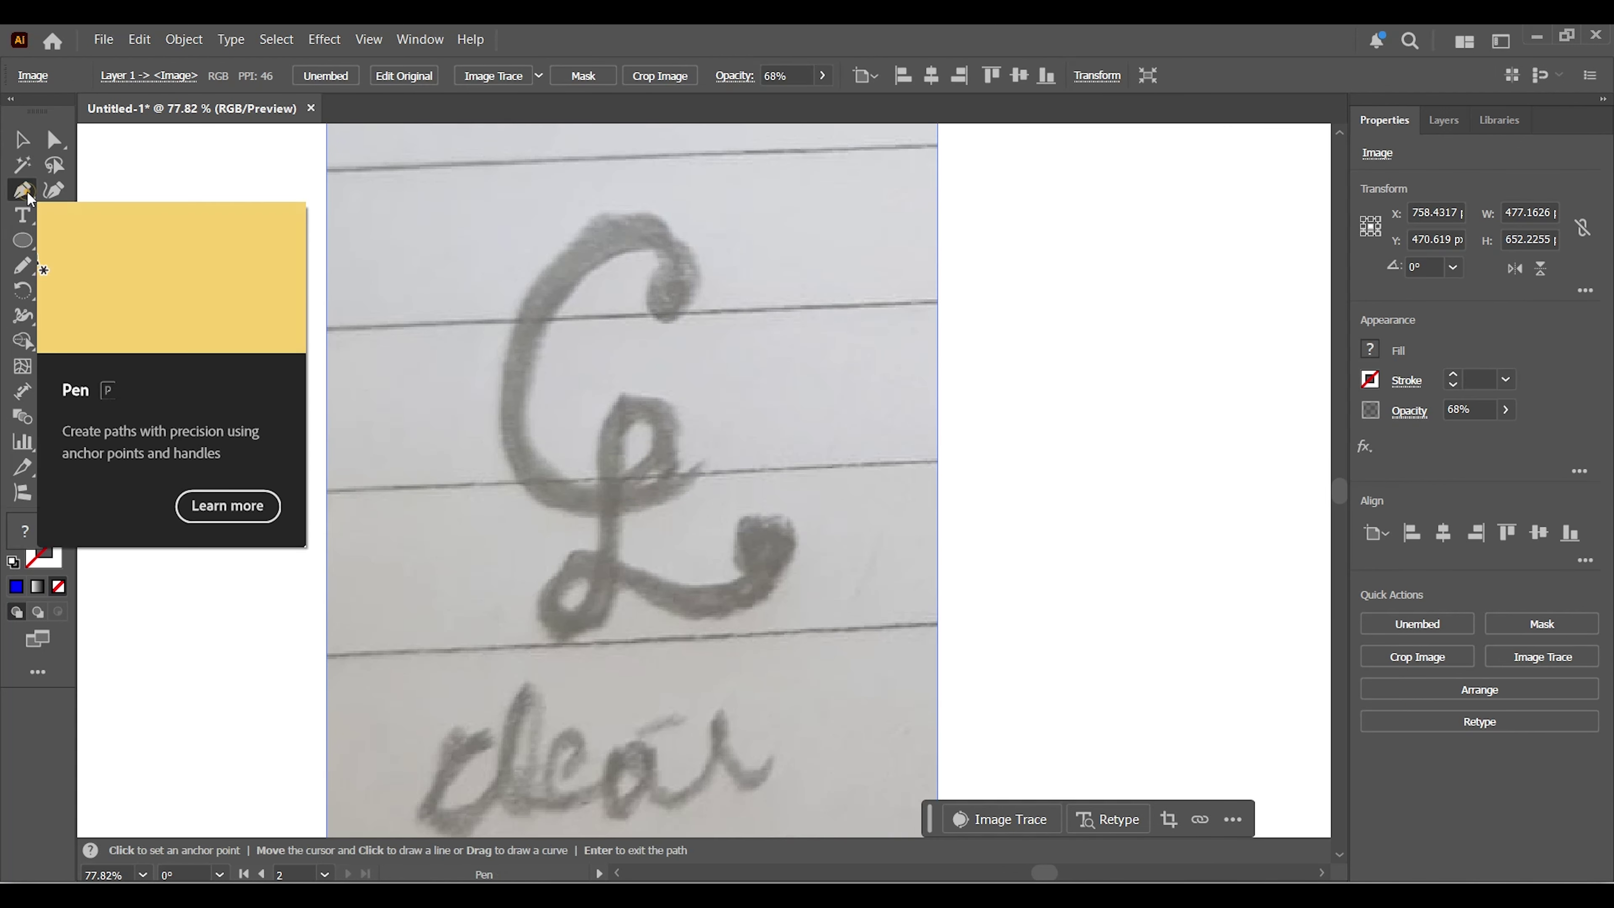
{"action": "left_click", "coordinate": [1371, 383]}
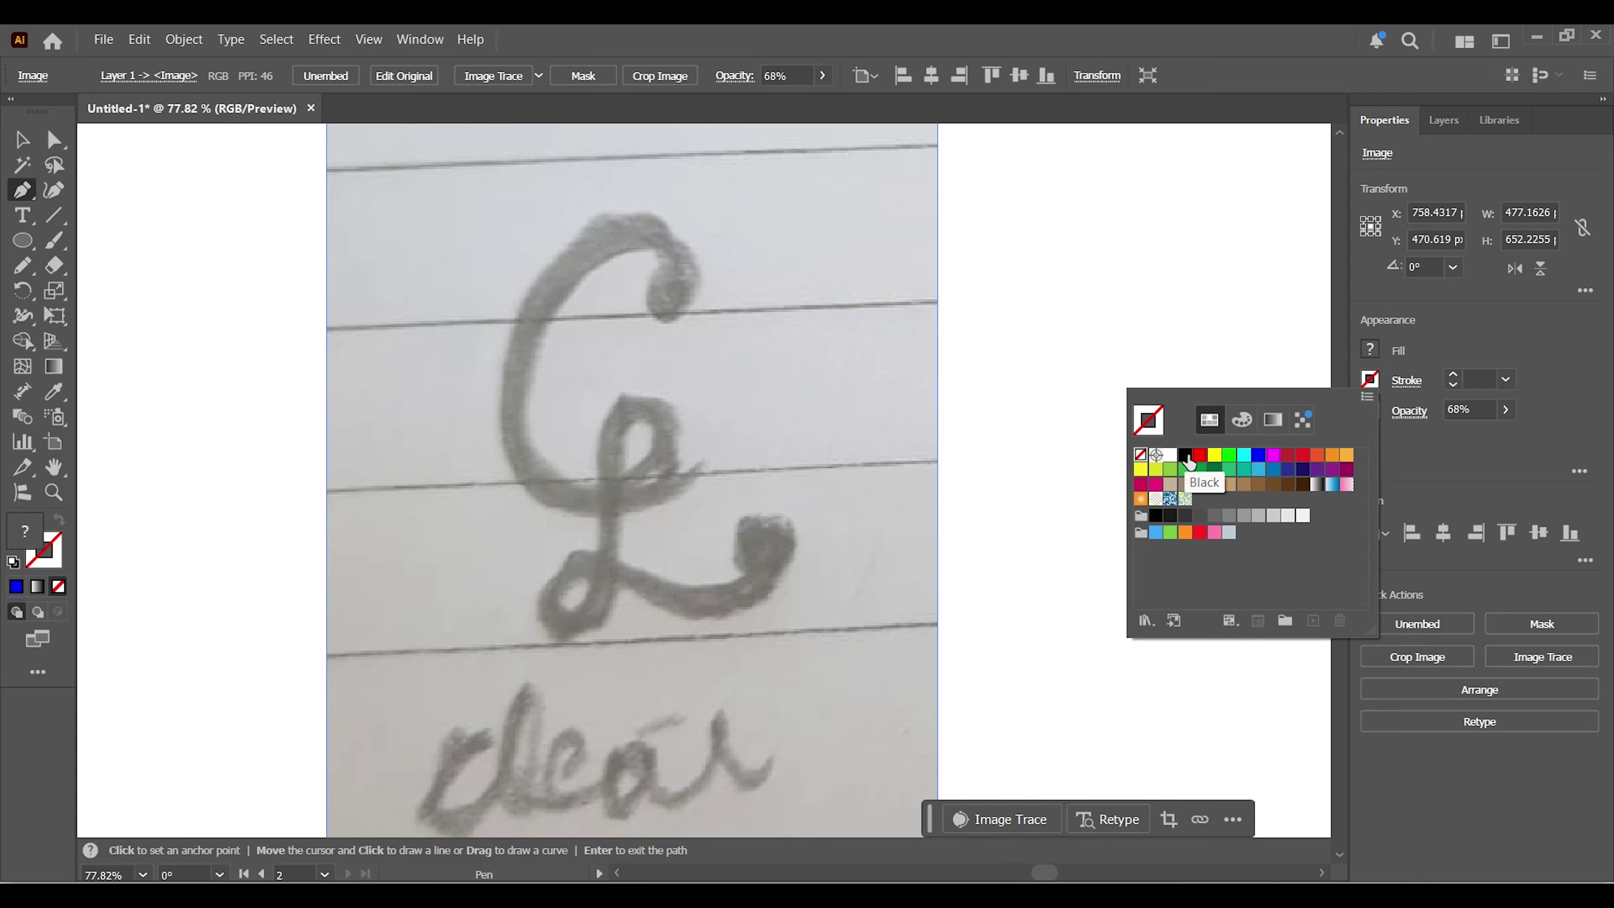
{"action": "left_click", "coordinate": [547, 339]}
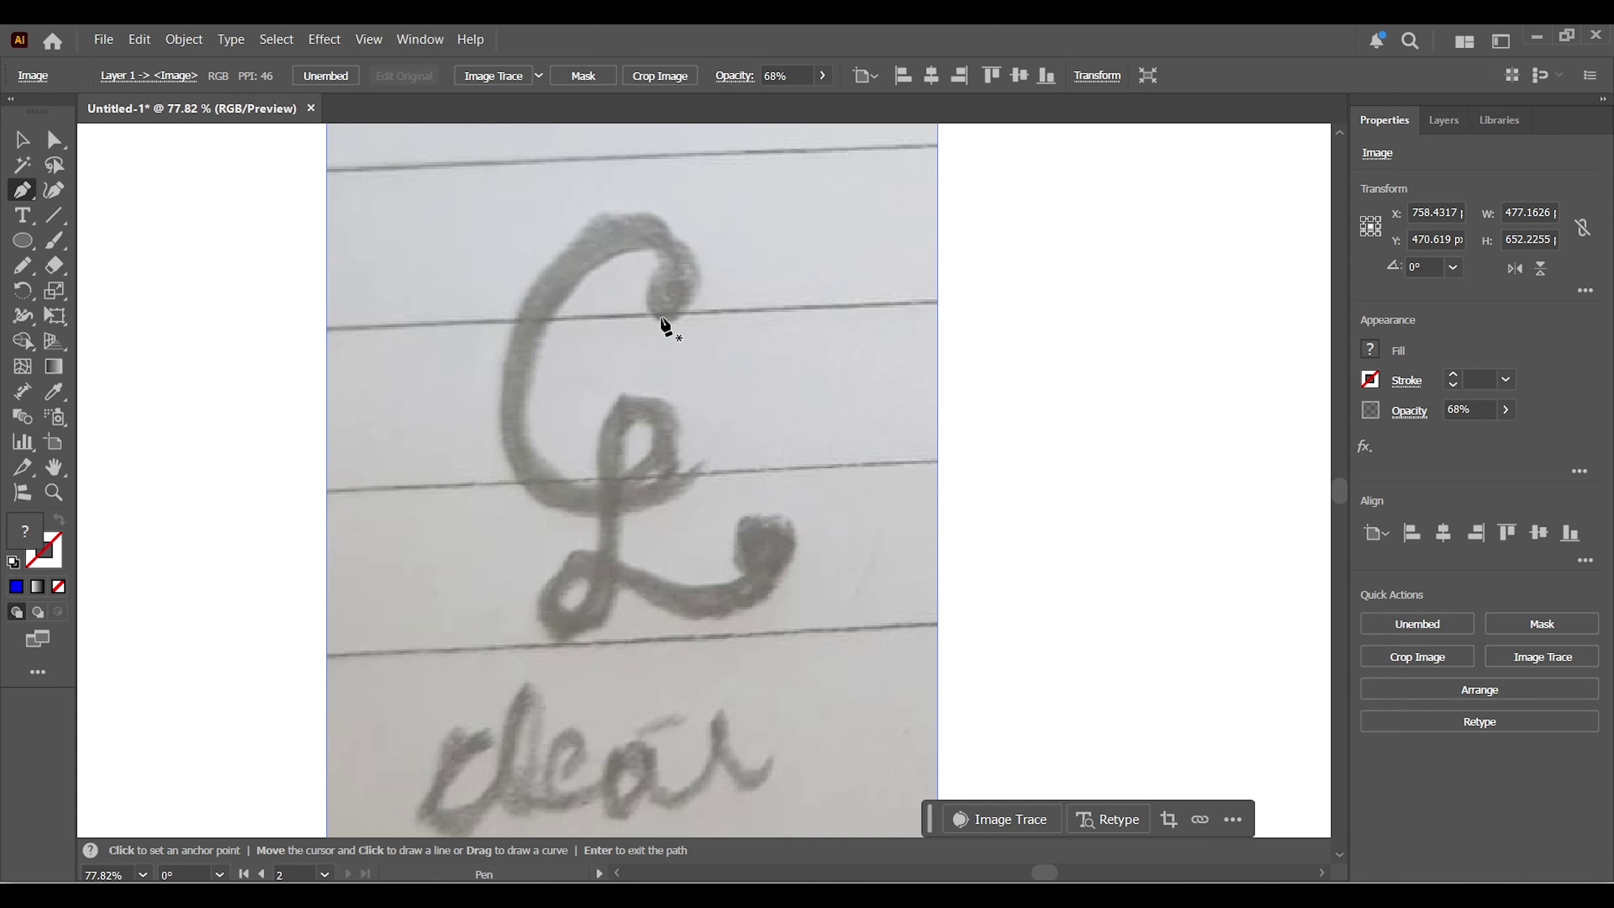
{"action": "left_click", "coordinate": [607, 229]}
{"action": "left_click_drag", "start_coordinate": [527, 477], "coordinate": [594, 609]}
{"action": "key", "text": "Return"}
{"action": "left_click", "coordinate": [678, 434]}
{"action": "left_click_drag", "start_coordinate": [621, 412], "coordinate": [610, 439]}
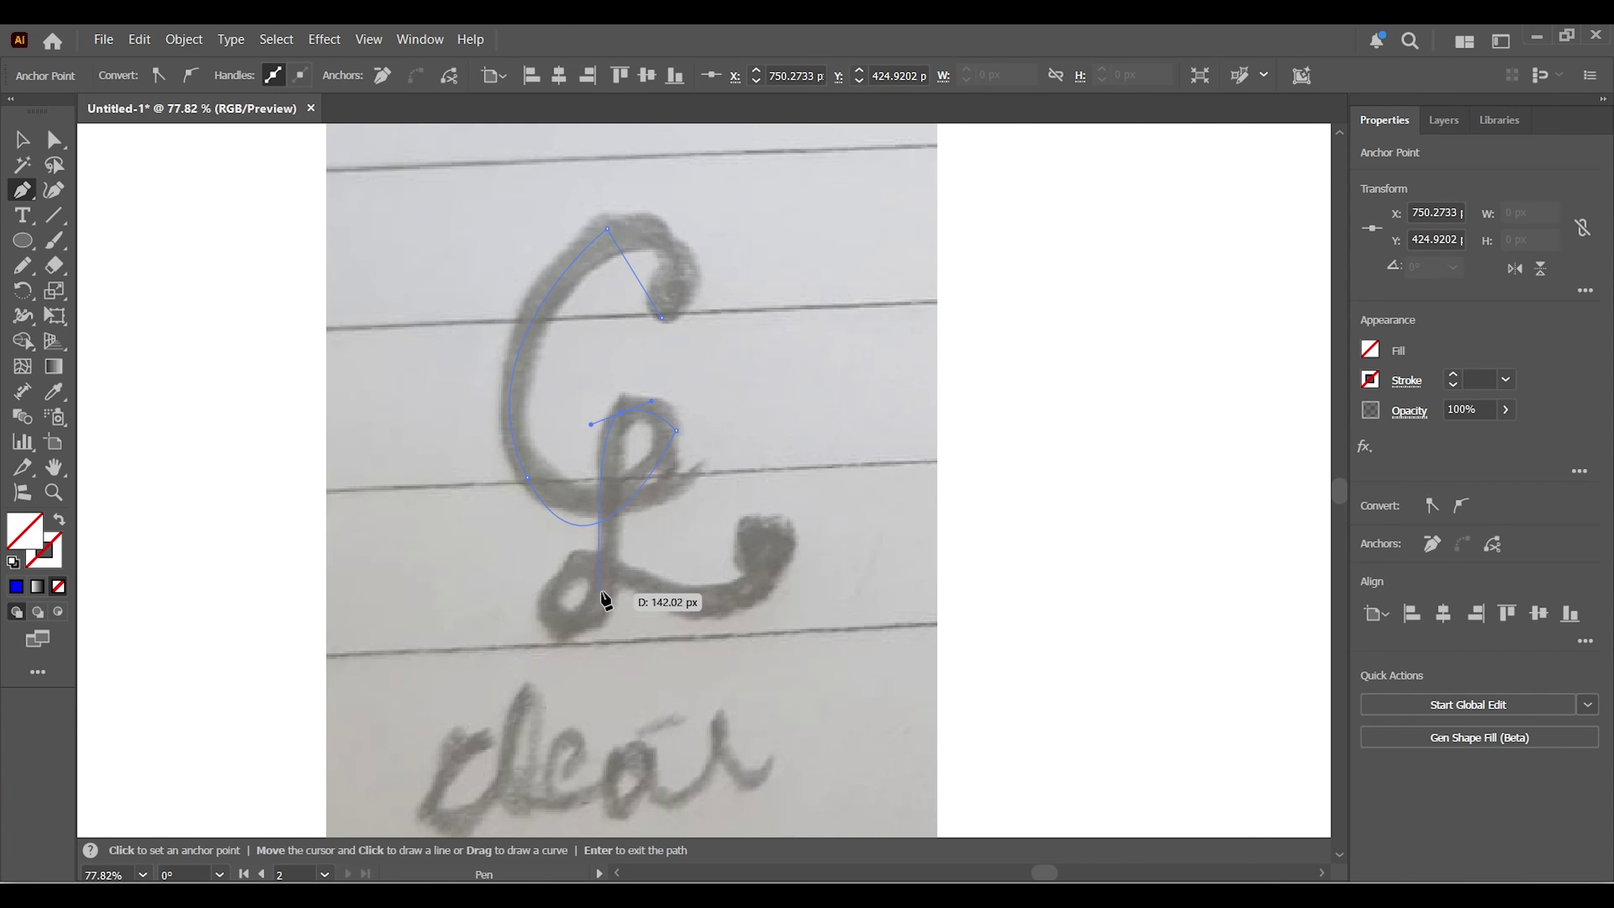
Continue the path down the L's stem, around its lower loop and along the tail to the curled end
{"action": "left_click_drag", "start_coordinate": [600, 608], "coordinate": [593, 626]}
{"action": "key", "text": "Return"}
{"action": "left_click", "coordinate": [601, 608]}
{"action": "left_click_drag", "start_coordinate": [556, 588], "coordinate": [576, 533]}
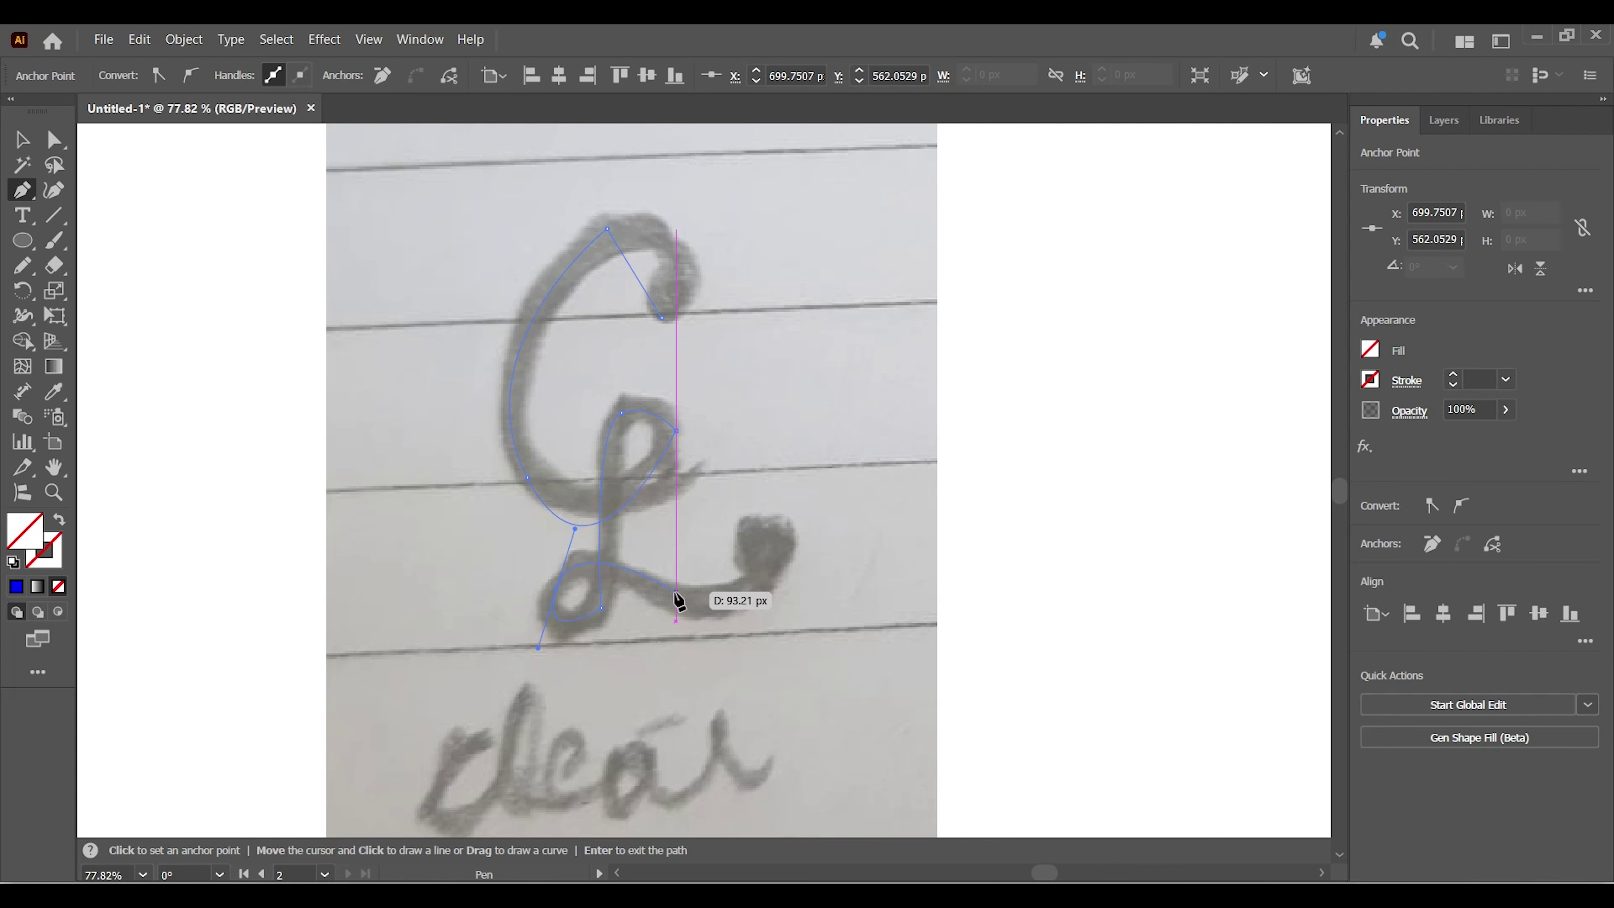
{"action": "left_click", "coordinate": [701, 606]}
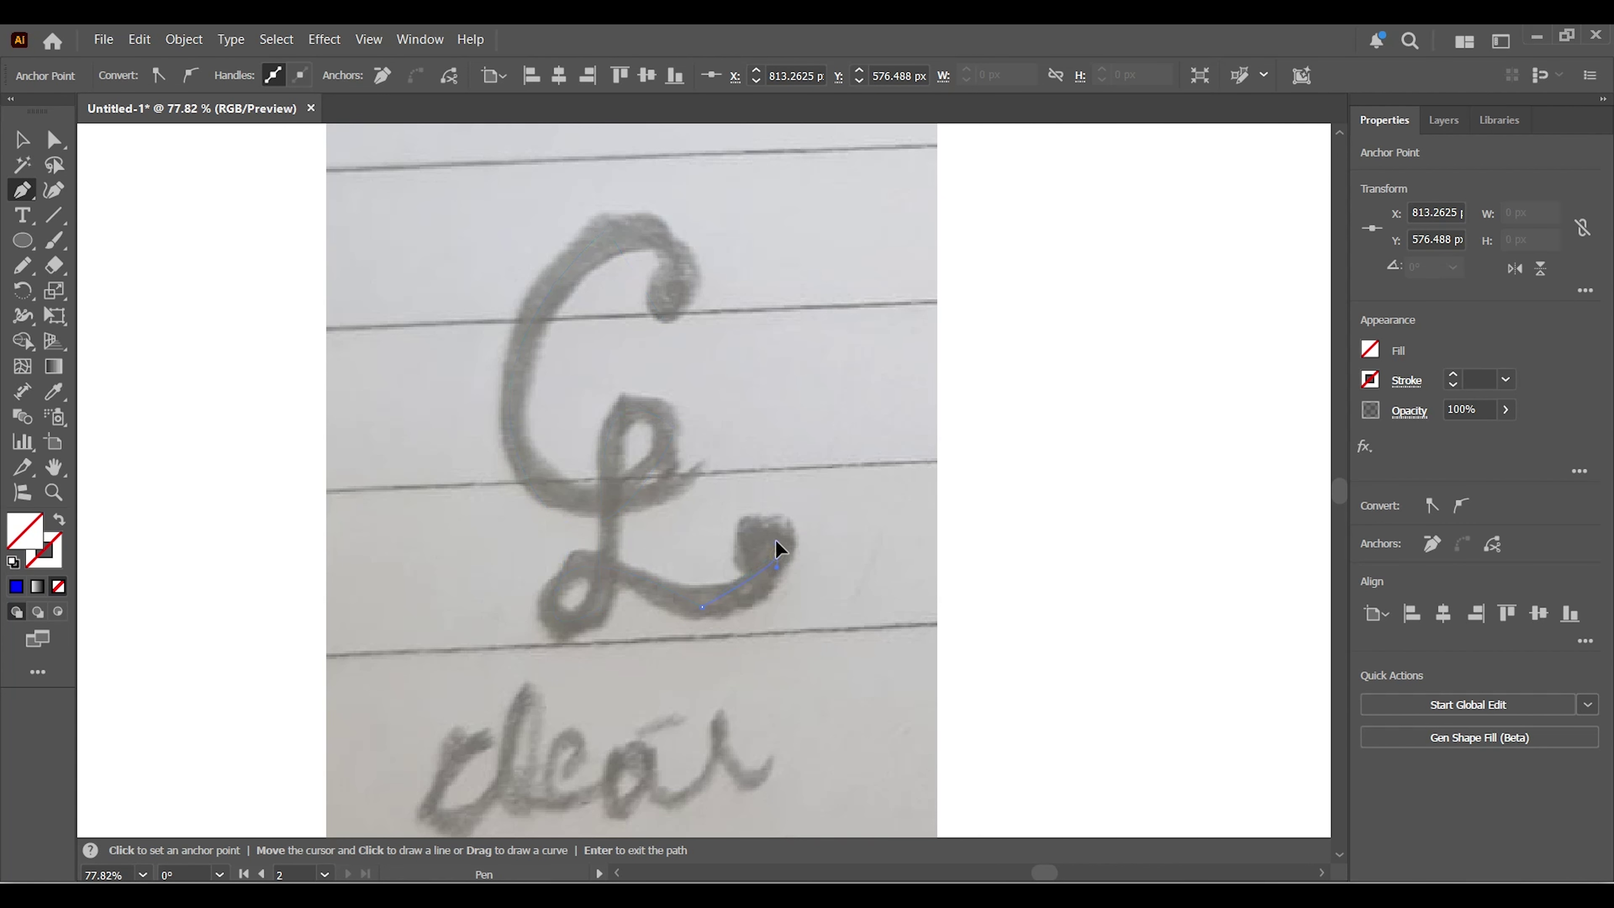
{"action": "left_click_drag", "start_coordinate": [778, 530], "coordinate": [746, 551]}
{"action": "key", "text": "v"}
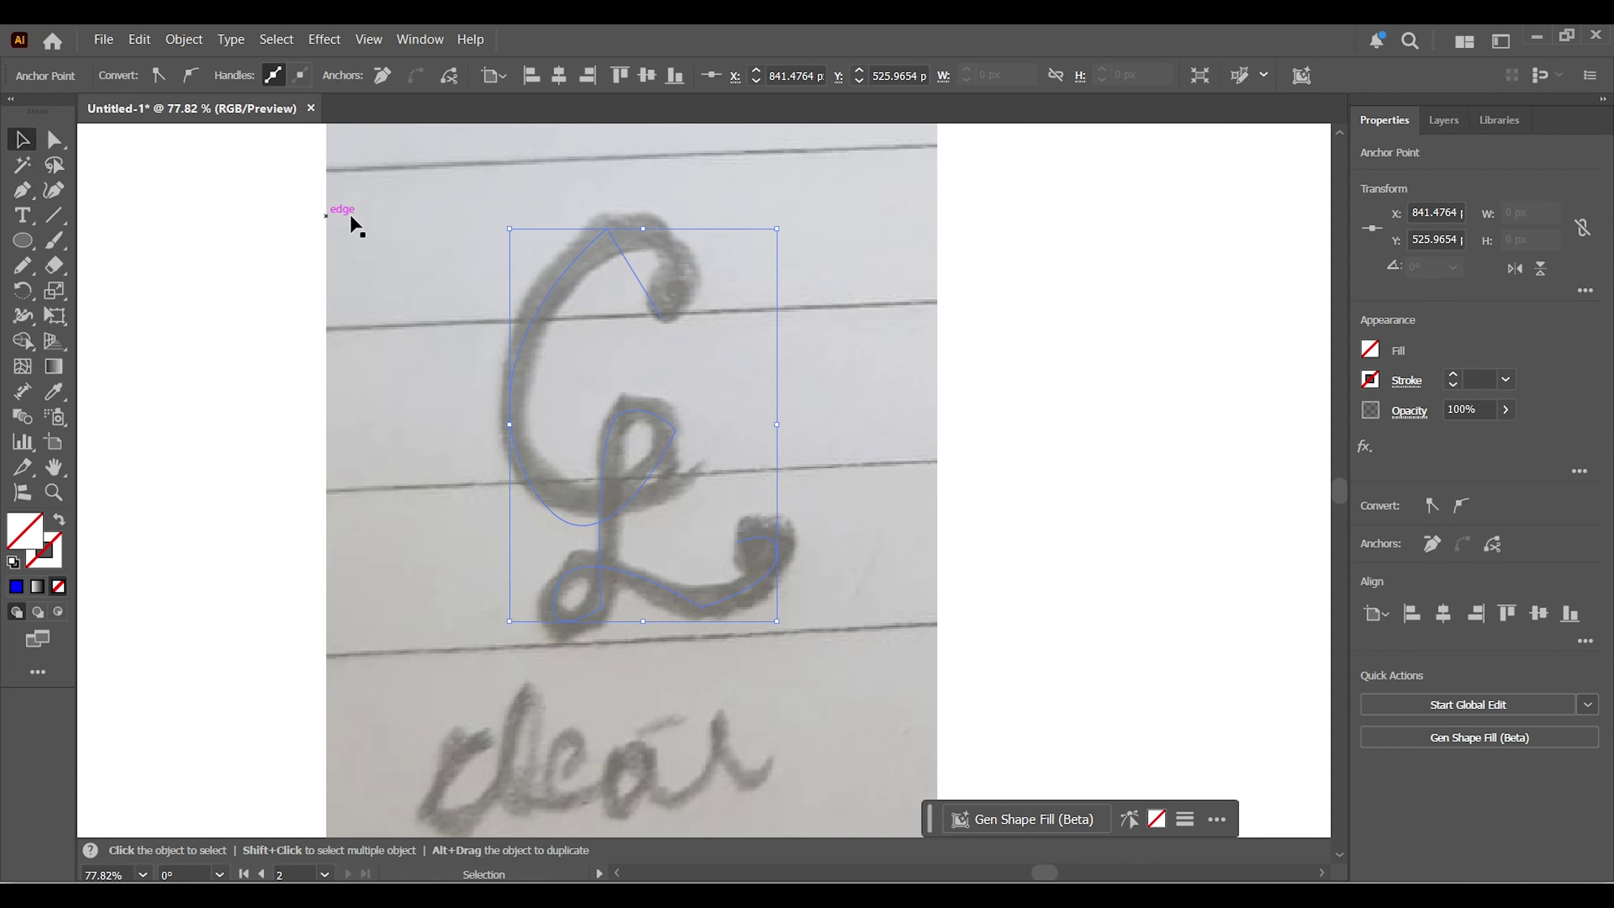
Give the traced path a cyan stroke and curve the straight segment at the C's upper end to match the sketch
{"action": "left_click", "coordinate": [1370, 380]}
{"action": "left_click", "coordinate": [1244, 454]}
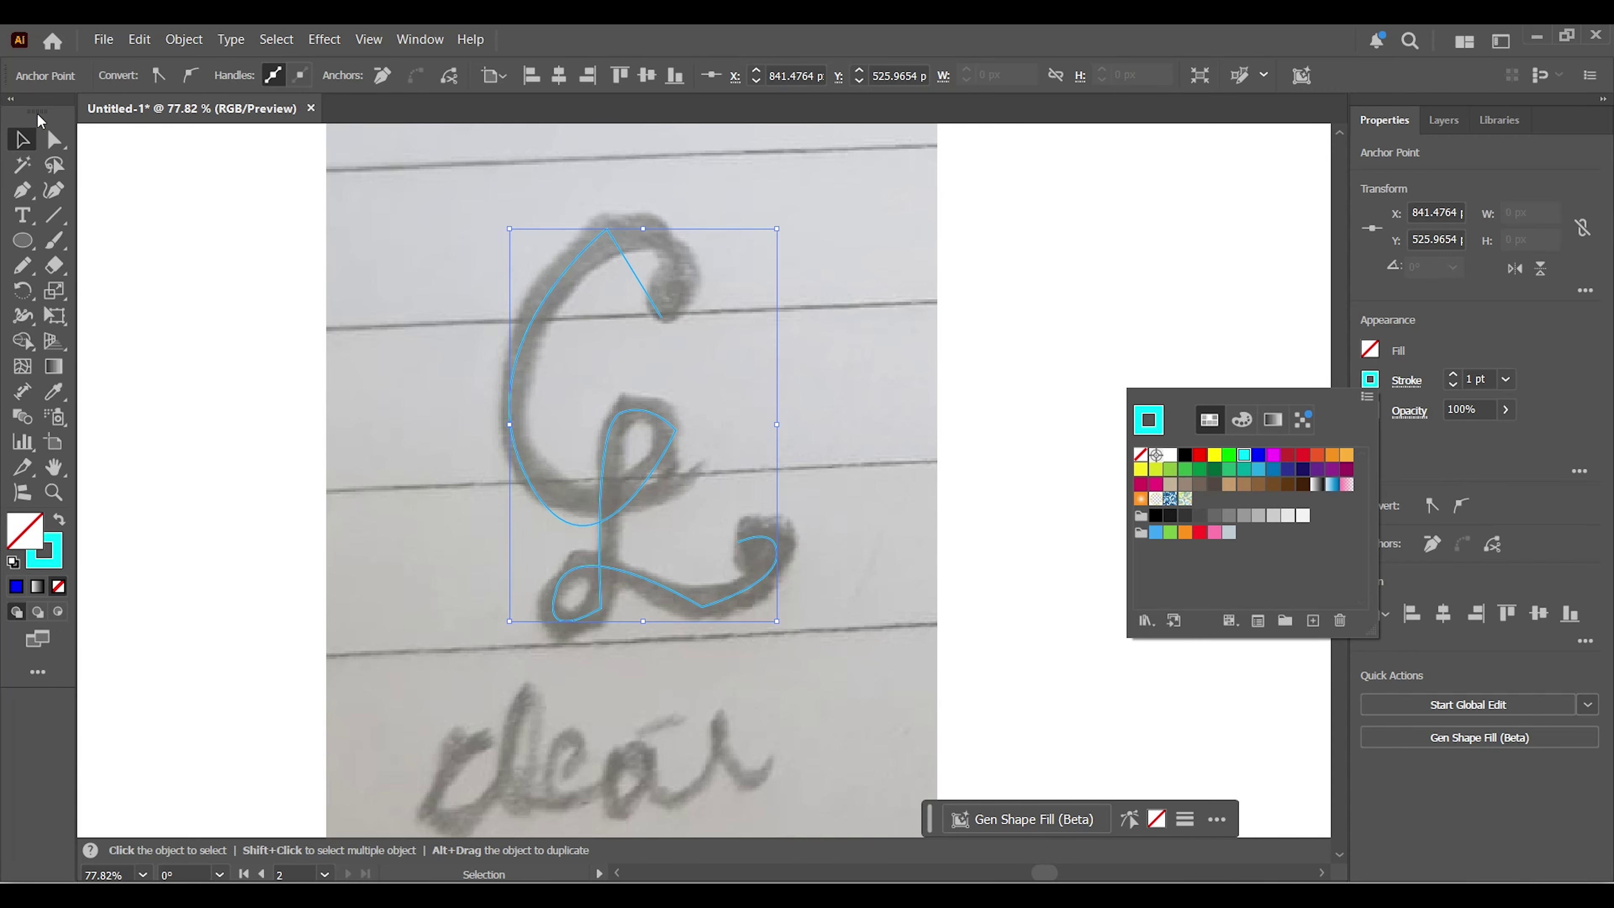
{"action": "left_click", "coordinate": [53, 139]}
{"action": "left_click", "coordinate": [659, 306]}
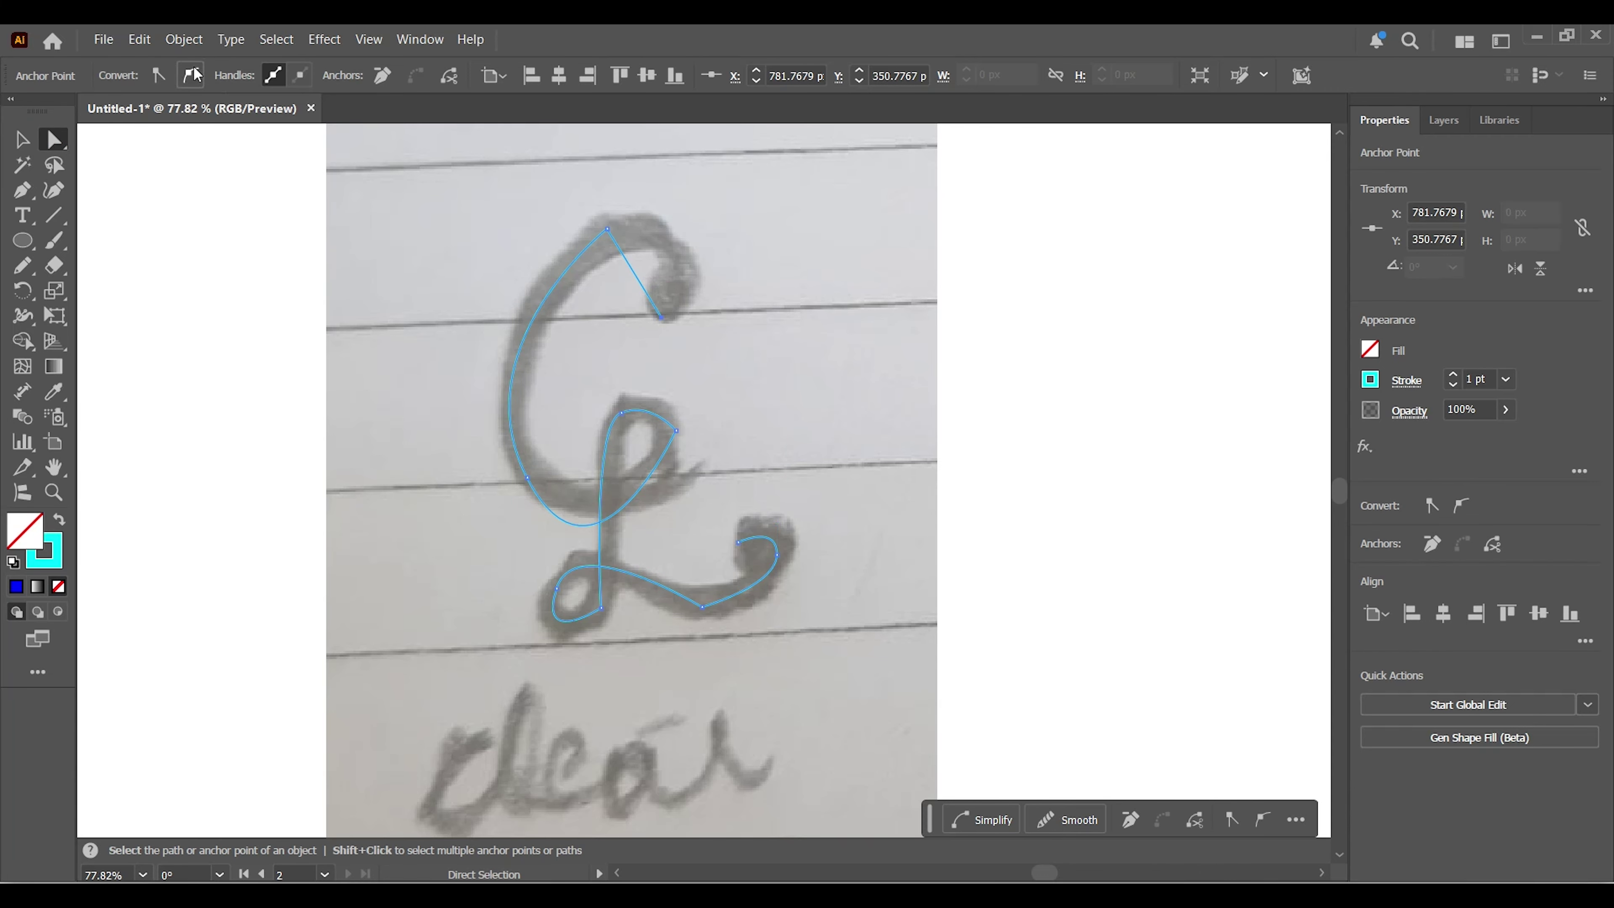
{"action": "left_click_drag", "start_coordinate": [662, 293], "coordinate": [719, 225]}
{"action": "left_click", "coordinate": [702, 611]}
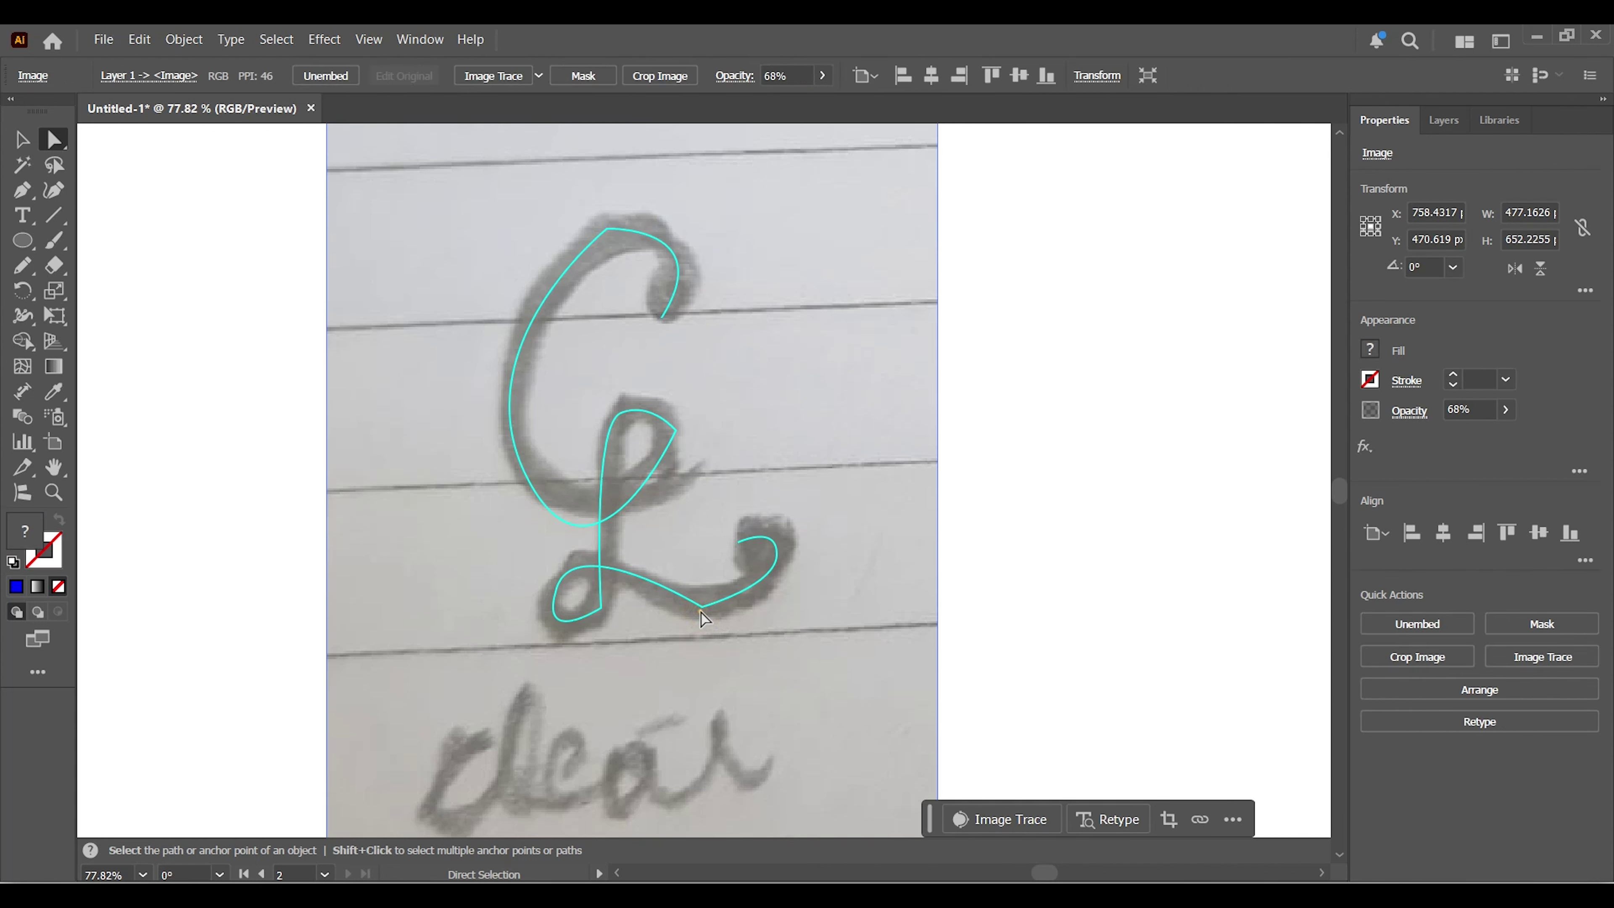
Smooth the traced path's corner points on the tail, the lower loop, the upper loop and the top of the C
{"action": "left_click", "coordinate": [702, 607]}
{"action": "left_click_drag", "start_coordinate": [704, 590], "coordinate": [706, 507]}
{"action": "left_click", "coordinate": [601, 609]}
{"action": "left_click_drag", "start_coordinate": [586, 599], "coordinate": [570, 581]}
{"action": "left_click", "coordinate": [675, 432]}
{"action": "left_click_drag", "start_coordinate": [658, 440], "coordinate": [667, 471]}
{"action": "left_click", "coordinate": [607, 229]}
{"action": "left_click_drag", "start_coordinate": [614, 259], "coordinate": [763, 254]}
{"action": "left_click", "coordinate": [22, 140]}
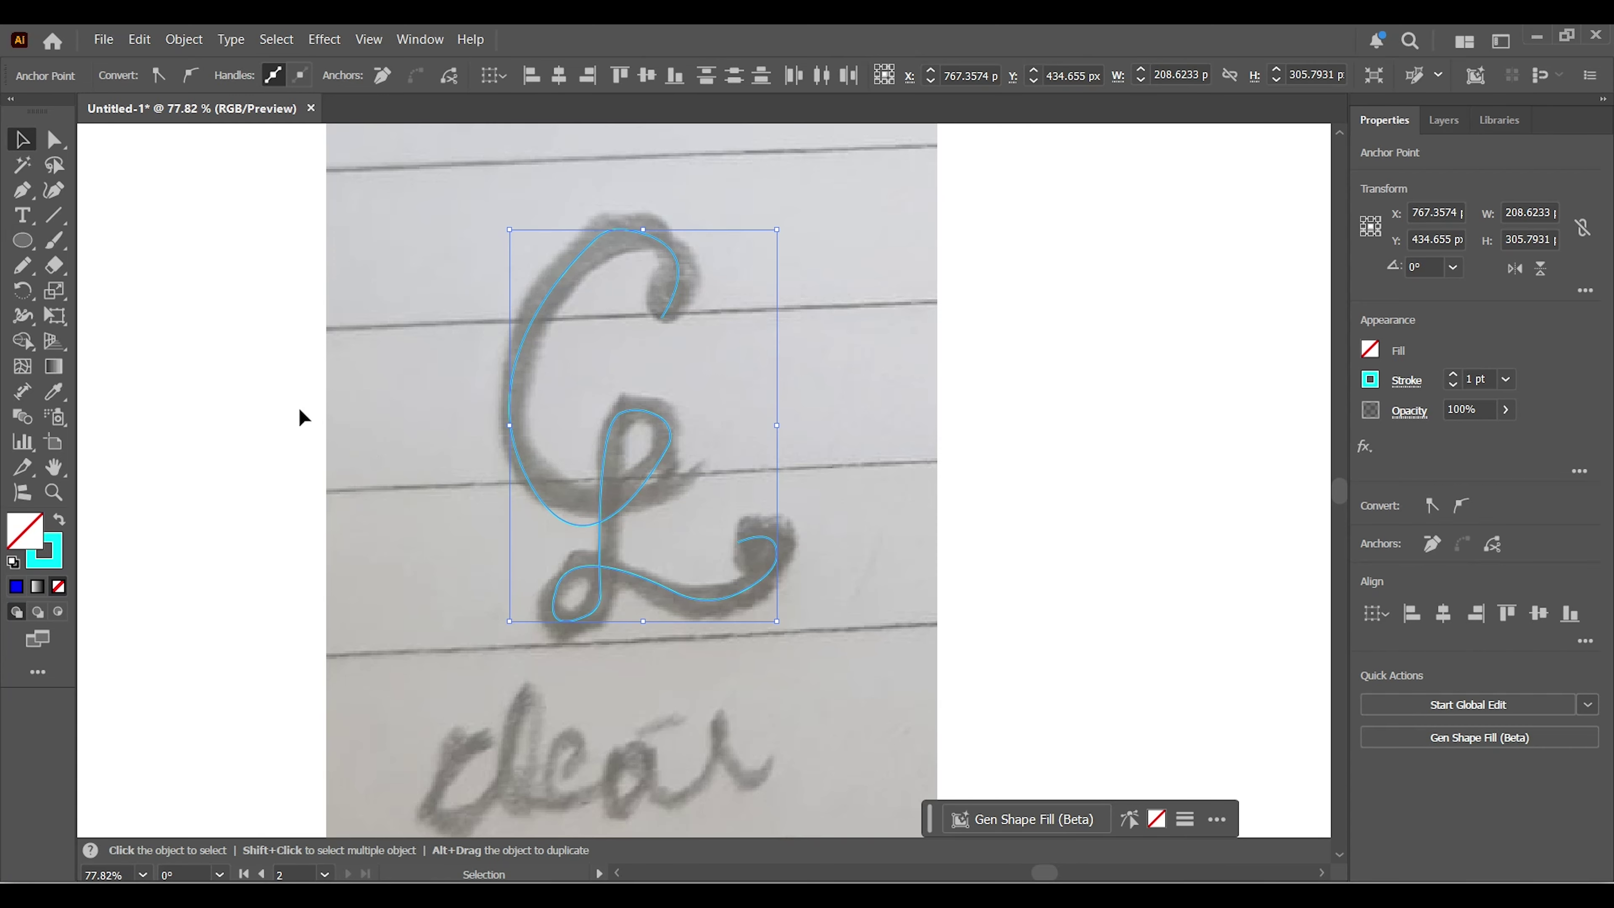
{"action": "left_click", "coordinate": [299, 414]}
Move the traced path off the photo onto the blank area beside it and give it a black 20 pt stroke
{"action": "left_click_drag", "start_coordinate": [613, 461], "coordinate": [1128, 440]}
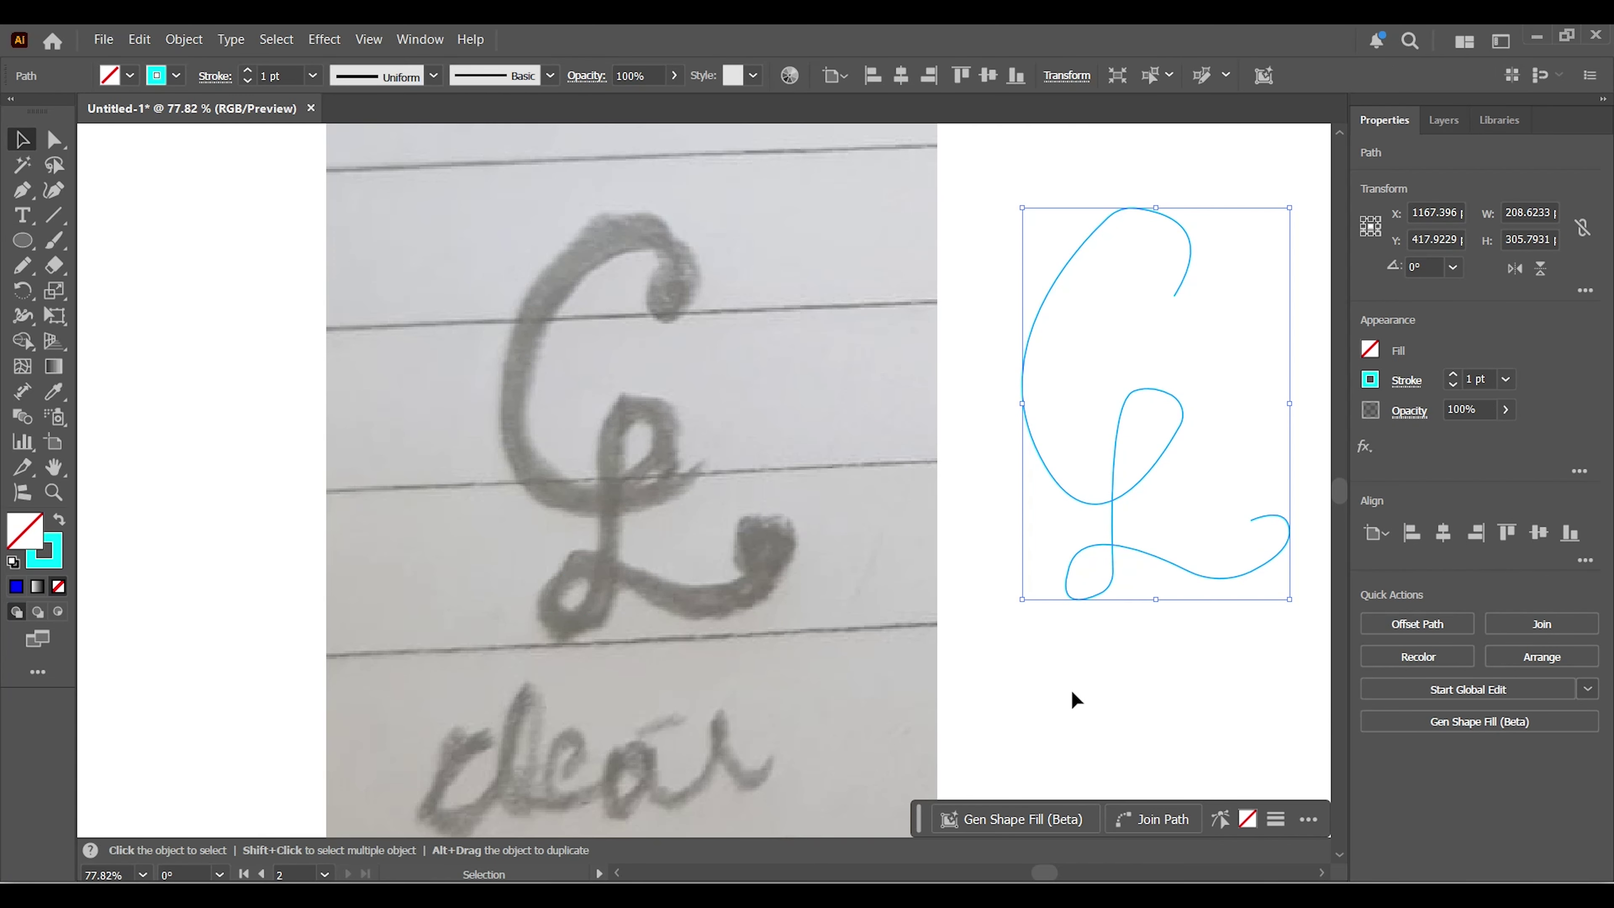
{"action": "left_click_drag", "start_coordinate": [1056, 664], "coordinate": [847, 674]}
{"action": "left_click", "coordinate": [176, 74]}
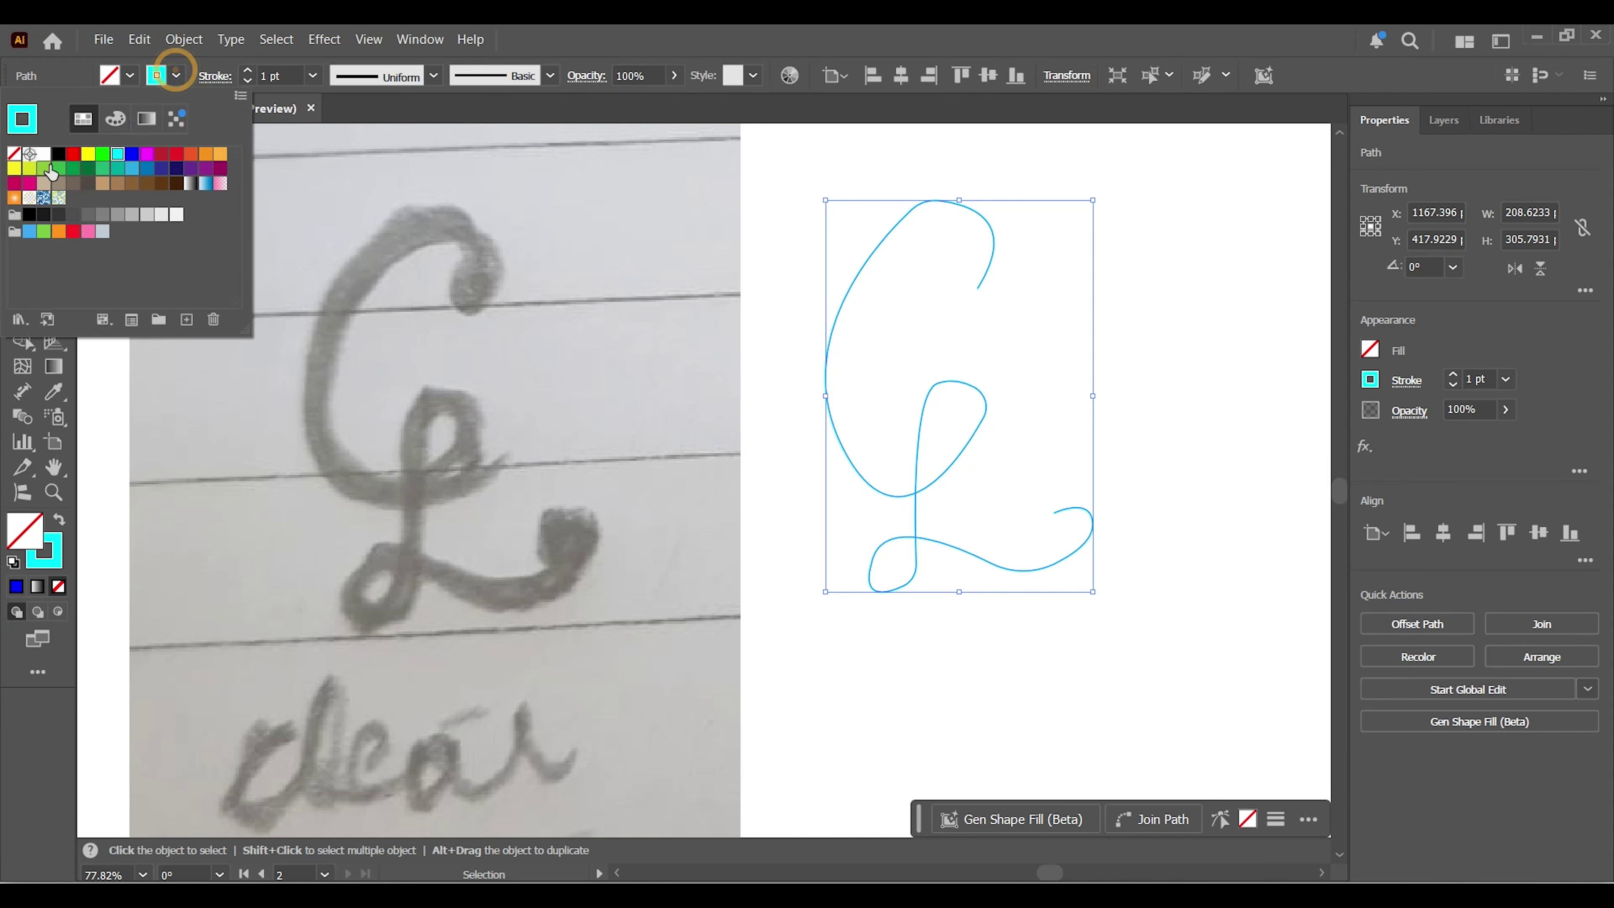
{"action": "left_click", "coordinate": [59, 154]}
{"action": "left_click", "coordinate": [248, 69]}
{"action": "left_click", "coordinate": [247, 70]}
{"action": "left_click", "coordinate": [247, 70]}
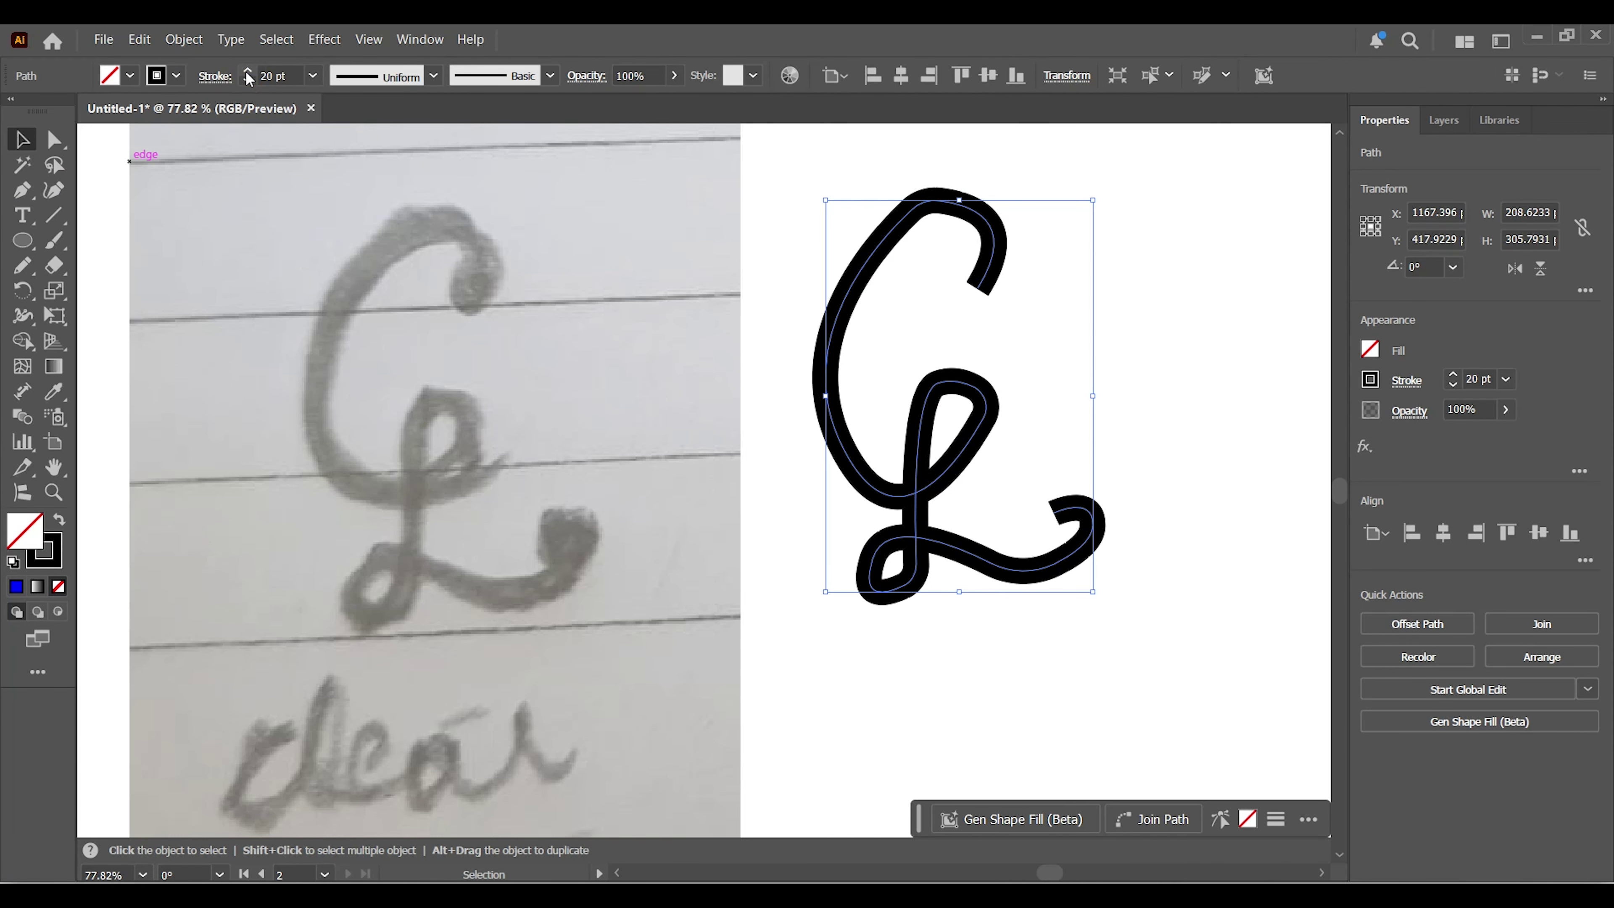
Give the path round caps and corners, then scale it down to about 186 × 272 px a little farther from the photo
{"action": "left_click", "coordinate": [216, 76]}
{"action": "left_click", "coordinate": [124, 120]}
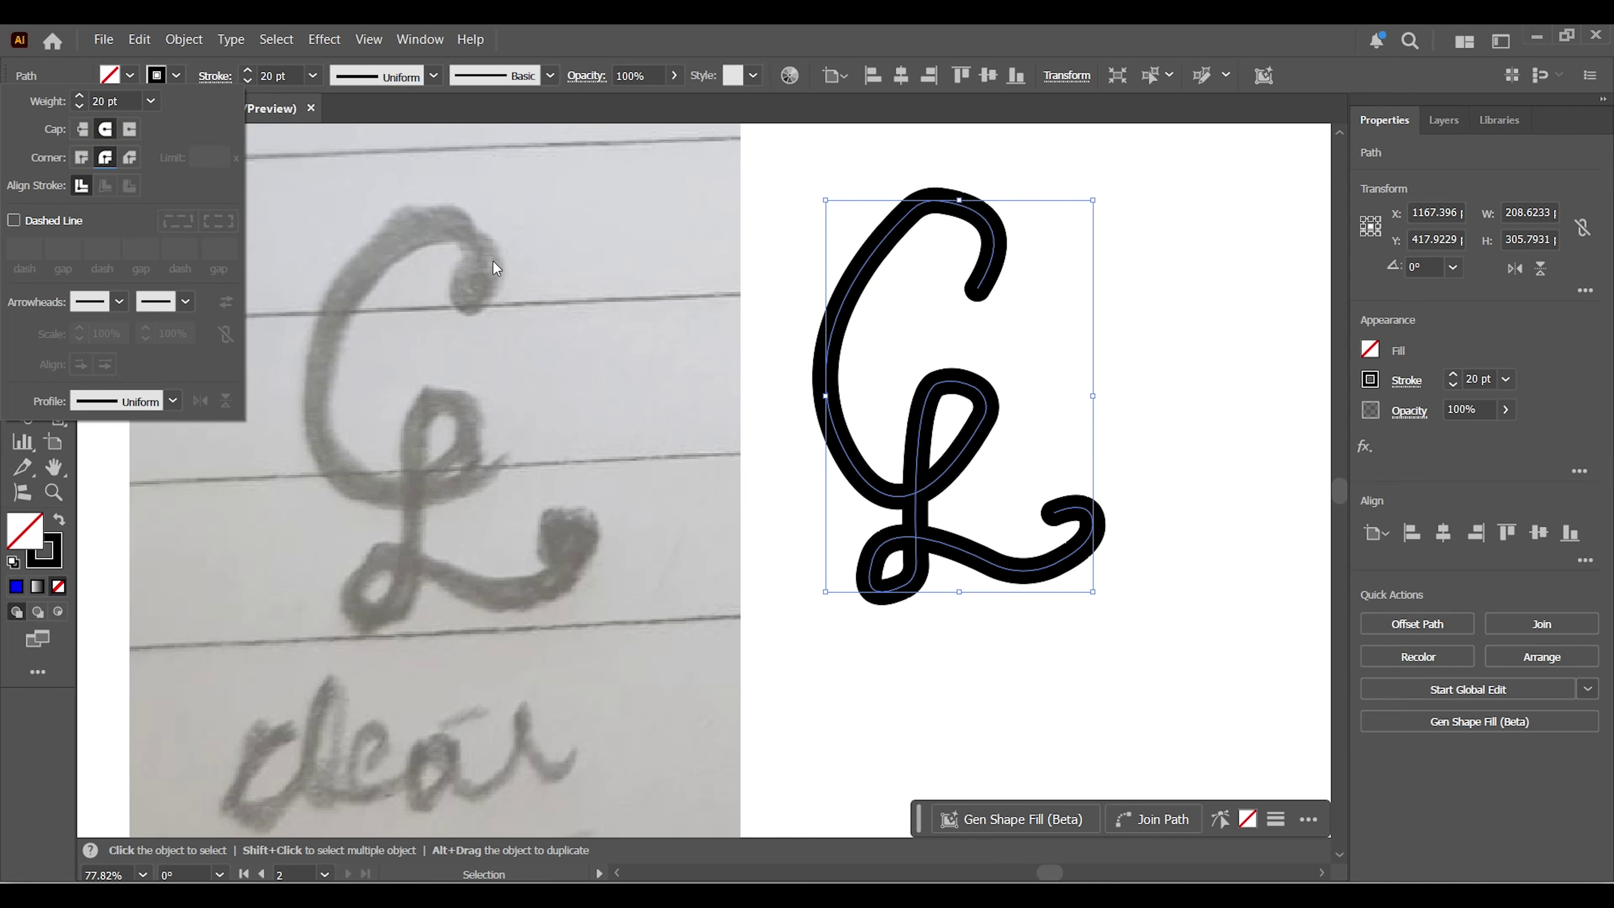
{"action": "left_click", "coordinate": [1010, 690]}
{"action": "left_click_drag", "start_coordinate": [987, 466], "coordinate": [1084, 459]}
{"action": "left_click_drag", "start_coordinate": [1193, 199], "coordinate": [1177, 221]}
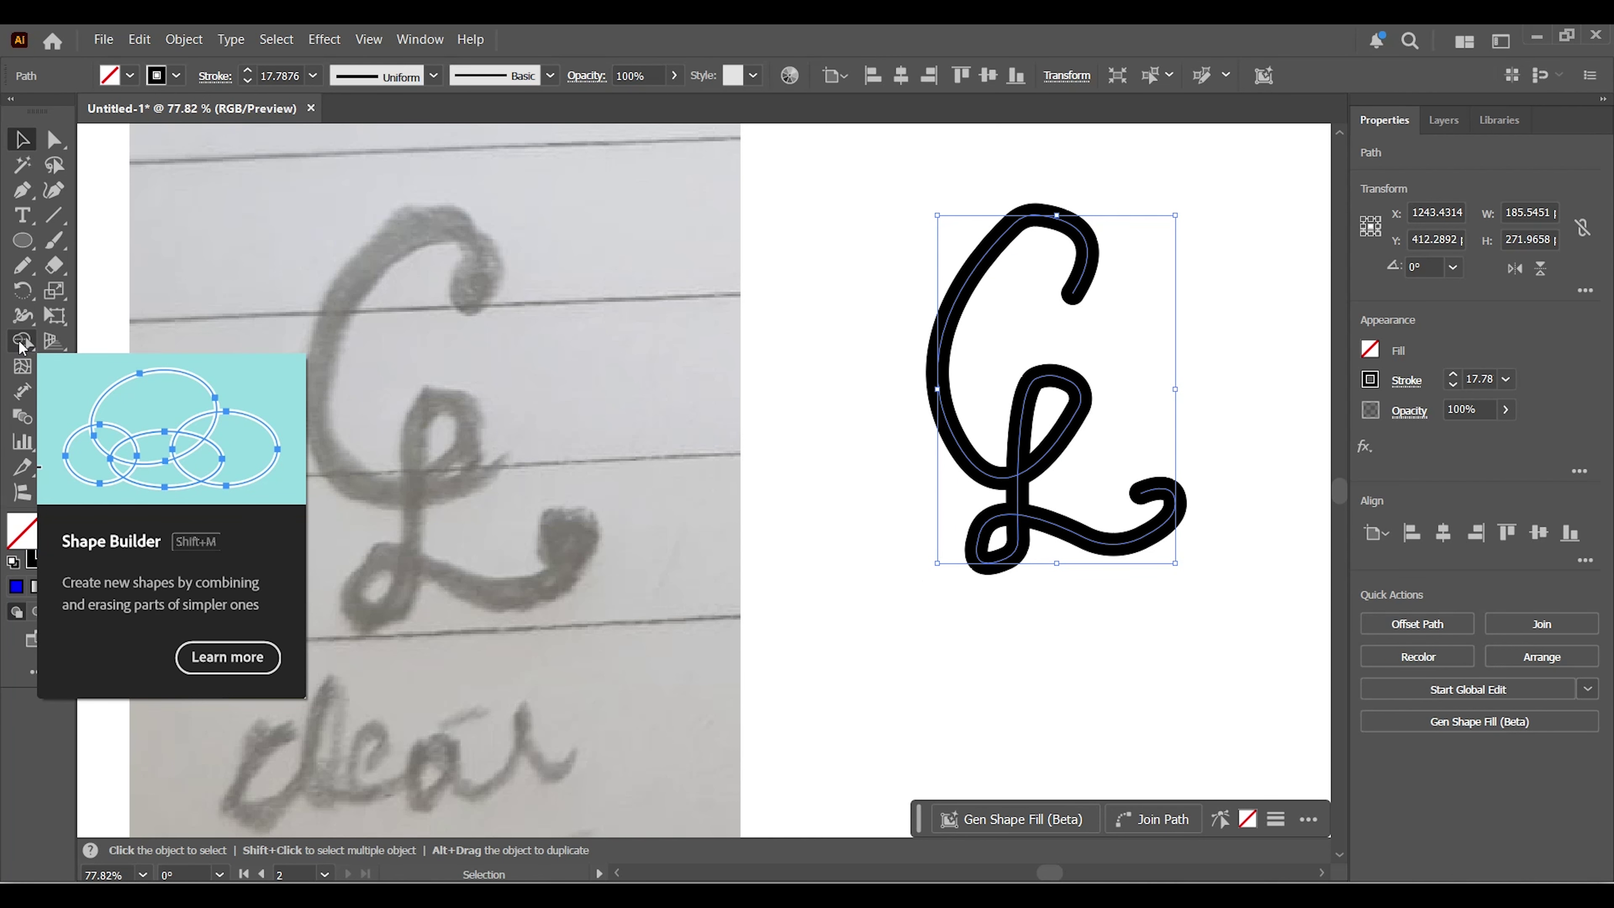
Even out the curves of the whole monogram path with the Smooth tool
{"action": "left_click", "coordinate": [23, 316]}
{"action": "left_click", "coordinate": [23, 290]}
{"action": "left_click", "coordinate": [22, 265]}
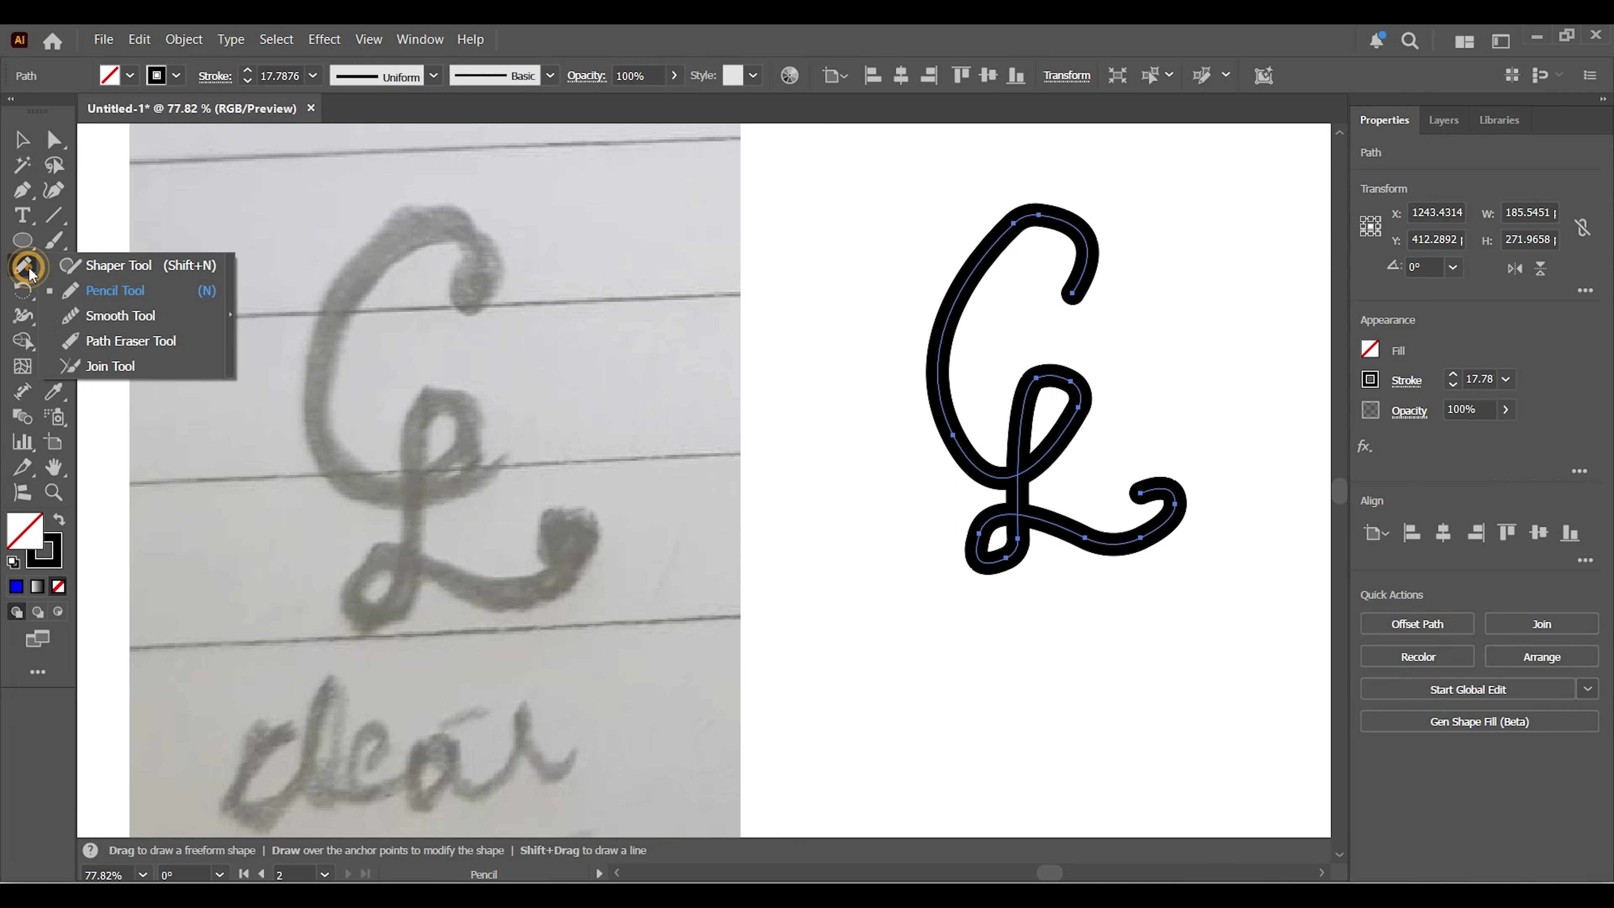
{"action": "left_click", "coordinate": [113, 318]}
{"action": "left_click_drag", "start_coordinate": [167, 542], "coordinate": [234, 562]}
{"action": "key", "text": "v"}
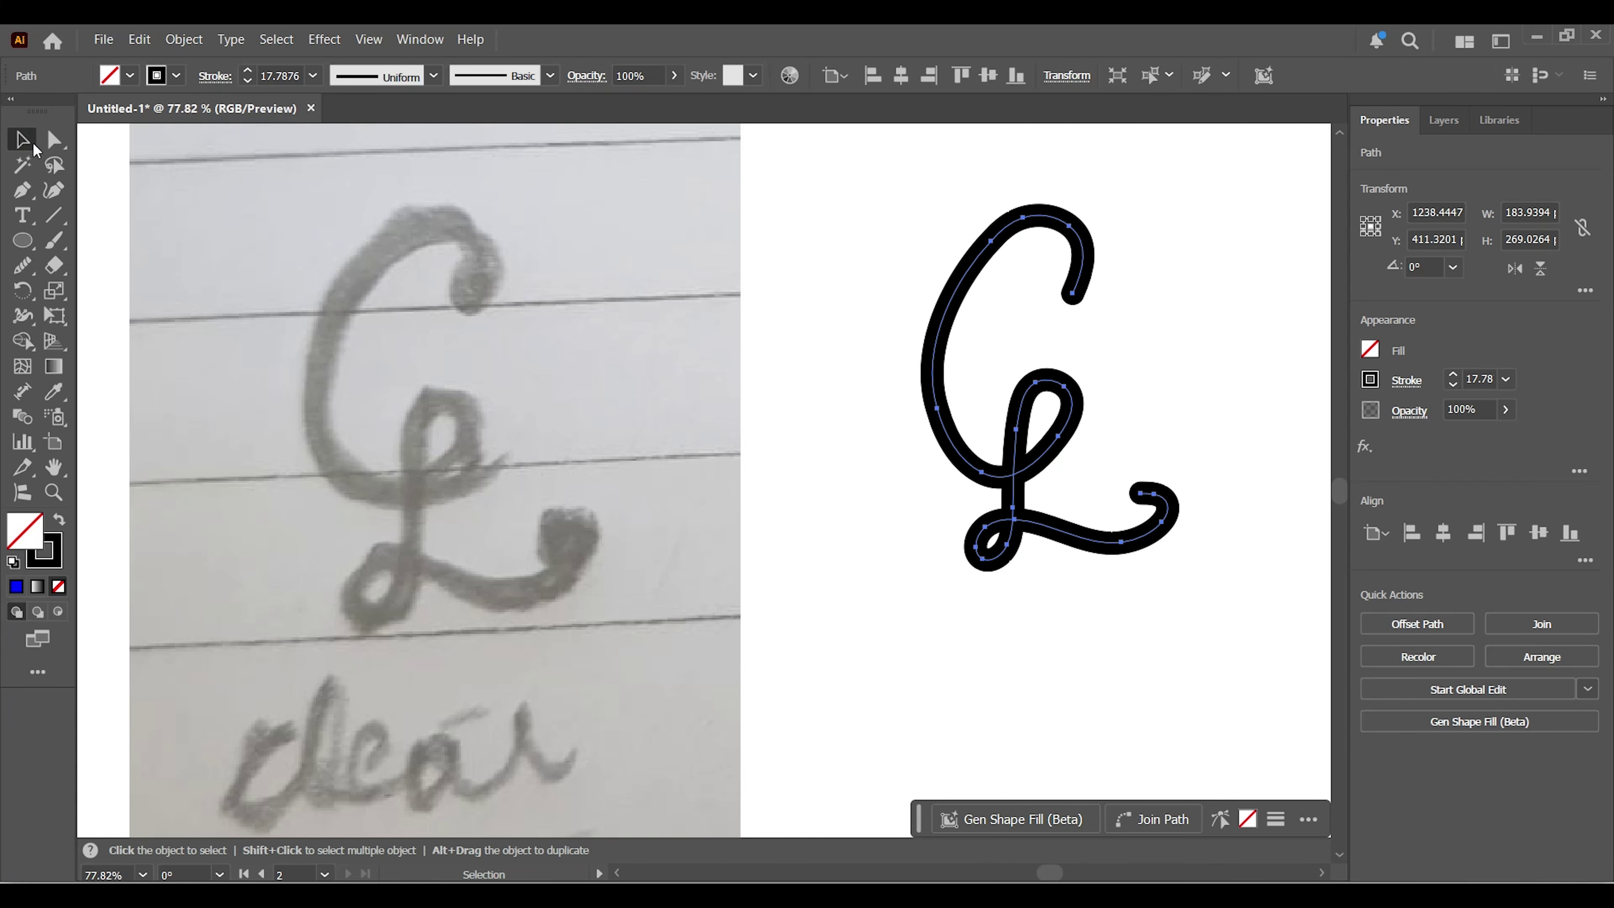
{"action": "left_click", "coordinate": [940, 660]}
Expand the monogram's stroke into a filled black shape and shift it farther away from the photo
{"action": "left_click", "coordinate": [978, 271]}
{"action": "left_click_drag", "start_coordinate": [945, 311], "coordinate": [894, 316]}
{"action": "left_click", "coordinate": [184, 38]}
{"action": "left_click", "coordinate": [223, 337]}
{"action": "left_click", "coordinate": [483, 644]}
{"action": "left_click", "coordinate": [1083, 677]}
{"action": "left_click_drag", "start_coordinate": [954, 257], "coordinate": [1059, 241]}
{"action": "left_click", "coordinate": [855, 608]}
Add the text letter "C" between the photo and the monogram, enlarging it to about 188 pt
{"action": "left_click", "coordinate": [23, 216]}
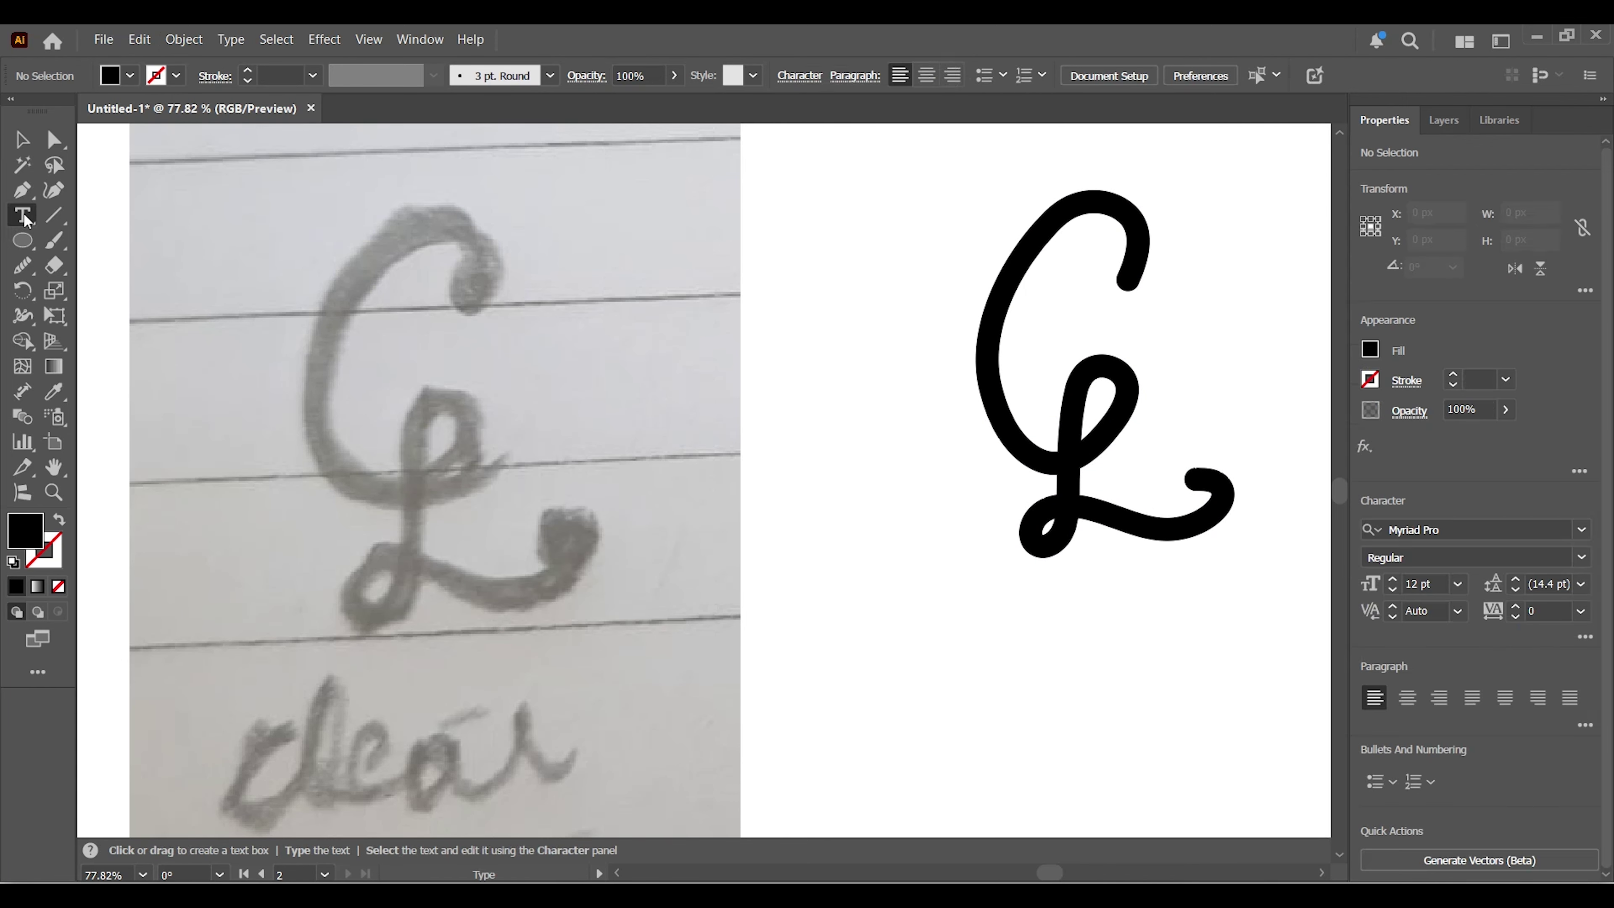
{"action": "left_click", "coordinate": [788, 615]}
{"action": "type", "text": "C"}
{"action": "key", "text": "Escape"}
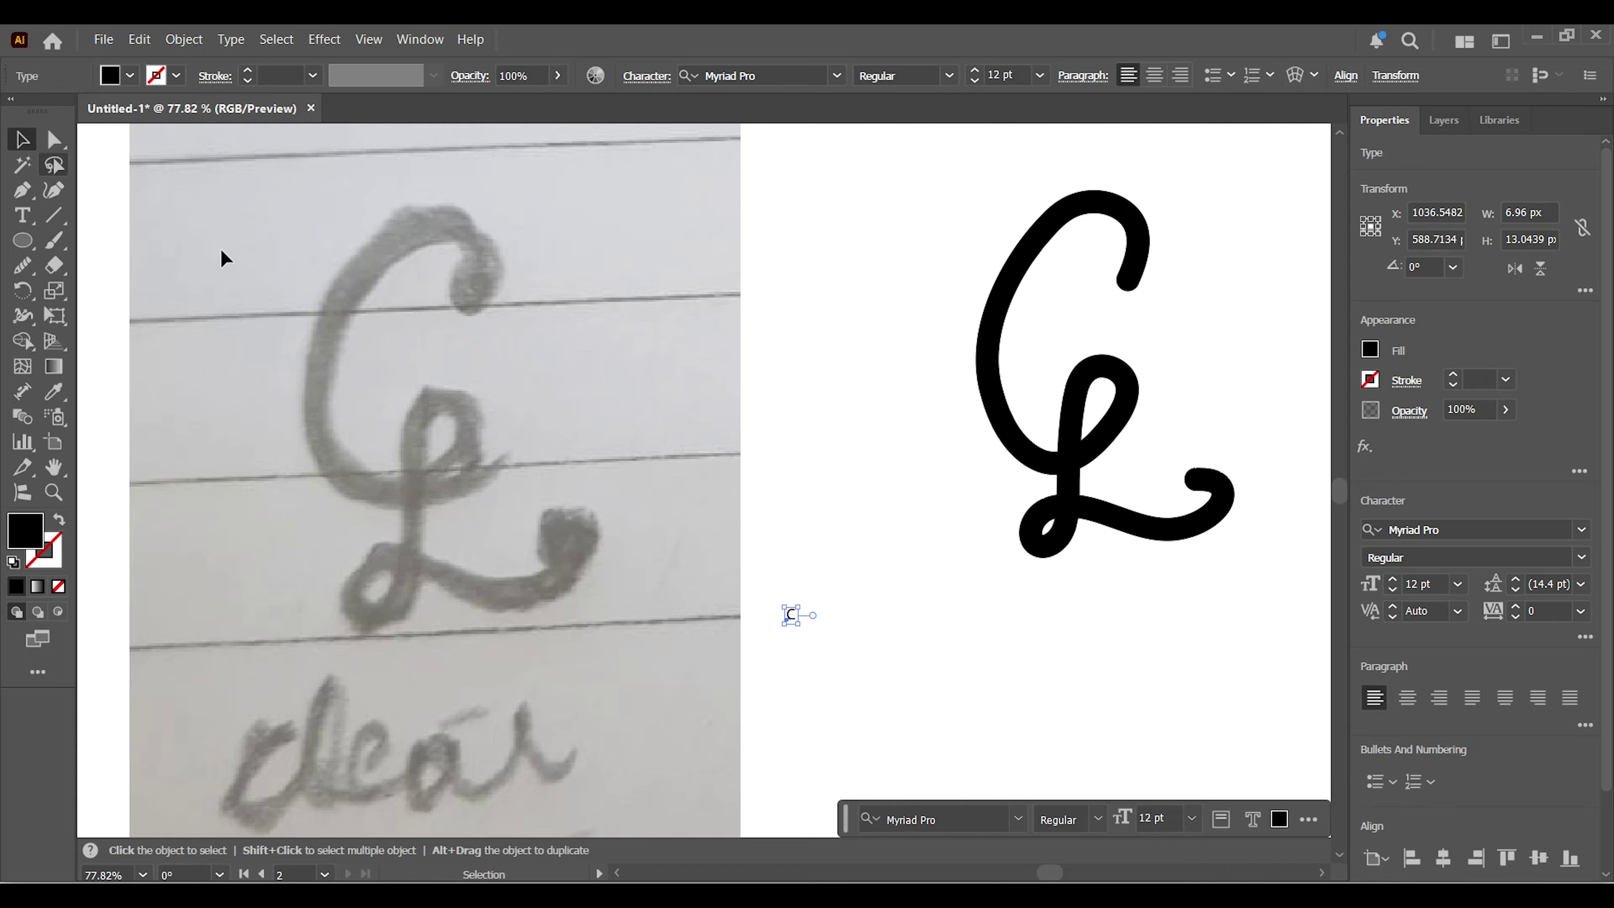
{"action": "left_click_drag", "start_coordinate": [802, 629], "coordinate": [890, 523]}
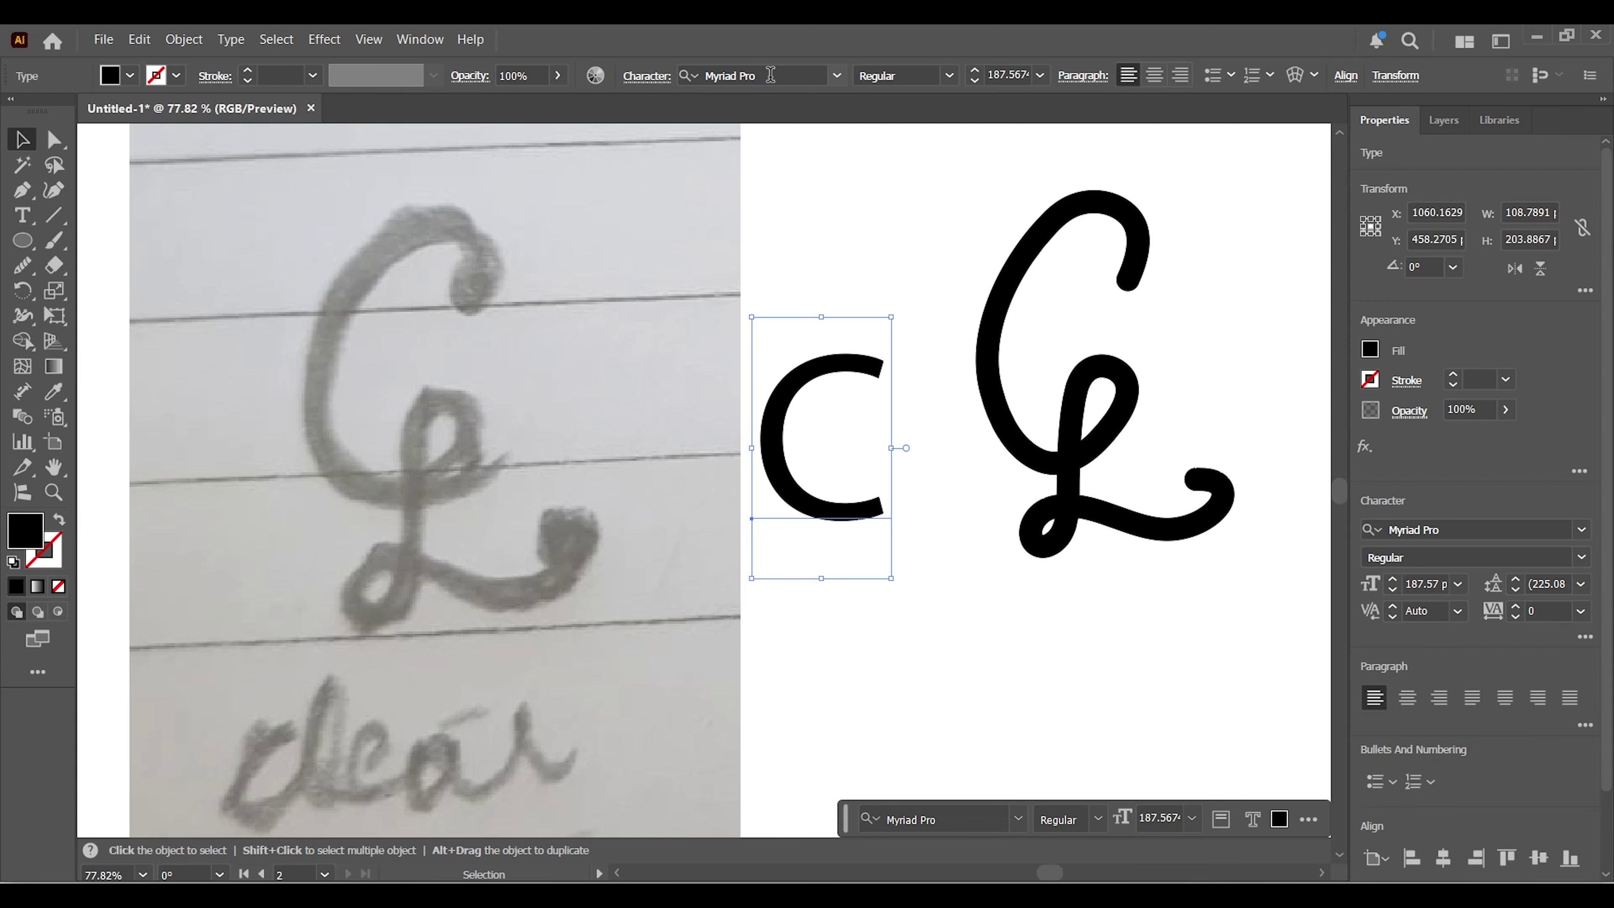
{"action": "left_click", "coordinate": [888, 661]}
{"action": "left_click_drag", "start_coordinate": [768, 439], "coordinate": [759, 334]}
Set the letter C in the Great Vibes font and reduce it to about 125 pt
{"action": "left_click", "coordinate": [762, 75]}
{"action": "type", "text": "great"}
{"action": "left_click", "coordinate": [757, 183]}
{"action": "left_click_drag", "start_coordinate": [946, 198], "coordinate": [915, 237]}
{"action": "left_click", "coordinate": [1005, 286]}
Shrink the traced monogram and move it up and away from the letter C to clear working space
{"action": "left_click_drag", "start_coordinate": [1236, 180], "coordinate": [1155, 280]}
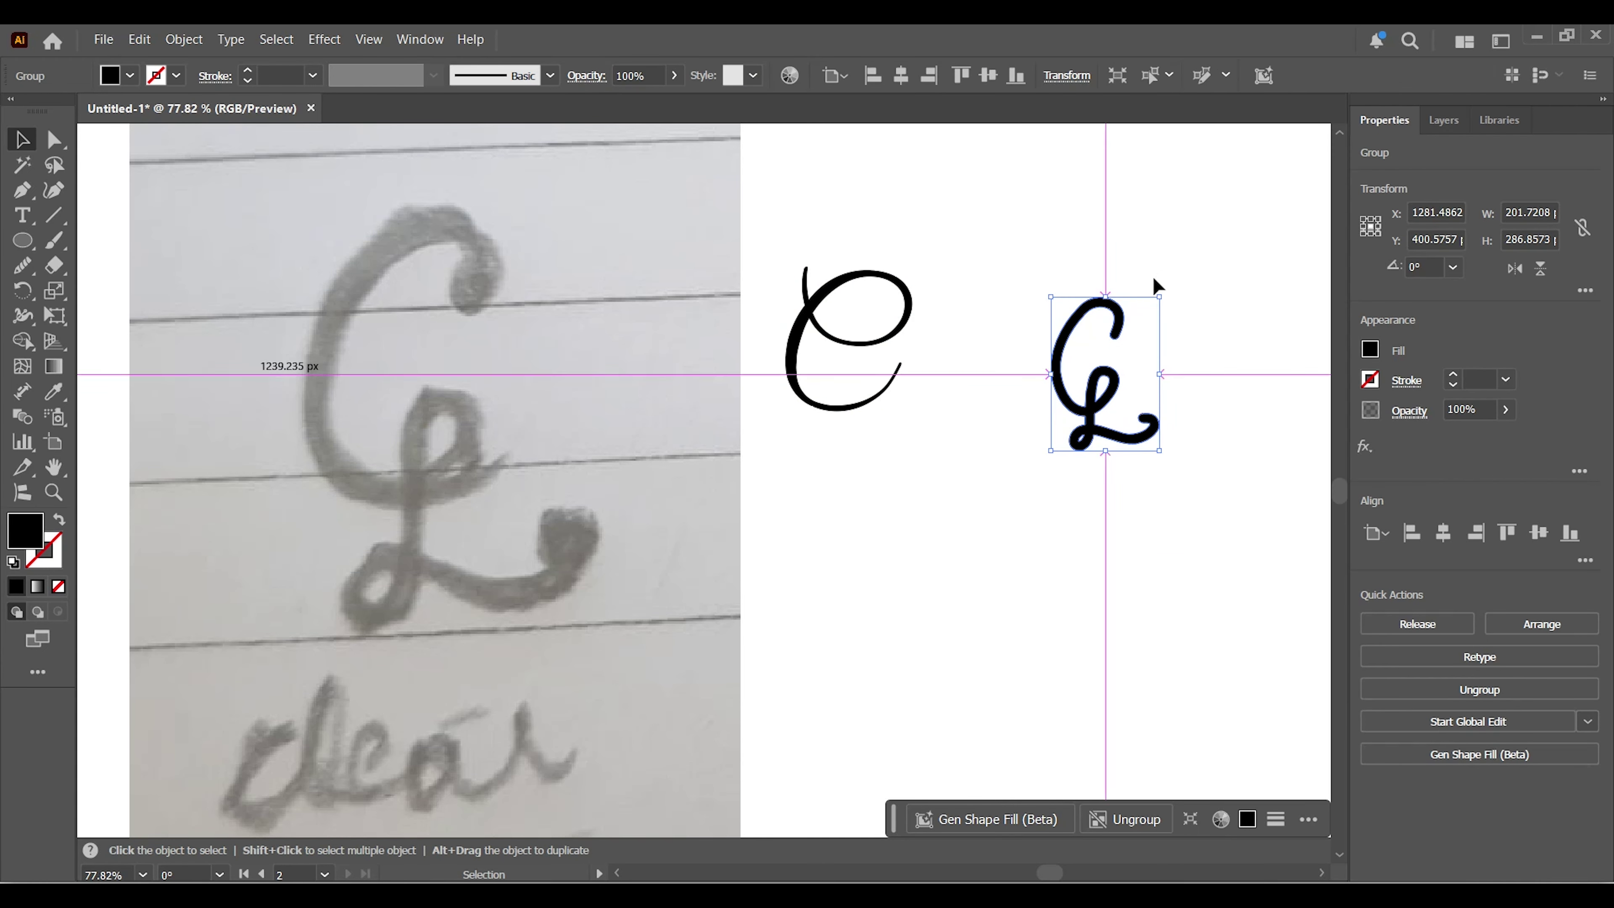
{"action": "left_click_drag", "start_coordinate": [1116, 378], "coordinate": [1241, 251]}
{"action": "left_click", "coordinate": [1117, 471]}
Move the Great Vibes C upward, place a copy below it and set the copy in Pacifico Regular
{"action": "left_click_drag", "start_coordinate": [843, 339], "coordinate": [909, 268]}
{"action": "left_click_drag", "start_coordinate": [908, 265], "coordinate": [912, 510]}
{"action": "left_click", "coordinate": [686, 78]}
{"action": "type", "text": "pacific"}
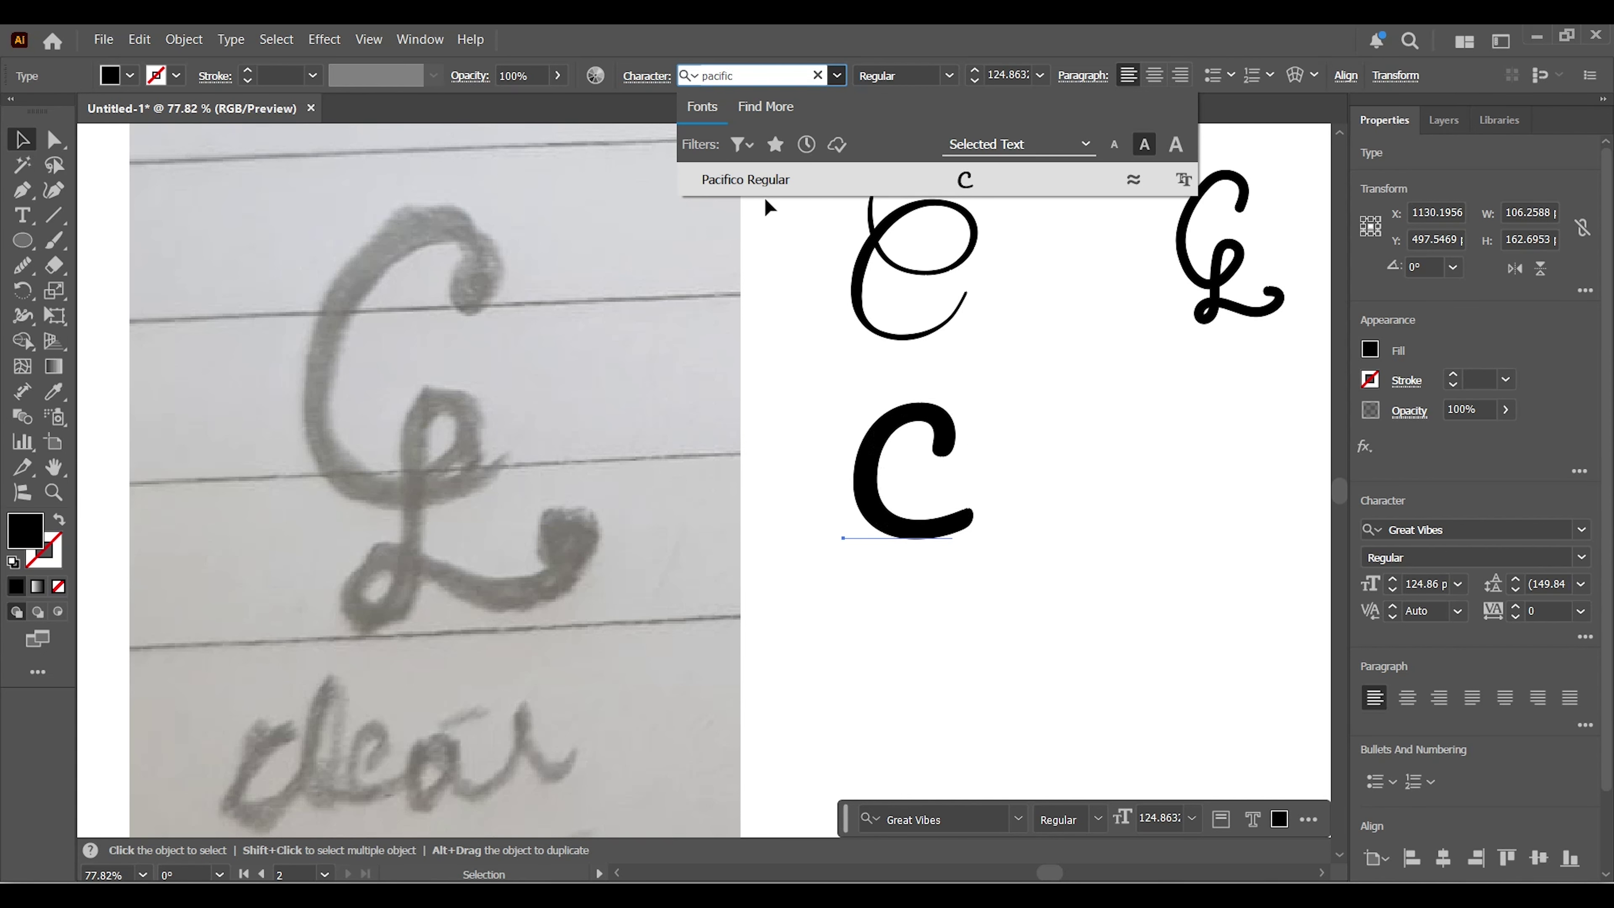
{"action": "left_click", "coordinate": [764, 191]}
Duplicate the Pacifico C beside itself and set the new copy in Lobster Regular
{"action": "left_click_drag", "start_coordinate": [947, 531], "coordinate": [1051, 572]}
{"action": "left_click", "coordinate": [685, 77]}
{"action": "type", "text": "lobster"}
{"action": "left_click", "coordinate": [767, 189]}
{"action": "left_click", "coordinate": [1193, 642]}
Copy the Great Vibes C, change the copy to a lowercase "l" and place it at the lower end of that C
{"action": "left_click_drag", "start_coordinate": [822, 181], "coordinate": [956, 310]}
{"action": "double_click", "coordinate": [712, 554]}
{"action": "type", "text": "l"}
{"action": "key", "text": "Escape"}
{"action": "left_click", "coordinate": [762, 524]}
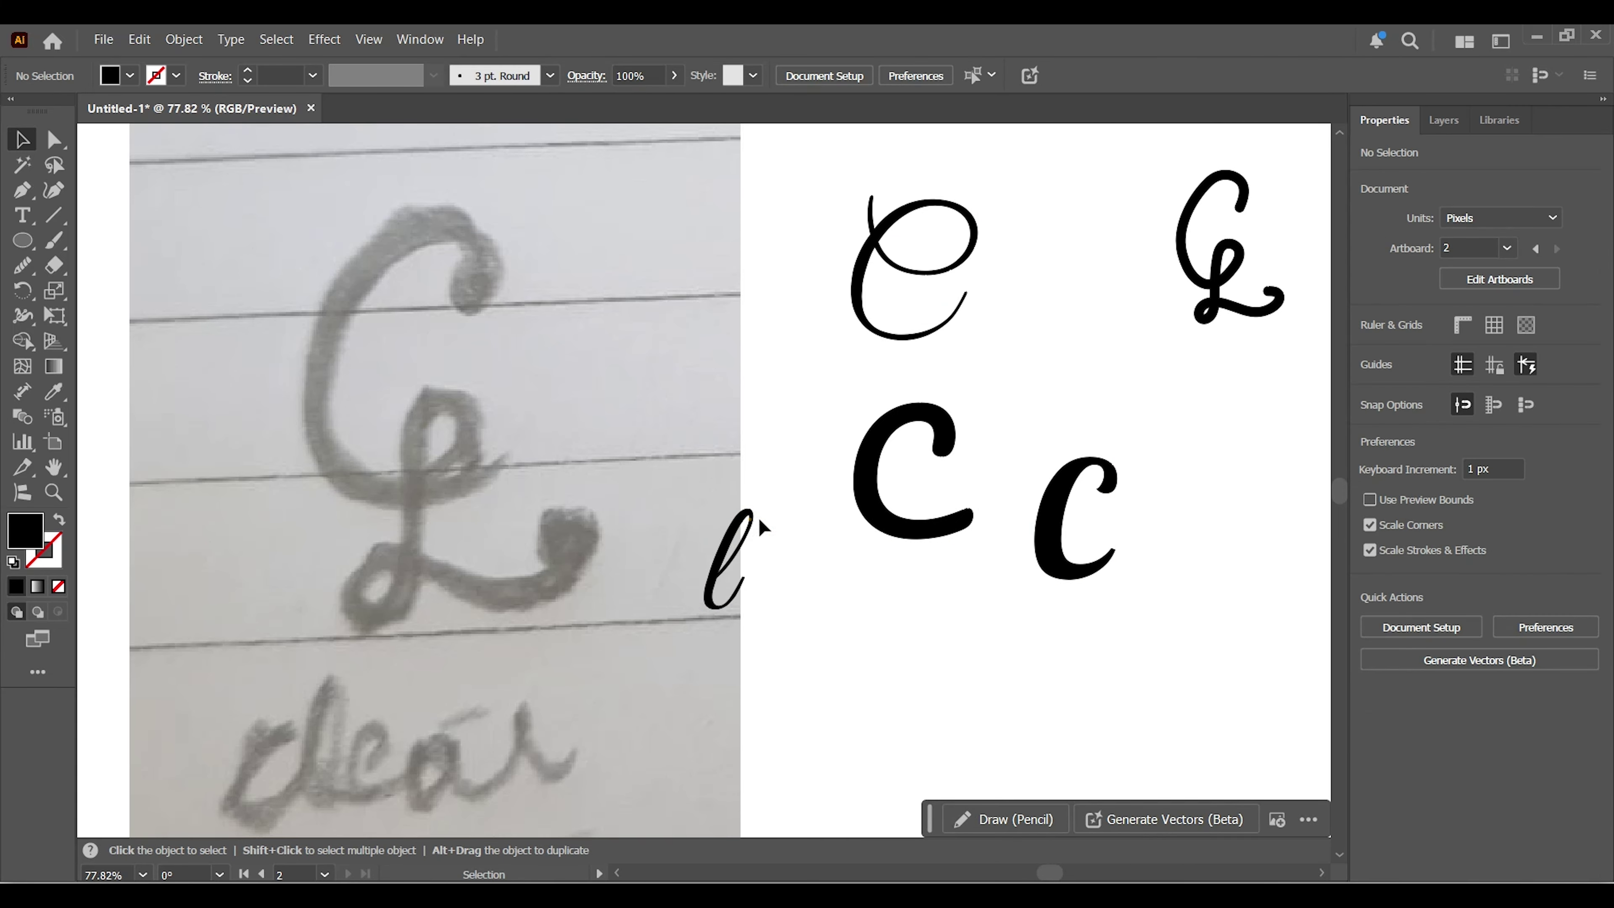
{"action": "left_click_drag", "start_coordinate": [692, 610], "coordinate": [909, 389]}
{"action": "left_click", "coordinate": [926, 648]}
Move the Pacifico C and the Lobster C into a column below the traced monogram
{"action": "left_click_drag", "start_coordinate": [864, 439], "coordinate": [1184, 456]}
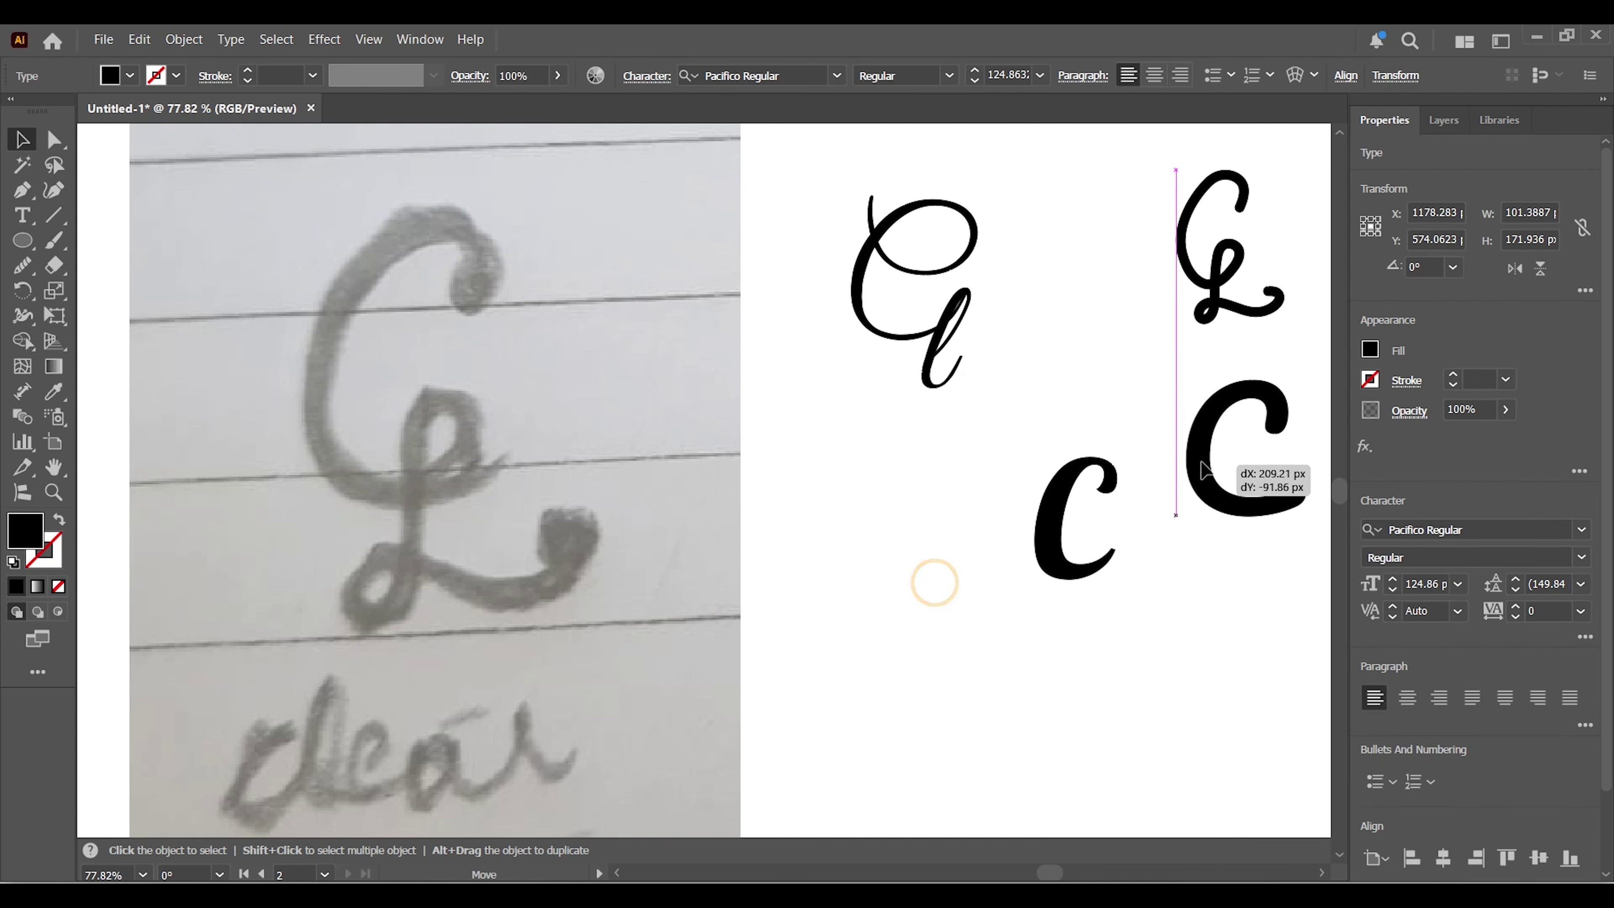
{"action": "left_click_drag", "start_coordinate": [1056, 559], "coordinate": [1230, 743]}
{"action": "left_click_drag", "start_coordinate": [1209, 496], "coordinate": [1226, 553]}
Create a lowercase "l" in Pacifico from a copy of its C and join it to the C's lower end
{"action": "key", "text": "t"}
{"action": "double_click", "coordinate": [1038, 599]}
{"action": "type", "text": "l"}
{"action": "key", "text": "Escape"}
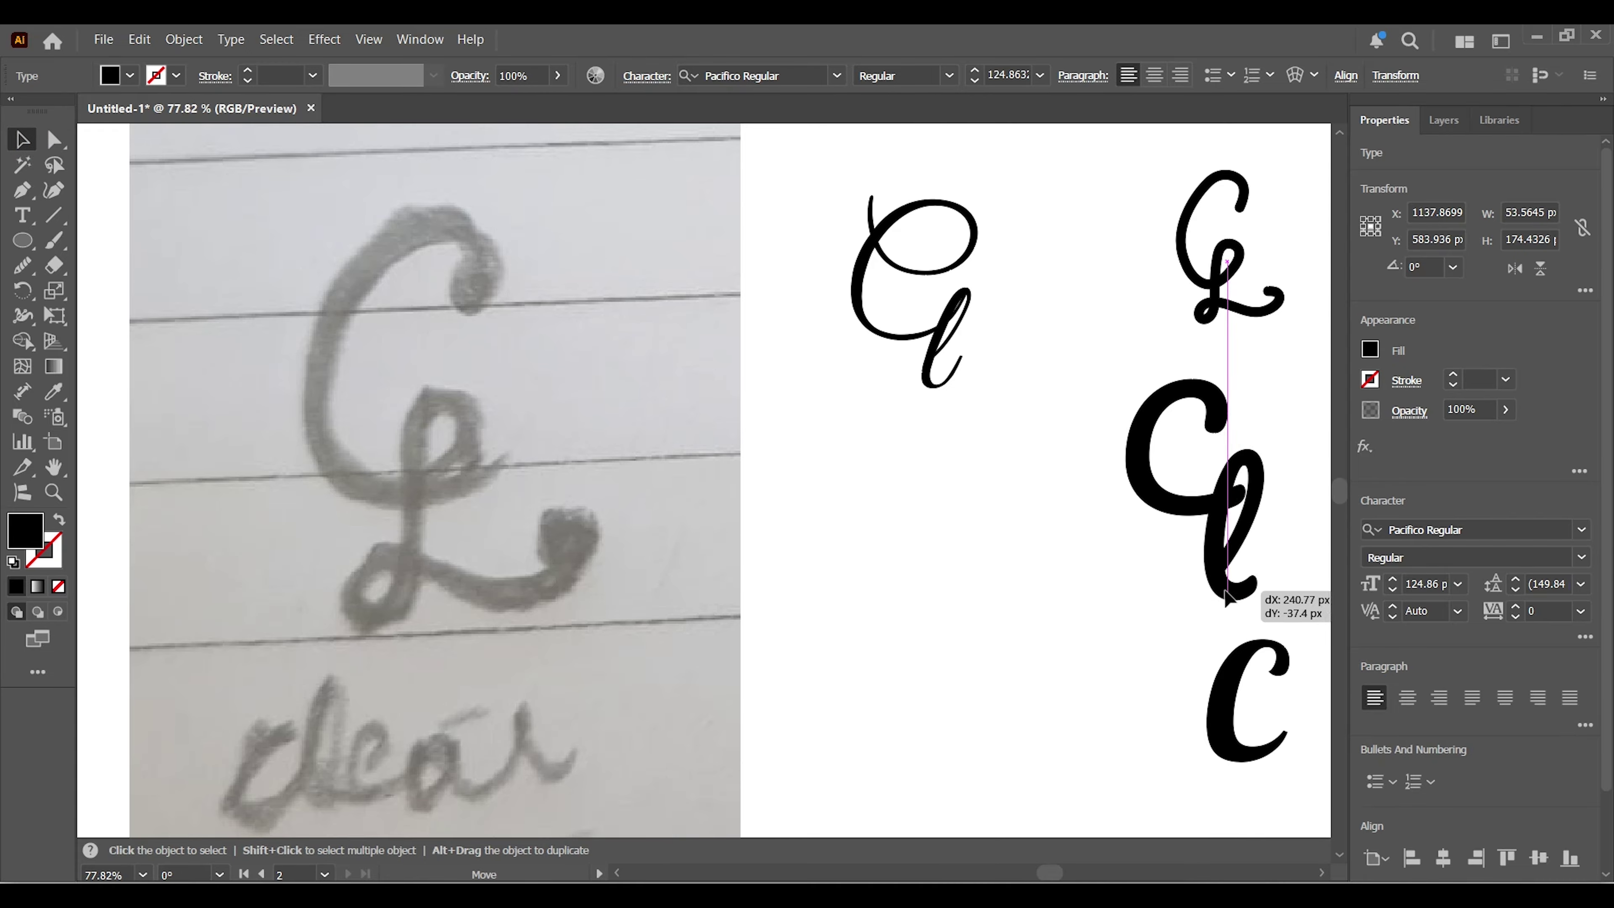
{"action": "left_click", "coordinate": [1033, 670]}
Create a lowercase "l" in Lobster from a copy of its C and combine both letters below the Great Vibes pair
{"action": "left_click_drag", "start_coordinate": [1225, 727], "coordinate": [1012, 726]}
{"action": "key", "text": "t"}
{"action": "double_click", "coordinate": [1027, 693]}
{"action": "type", "text": "l"}
{"action": "key", "text": "Escape"}
{"action": "left_click_drag", "start_coordinate": [1245, 769], "coordinate": [868, 613]}
{"action": "left_click_drag", "start_coordinate": [995, 691], "coordinate": [876, 629]}
{"action": "left_click", "coordinate": [1025, 582]}
Adjust the l in the Pacifico pair and in the Great Vibes pair so each overlaps its C more closely
{"action": "left_click_drag", "start_coordinate": [1206, 546], "coordinate": [1206, 537]}
{"action": "left_click", "coordinate": [1081, 512]}
{"action": "left_click", "coordinate": [946, 347]}
{"action": "mouse_move", "coordinate": [917, 394]}
{"action": "left_mouse_down"}
{"action": "mouse_move", "coordinate": [1001, 470]}
{"action": "mouse_move", "coordinate": [911, 407]}
{"action": "mouse_move", "coordinate": [919, 389]}
{"action": "left_mouse_up"}
{"action": "left_click", "coordinate": [1023, 514]}
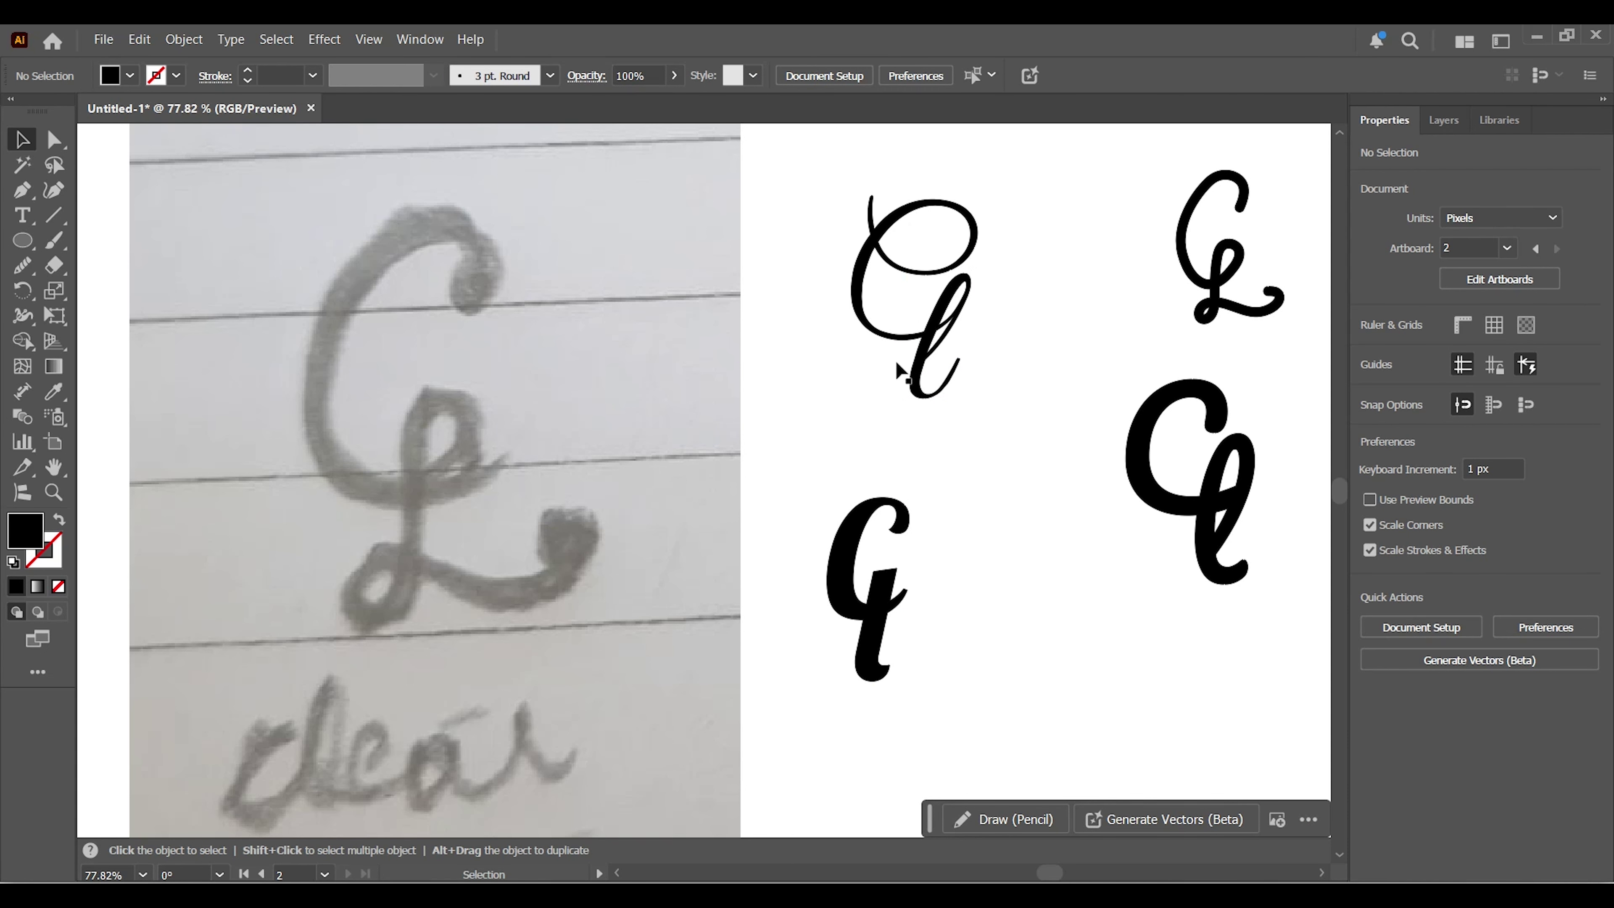
Delete the Lobster and Pacifico letter pairs
{"action": "left_click", "coordinate": [883, 595]}
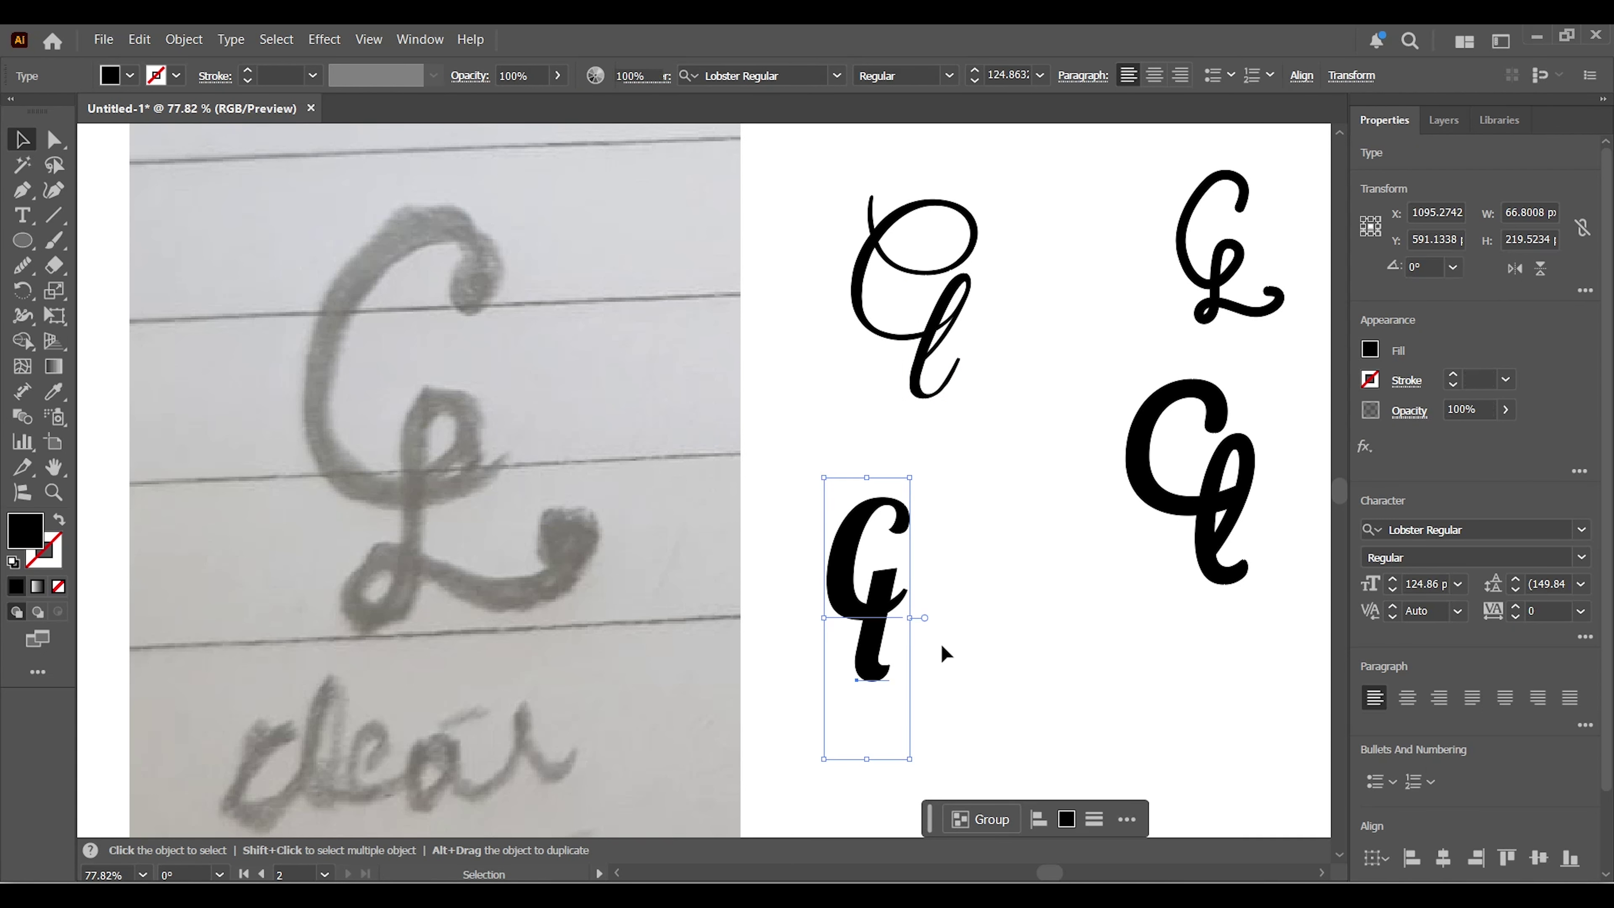
{"action": "key", "text": "Delete"}
{"action": "left_click", "coordinate": [1236, 569]}
{"action": "key", "text": "Delete"}
Move the Great Vibes C and l pair into the cleared space and adjust its placement up close
{"action": "left_click_drag", "start_coordinate": [932, 344], "coordinate": [972, 439]}
{"action": "left_click", "coordinate": [1053, 631]}
{"action": "key", "text": "z"}
{"action": "left_click", "coordinate": [946, 441]}
{"action": "left_click_drag", "start_coordinate": [802, 196], "coordinate": [1172, 465]}
{"action": "left_click_drag", "start_coordinate": [1016, 345], "coordinate": [995, 380]}
{"action": "left_click", "coordinate": [1131, 516]}
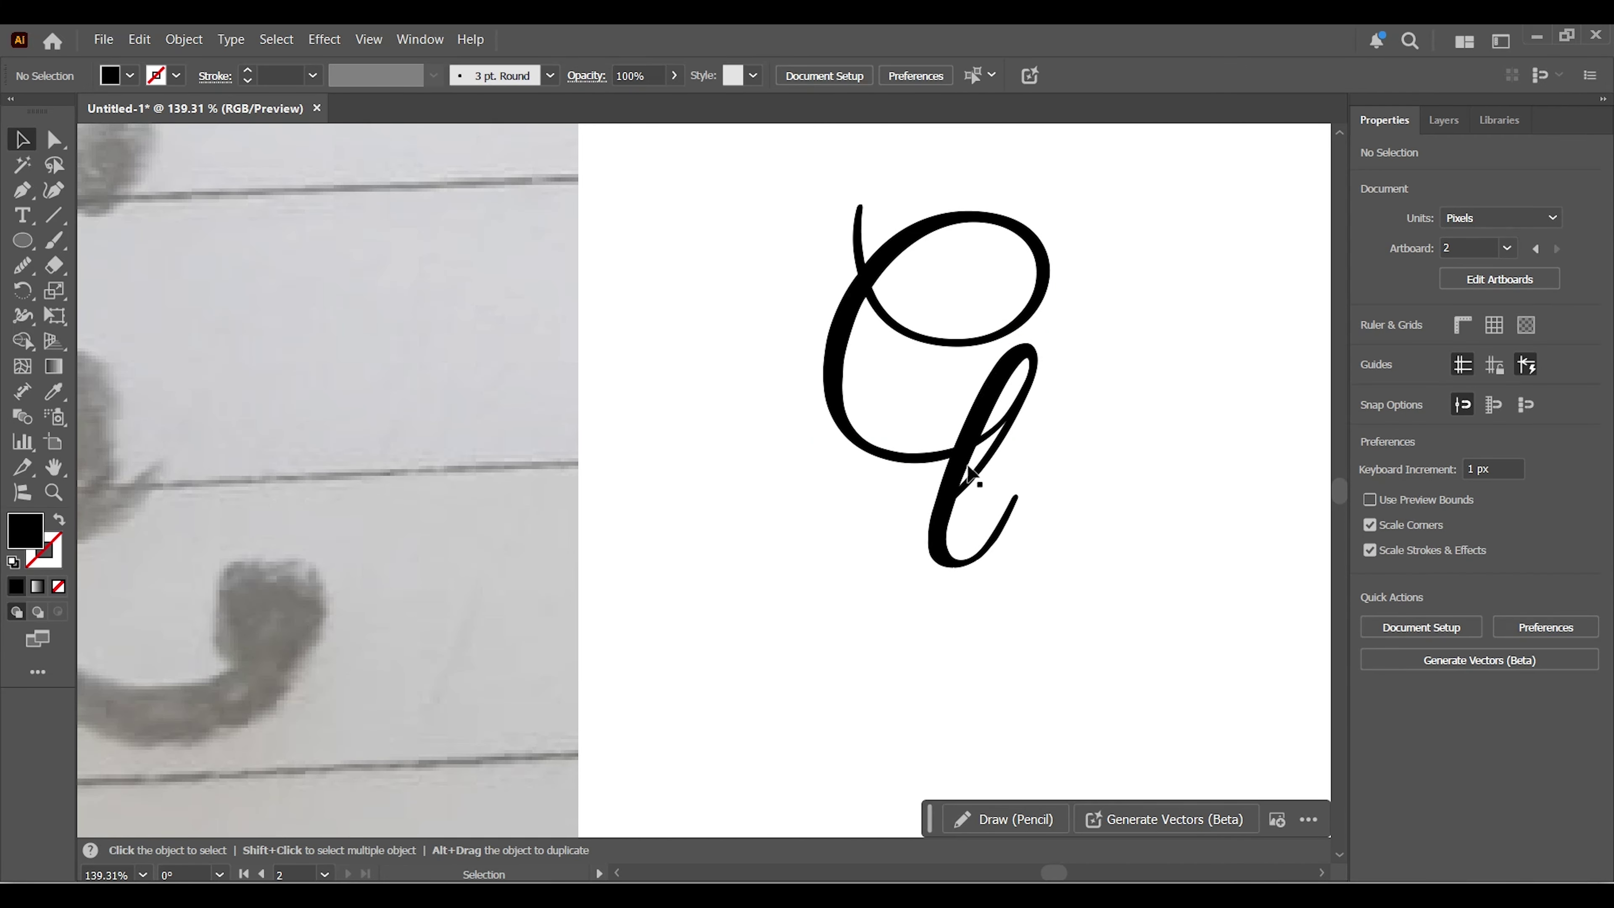
Convert the l to outlines and enlarge it to about 64 × 132 px, keeping it joined to the C
{"action": "left_click", "coordinate": [936, 547]}
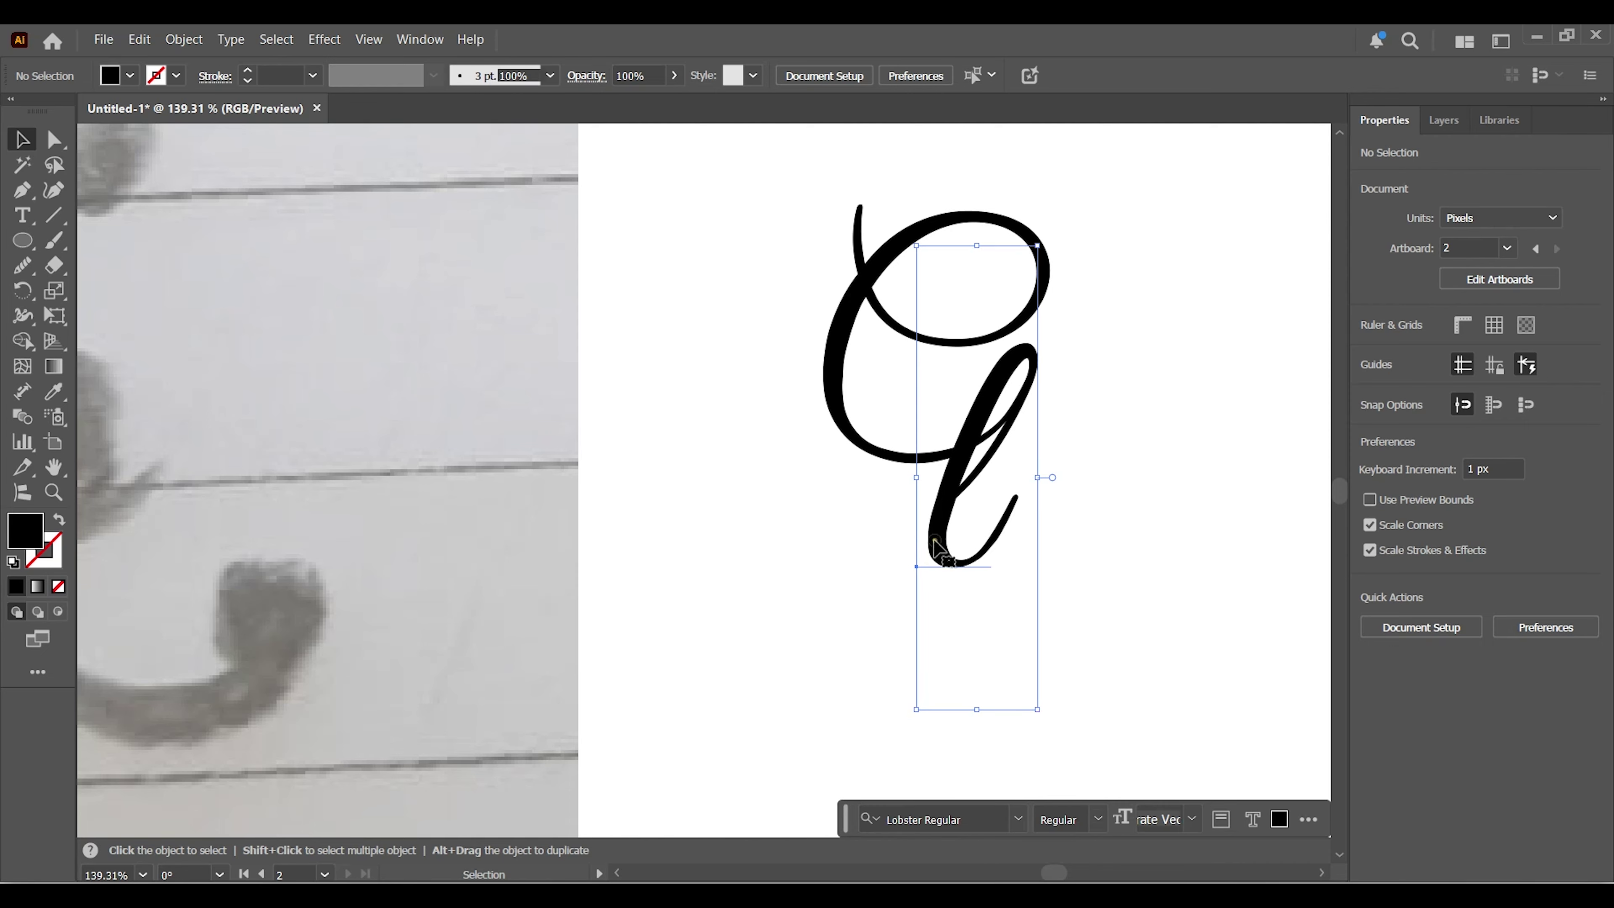
{"action": "right_click", "coordinate": [940, 531]}
{"action": "left_click", "coordinate": [1013, 508]}
{"action": "left_click_drag", "start_coordinate": [912, 563], "coordinate": [904, 581]}
{"action": "left_click", "coordinate": [792, 649]}
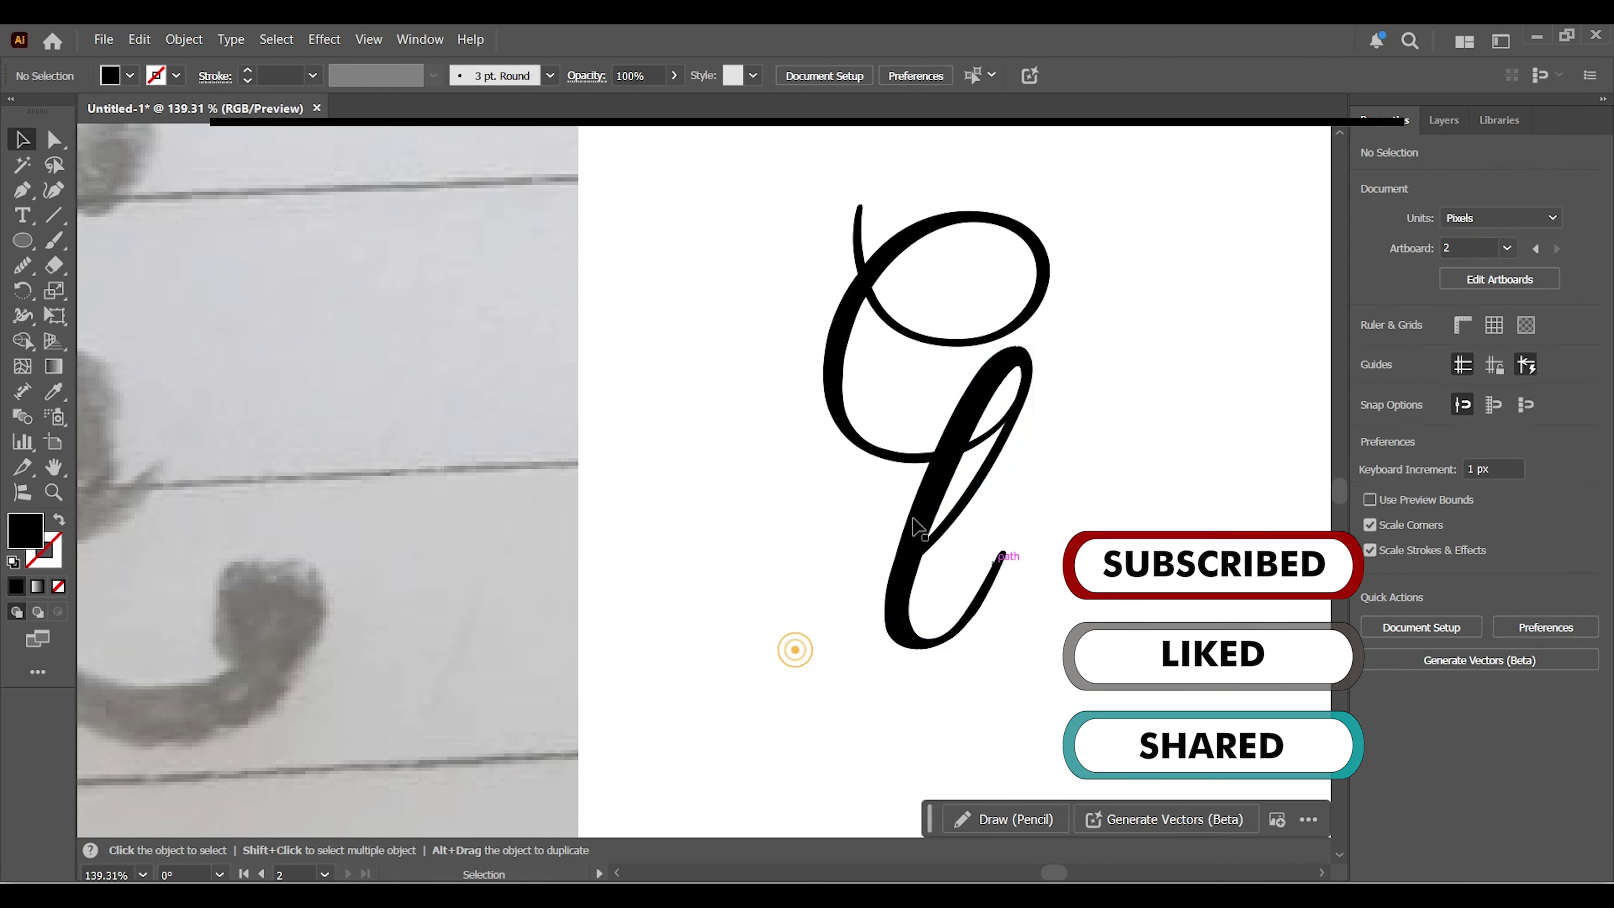
Undo the misplaced move of the C and convert the C to outlines
{"action": "left_click_drag", "start_coordinate": [862, 531], "coordinate": [921, 607]}
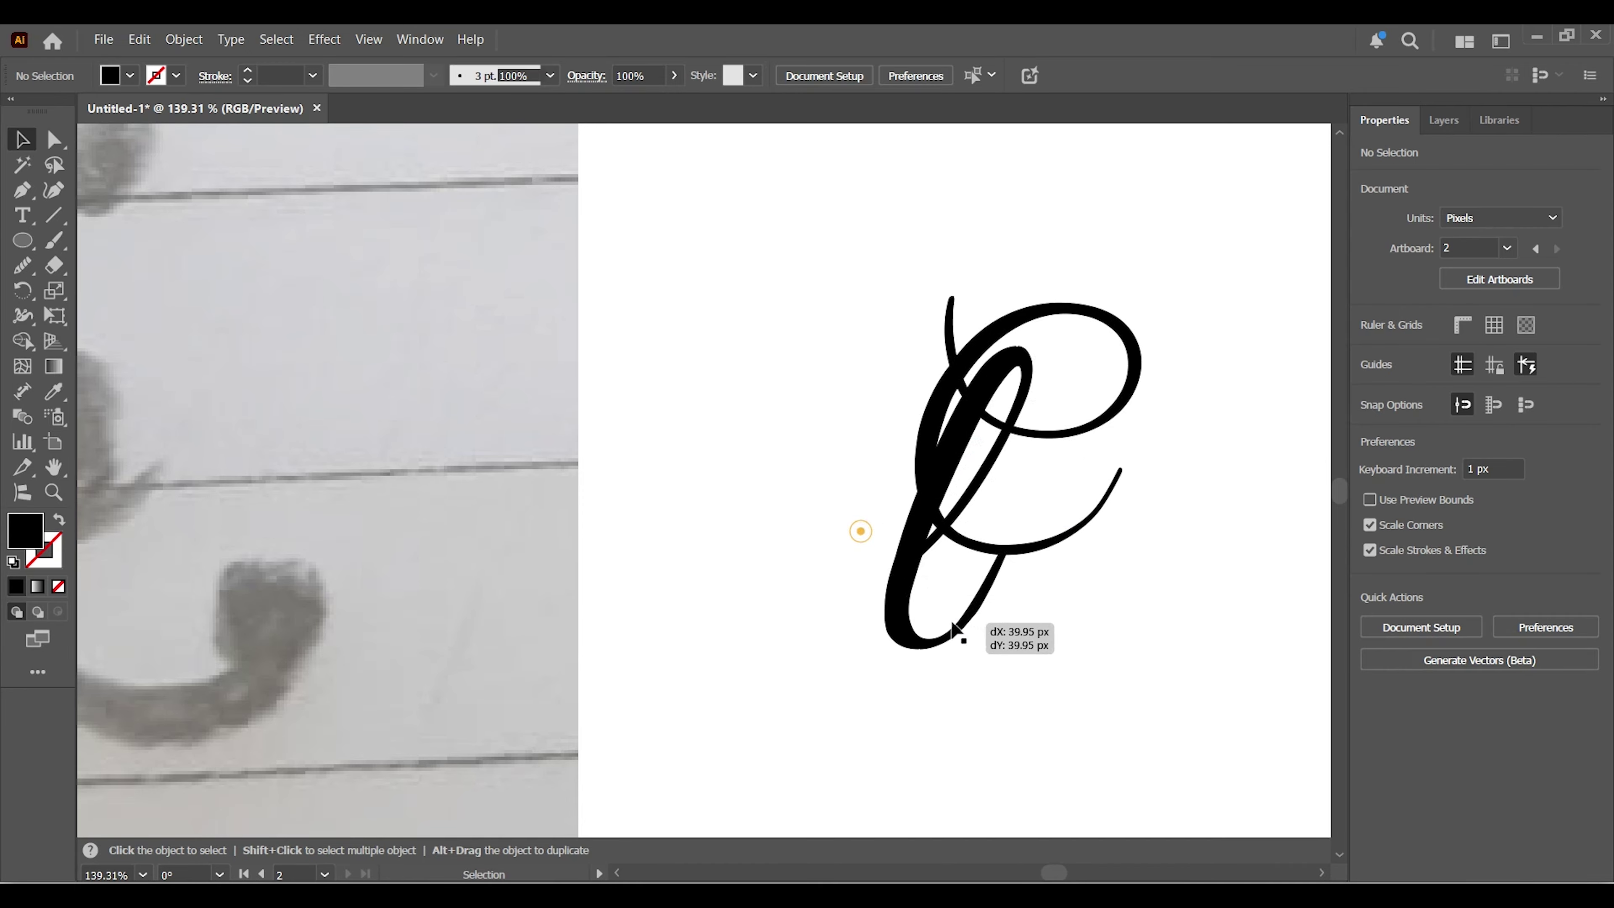
{"action": "key", "text": "ctrl+z"}
{"action": "right_click", "coordinate": [886, 327]}
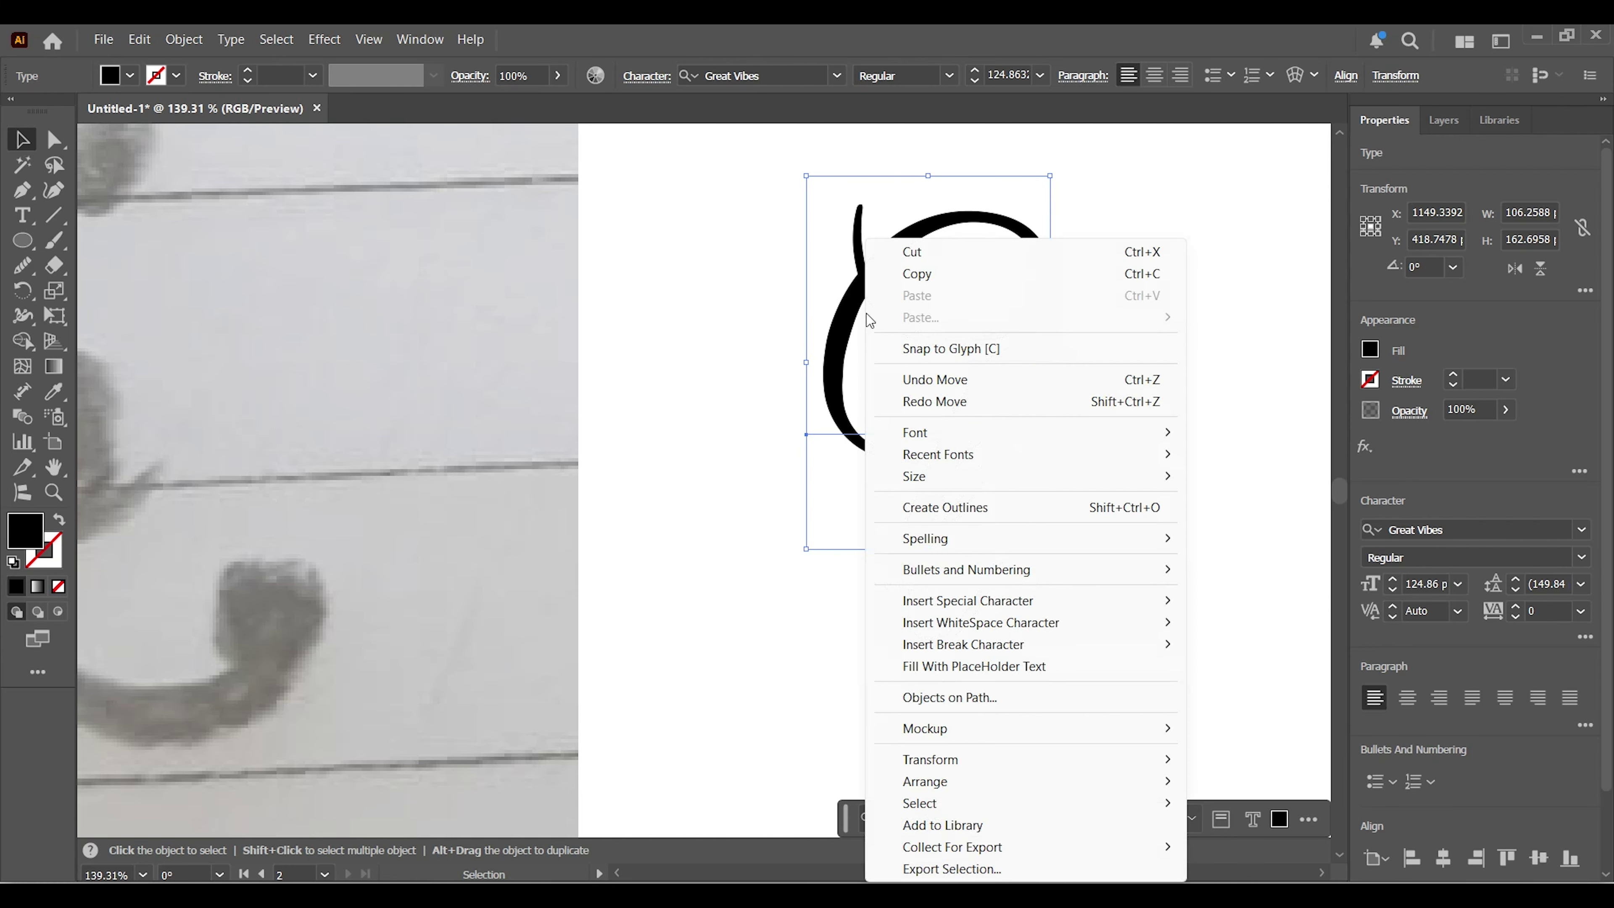
{"action": "left_click", "coordinate": [947, 514]}
{"action": "left_click", "coordinate": [788, 598]}
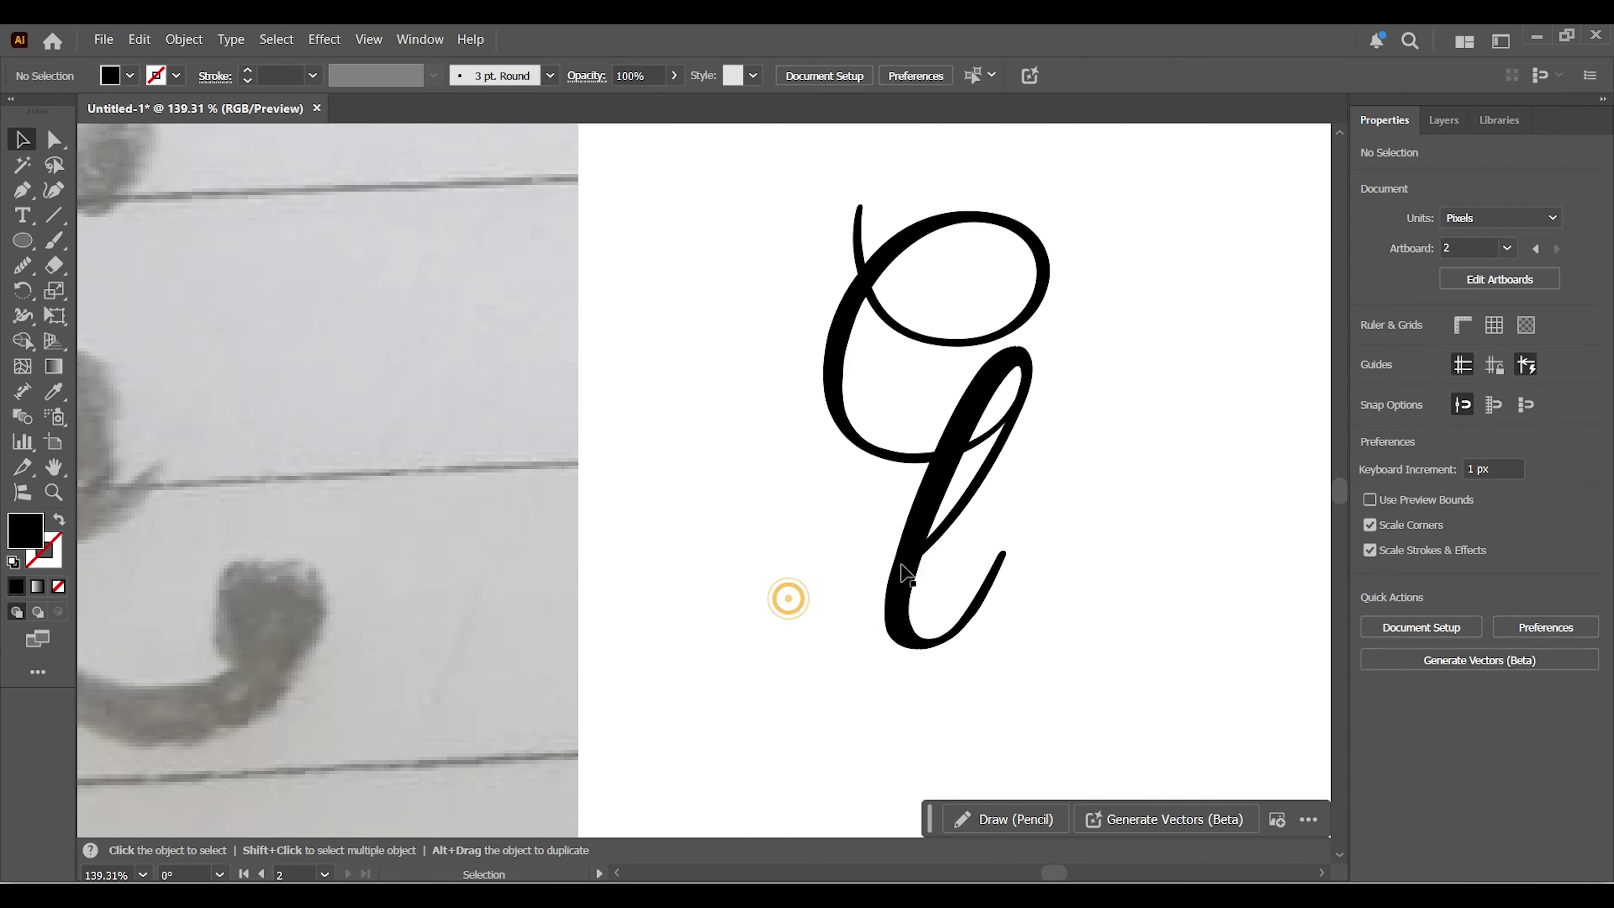
Draw a looping flourish about 51 × 34 px from the end of the l's tail with the Pencil tool
{"action": "left_click", "coordinate": [905, 584]}
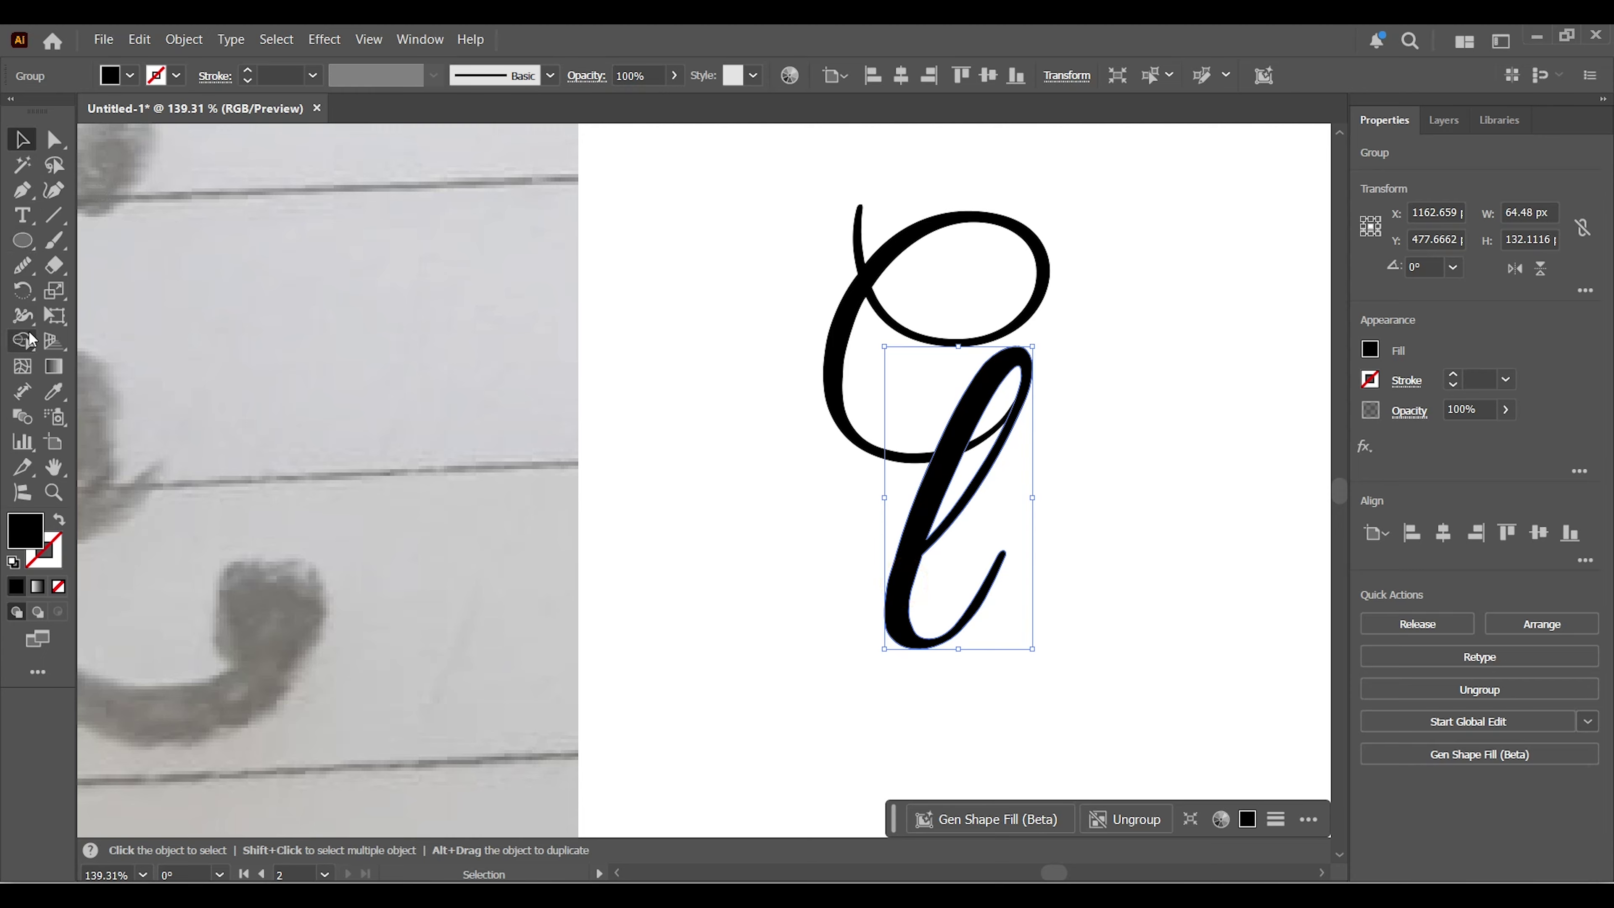
{"action": "left_click", "coordinate": [22, 266]}
{"action": "left_click", "coordinate": [22, 267]}
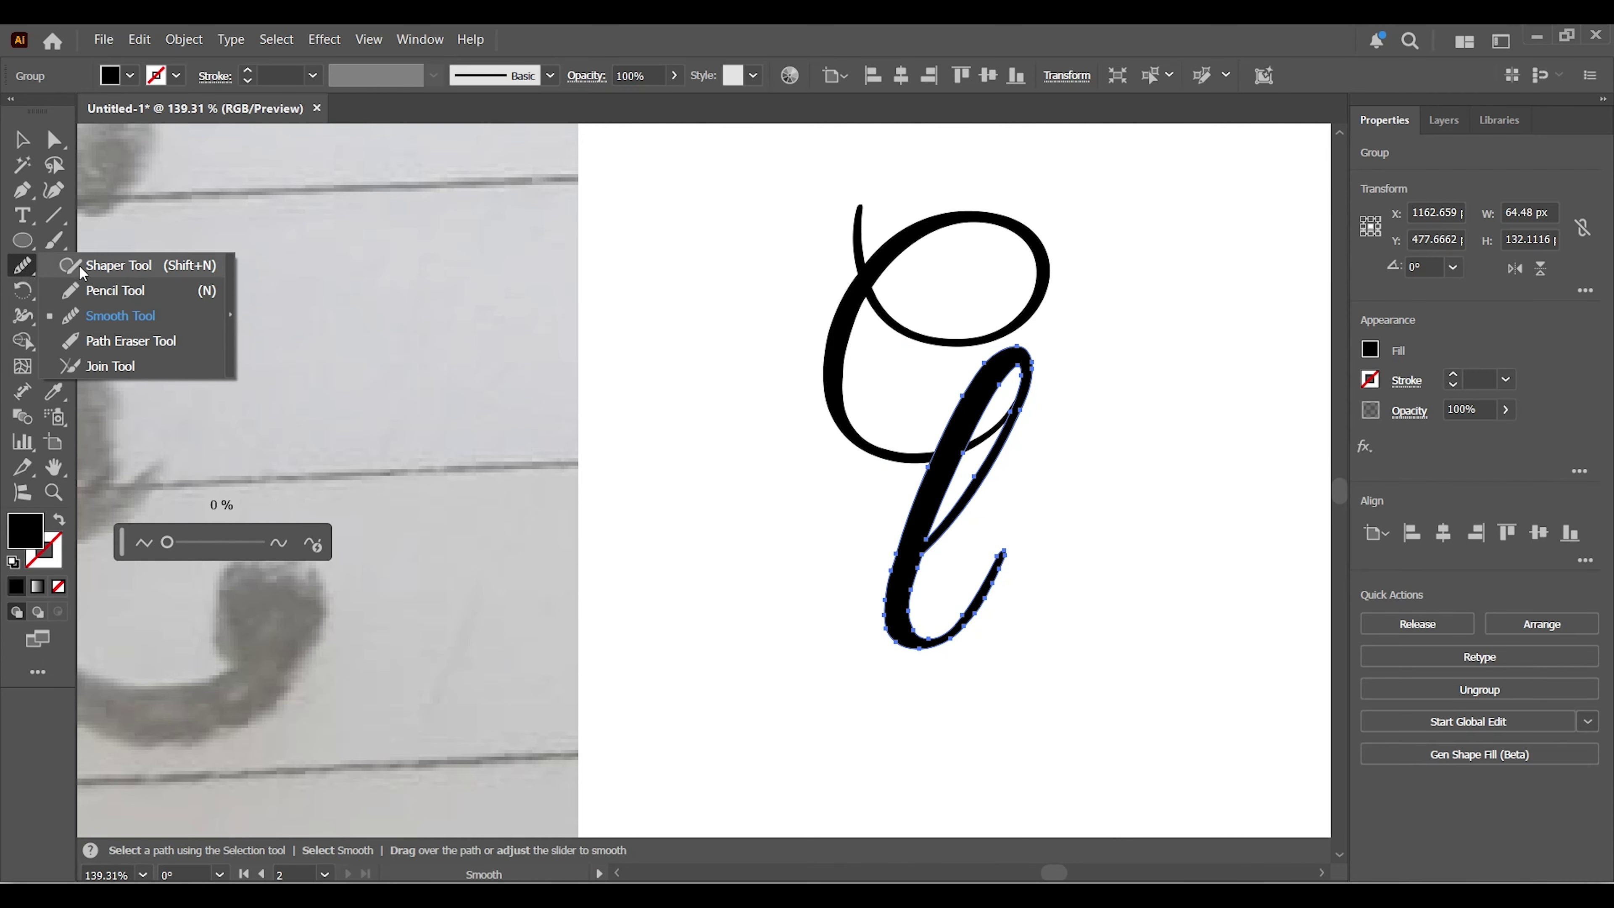
{"action": "left_click", "coordinate": [97, 294]}
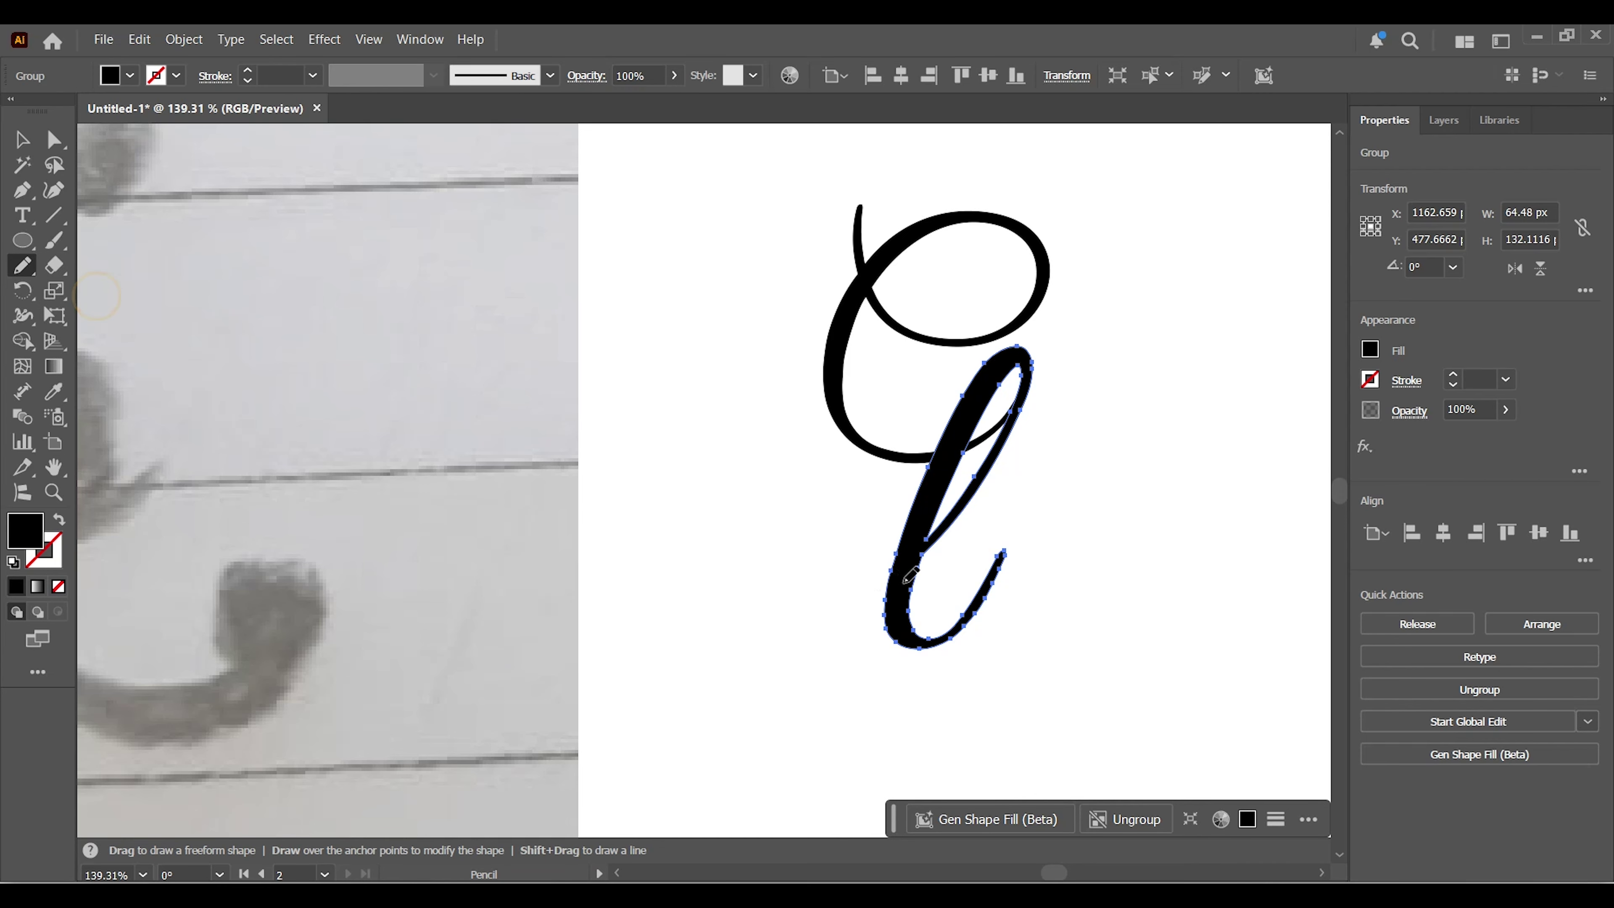
{"action": "scroll", "coordinate": [1084, 570], "scroll_direction": "up", "scroll_amount": 3}
{"action": "left_click", "coordinate": [1023, 644]}
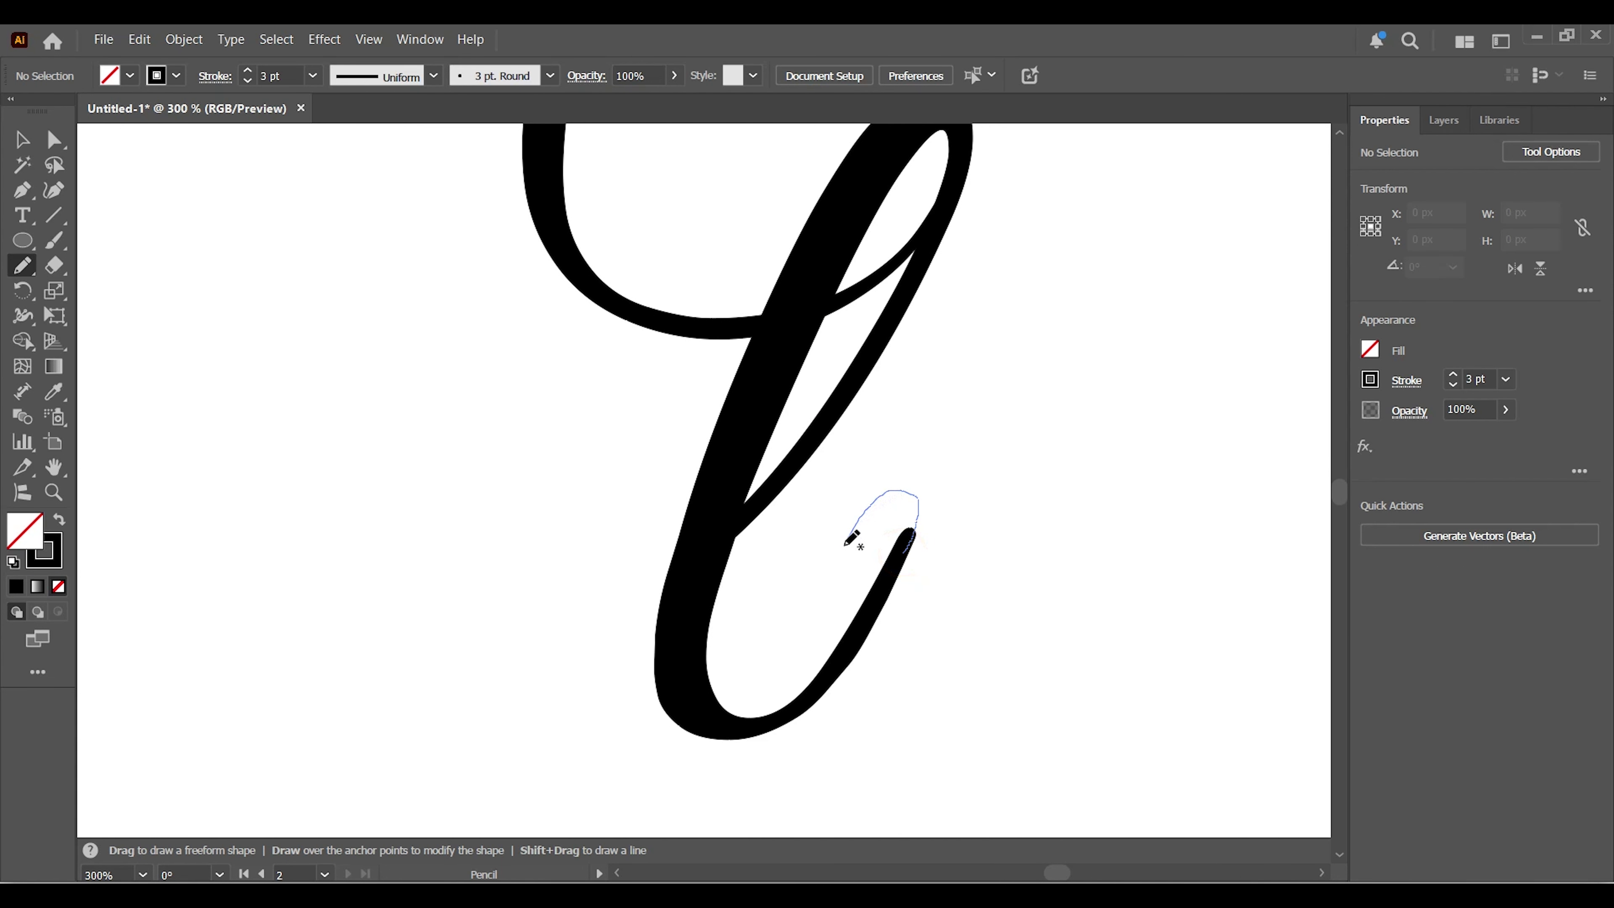
{"action": "left_click_drag", "start_coordinate": [1087, 523], "coordinate": [1087, 522]}
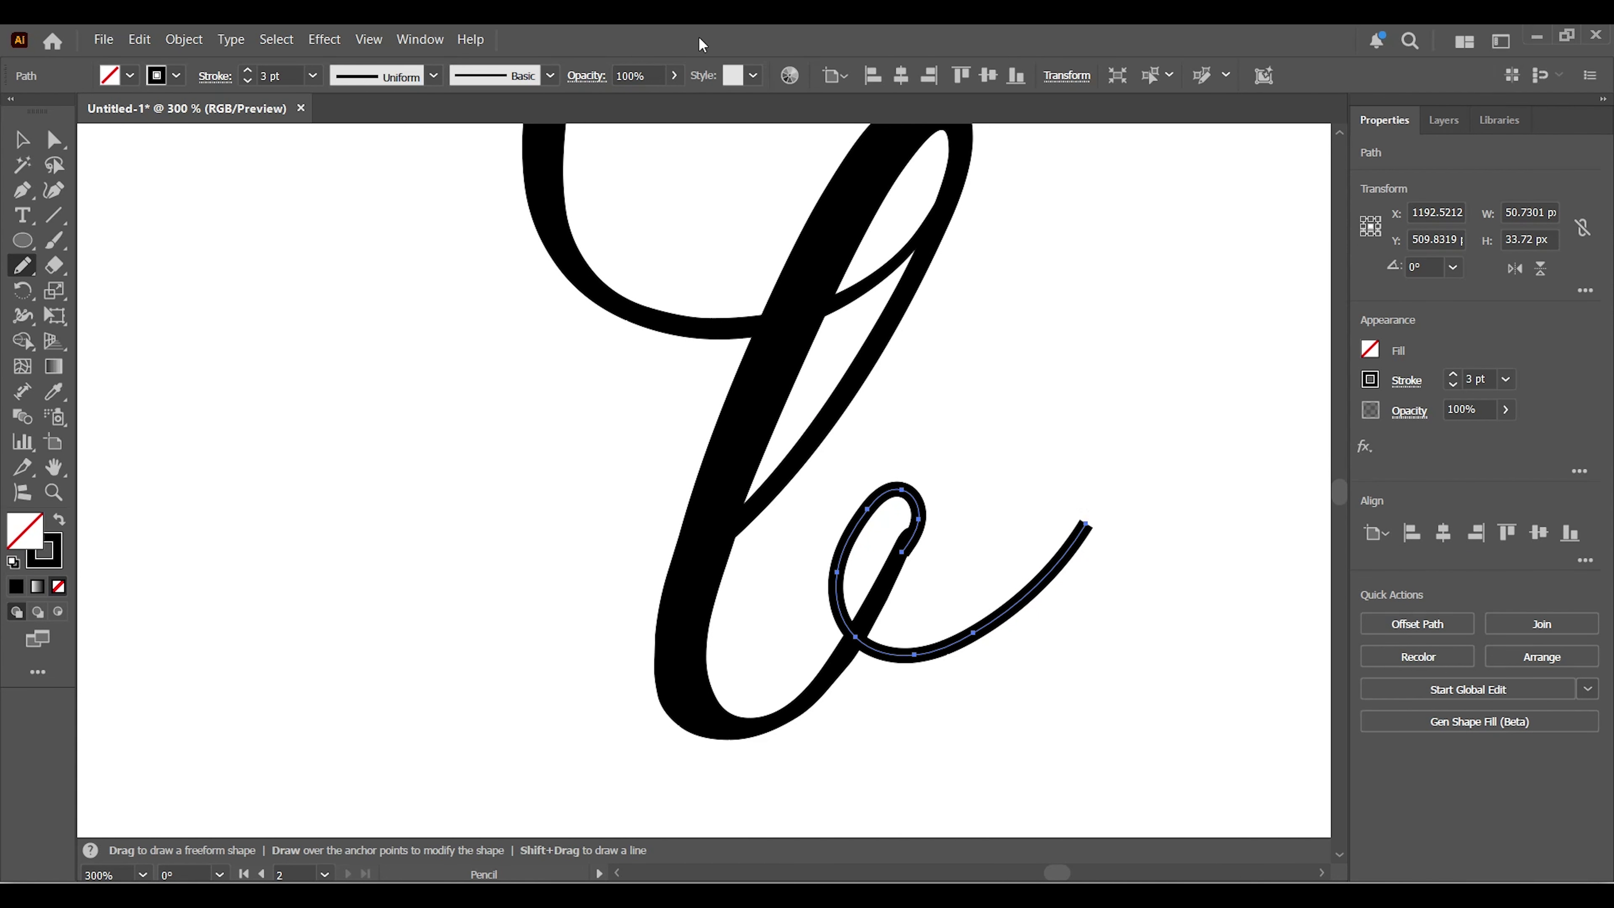
Nudge the flourish slightly to the left so its start sits on the l's tail
{"action": "left_click", "coordinate": [29, 144]}
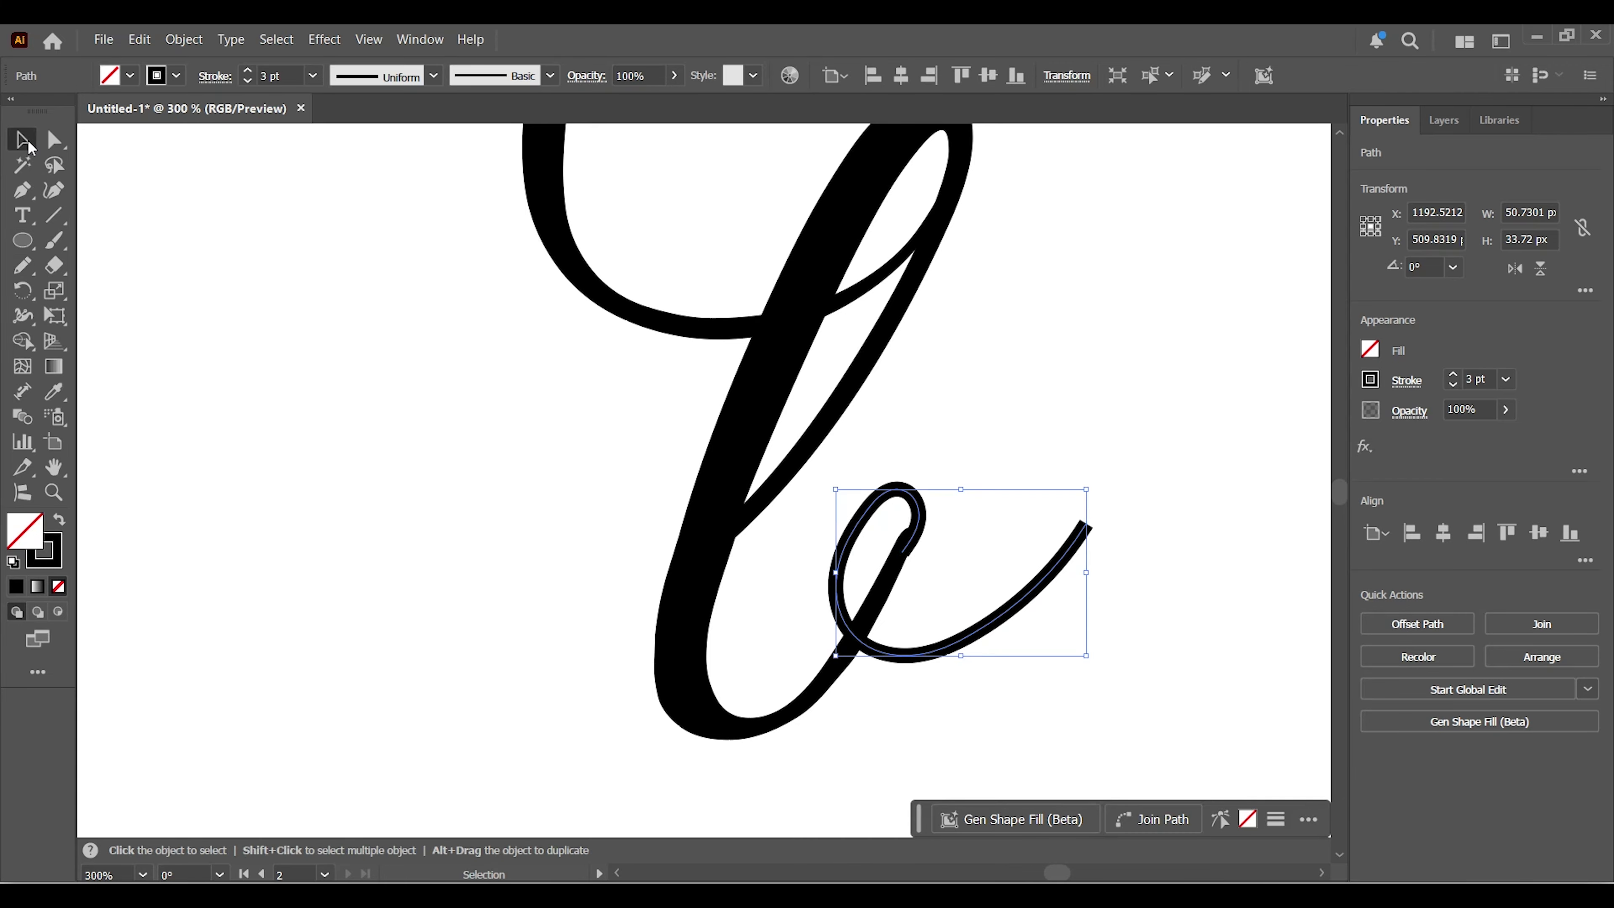
{"action": "left_click_drag", "start_coordinate": [969, 618], "coordinate": [975, 643]}
{"action": "key", "text": "Left"}
{"action": "key", "text": "Left"}
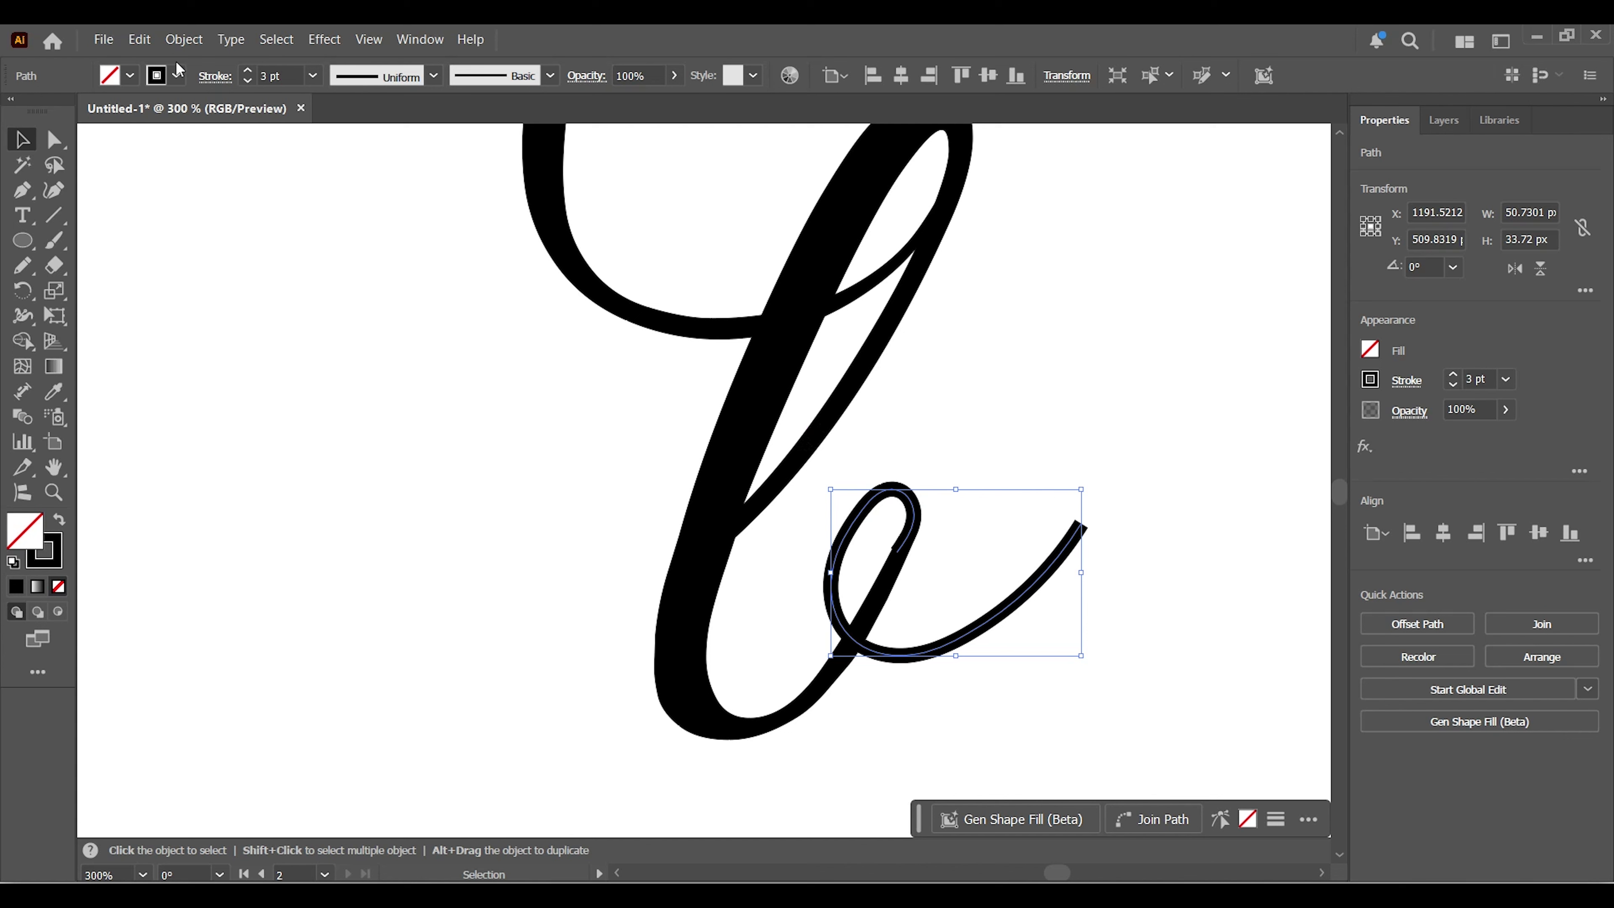
Give the flourish's stroke round caps, round corners and a lens-shaped width profile that tapers at both ends
{"action": "left_click", "coordinate": [215, 74]}
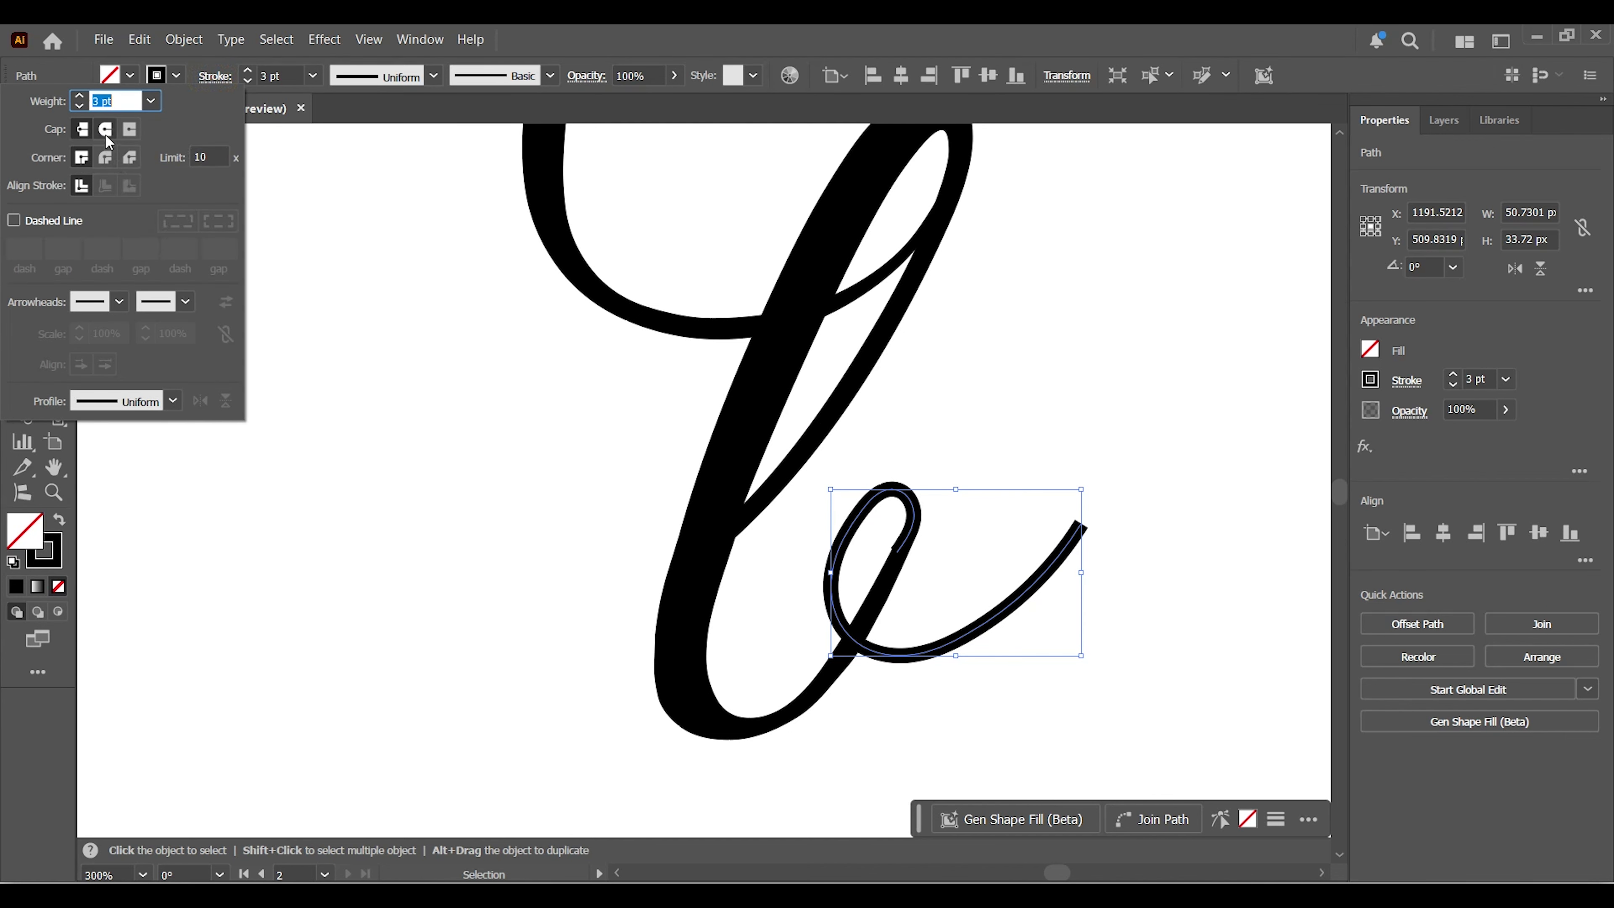
{"action": "left_click", "coordinate": [106, 132]}
{"action": "left_click", "coordinate": [103, 158]}
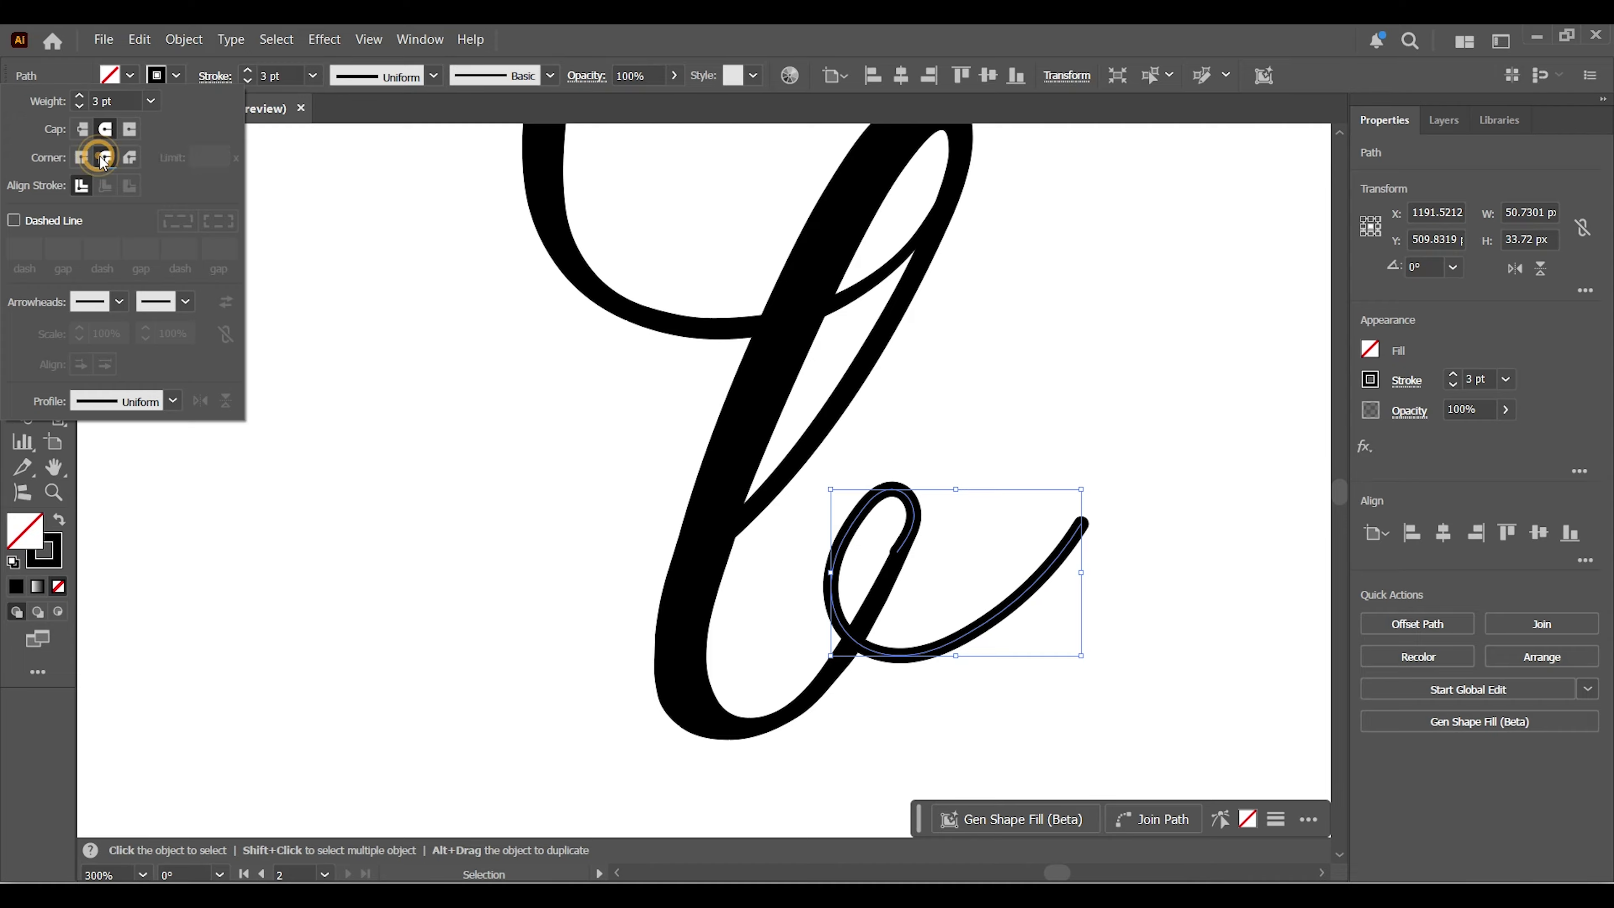
{"action": "left_click", "coordinate": [169, 404]}
{"action": "left_click", "coordinate": [98, 467]}
{"action": "left_click", "coordinate": [203, 403]}
{"action": "left_click", "coordinate": [1066, 605]}
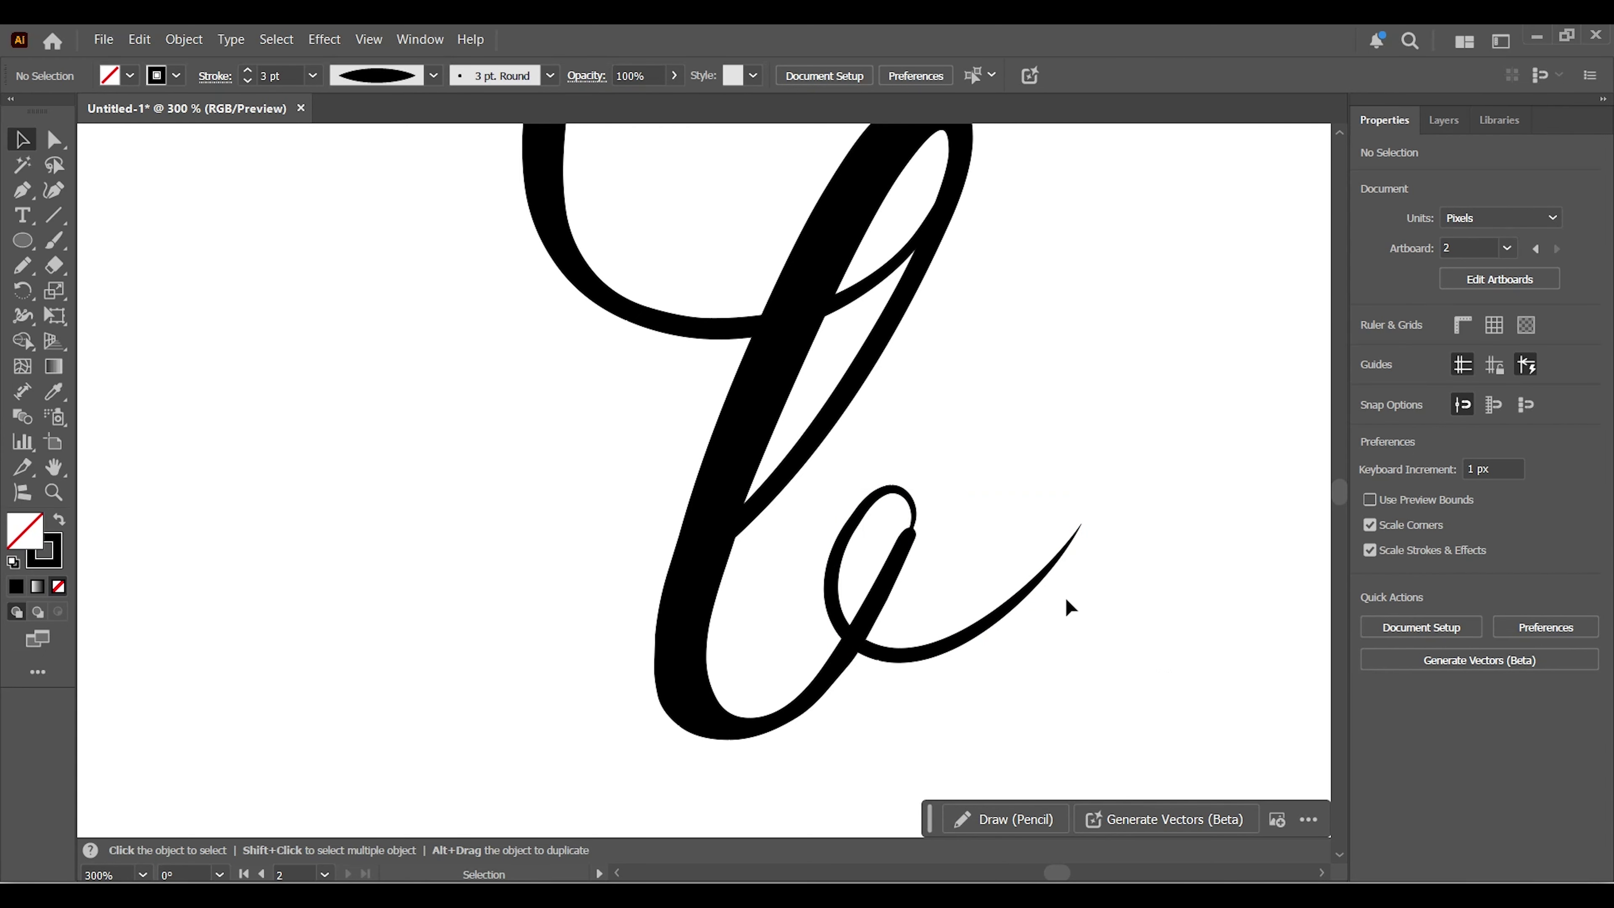
Compare several stroke width profiles on the flourish and apply the one that tapers evenly from a thick start to a point
{"action": "key", "text": "ctrl+minus"}
{"action": "mouse_move", "coordinate": [889, 396]}
{"action": "left_mouse_down"}
{"action": "mouse_move", "coordinate": [878, 536]}
{"action": "mouse_move", "coordinate": [878, 521]}
{"action": "left_mouse_up"}
{"action": "key", "text": "z"}
{"action": "left_click_drag", "start_coordinate": [791, 713], "coordinate": [1055, 731]}
{"action": "left_click", "coordinate": [29, 141]}
{"action": "left_click", "coordinate": [1027, 616]}
{"action": "left_click", "coordinate": [433, 75]}
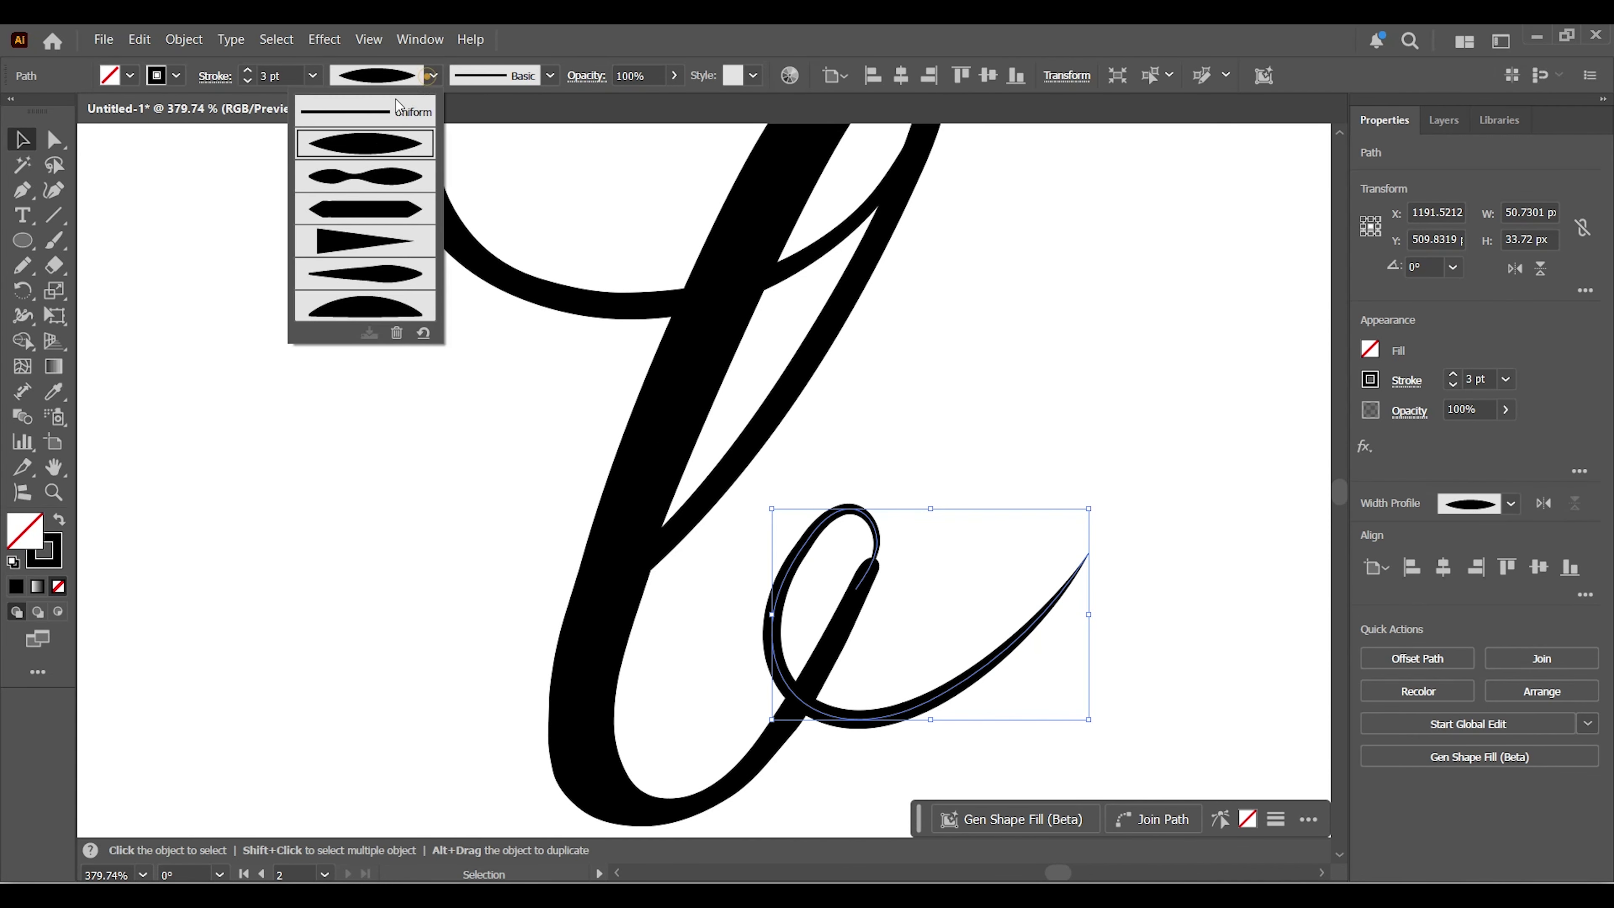
{"action": "left_click", "coordinate": [360, 186]}
{"action": "left_click", "coordinate": [433, 74]}
{"action": "left_click", "coordinate": [371, 211]}
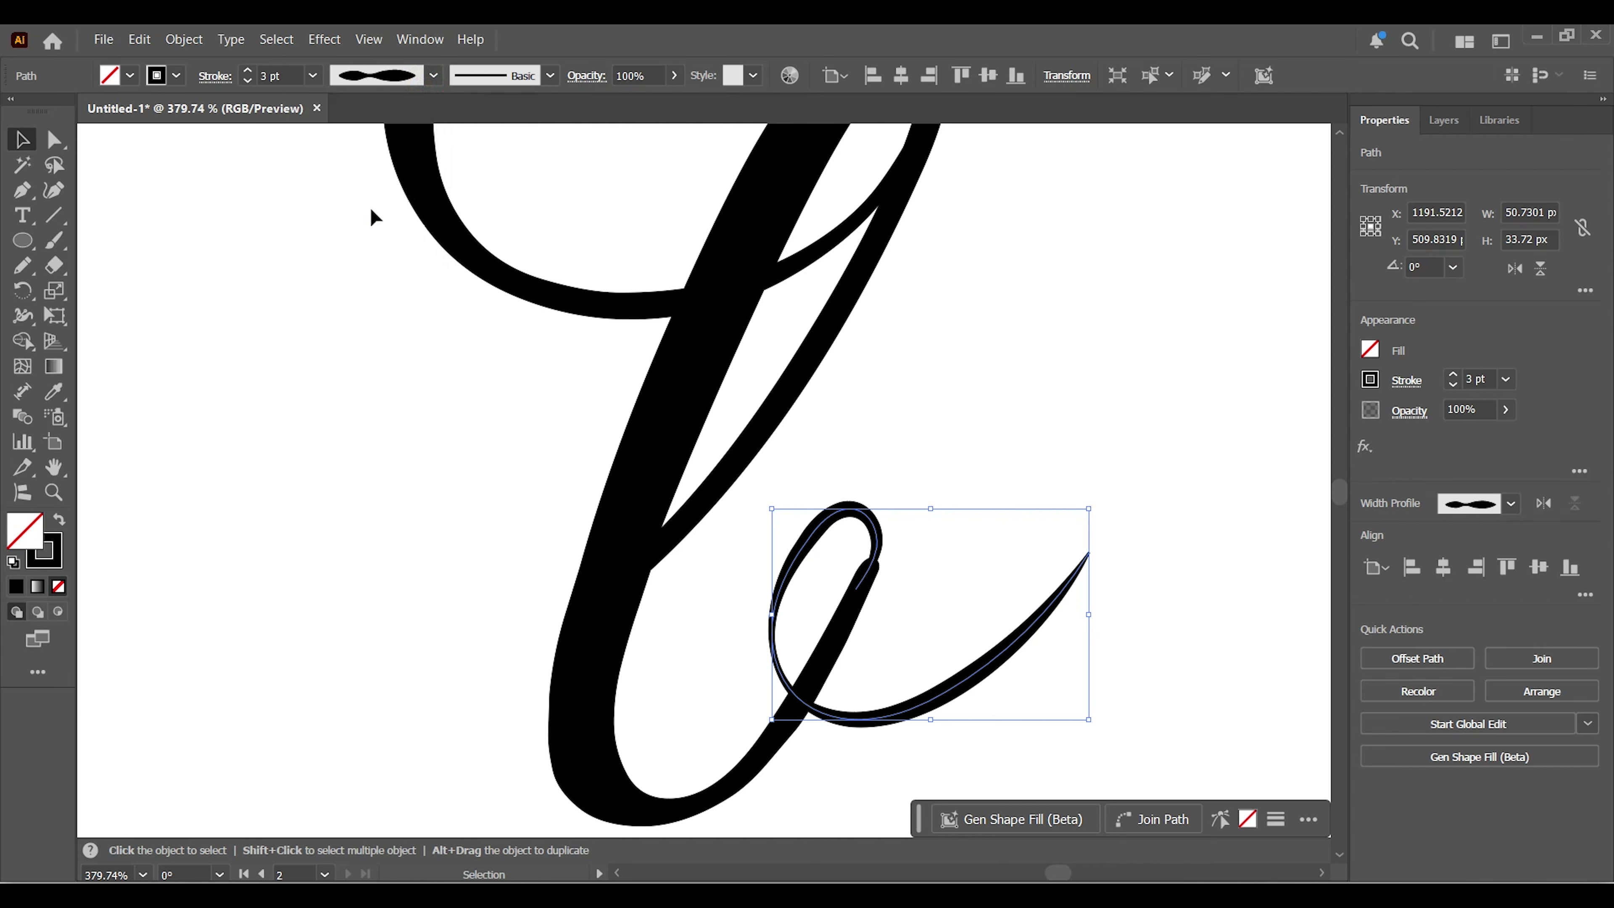
{"action": "left_click", "coordinate": [434, 75]}
{"action": "left_click", "coordinate": [367, 242]}
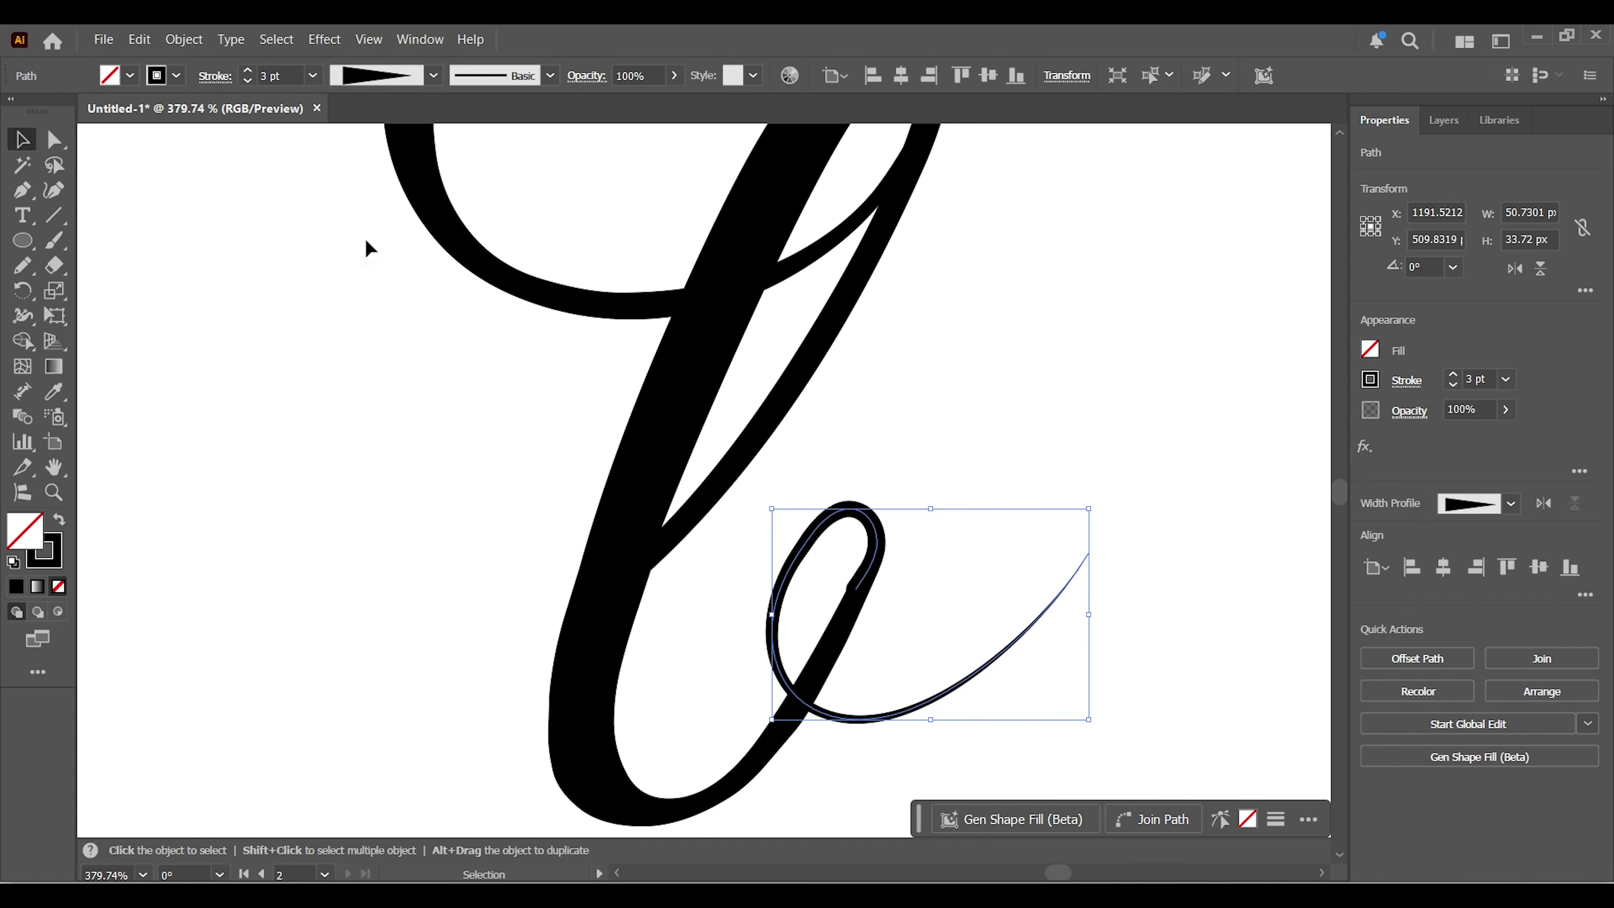
{"action": "left_click", "coordinate": [433, 75]}
{"action": "left_click", "coordinate": [362, 275]}
{"action": "left_click", "coordinate": [433, 75]}
{"action": "left_click", "coordinate": [371, 311]}
{"action": "left_click", "coordinate": [433, 75]}
{"action": "left_click", "coordinate": [364, 241]}
{"action": "left_click", "coordinate": [386, 459]}
Set the flourish's stroke weight to 2.5 pt
{"action": "left_click", "coordinate": [877, 569]}
{"action": "key", "text": "Right"}
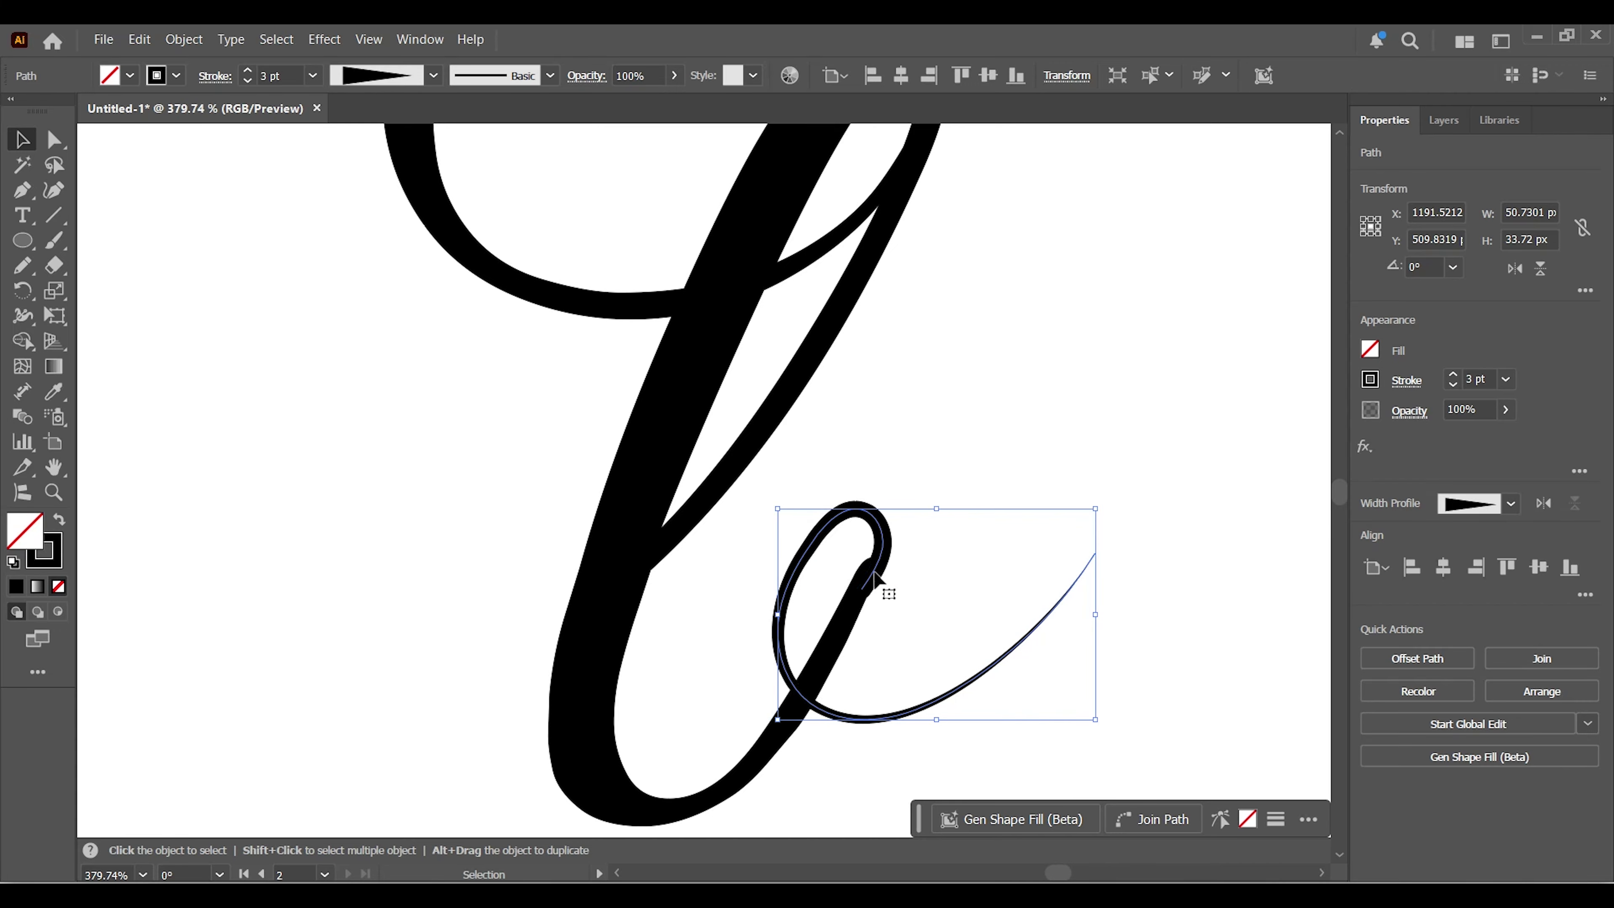
{"action": "left_click", "coordinate": [249, 81]}
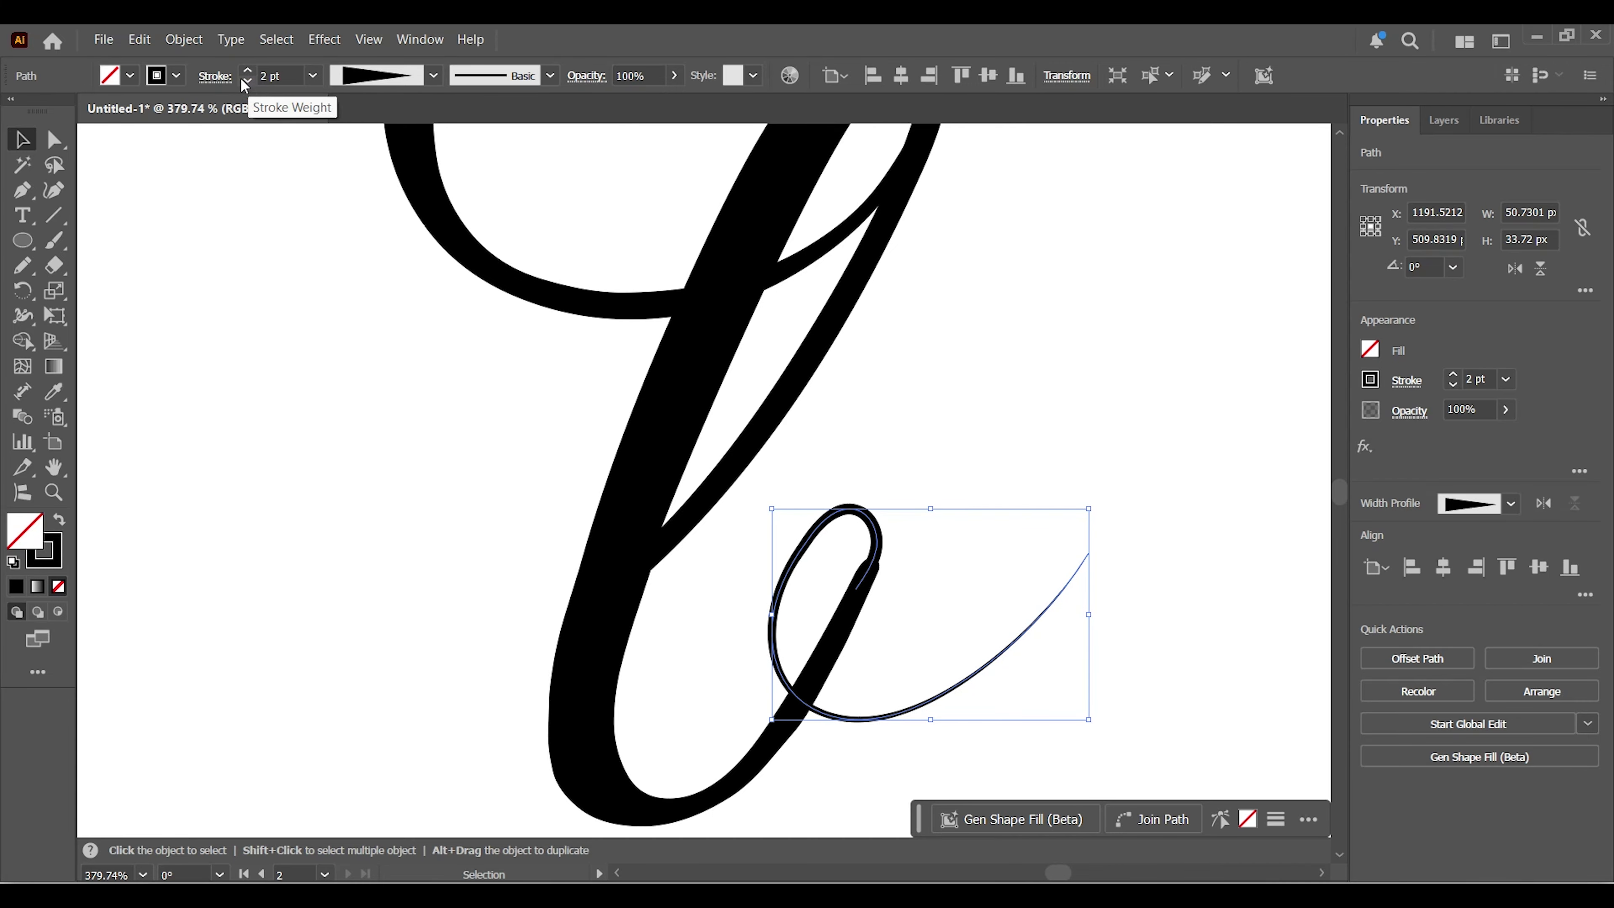
{"action": "left_click_drag", "start_coordinate": [295, 77], "coordinate": [67, 95]}
{"action": "type", "text": "2.5"}
{"action": "key", "text": "Return"}
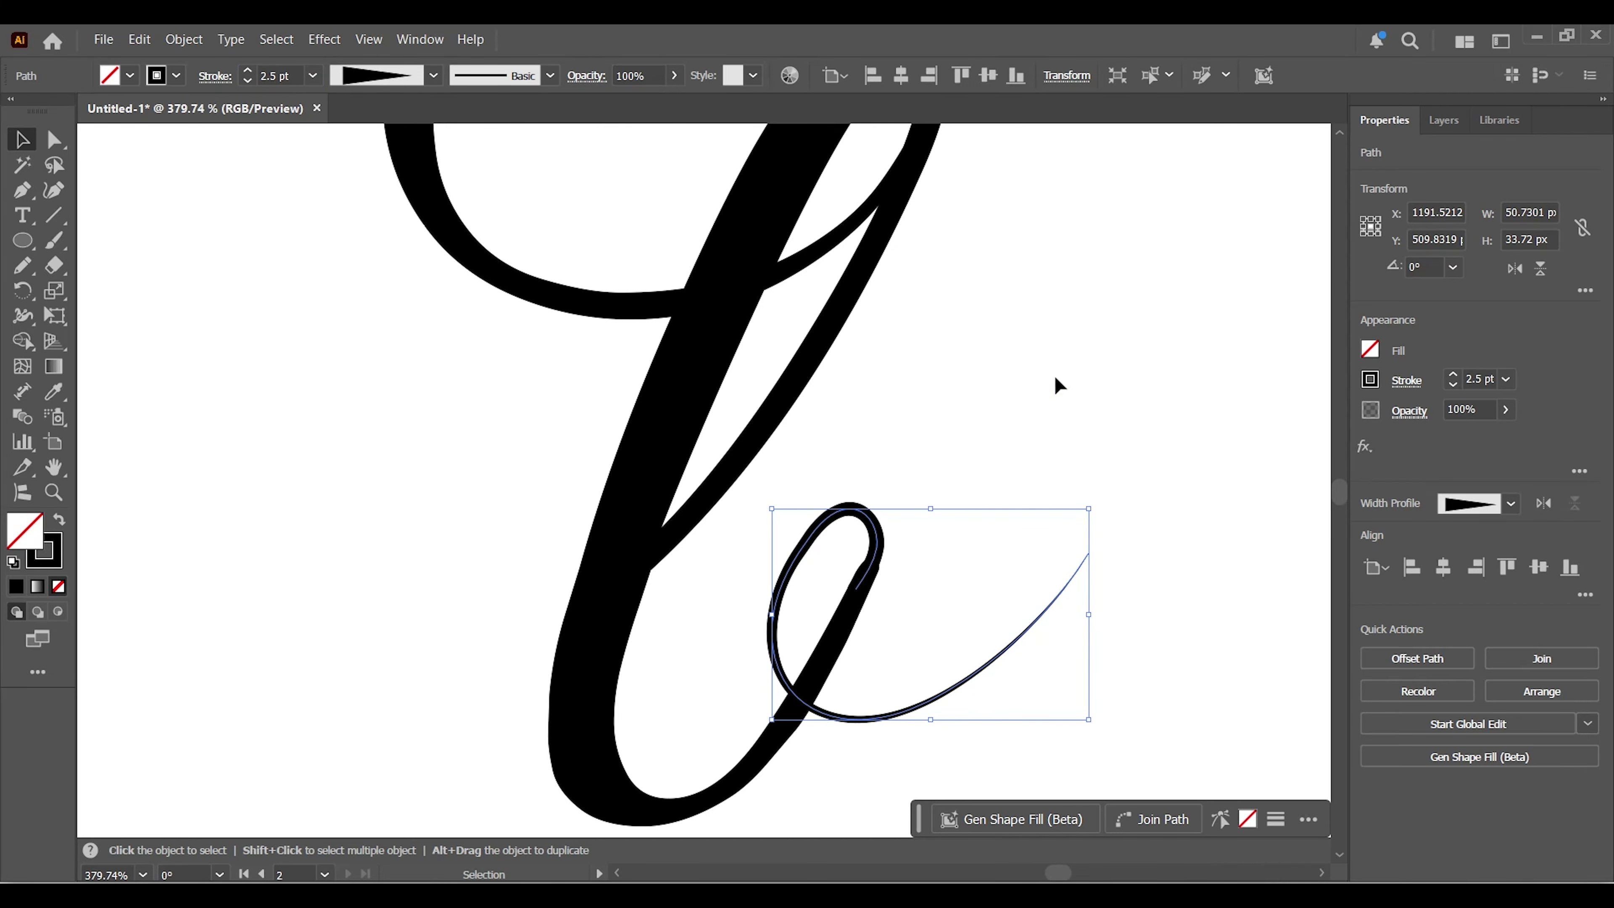
Try uniting the l and the flourish into one shape
{"action": "left_click", "coordinate": [1068, 432]}
{"action": "key", "text": "ctrl+minus"}
{"action": "key", "text": "ctrl+minus"}
{"action": "left_click_drag", "start_coordinate": [1028, 468], "coordinate": [969, 572]}
{"action": "left_click_drag", "start_coordinate": [826, 596], "coordinate": [692, 752]}
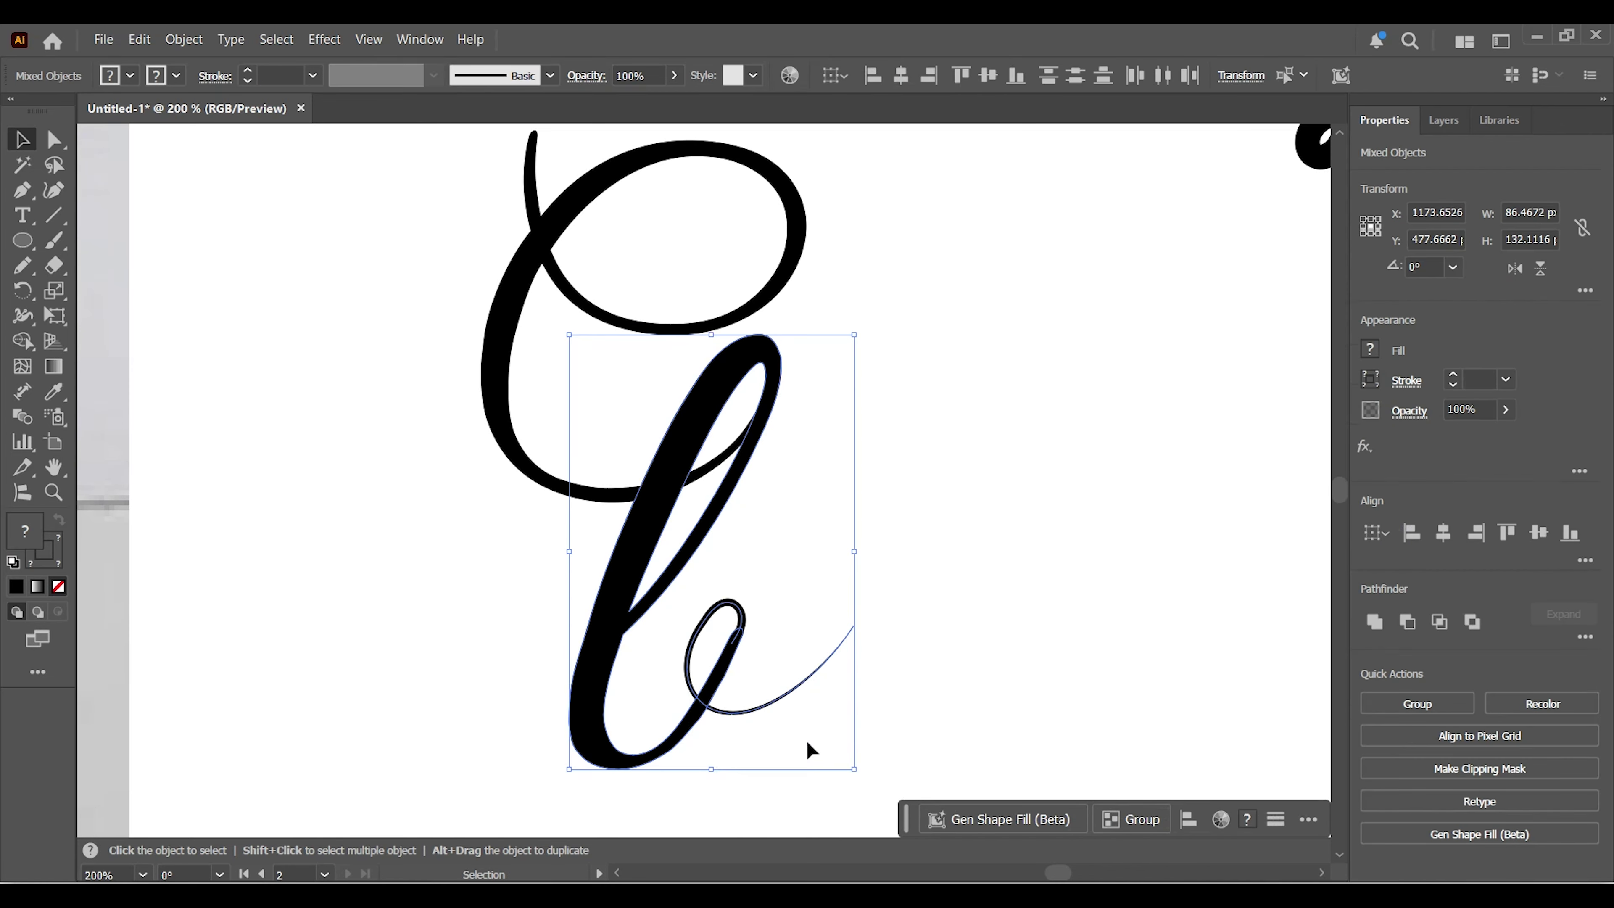
{"action": "left_click", "coordinate": [1371, 622]}
{"action": "key", "text": "ctrl+z"}
{"action": "left_click", "coordinate": [895, 602]}
Set the flourish's stroke weight to 4 pt
{"action": "left_click", "coordinate": [853, 628]}
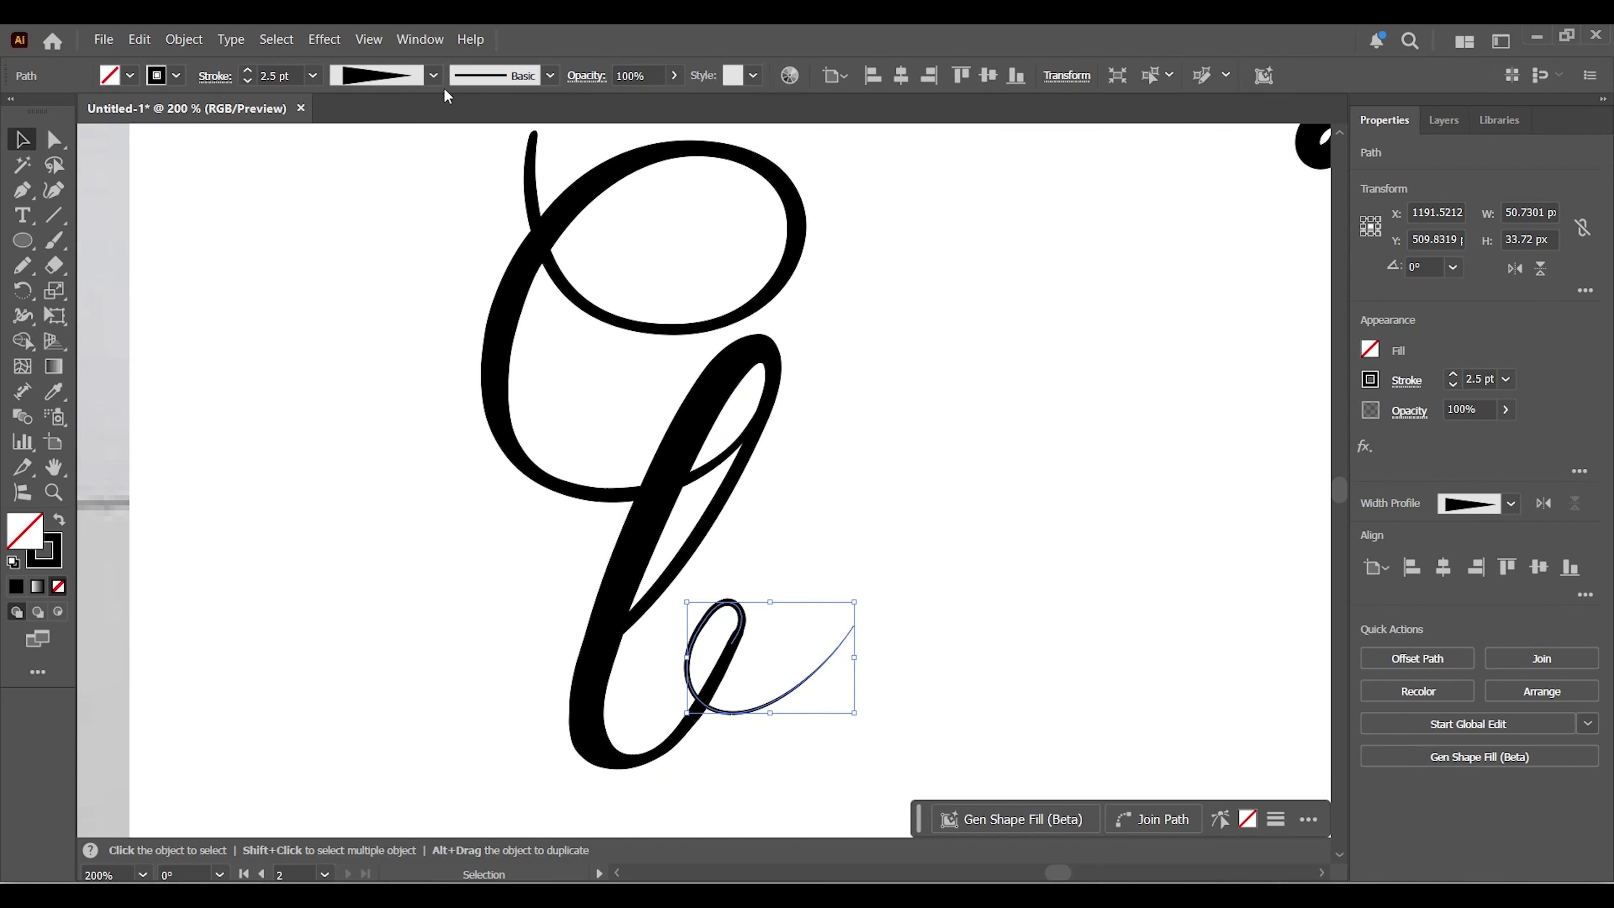
{"action": "left_click", "coordinate": [247, 71]}
{"action": "left_click", "coordinate": [247, 72]}
{"action": "left_click", "coordinate": [248, 81]}
{"action": "left_click", "coordinate": [948, 535]}
Move the flourish slightly down so its thick start overlaps the end of the l's tail
{"action": "key", "text": "z"}
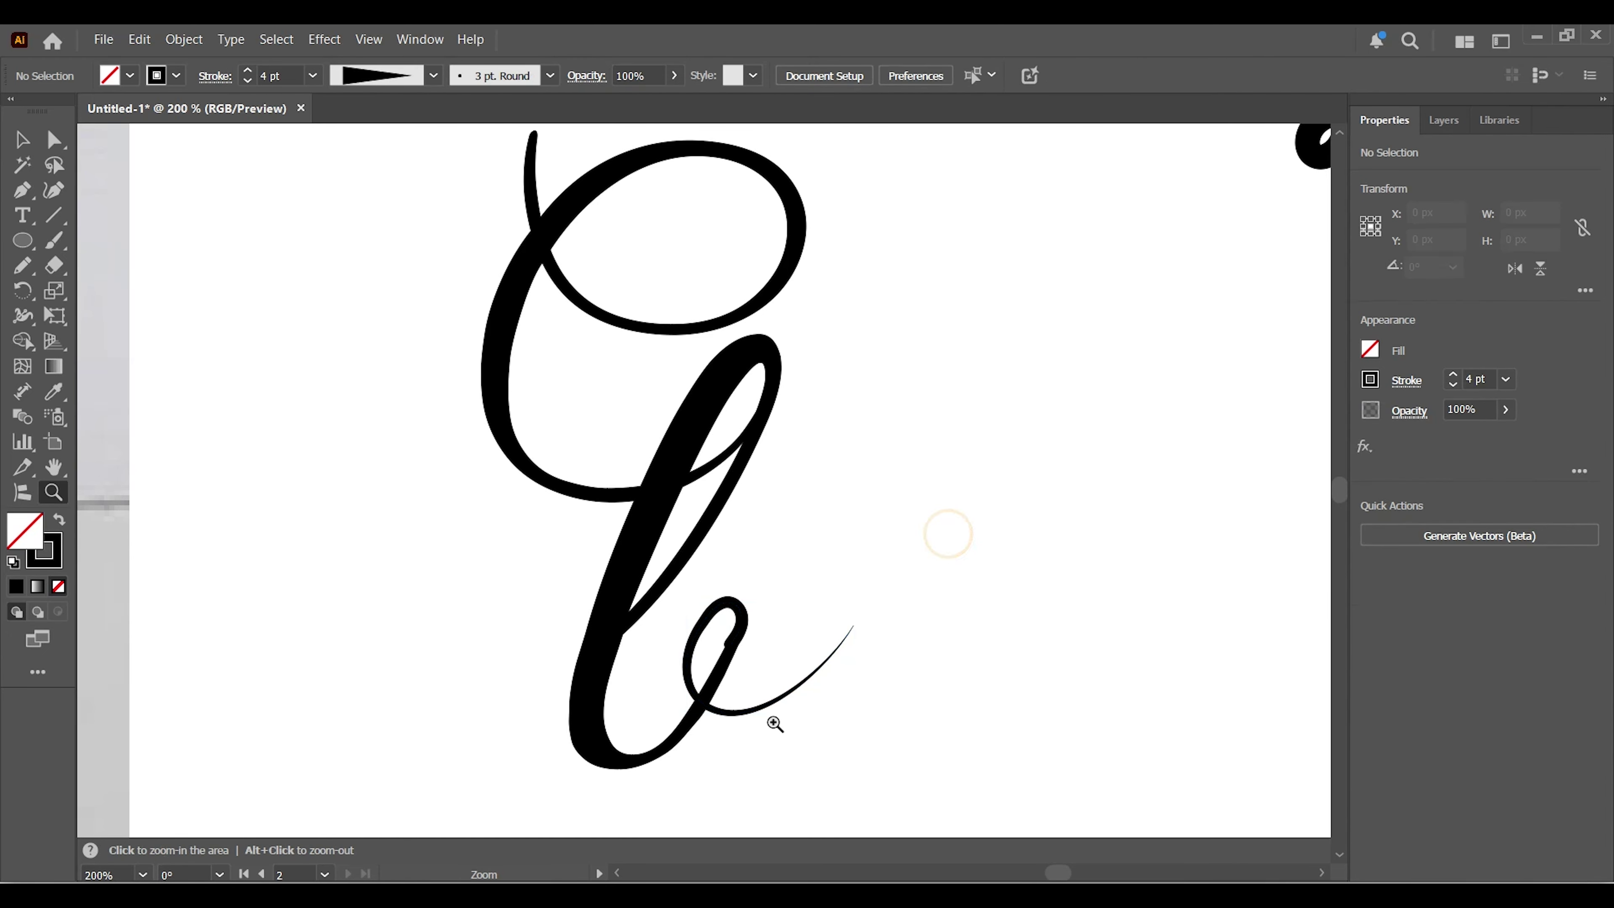
{"action": "left_click_drag", "start_coordinate": [700, 680], "coordinate": [1019, 612]}
{"action": "left_click", "coordinate": [32, 137]}
{"action": "left_click_drag", "start_coordinate": [840, 482], "coordinate": [834, 560]}
Remove the flourish's starting anchor point and adjust the handle of the new first anchor to reshape the curve
{"action": "key", "text": "a"}
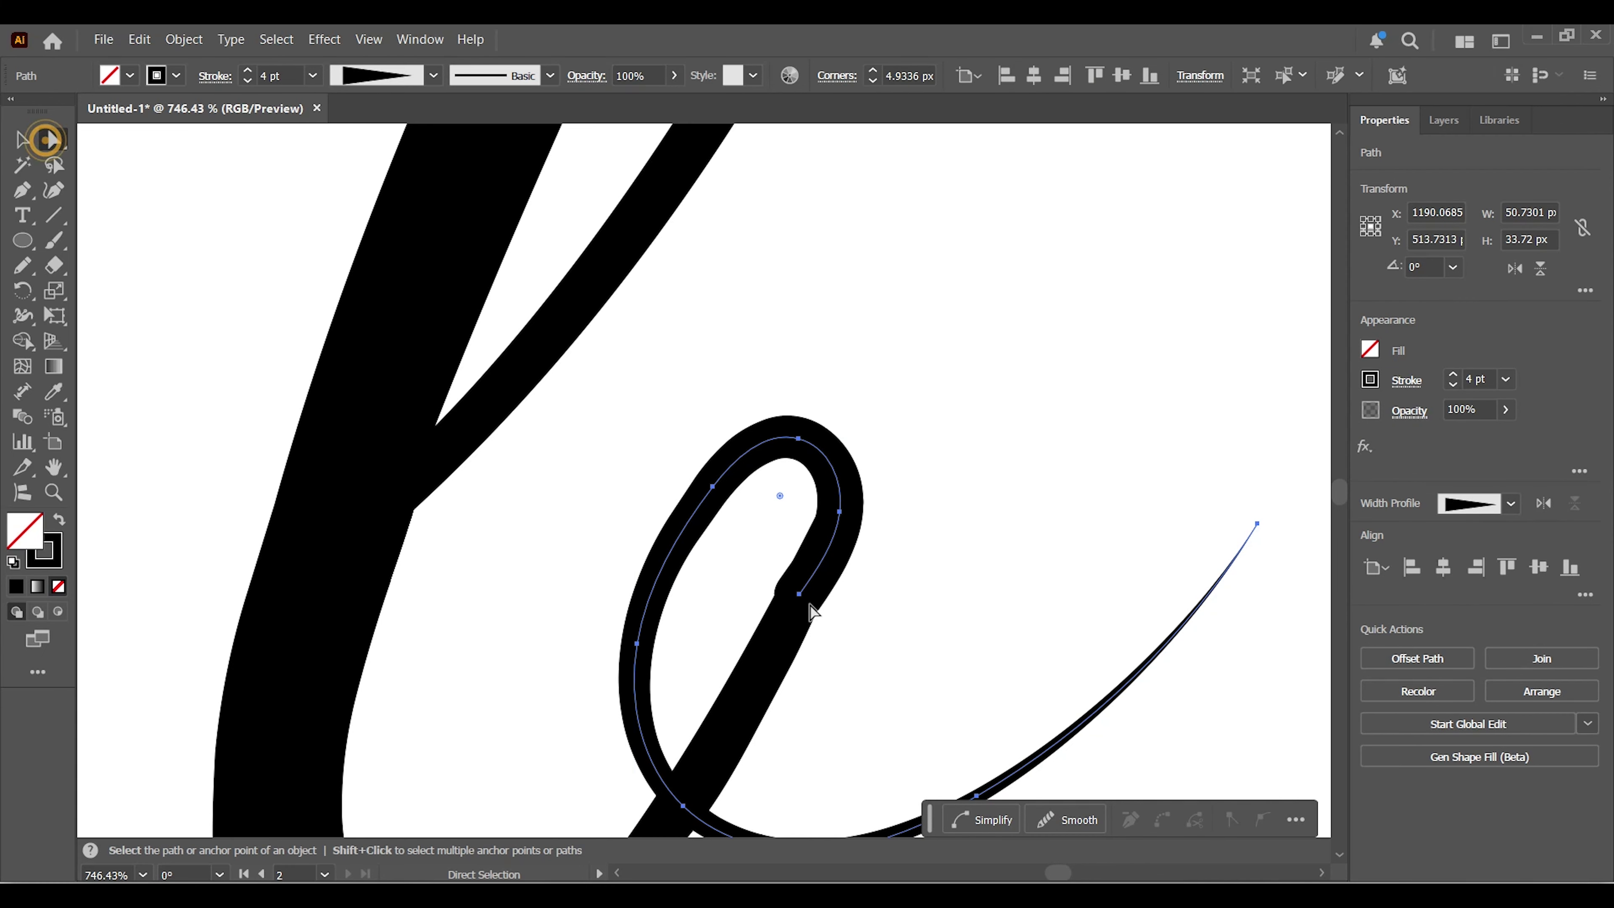
{"action": "left_click", "coordinate": [800, 593]}
{"action": "left_click", "coordinate": [382, 75]}
{"action": "left_click_drag", "start_coordinate": [843, 481], "coordinate": [847, 457]}
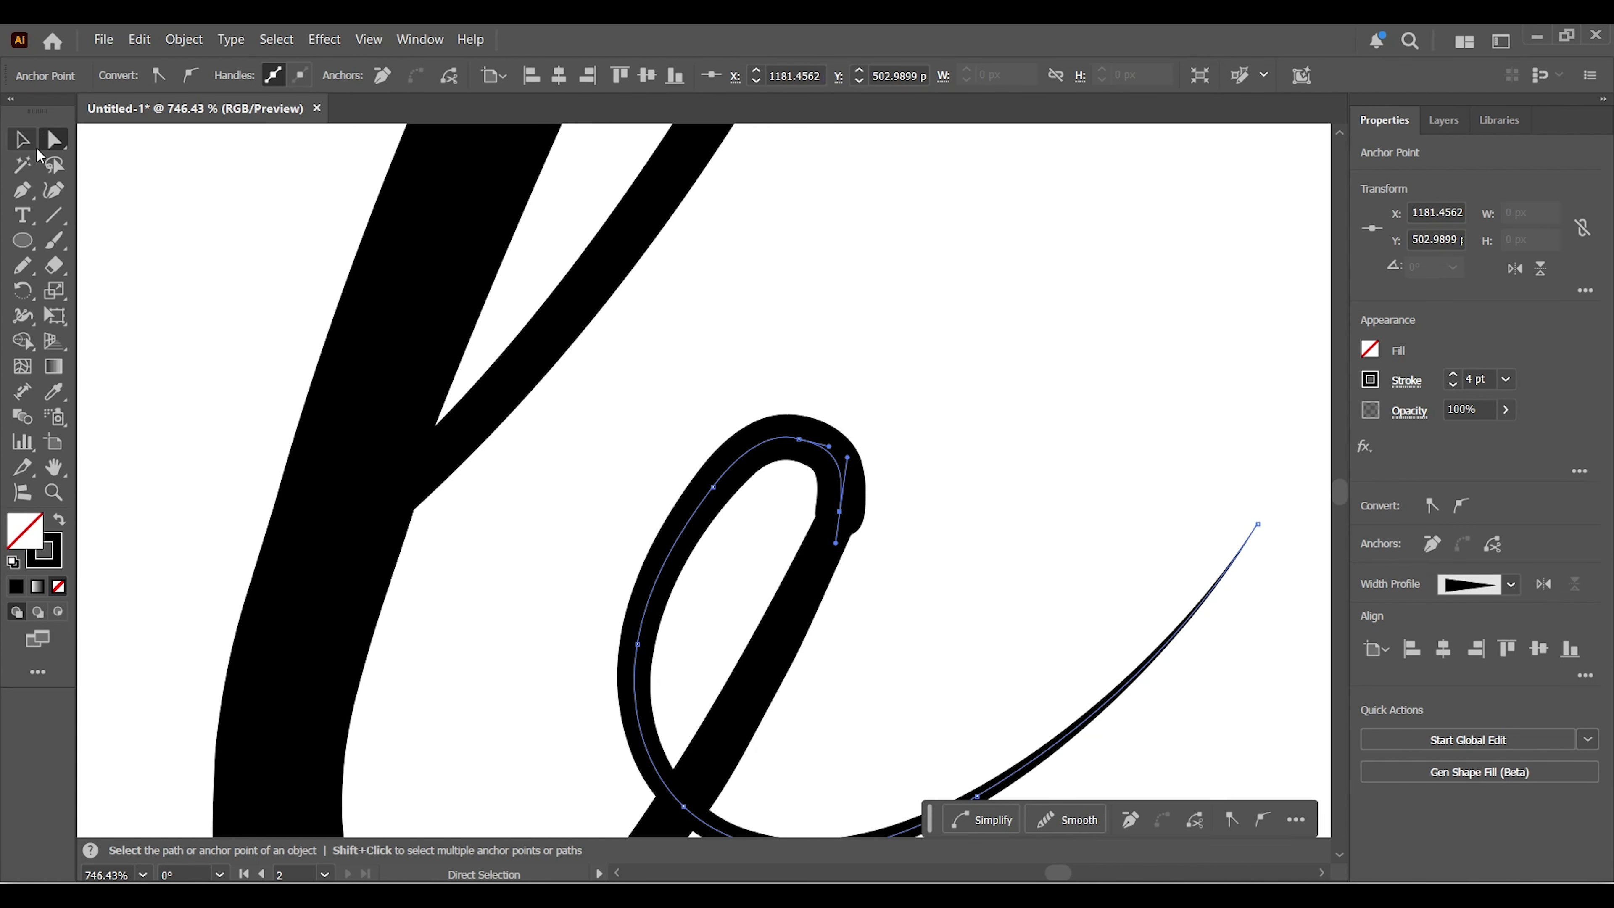
{"action": "left_click_drag", "start_coordinate": [22, 266], "coordinate": [70, 322]}
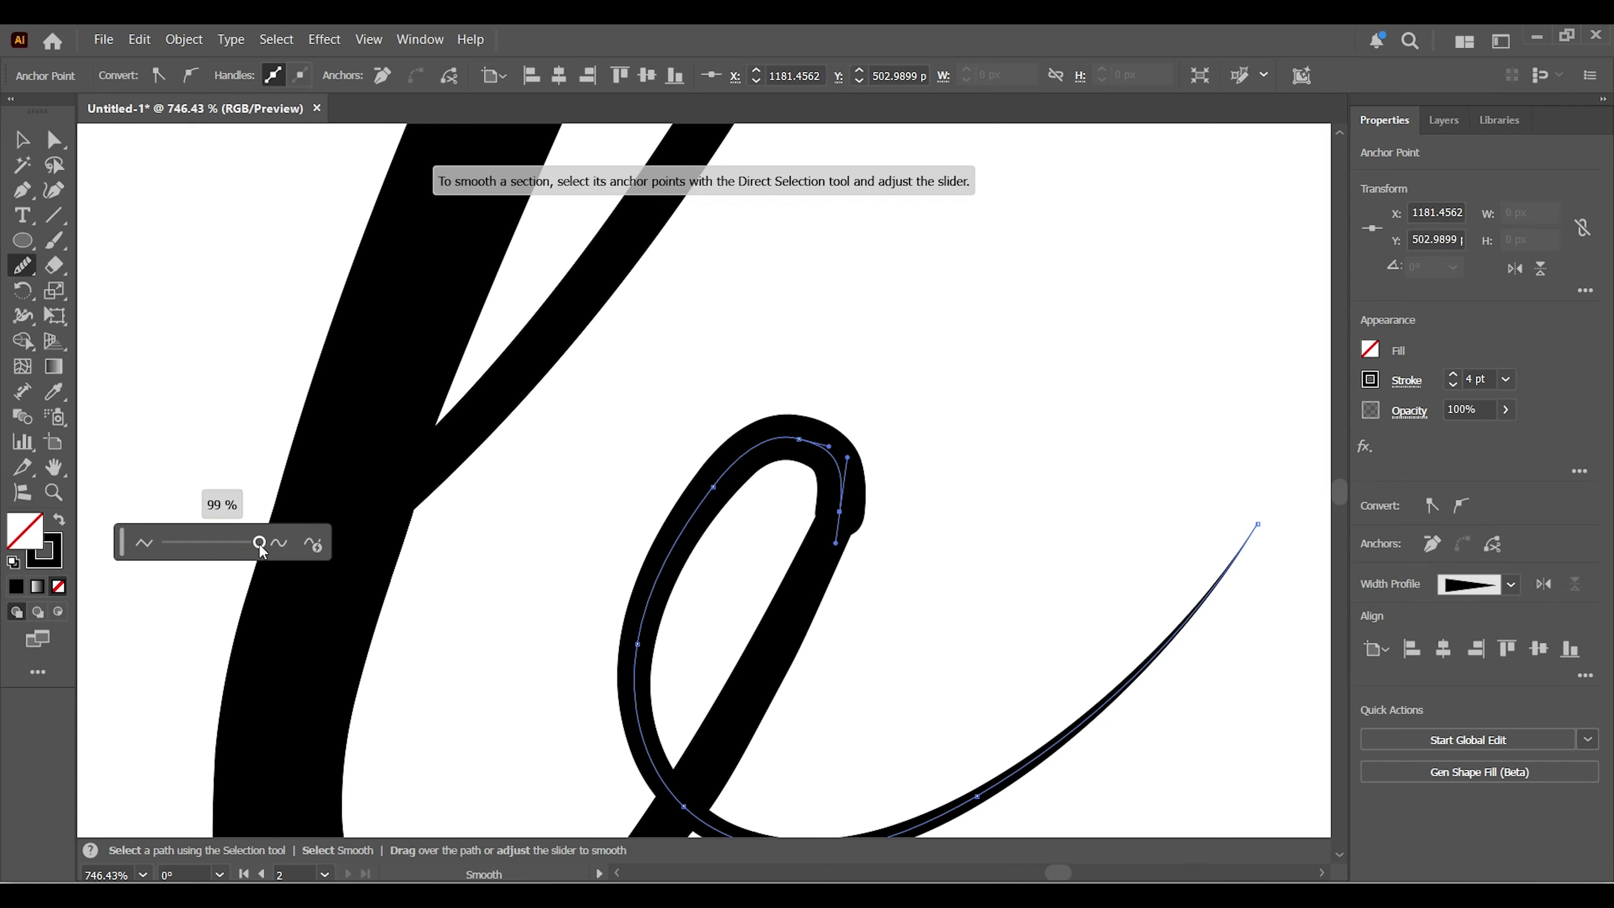
{"action": "key", "text": "v"}
Scale the flourish down slightly and reposition it so its start blends into the end of the l's tail
{"action": "left_click", "coordinate": [526, 540]}
{"action": "mouse_move", "coordinate": [867, 477]}
{"action": "left_mouse_down"}
{"action": "mouse_move", "coordinate": [865, 458]}
{"action": "mouse_move", "coordinate": [858, 477]}
{"action": "left_mouse_up"}
{"action": "left_click_drag", "start_coordinate": [1262, 431], "coordinate": [1201, 470]}
{"action": "left_click_drag", "start_coordinate": [864, 527], "coordinate": [846, 500]}
{"action": "left_click", "coordinate": [1060, 410]}
Expand the appearance of the flourish into a filled shape
{"action": "key", "text": "ctrl+minus"}
{"action": "key", "text": "ctrl+minus"}
{"action": "key", "text": "ctrl+minus"}
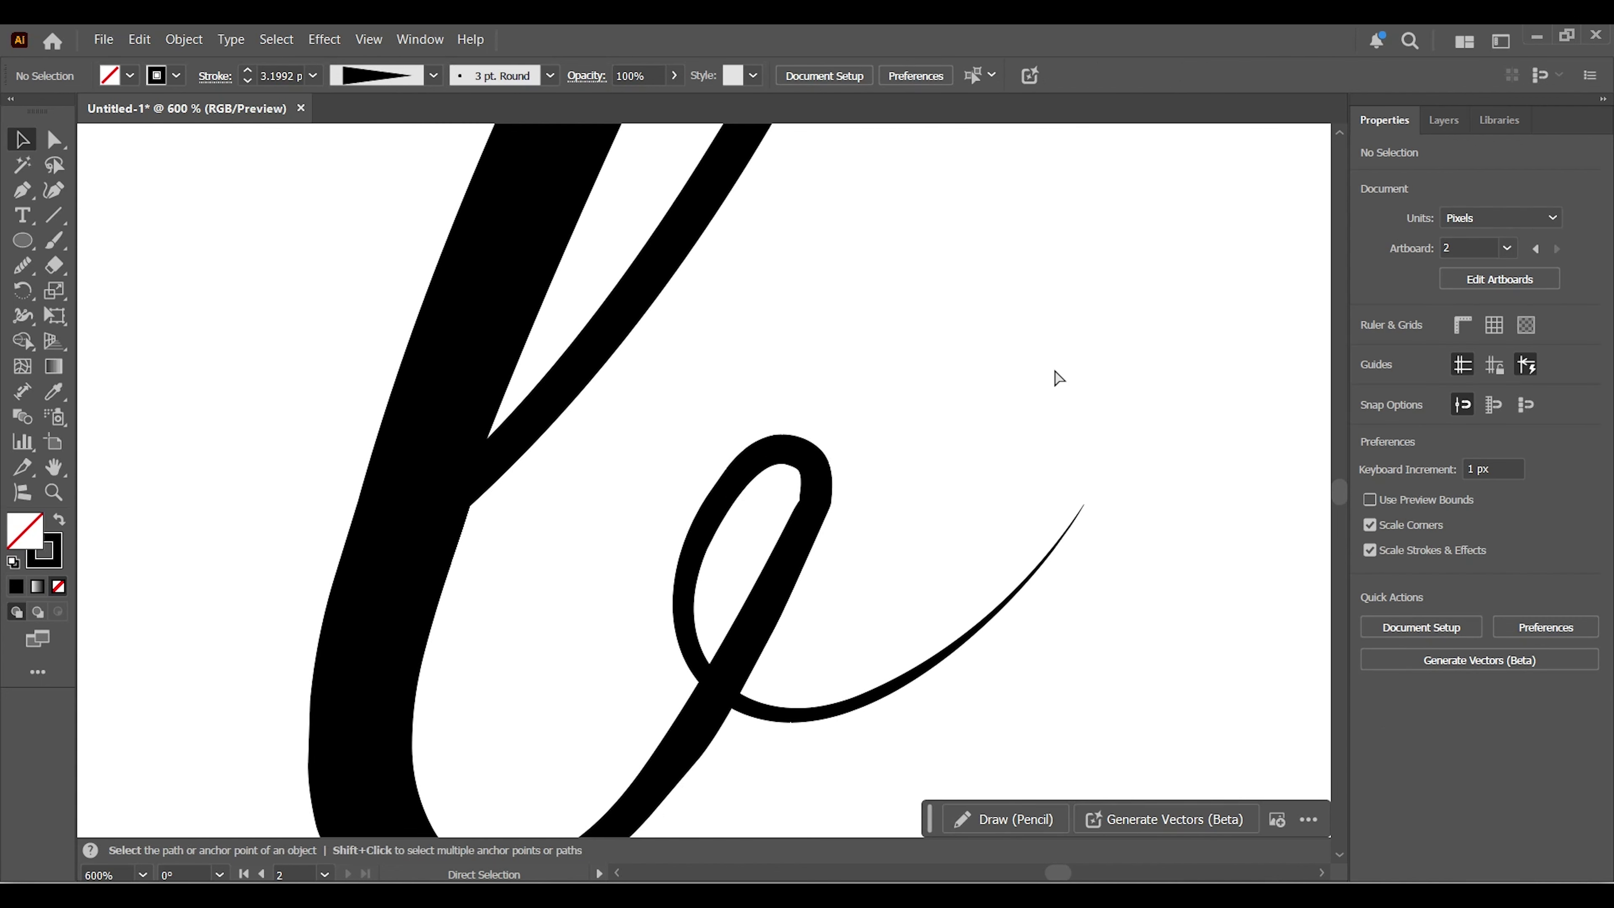
{"action": "left_click_drag", "start_coordinate": [894, 450], "coordinate": [864, 519]}
{"action": "left_click_drag", "start_coordinate": [951, 552], "coordinate": [832, 598]}
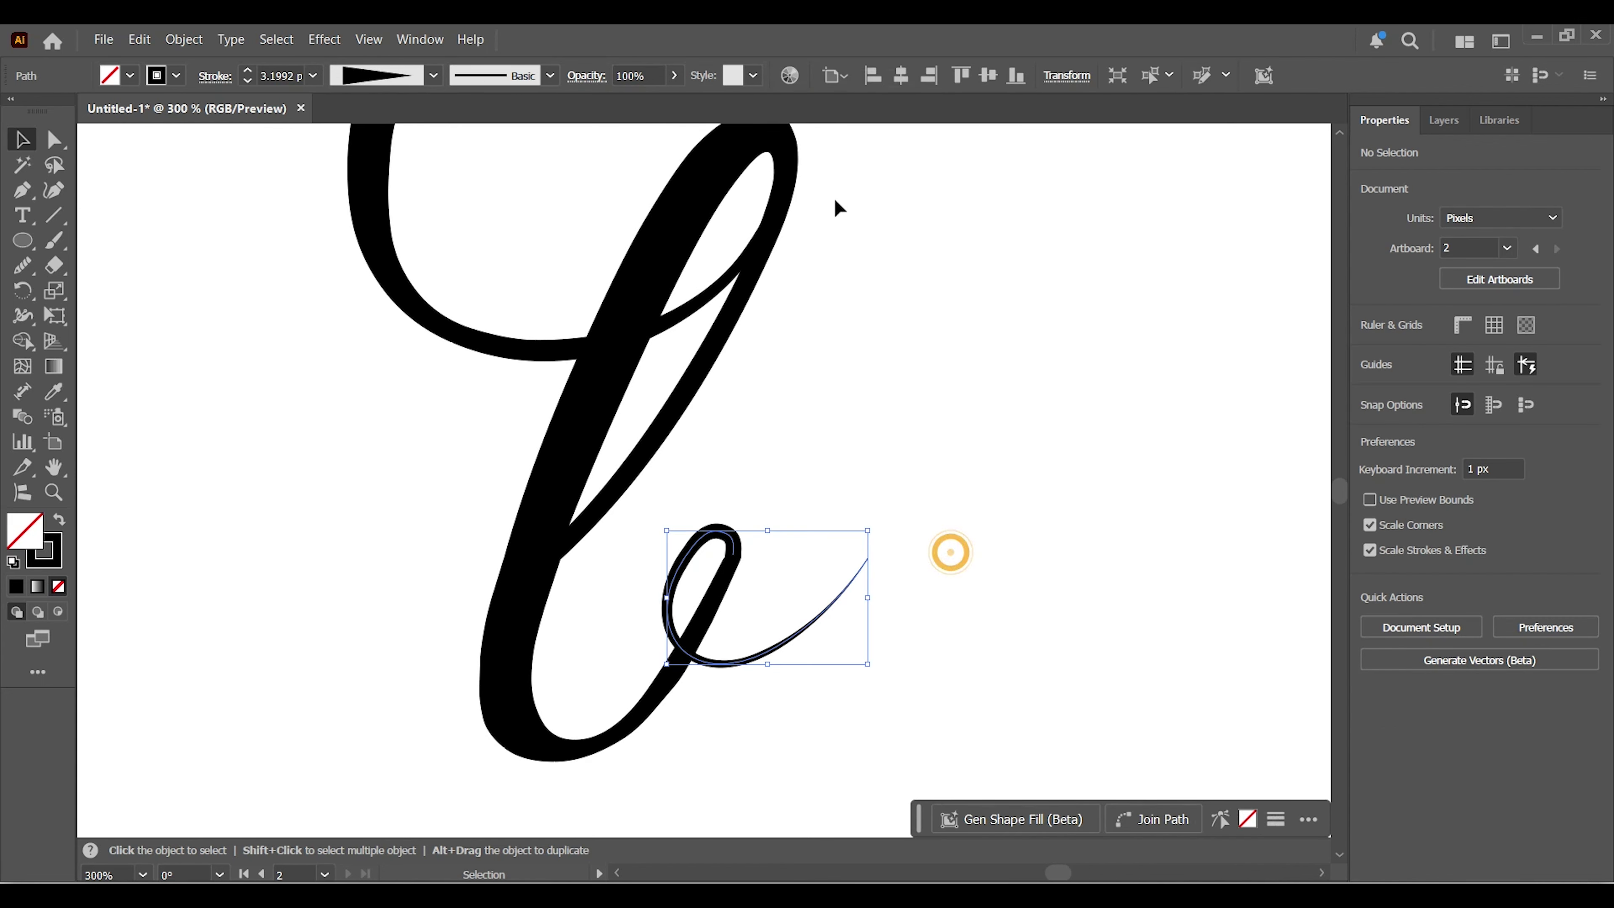
{"action": "left_click", "coordinate": [190, 40]}
{"action": "left_click", "coordinate": [216, 368]}
Unite the l and the expanded flourish into a single shape
{"action": "left_click", "coordinate": [811, 737]}
{"action": "left_click_drag", "start_coordinate": [812, 737], "coordinate": [665, 642]}
{"action": "left_click", "coordinate": [1378, 624]}
{"action": "left_click", "coordinate": [1028, 610]}
{"action": "key", "text": "ctrl+minus"}
{"action": "key", "text": "ctrl+minus"}
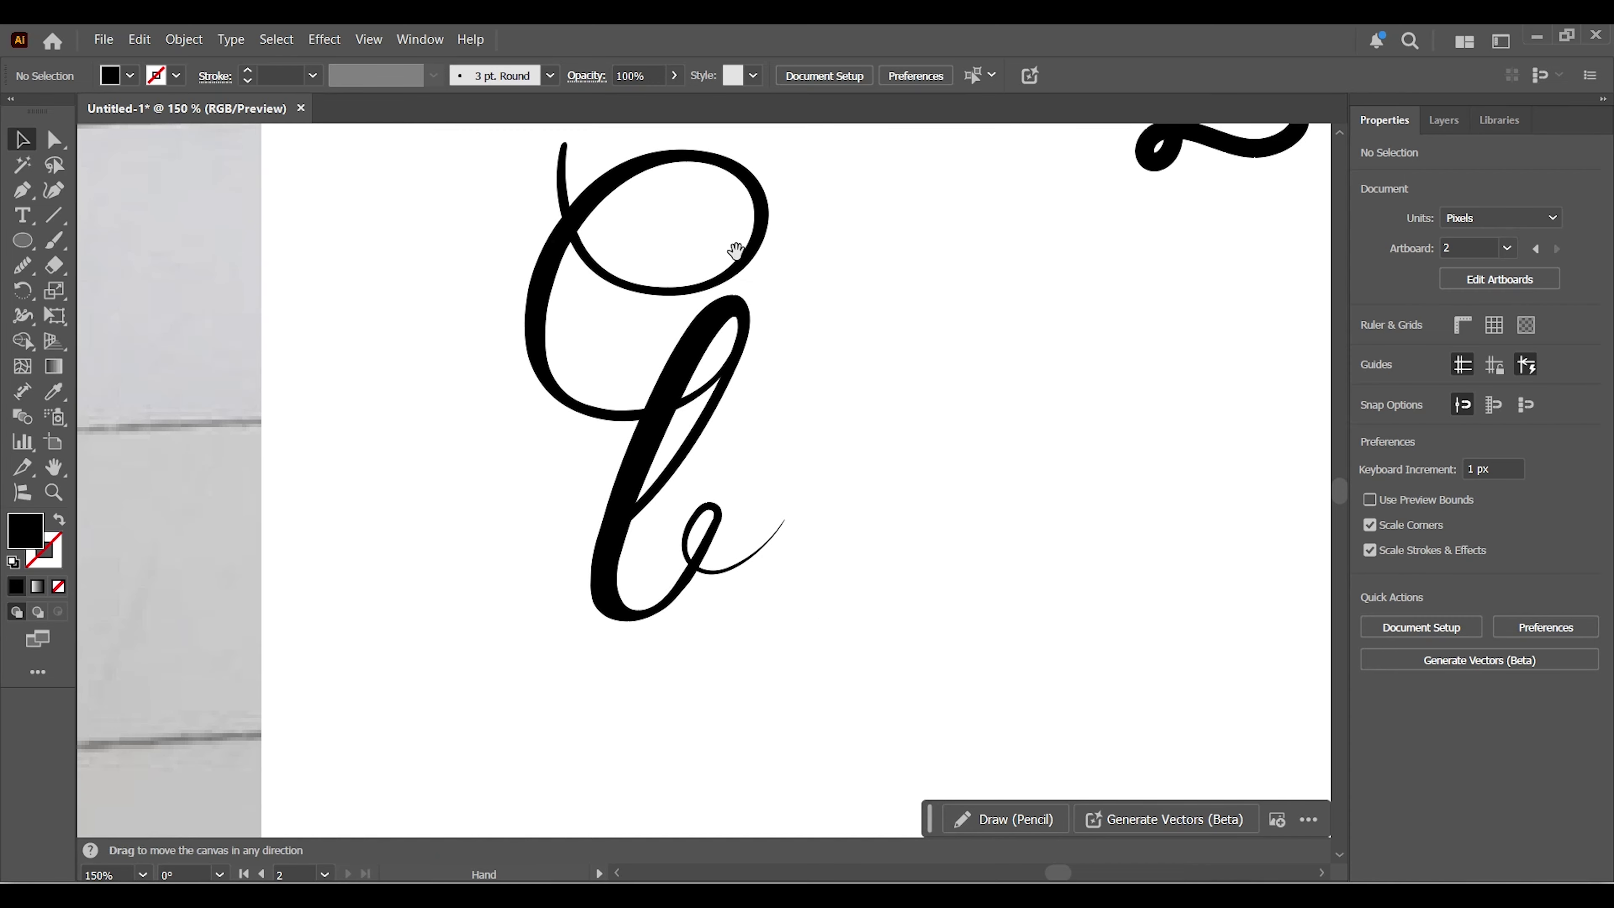
Remove the C's tail inside the l's loop with Shape Builder and merge the C with the l's stem
{"action": "left_click_drag", "start_coordinate": [738, 249], "coordinate": [659, 317]}
{"action": "left_click_drag", "start_coordinate": [379, 205], "coordinate": [826, 693]}
{"action": "key", "text": "z"}
{"action": "left_click_drag", "start_coordinate": [605, 505], "coordinate": [822, 569]}
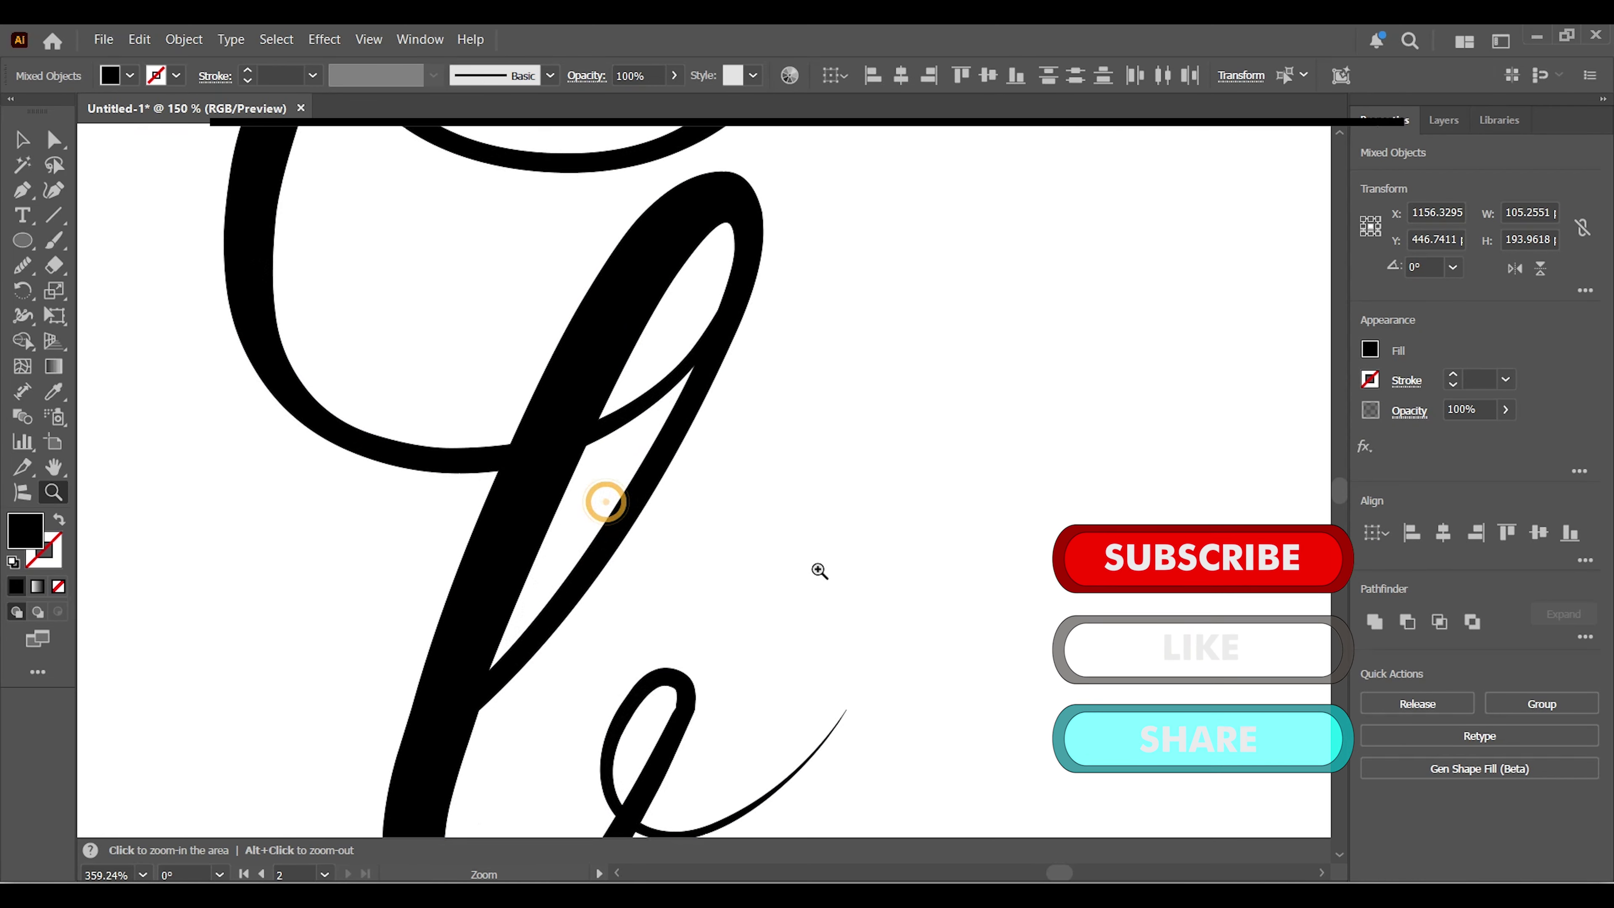
{"action": "left_click", "coordinate": [22, 340]}
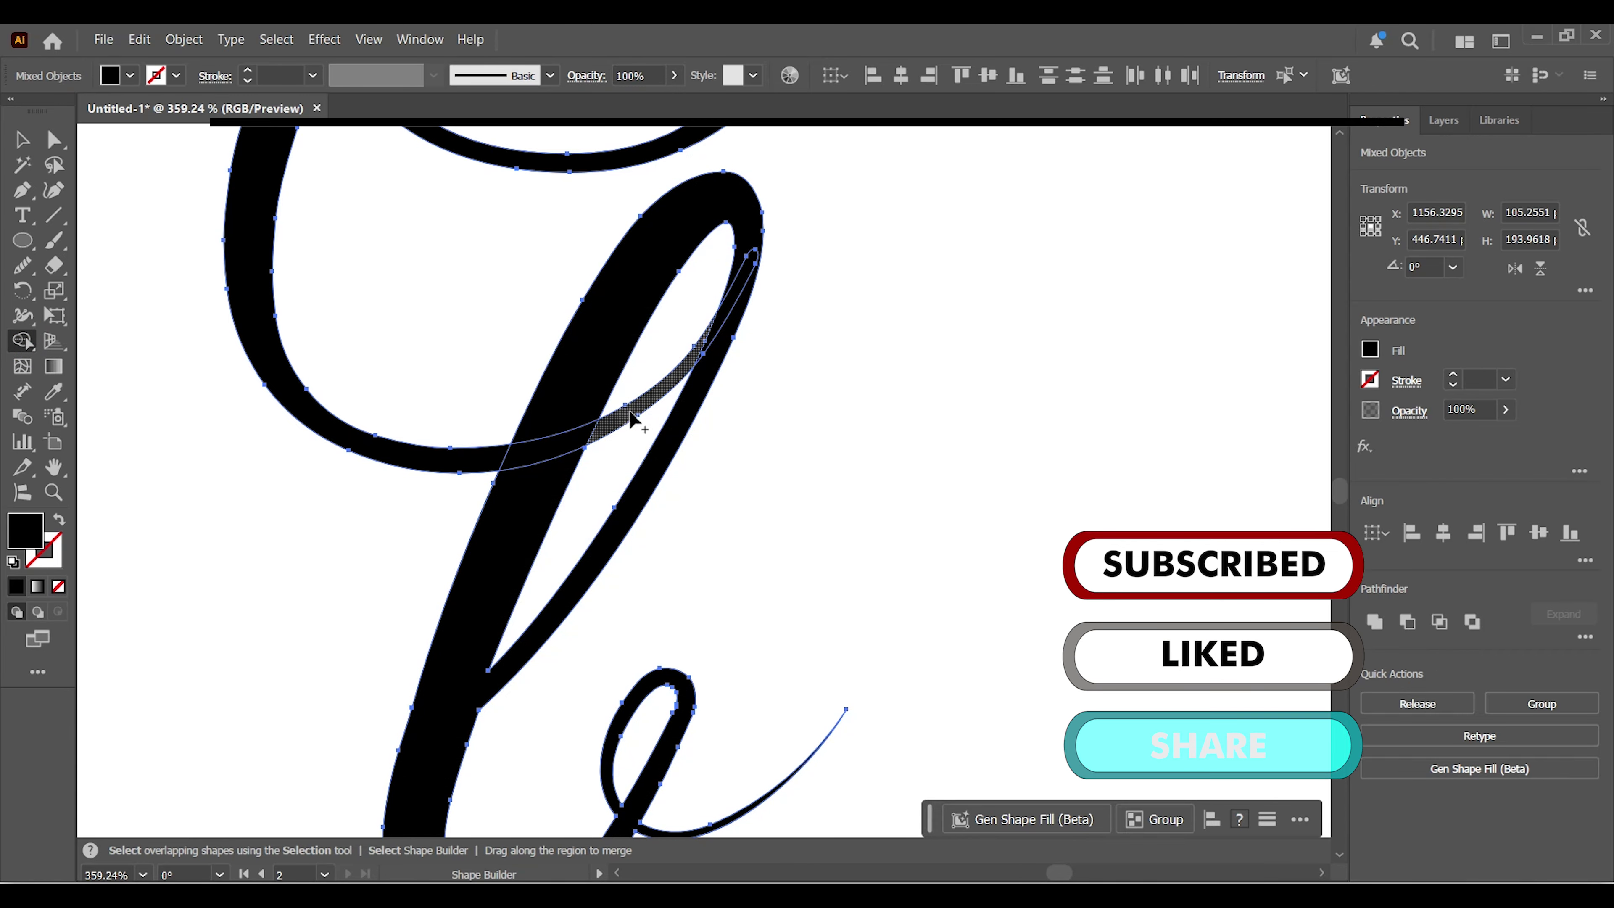
{"action": "left_click_drag", "start_coordinate": [630, 417], "coordinate": [749, 248]}
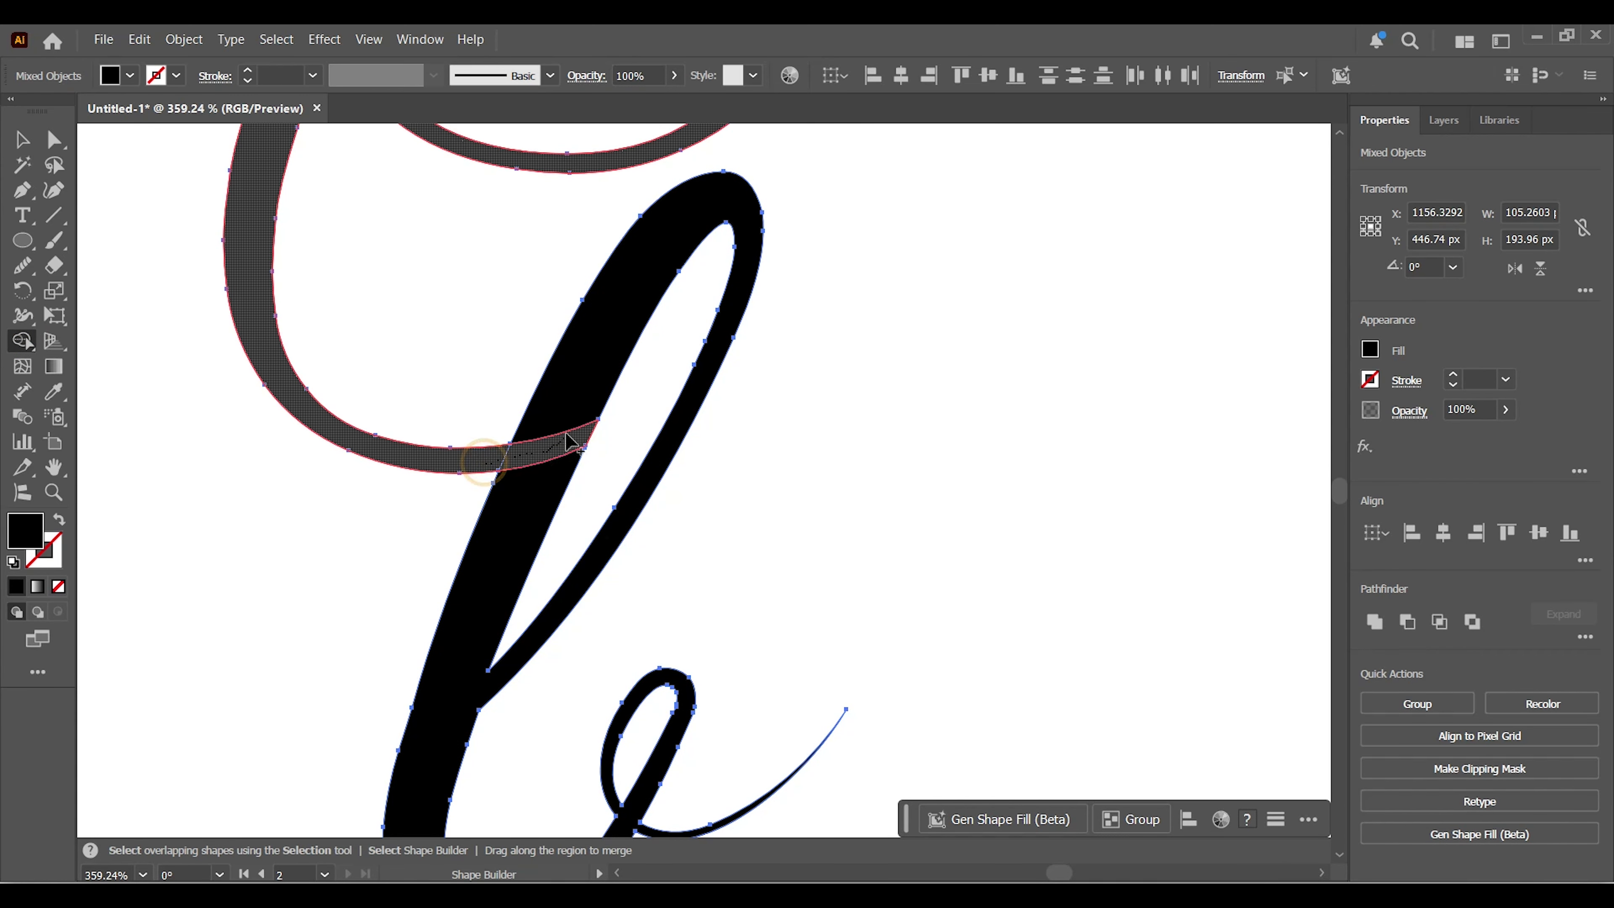
{"action": "left_click", "coordinate": [585, 380]}
{"action": "key", "text": "ctrl+minus"}
{"action": "key", "text": "ctrl+minus"}
{"action": "key", "text": "ctrl+minus"}
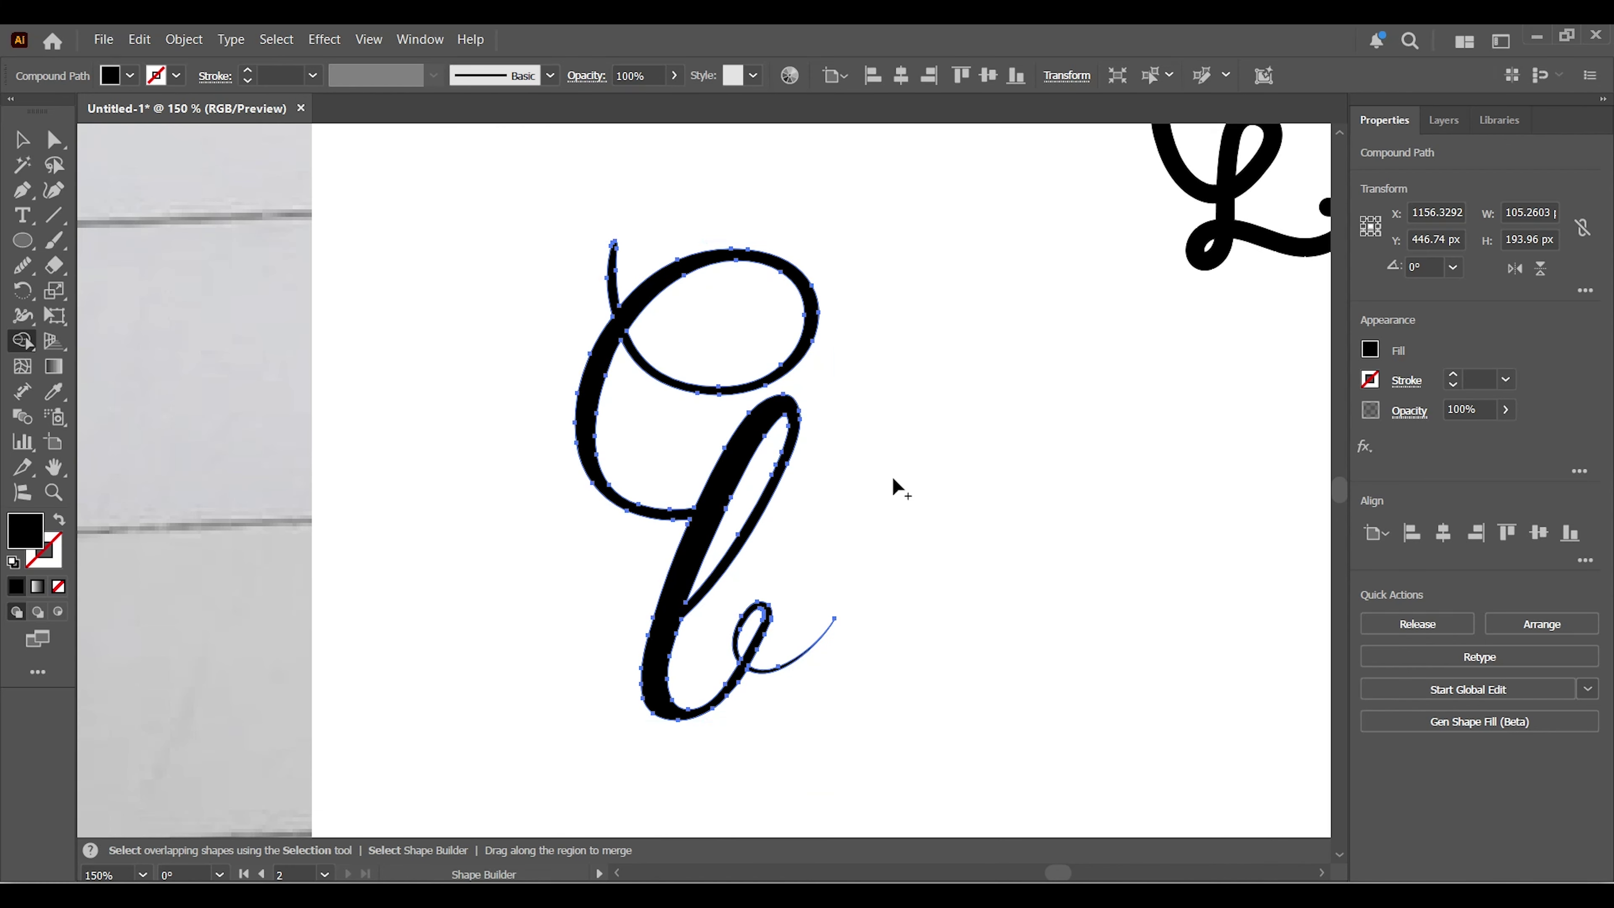
Rescale the merged script monogram and move the traced CL monogram down so both sit side by side
{"action": "left_click", "coordinate": [21, 139]}
{"action": "left_click", "coordinate": [1081, 522]}
{"action": "left_click_drag", "start_coordinate": [504, 257], "coordinate": [883, 652]}
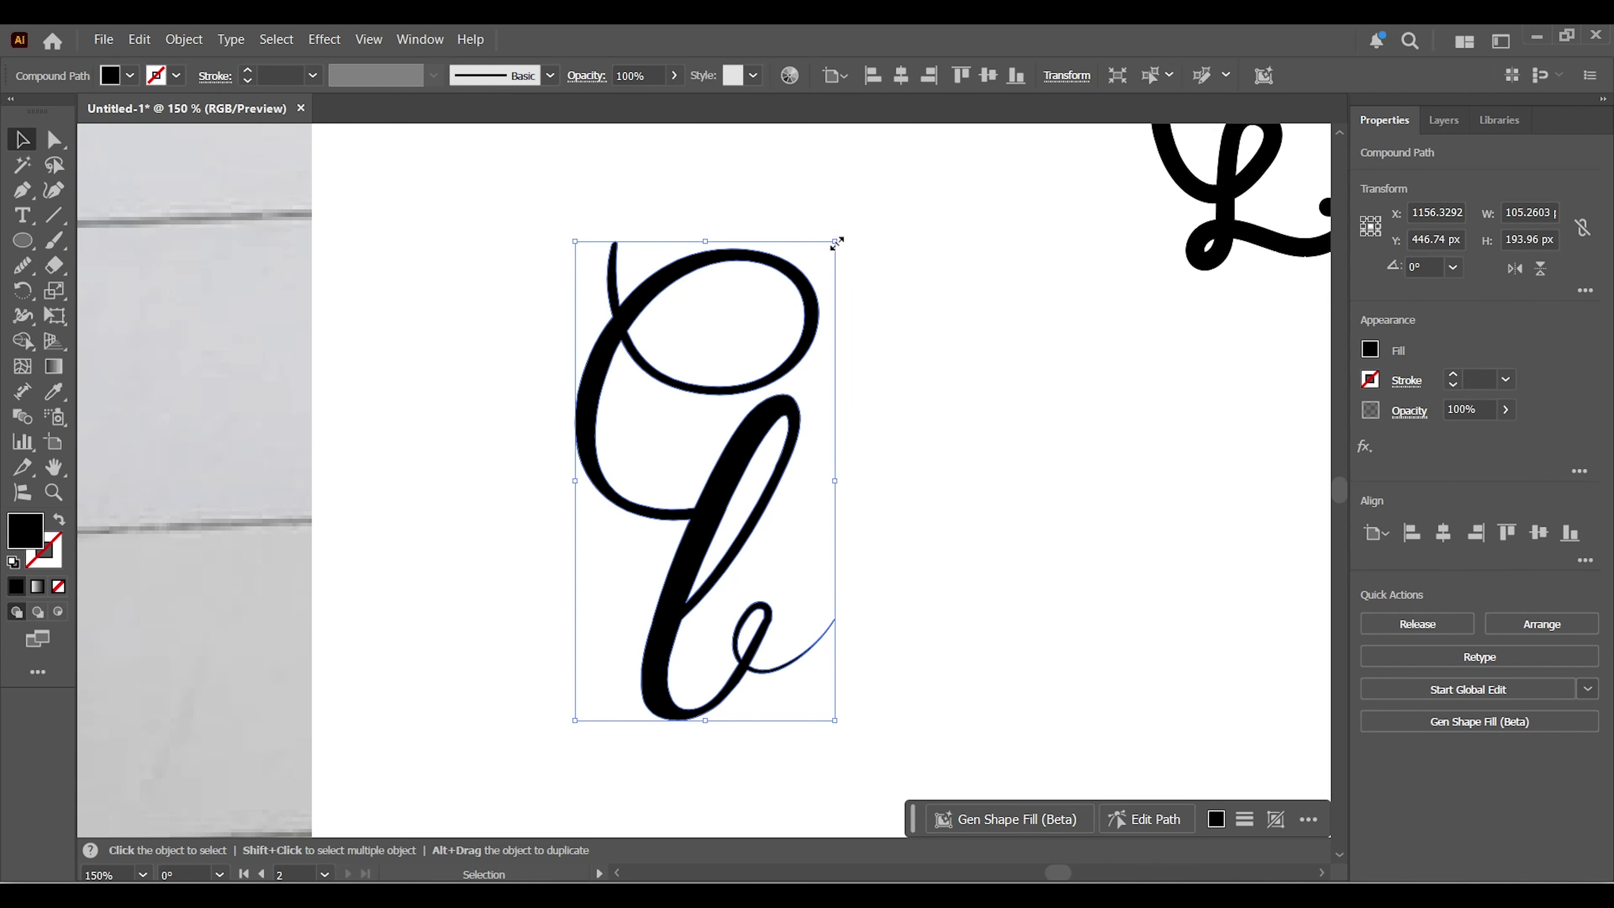
{"action": "left_click_drag", "start_coordinate": [836, 241], "coordinate": [788, 328]}
{"action": "left_click", "coordinate": [921, 515]}
{"action": "key", "text": "ctrl+minus"}
{"action": "key", "text": "space"}
{"action": "left_click_drag", "start_coordinate": [638, 344], "coordinate": [570, 342]}
{"action": "left_click_drag", "start_coordinate": [984, 280], "coordinate": [1017, 472]}
{"action": "left_click", "coordinate": [678, 401]}
{"action": "left_click_drag", "start_coordinate": [684, 371], "coordinate": [715, 321]}
{"action": "left_click", "coordinate": [1029, 454]}
{"action": "left_click", "coordinate": [871, 627]}
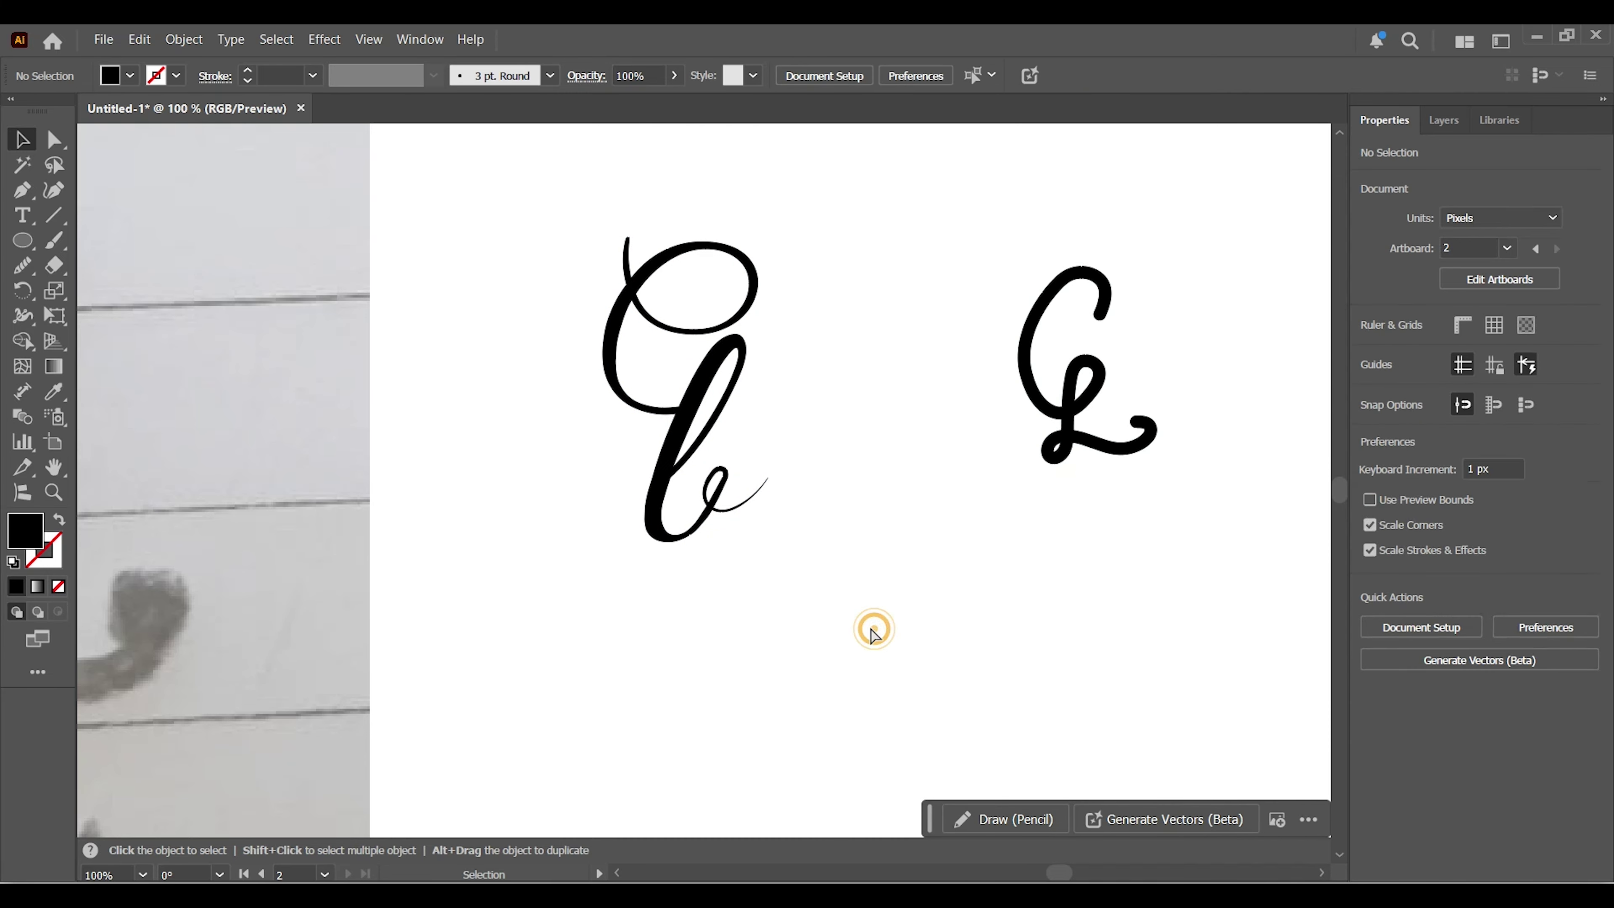
Delete the hand-drawn reference photo beside the monograms
{"action": "key", "text": "ctrl+minus"}
{"action": "key", "text": "ctrl+minus"}
{"action": "key", "text": "ctrl+minus"}
{"action": "left_click", "coordinate": [432, 486]}
{"action": "key", "text": "Delete"}
{"action": "left_click_drag", "start_coordinate": [443, 473], "coordinate": [580, 296]}
{"action": "scroll", "coordinate": [760, 357], "scroll_direction": "up", "scroll_amount": 3}
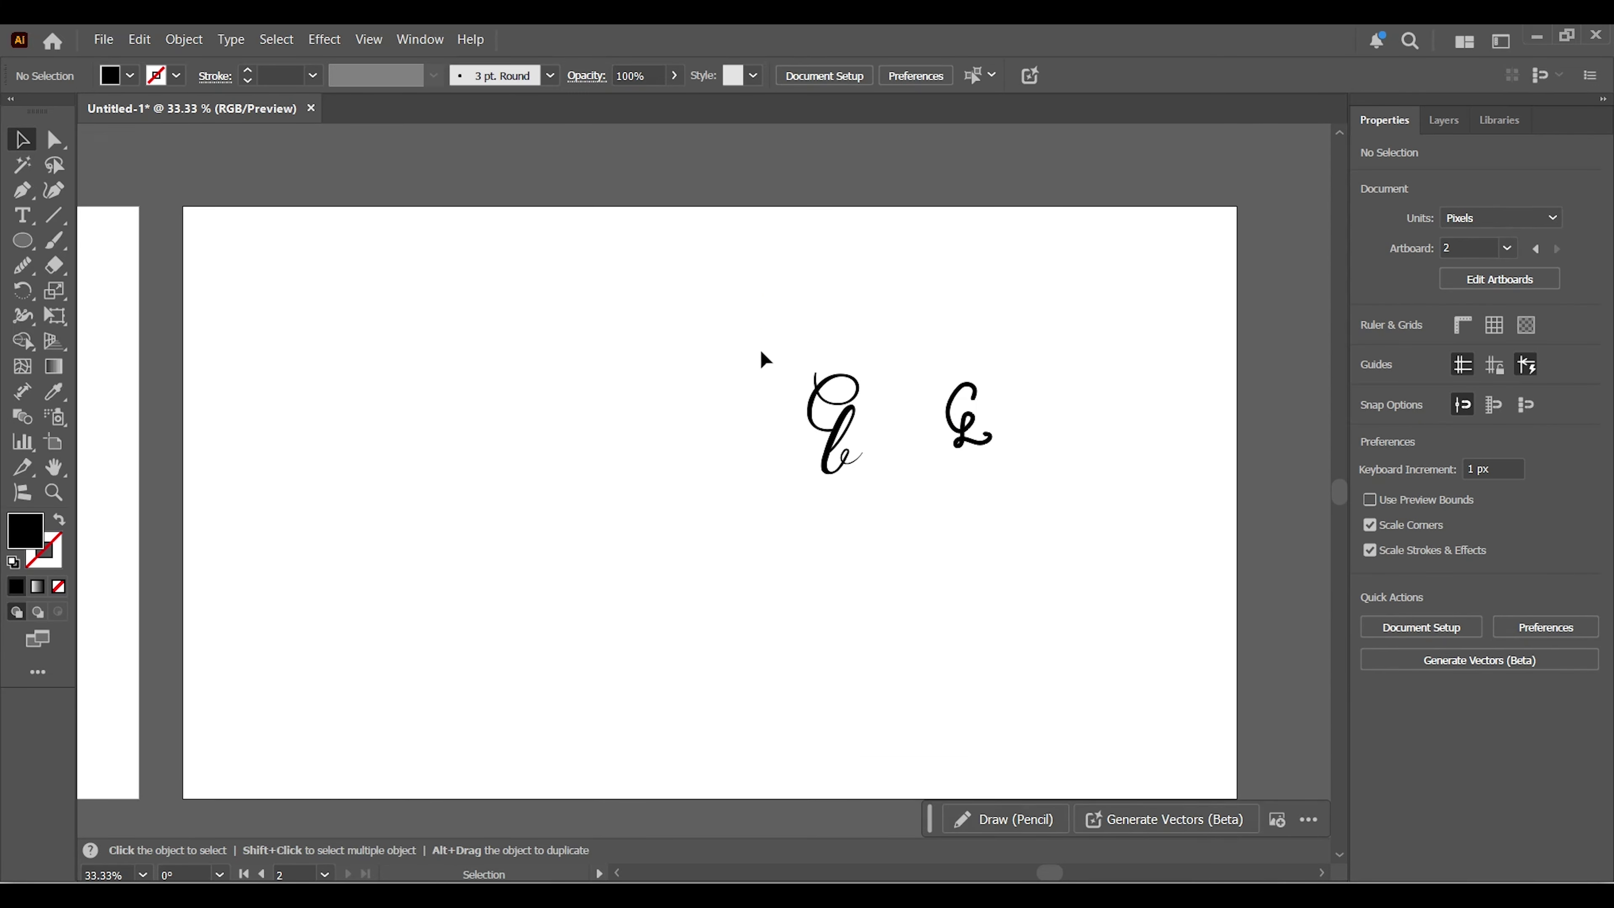
Enlarge both monograms together on the artboard and scale the traced CL monogram up to about 354 × 504 px
{"action": "key", "text": "ctrl+a"}
{"action": "left_click_drag", "start_coordinate": [842, 436], "coordinate": [1004, 286]}
{"action": "left_click", "coordinate": [1056, 502]}
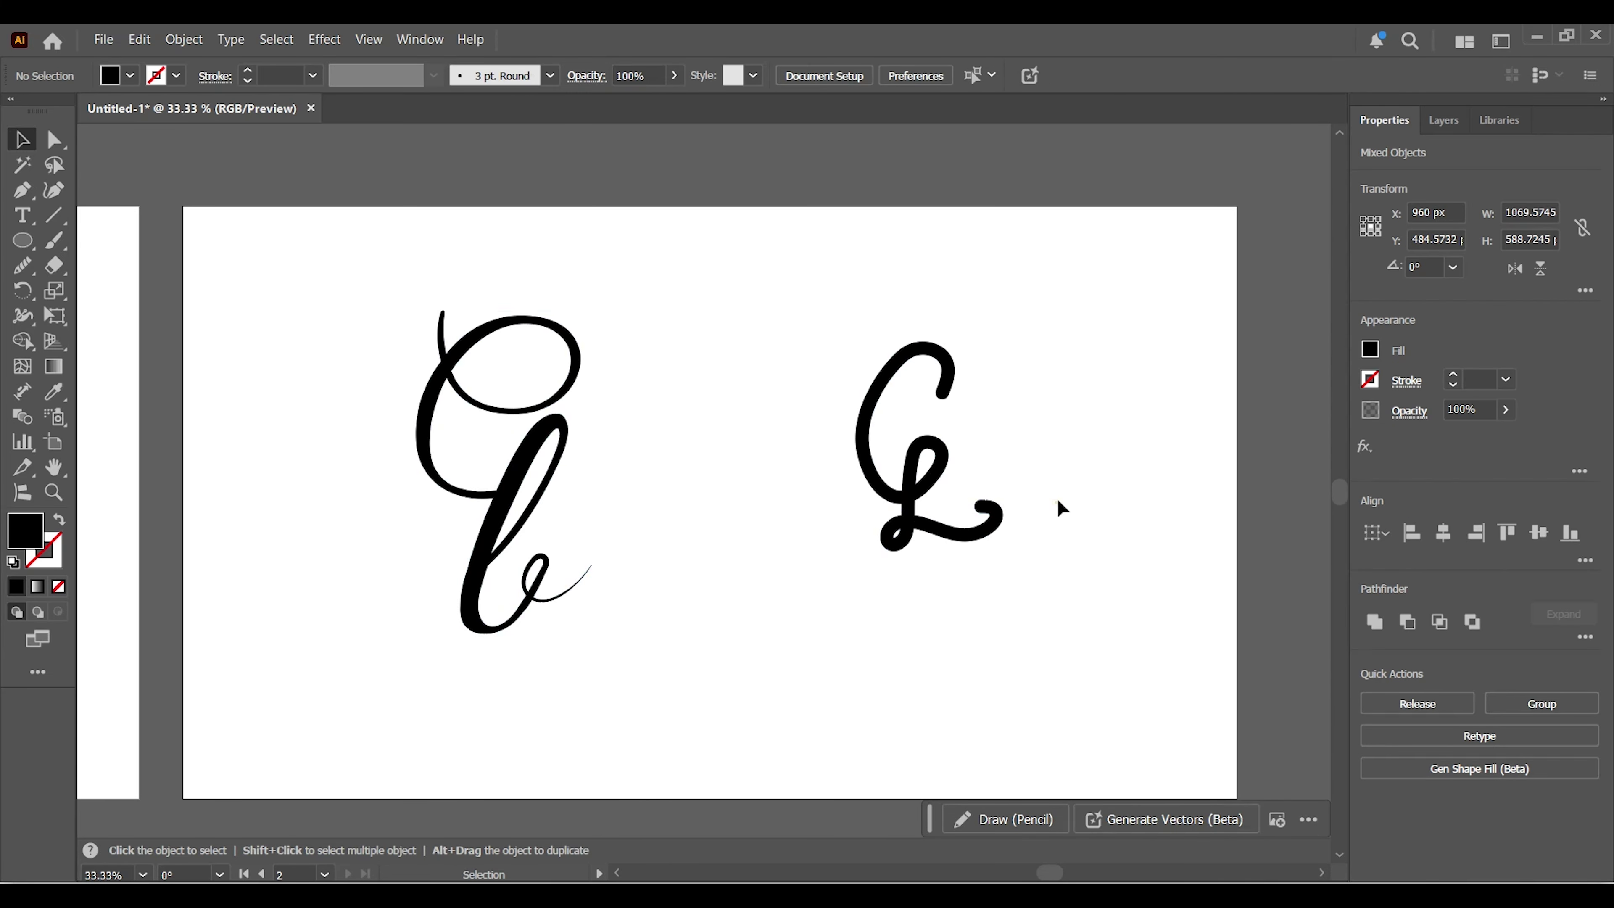
{"action": "left_click", "coordinate": [859, 438]}
{"action": "left_click_drag", "start_coordinate": [1003, 551], "coordinate": [1027, 592]}
{"action": "left_click_drag", "start_coordinate": [888, 338], "coordinate": [888, 340]}
Offset the traced CL monogram's path inward by -8 px with miter joins
{"action": "left_click", "coordinate": [183, 39]}
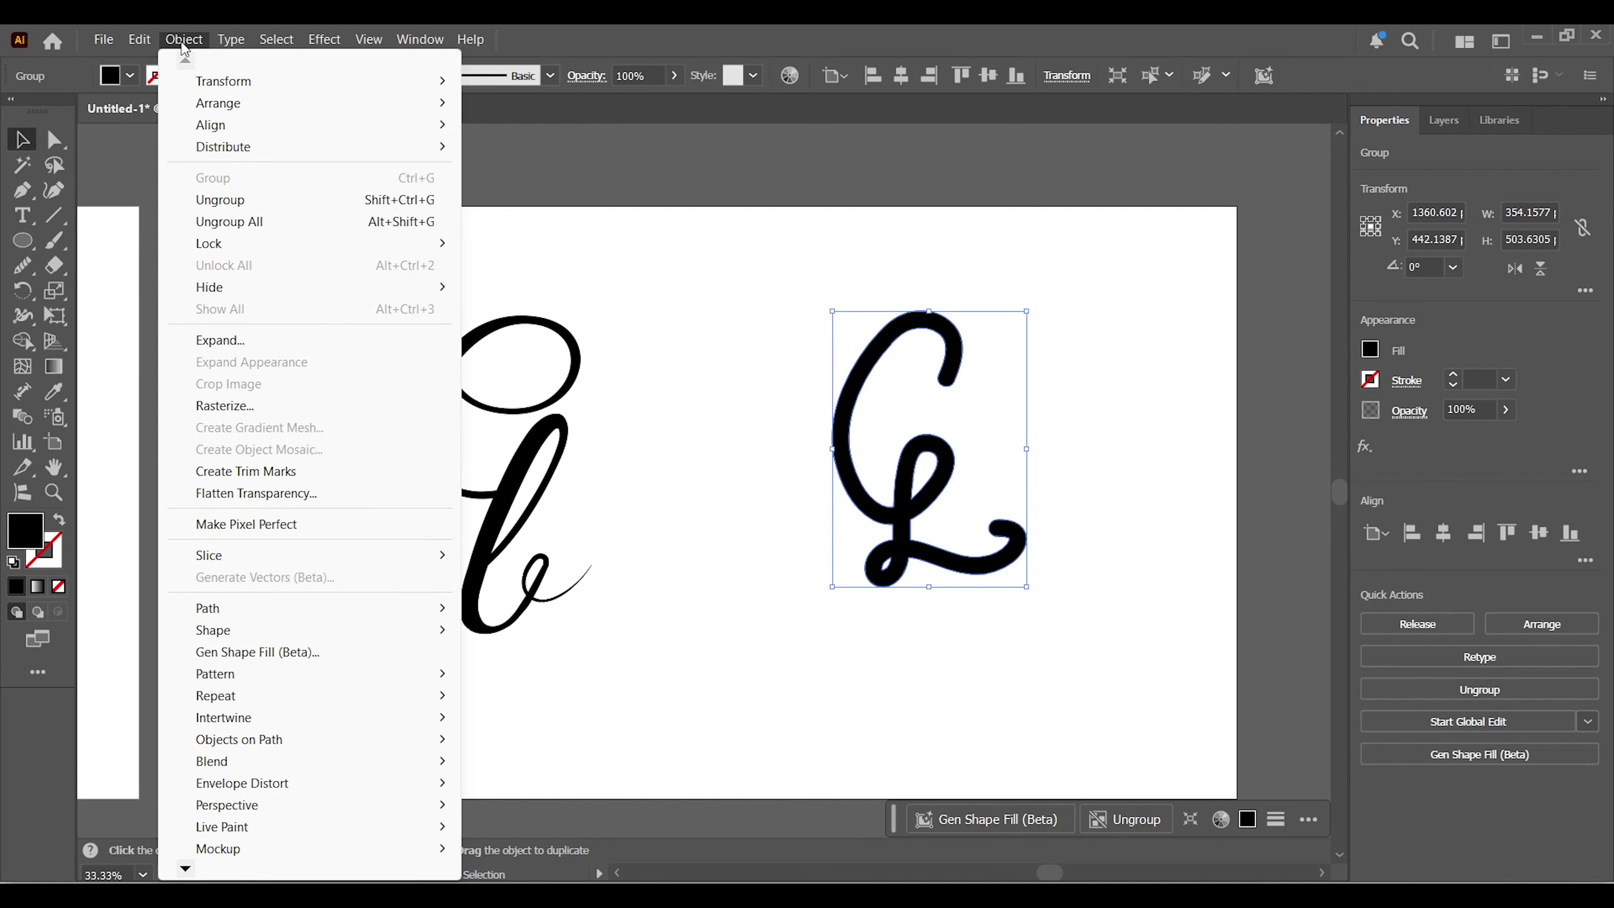
{"action": "left_click", "coordinate": [230, 607]}
{"action": "left_click", "coordinate": [548, 685]}
{"action": "key", "text": "Down"}
{"action": "key", "text": "Down"}
{"action": "key", "text": "Down"}
{"action": "key", "text": "Down"}
{"action": "key", "text": "Down"}
{"action": "key", "text": "Down"}
{"action": "key", "text": "Down"}
{"action": "key", "text": "Down"}
{"action": "key", "text": "Down"}
{"action": "key", "text": "Down"}
{"action": "key", "text": "Down"}
{"action": "key", "text": "Down"}
{"action": "key", "text": "Down"}
{"action": "key", "text": "Down"}
{"action": "key", "text": "Down"}
{"action": "key", "text": "Down"}
{"action": "key", "text": "Down"}
{"action": "key", "text": "Down"}
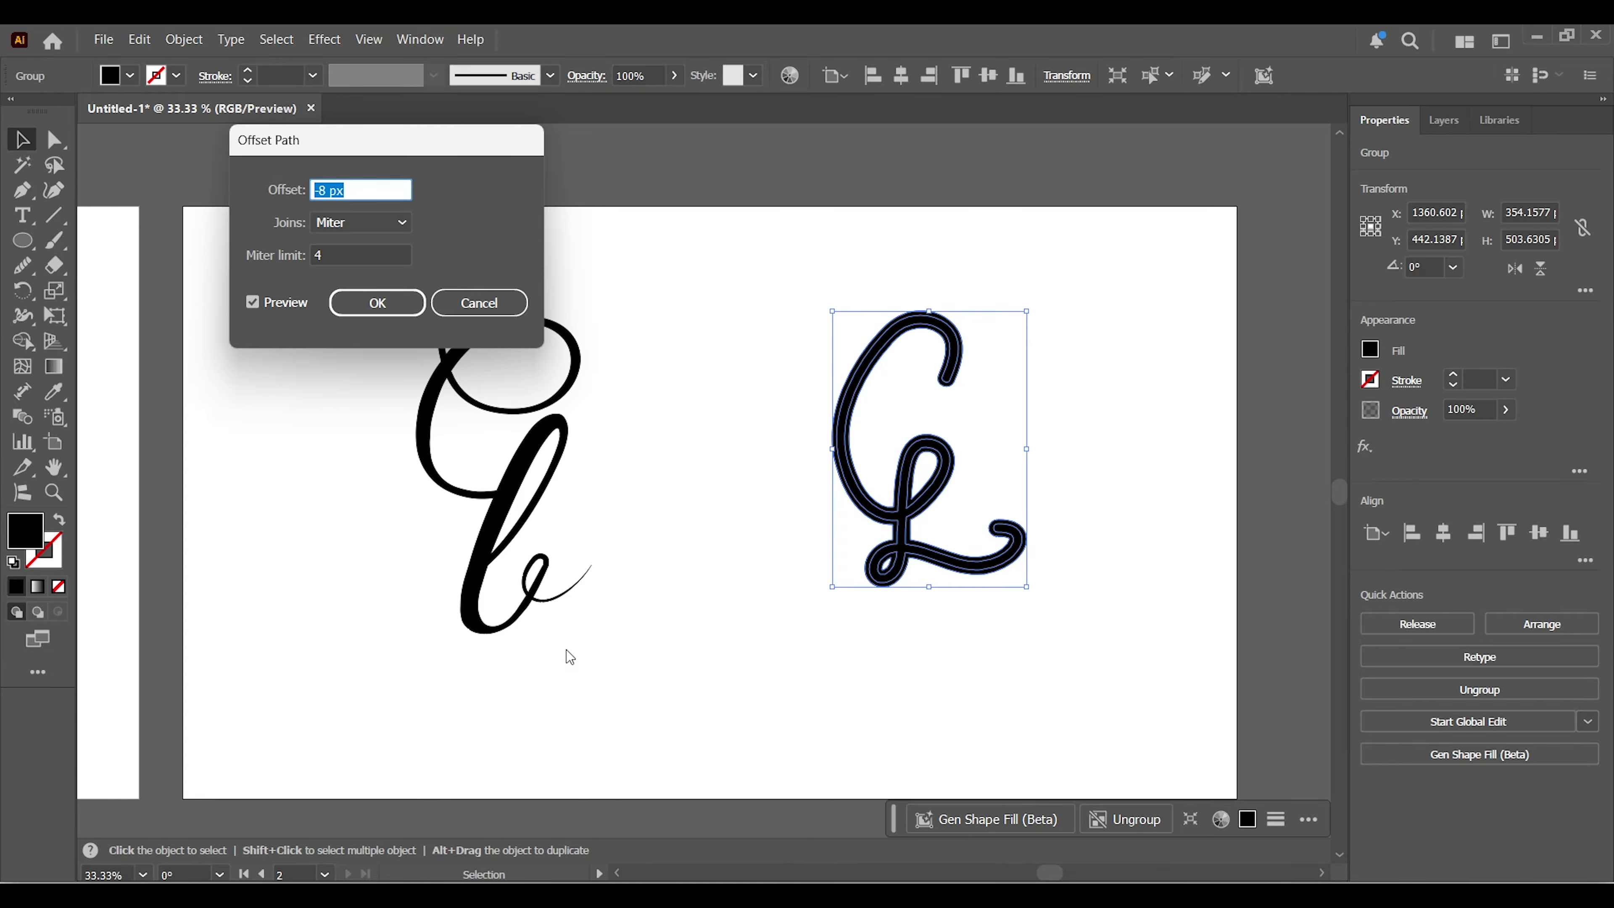
{"action": "left_click", "coordinate": [402, 304]}
{"action": "left_click", "coordinate": [678, 402]}
Try releasing the compound path of the offset CL monogram
{"action": "left_click", "coordinate": [838, 445]}
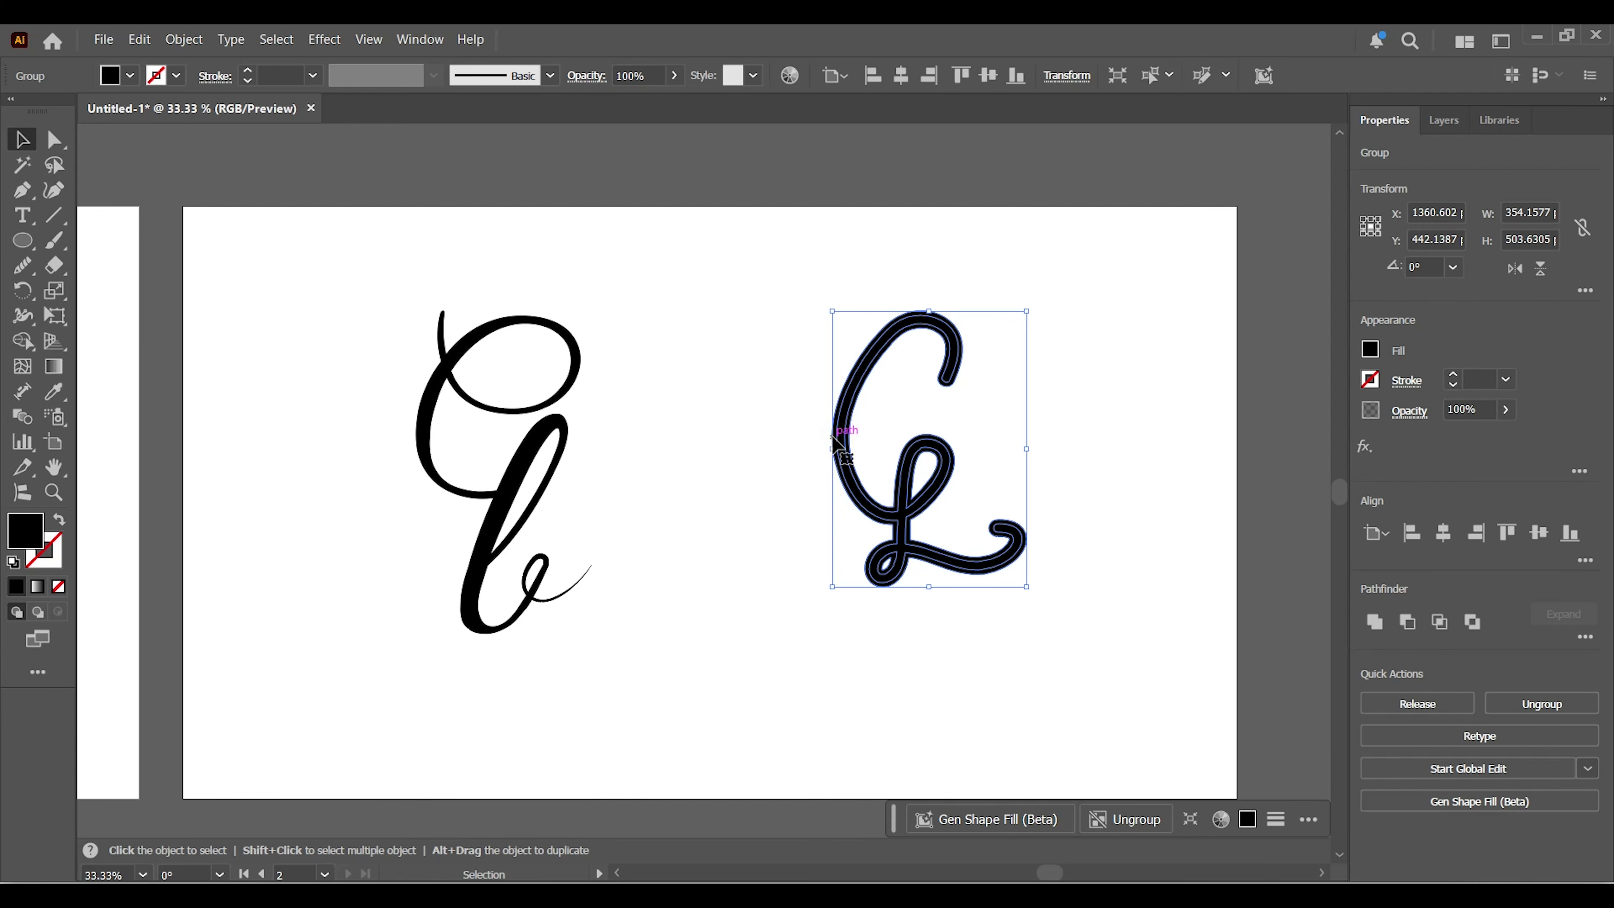
{"action": "left_click", "coordinate": [1415, 704]}
{"action": "key", "text": "ctrl+z"}
Delete the outer band of the offset CL monogram with Shape Builder, keeping only the thinner inner strokes
{"action": "key", "text": "z"}
{"action": "left_click", "coordinate": [917, 505]}
{"action": "key", "text": "v"}
{"action": "key", "text": "shift+m"}
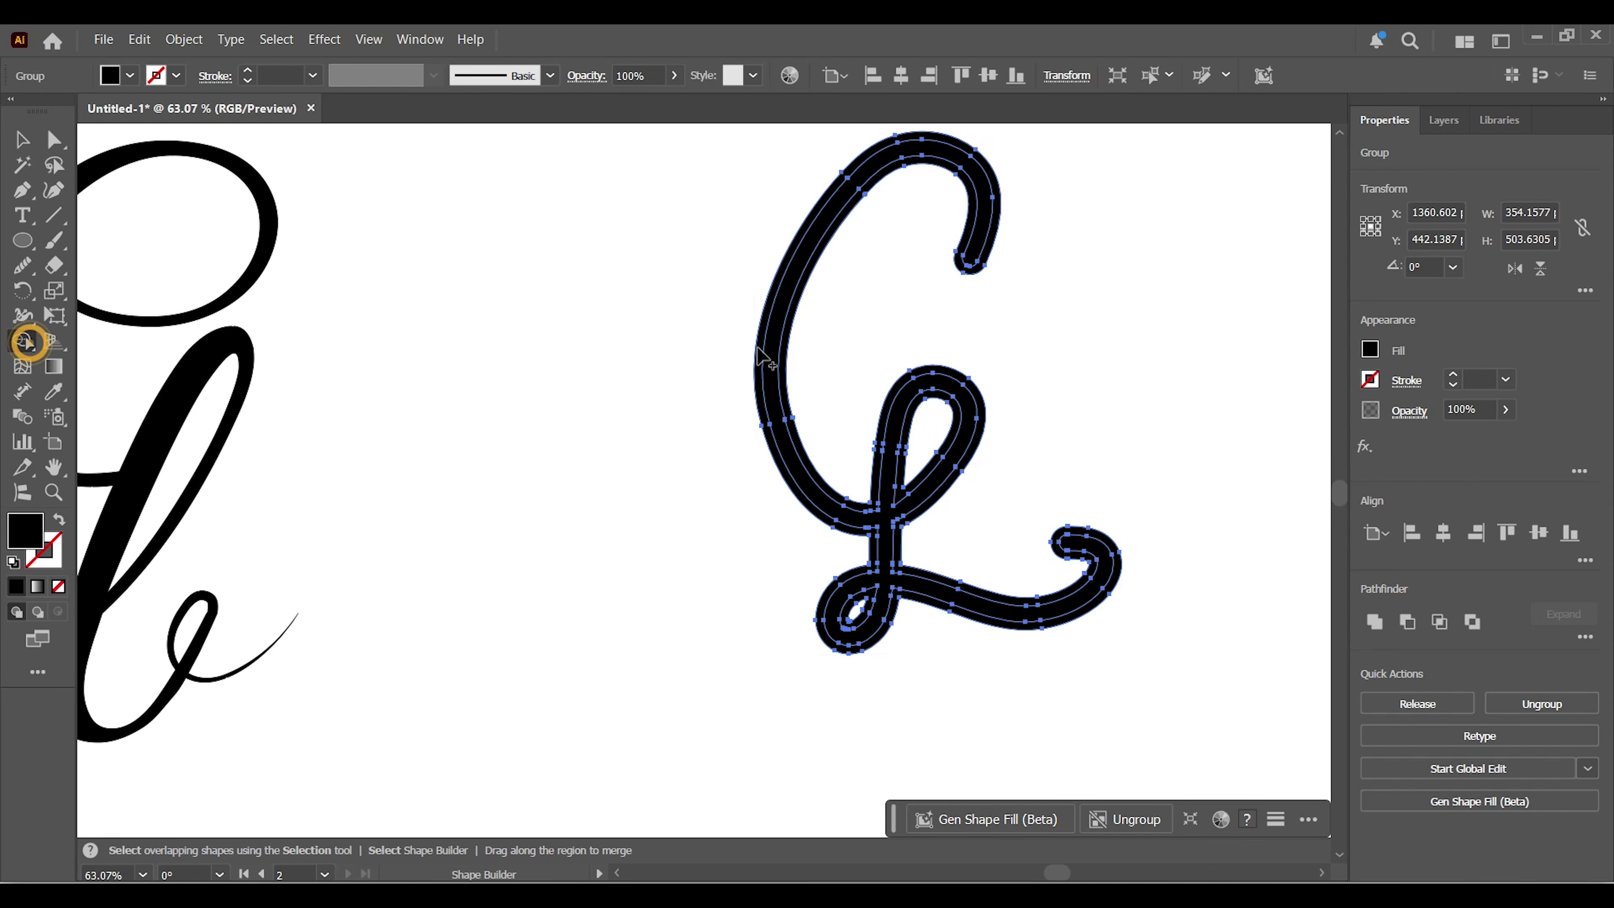
{"action": "left_click", "coordinate": [764, 350], "text": "alt"}
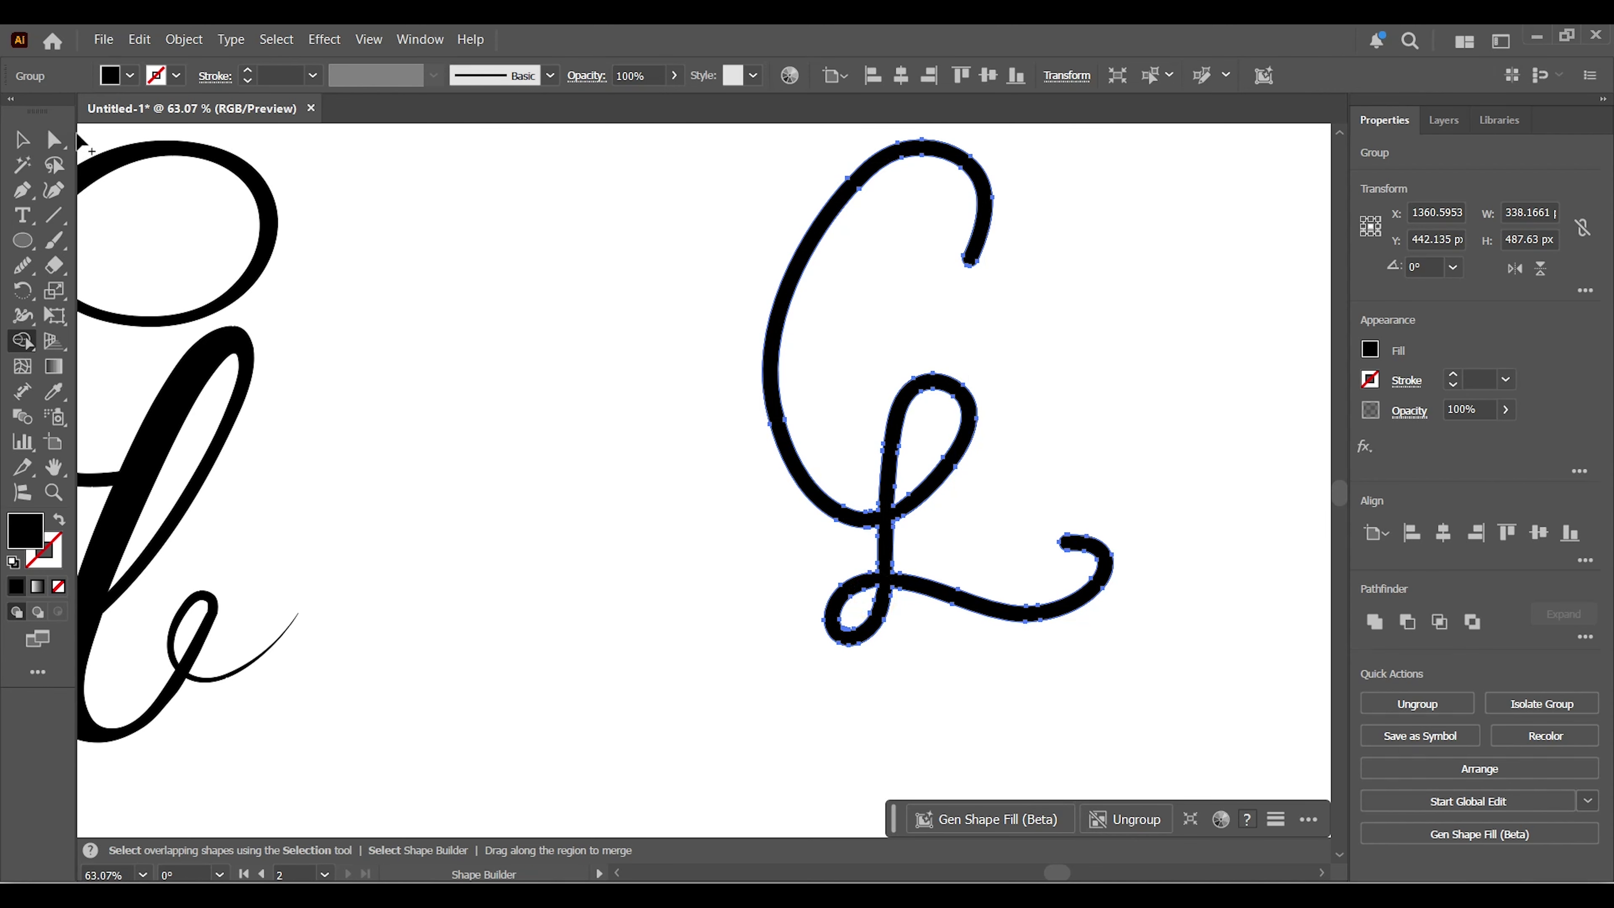
{"action": "key", "text": "v"}
{"action": "left_click", "coordinate": [623, 415]}
{"action": "key", "text": "ctrl+0"}
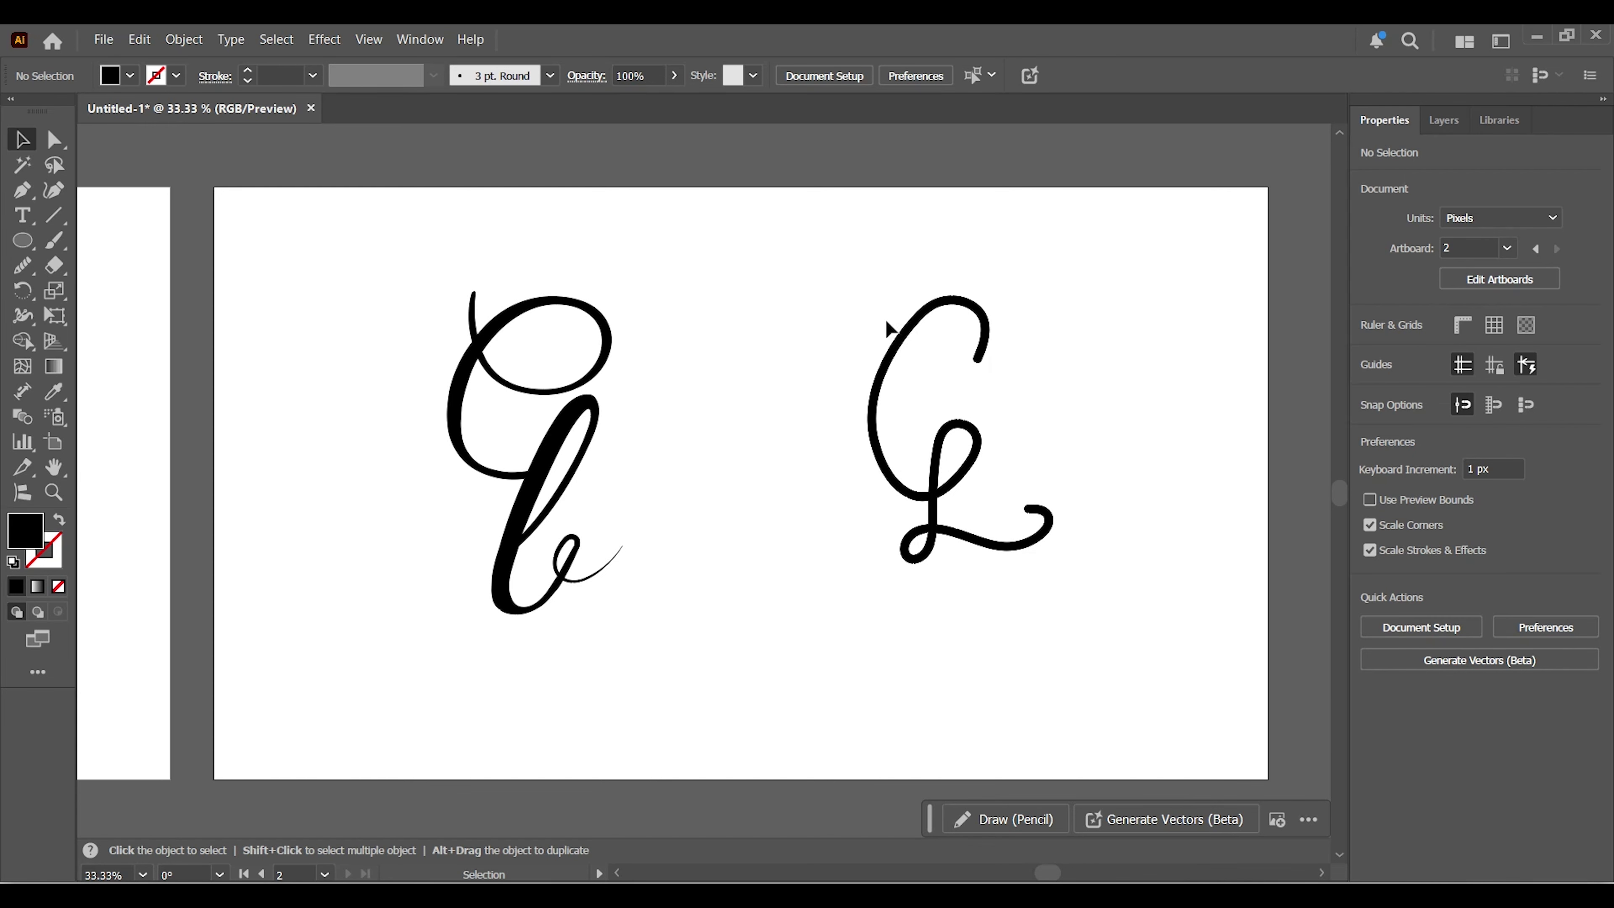
Scale the traced CL monogram down to about 251 × 362 px and the script monogram to about 235 × 433 px
{"action": "left_click", "coordinate": [888, 328]}
{"action": "left_click_drag", "start_coordinate": [1053, 317], "coordinate": [1024, 342]}
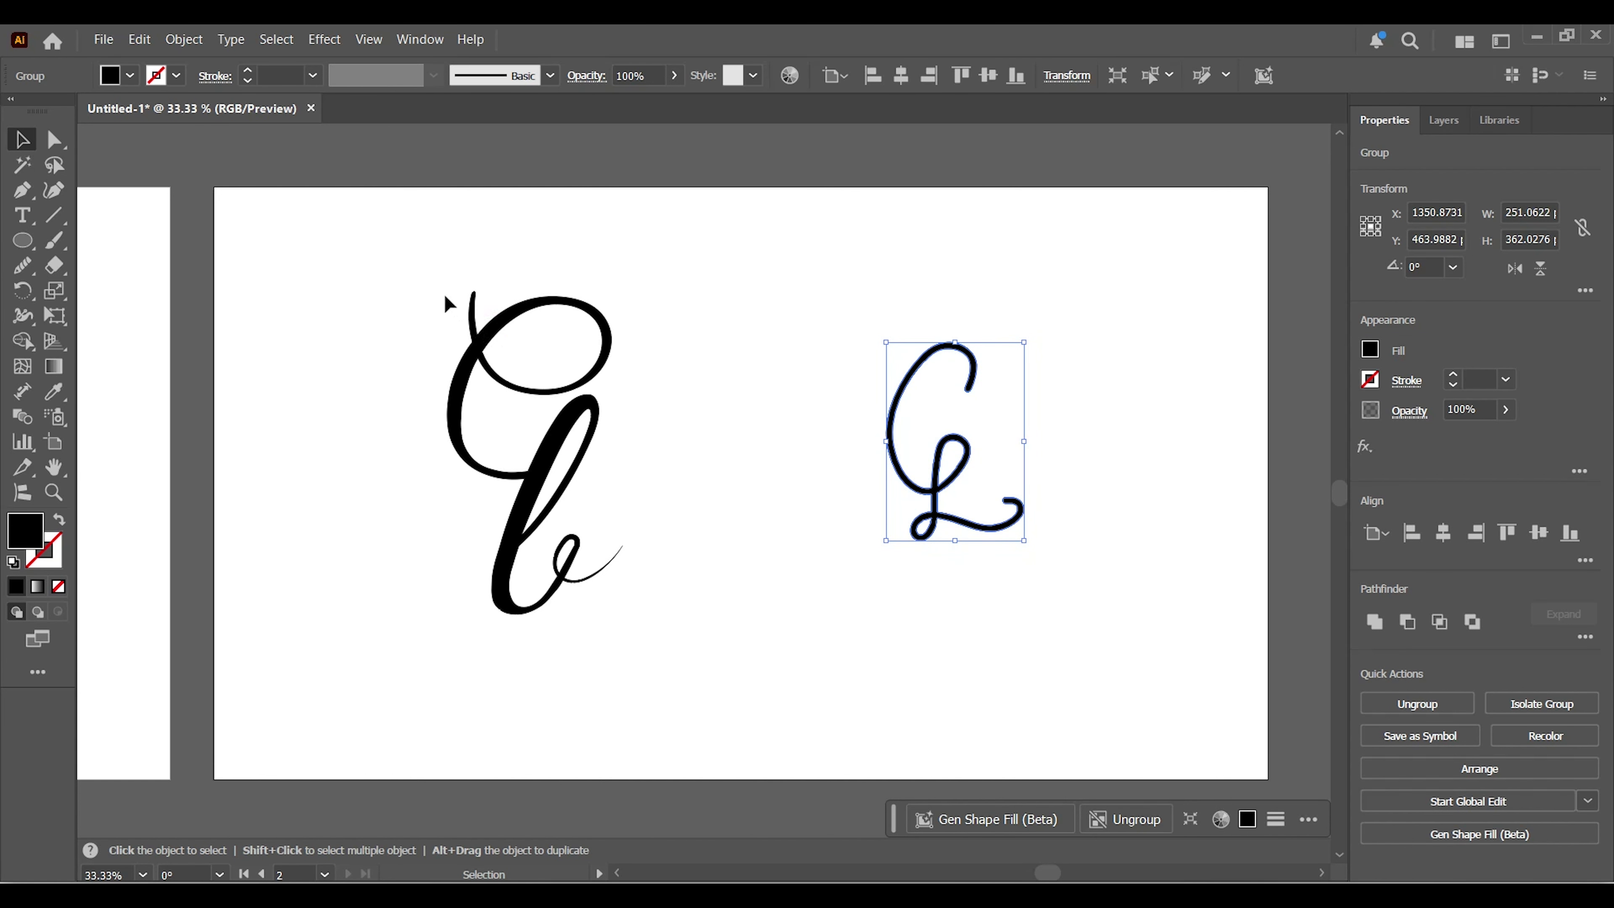
{"action": "left_click_drag", "start_coordinate": [410, 288], "coordinate": [593, 527]}
{"action": "left_click_drag", "start_coordinate": [623, 291], "coordinate": [599, 334]}
{"action": "left_click", "coordinate": [752, 591]}
Add the two-line text "Clear VULTURE" below the script monogram and enlarge it to about 107 pt
{"action": "key", "text": "t"}
{"action": "left_click", "coordinate": [541, 687]}
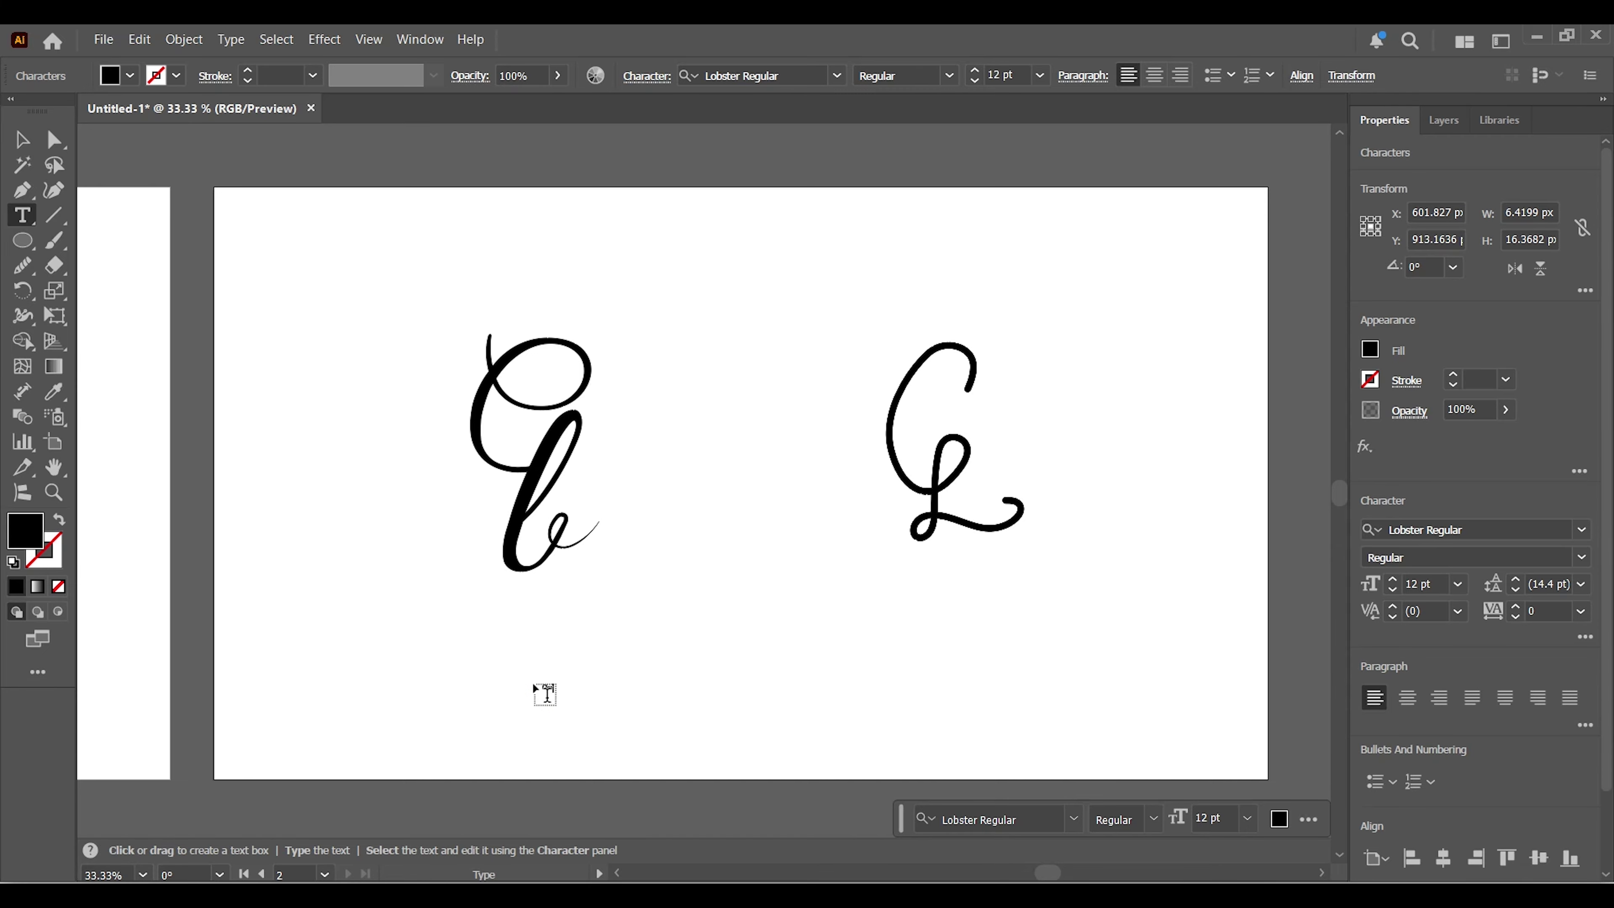
{"action": "type", "text": "Clear LECTURE"}
{"action": "left_click", "coordinate": [19, 139]}
{"action": "left_click_drag", "start_coordinate": [575, 704], "coordinate": [791, 779]}
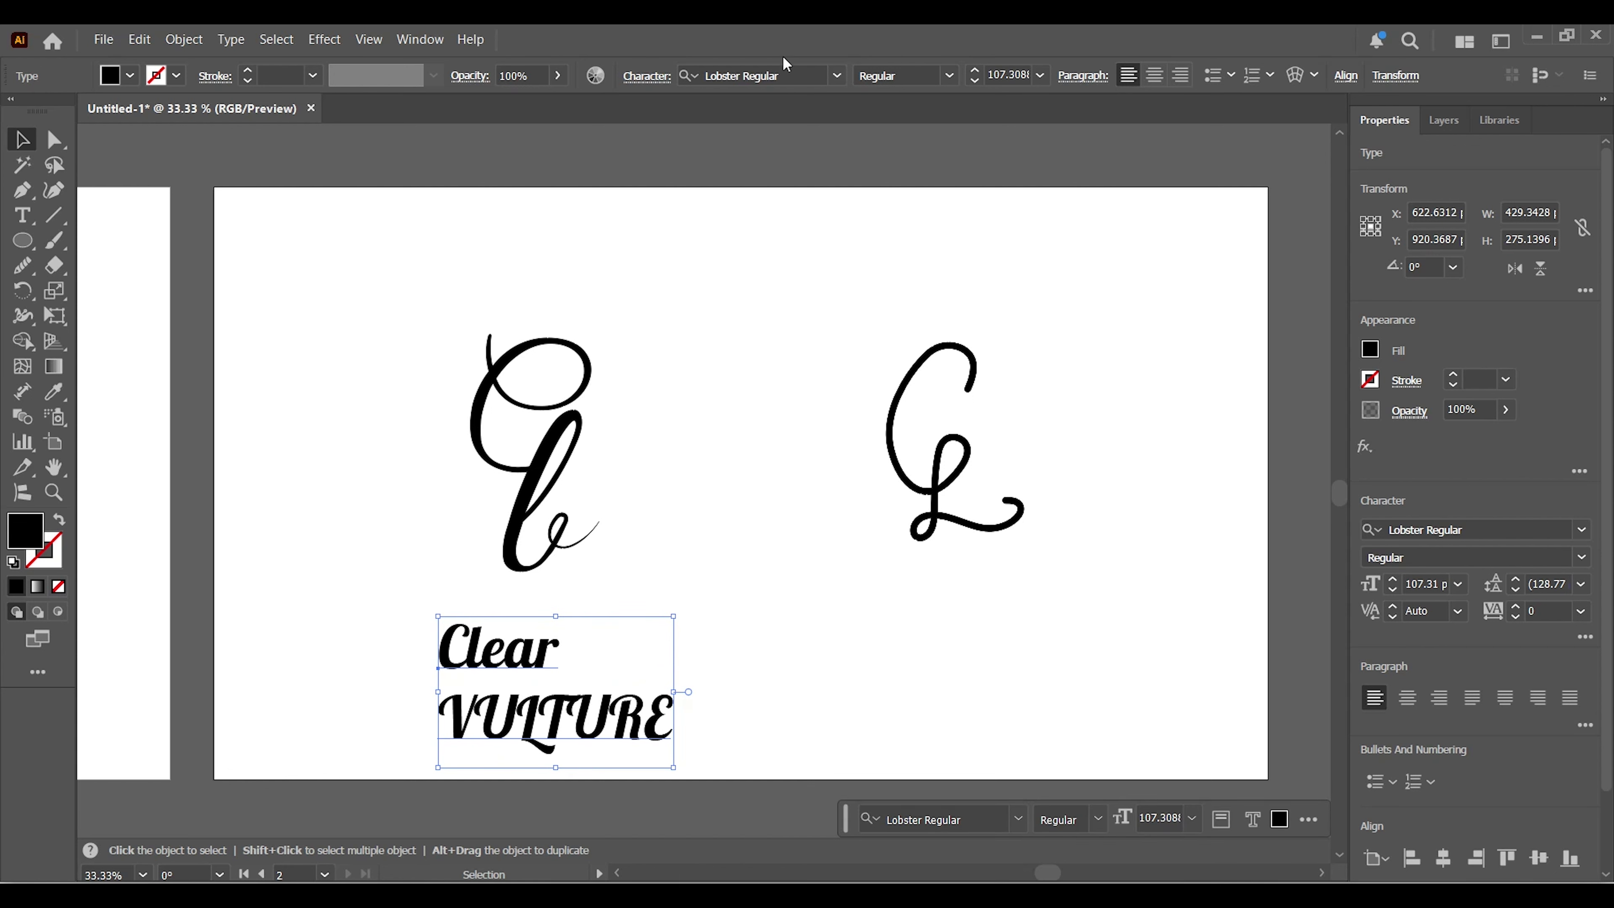
Change the text's font to Great Vibes and move it up closer to the script monogram
{"action": "left_click", "coordinate": [798, 76]}
{"action": "type", "text": "gre"}
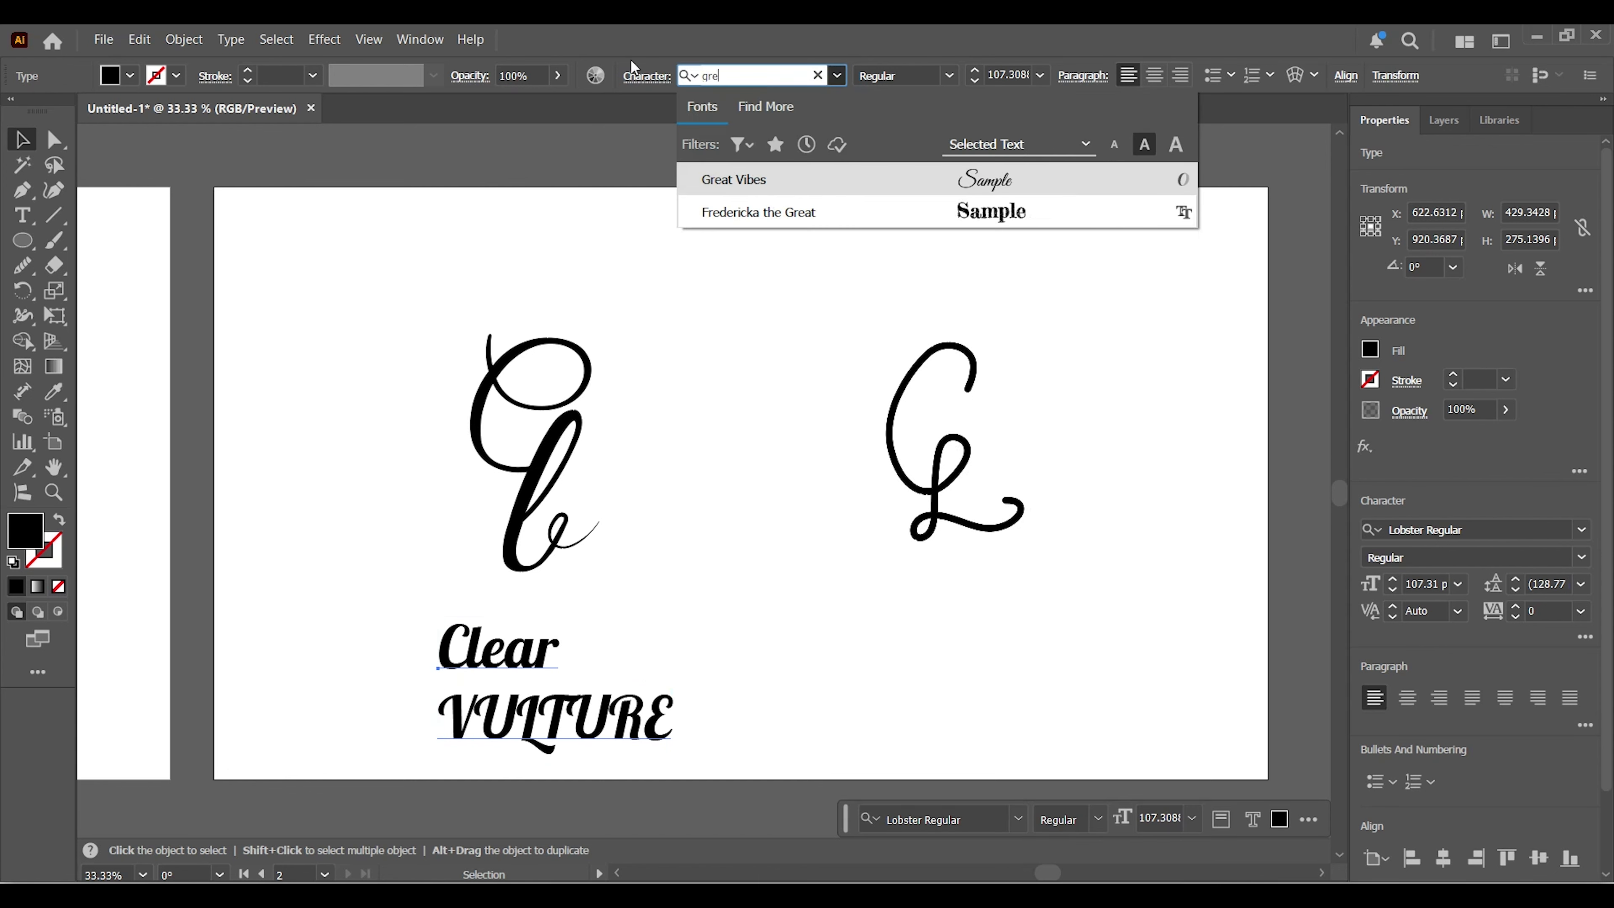
{"action": "left_click", "coordinate": [835, 179]}
{"action": "left_click_drag", "start_coordinate": [608, 728], "coordinate": [572, 688]}
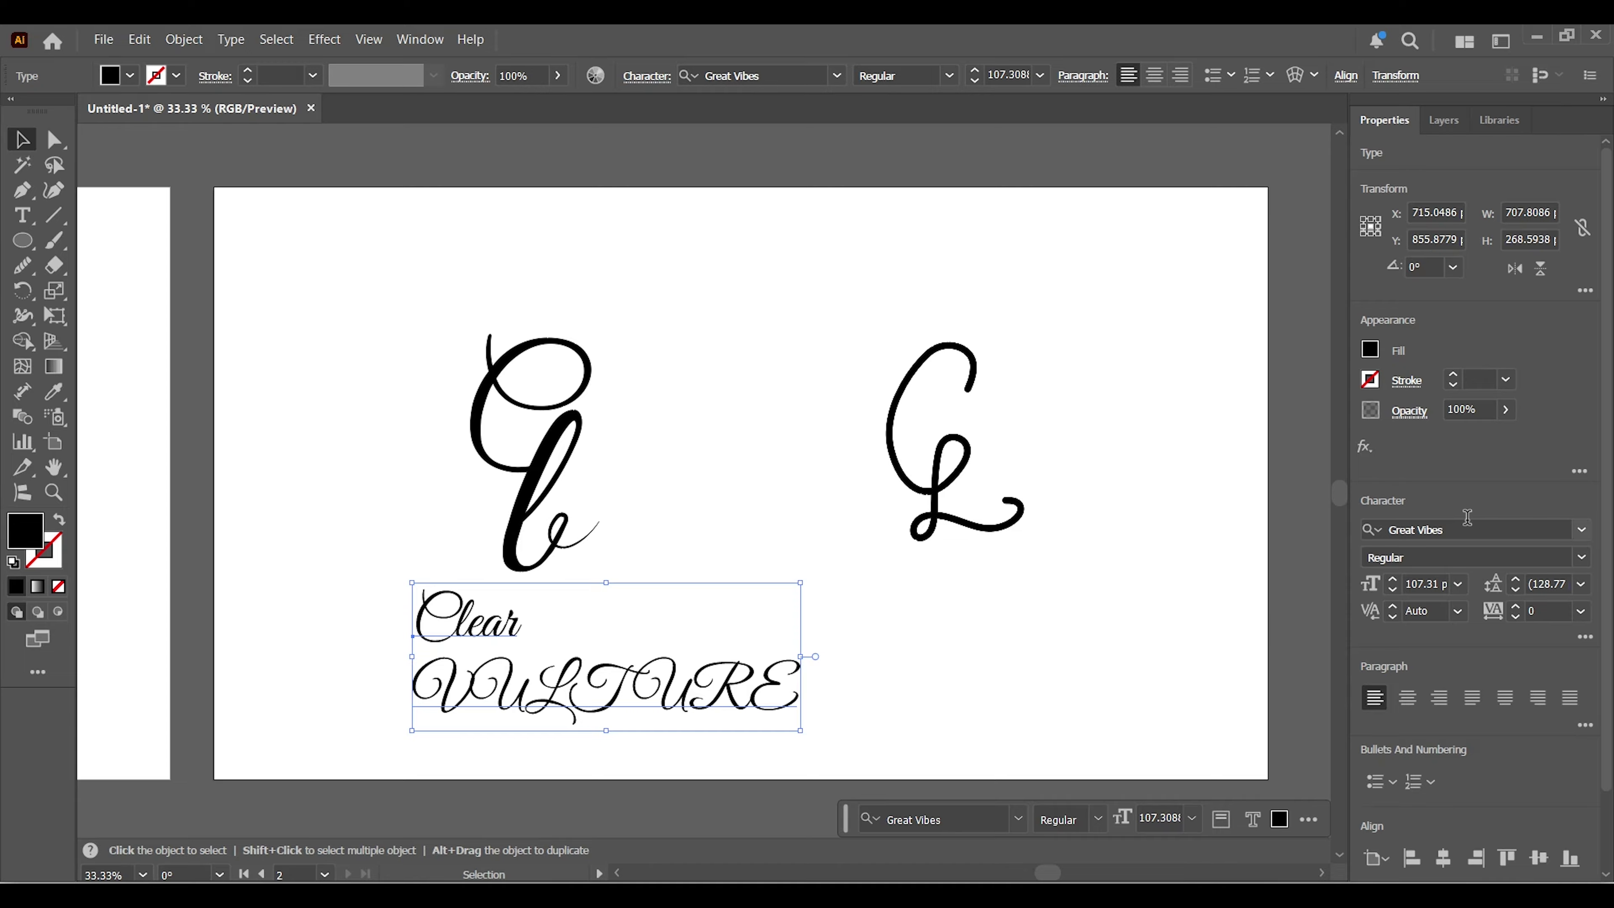
Center-align the two text lines, position them under the script monogram and enlarge the text slightly
{"action": "left_click", "coordinate": [1407, 699]}
{"action": "left_click_drag", "start_coordinate": [460, 699], "coordinate": [568, 693]}
{"action": "left_click_drag", "start_coordinate": [712, 576], "coordinate": [739, 567]}
{"action": "left_click", "coordinate": [482, 433]}
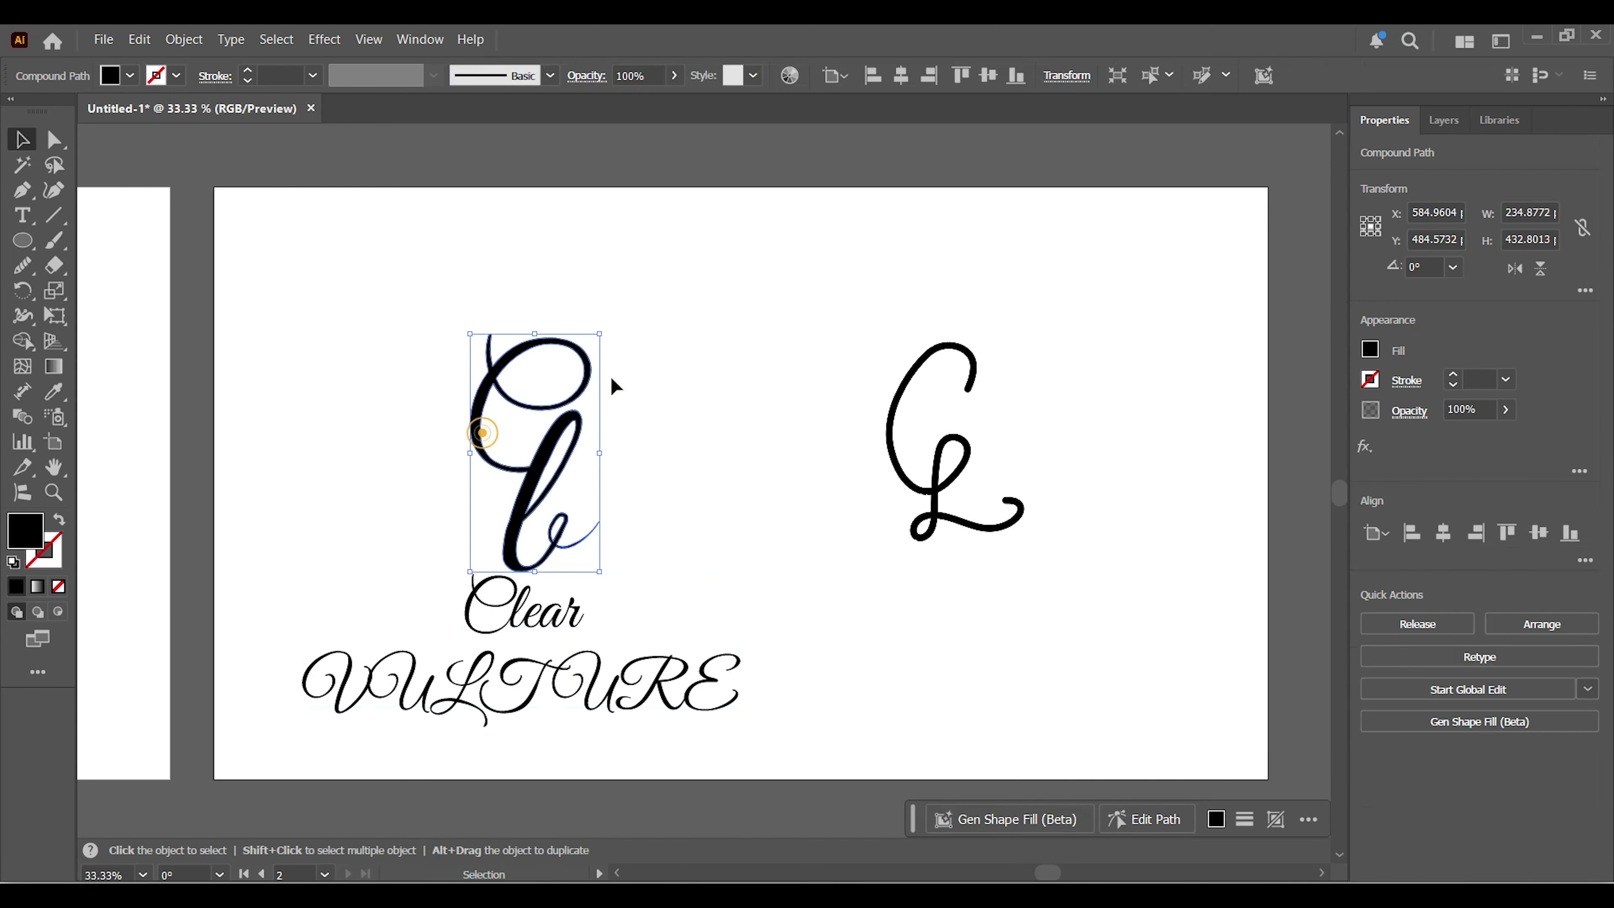
Scale the script monogram down to about 137 × 252 px and move the "Clear VULTURE" text up beneath it
{"action": "left_click_drag", "start_coordinate": [601, 335], "coordinate": [559, 356]}
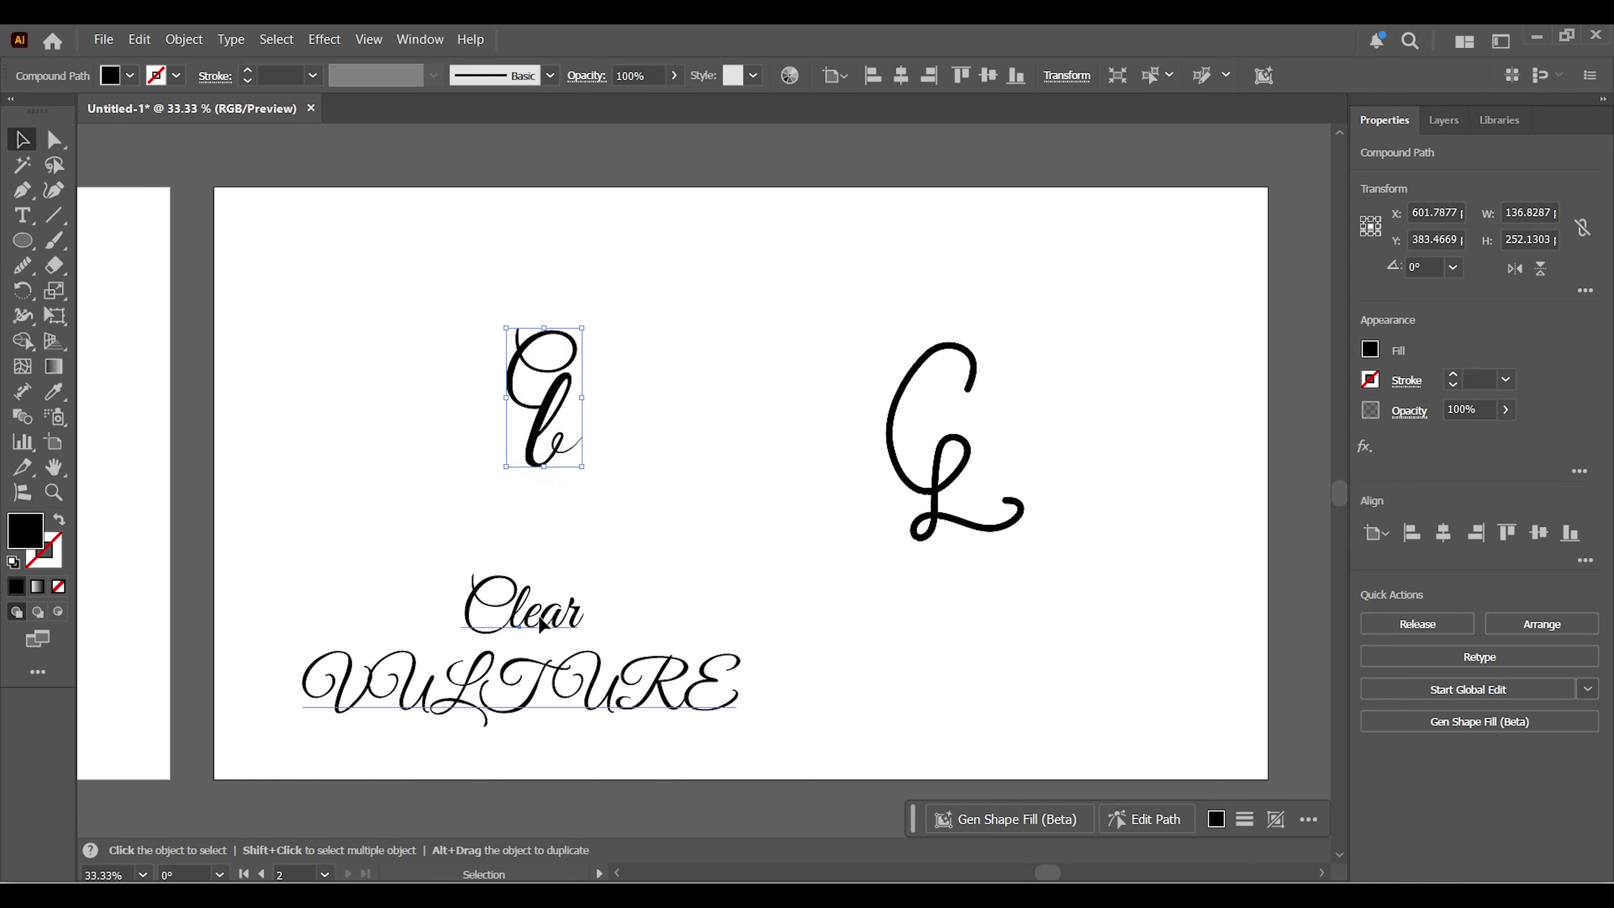
{"action": "left_click", "coordinate": [559, 575]}
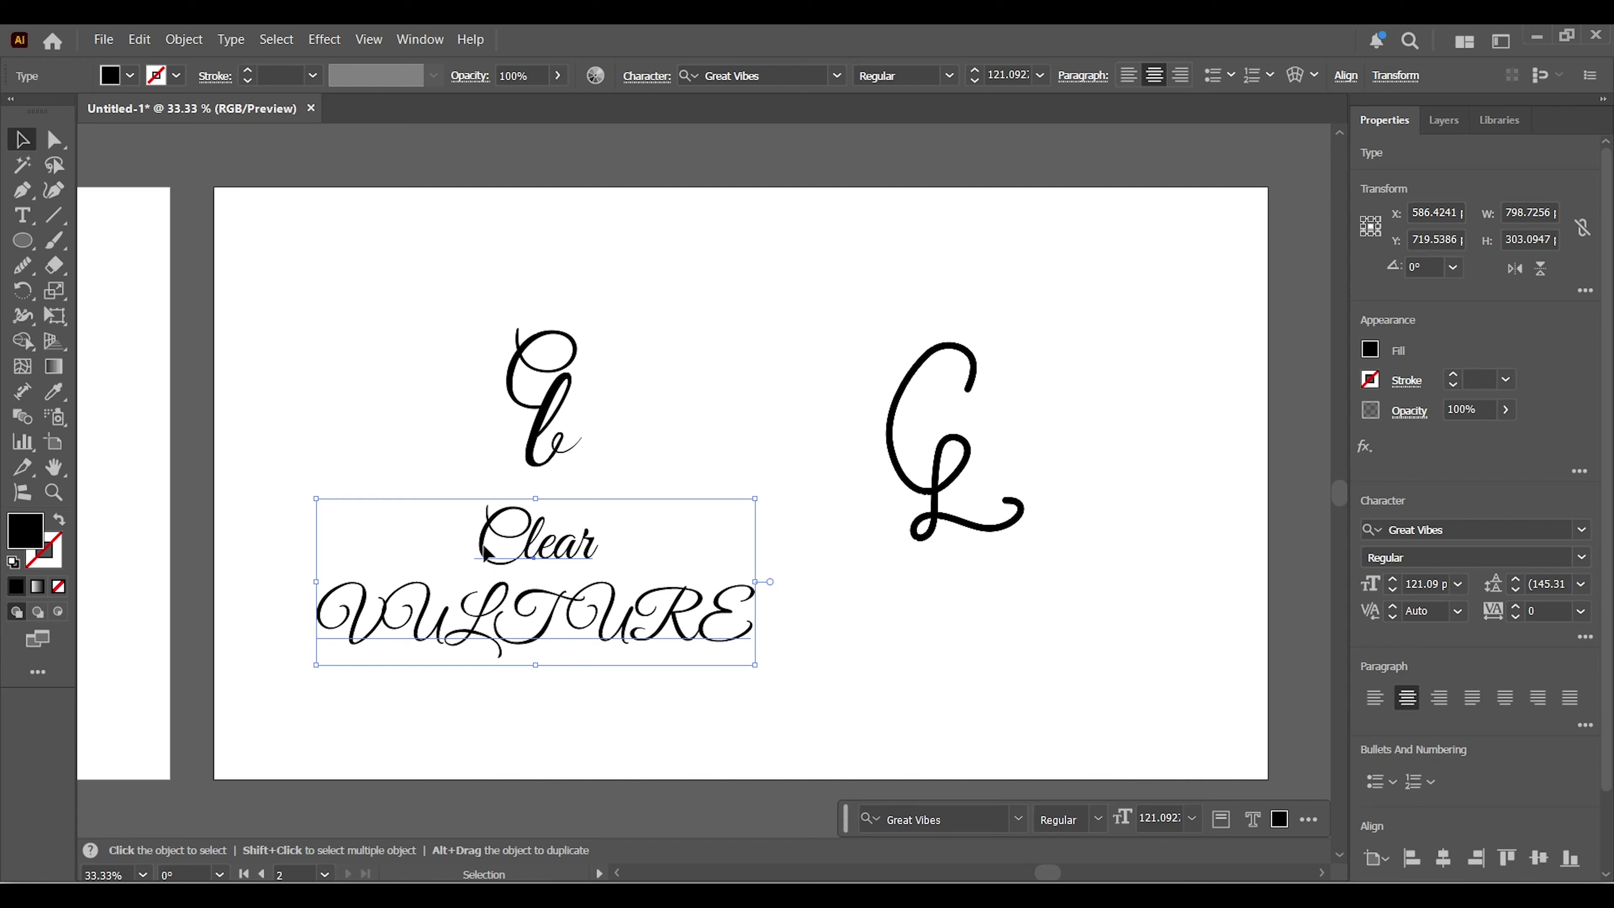
Try Pacifico Regular on the "Clear VULTURE" text and scale the text down to about 105 pt
{"action": "left_click", "coordinate": [783, 75]}
{"action": "type", "text": "pacifi"}
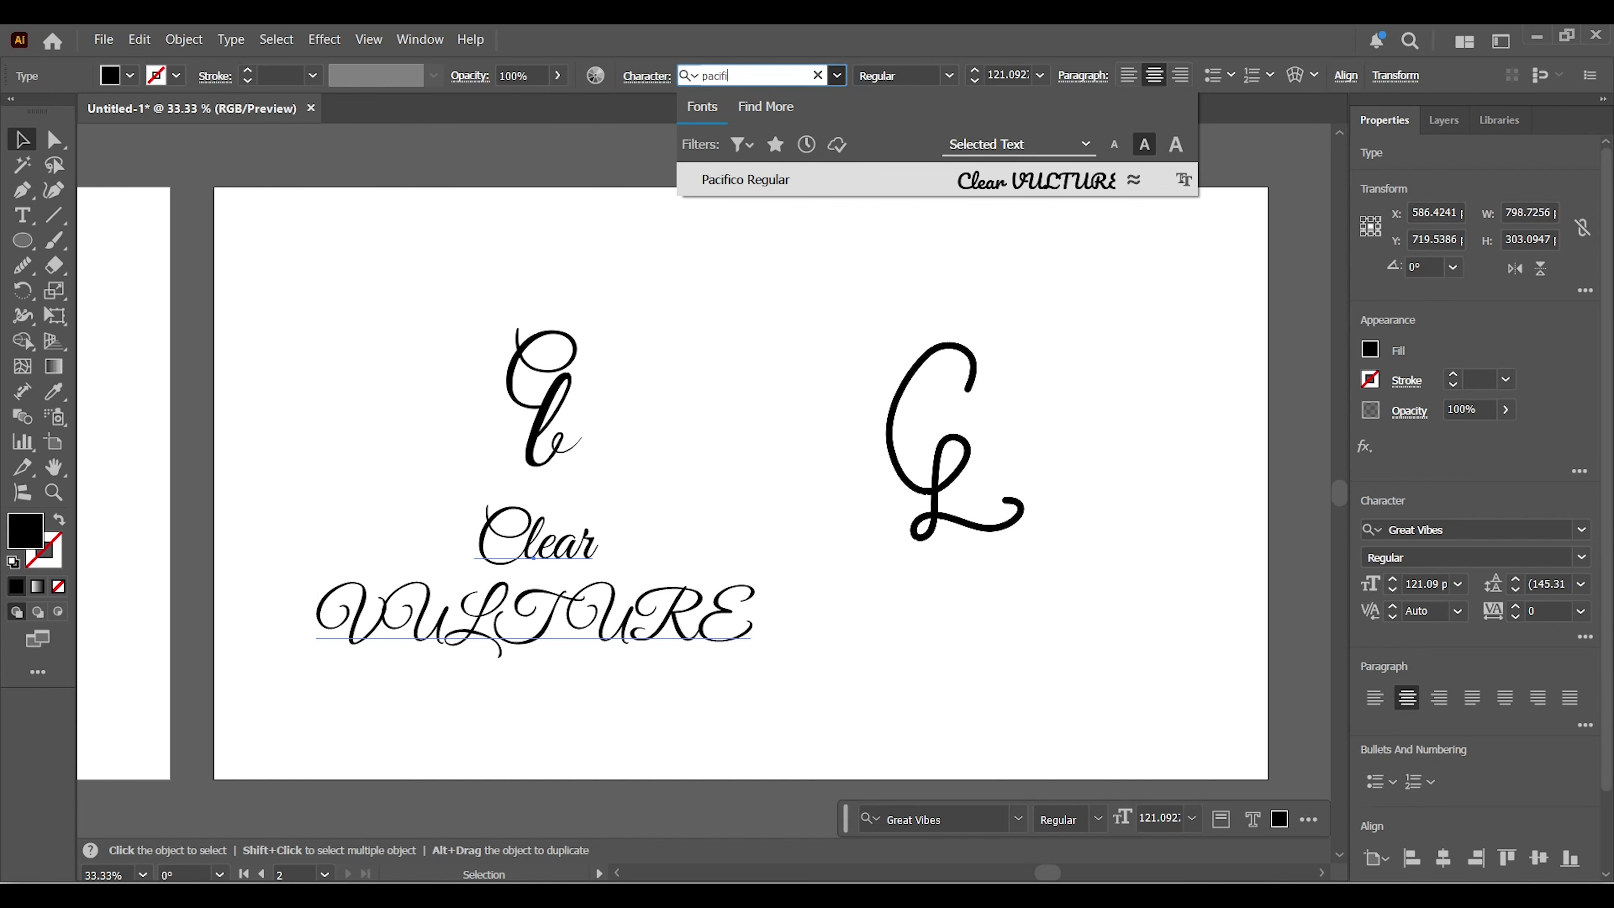
{"action": "type", "text": "co"}
{"action": "left_click", "coordinate": [785, 183]}
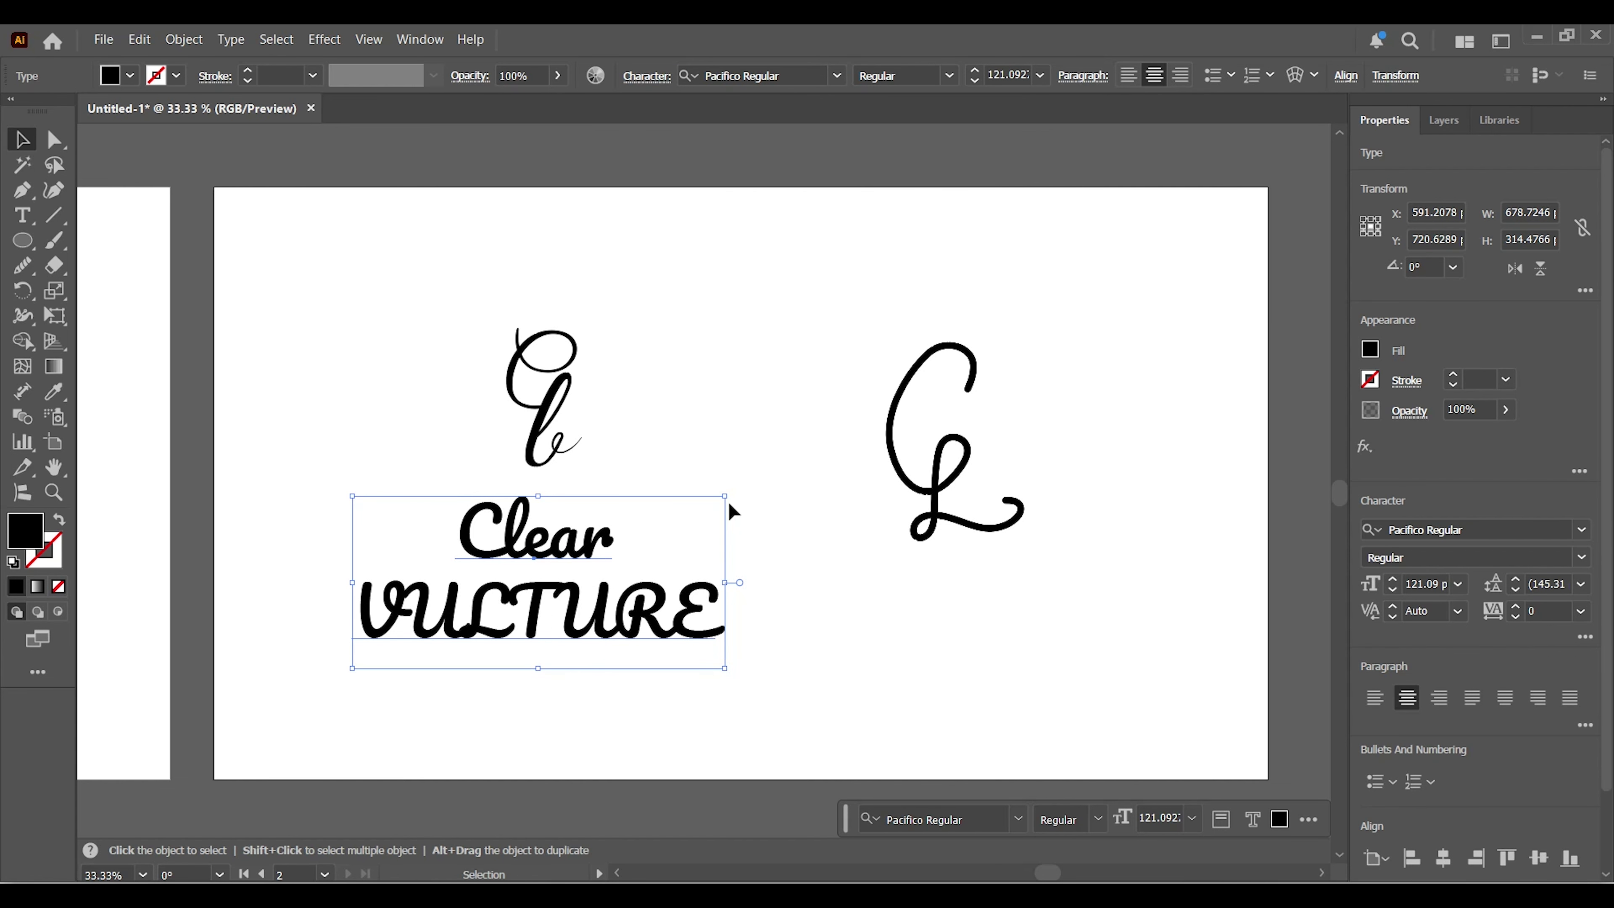
{"action": "left_click_drag", "start_coordinate": [728, 497], "coordinate": [704, 494]}
{"action": "left_click", "coordinate": [727, 636]}
{"action": "left_click_drag", "start_coordinate": [385, 523], "coordinate": [540, 572]}
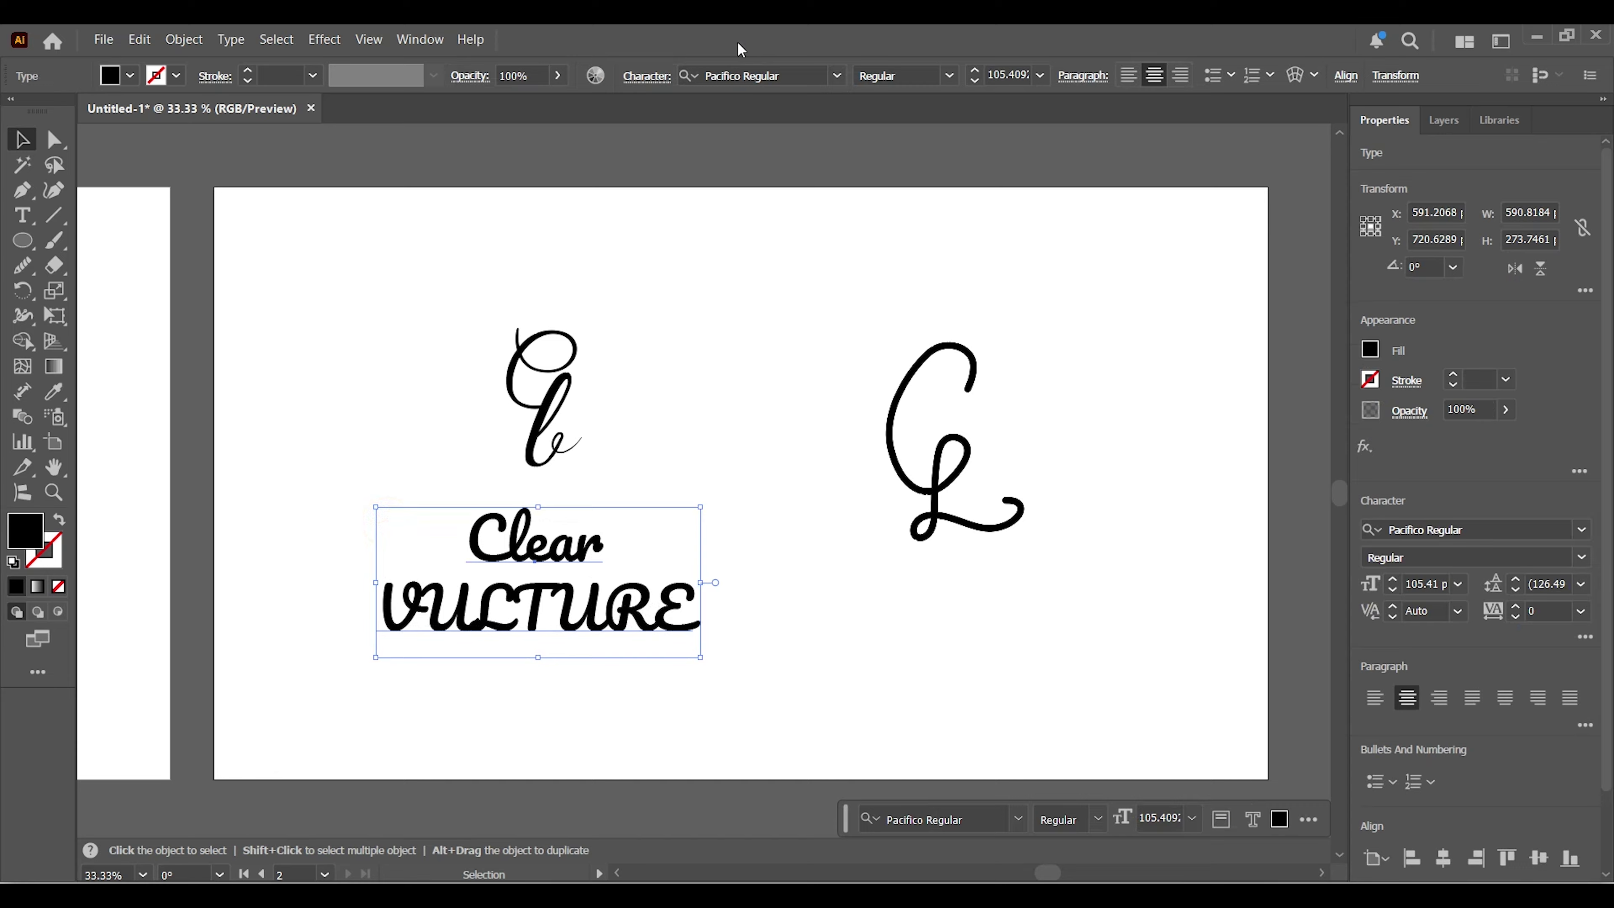
Set the "Clear VULTURE" text in Futura Md BT Medium and move it up closer to the script monogram
{"action": "left_click", "coordinate": [796, 78]}
{"action": "type", "text": "futura"}
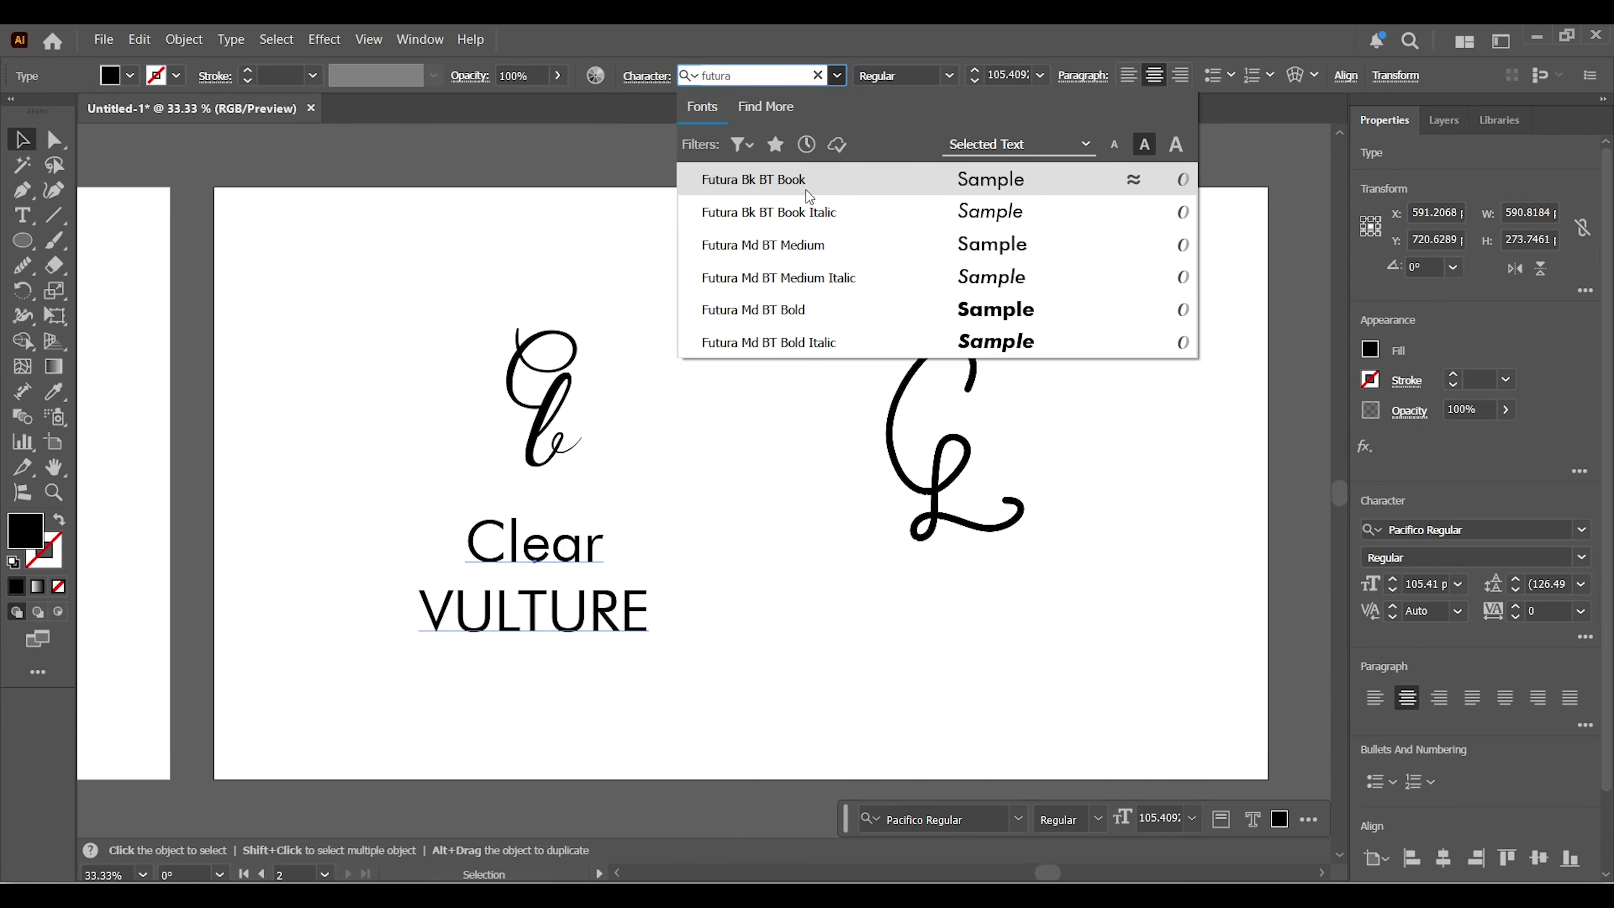
{"action": "left_click", "coordinate": [870, 249]}
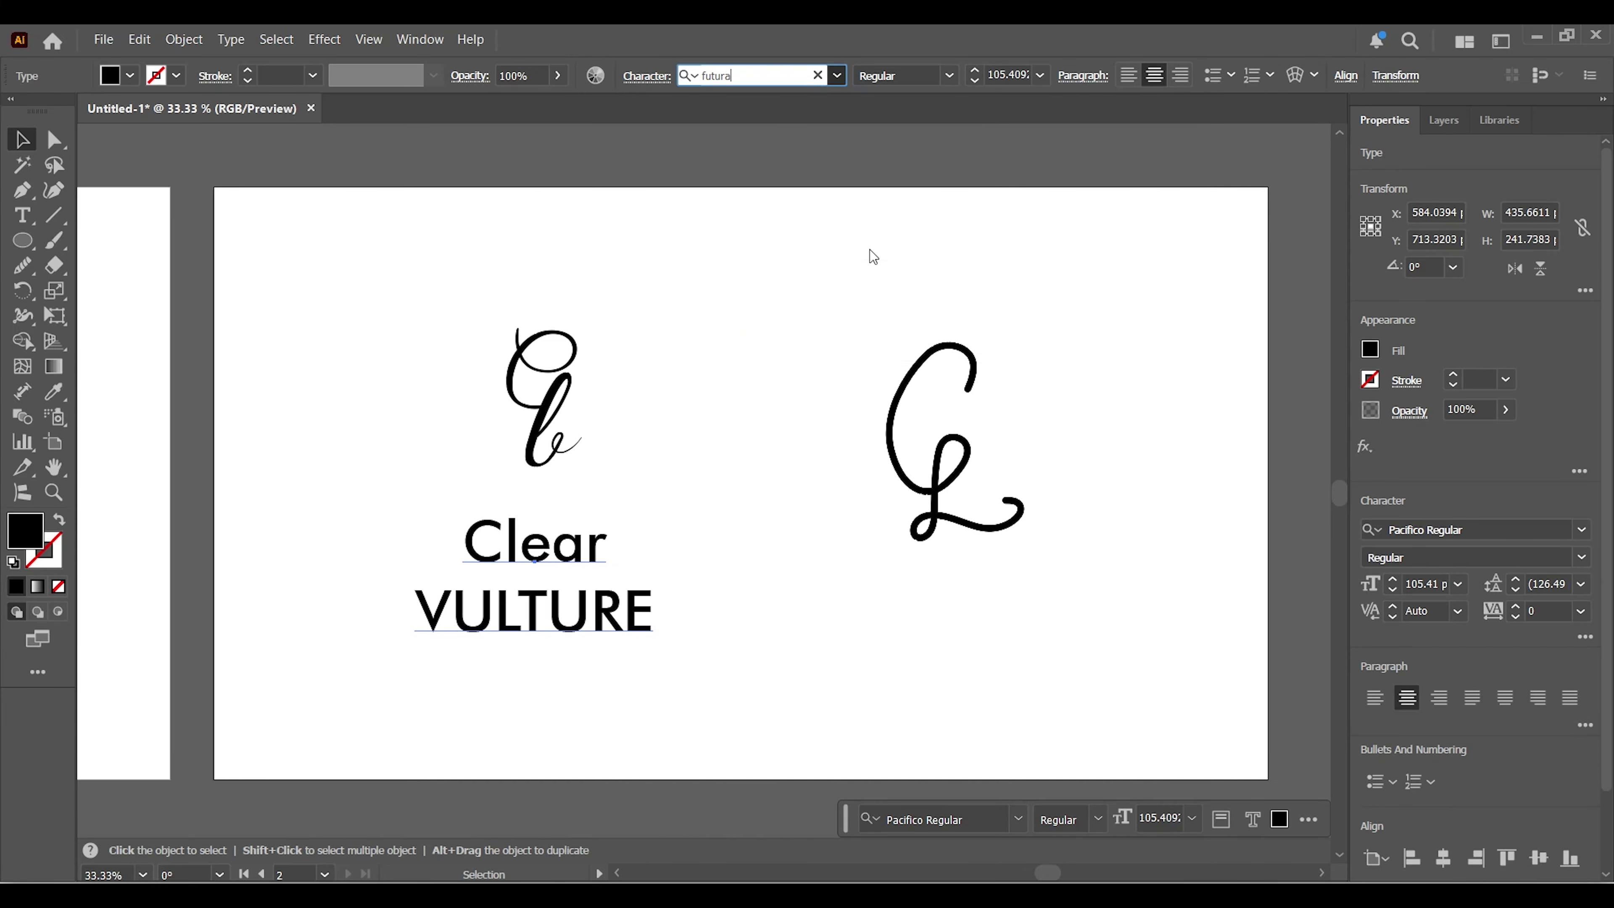
{"action": "mouse_move", "coordinate": [577, 634]}
{"action": "left_mouse_down"}
{"action": "mouse_move", "coordinate": [577, 572]}
{"action": "mouse_move", "coordinate": [576, 602]}
{"action": "left_mouse_up"}
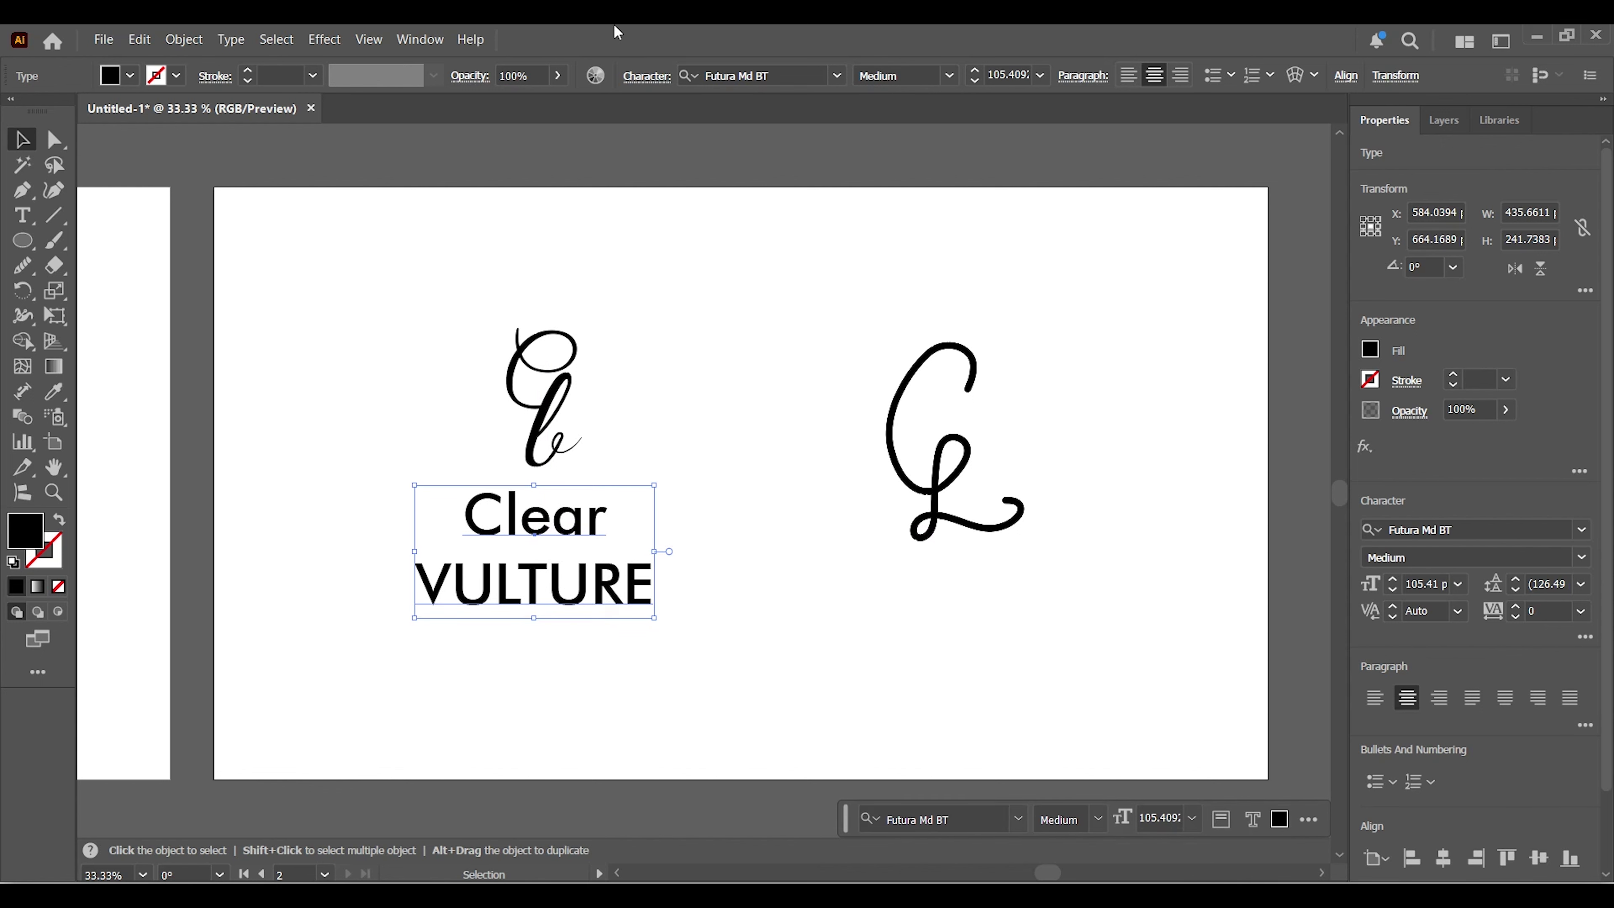
Set the tracking of the "Clear VULTURE" text to 20
{"action": "left_click", "coordinate": [637, 81]}
{"action": "left_click", "coordinate": [587, 197]}
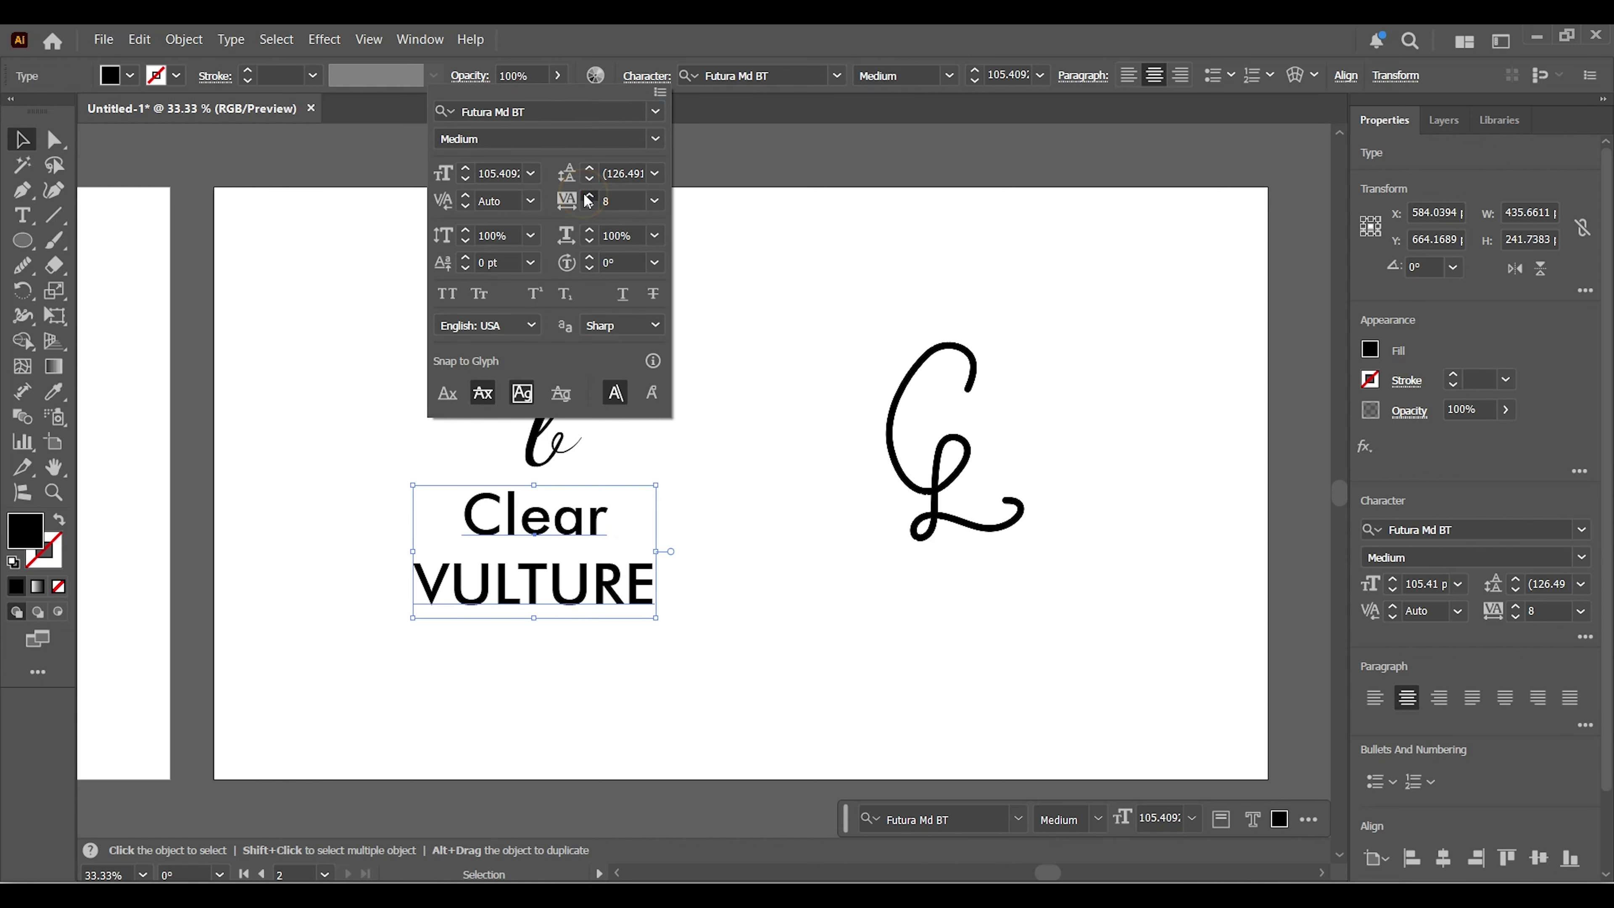
{"action": "left_click", "coordinate": [588, 197]}
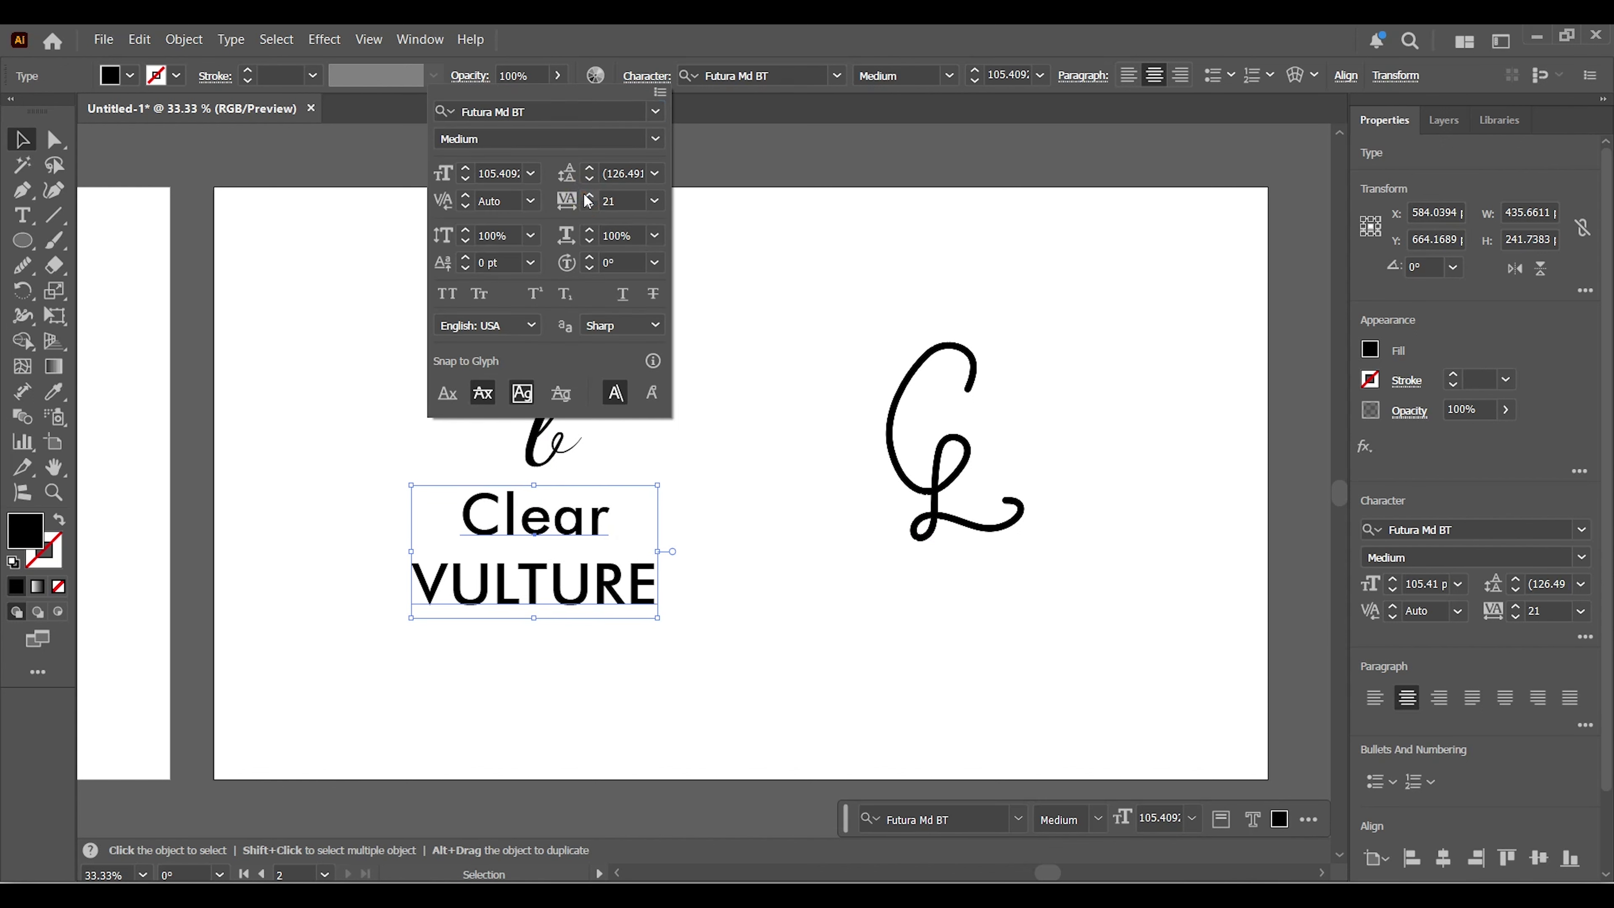
{"action": "left_click", "coordinate": [680, 346]}
{"action": "left_click", "coordinate": [528, 645]}
{"action": "left_click_drag", "start_coordinate": [389, 496], "coordinate": [788, 570]}
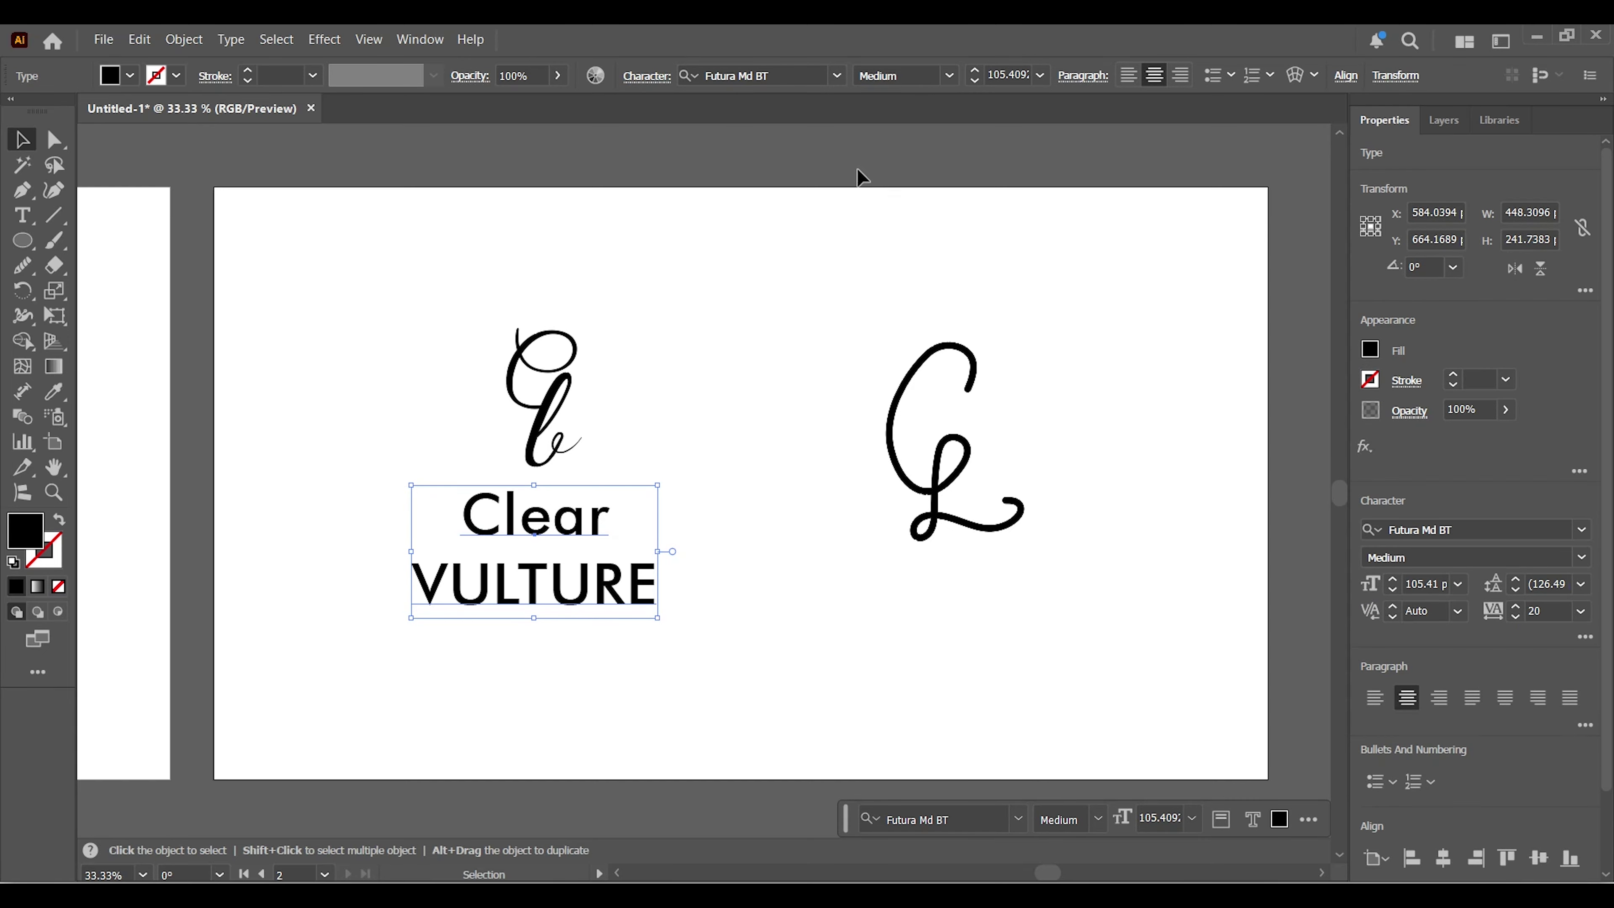
Tighten the leading between the two lines of the "Clear VULTURE" text
{"action": "left_click", "coordinate": [647, 75]}
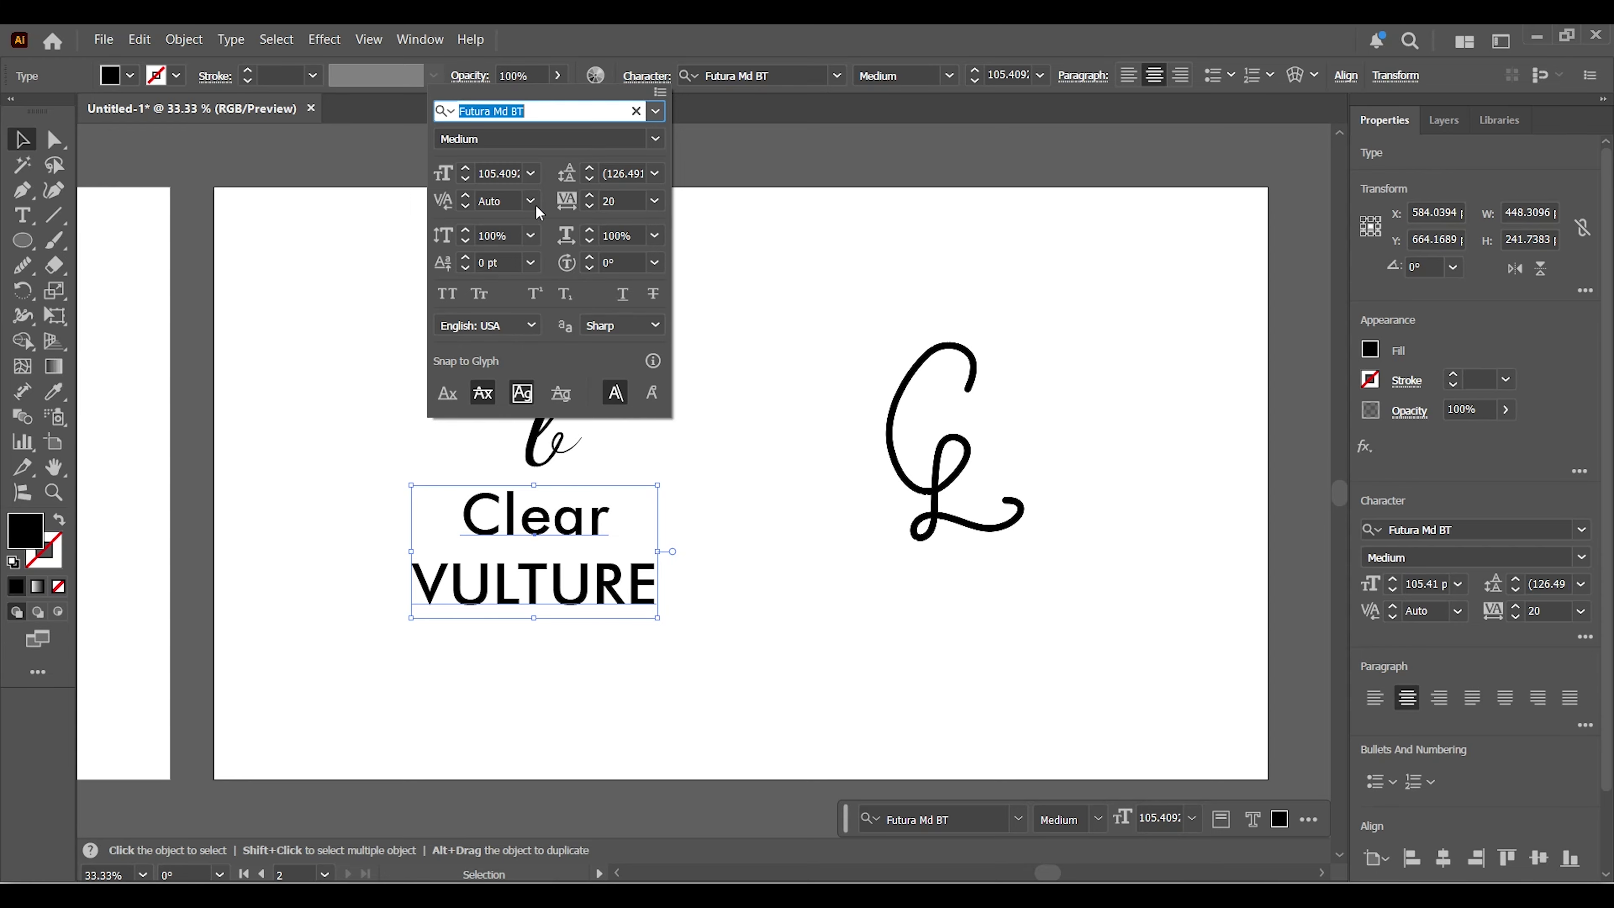
{"action": "left_click", "coordinate": [590, 178]}
{"action": "left_click", "coordinate": [590, 178]}
{"action": "left_click", "coordinate": [590, 179]}
{"action": "left_click", "coordinate": [589, 179]}
{"action": "left_click", "coordinate": [720, 645]}
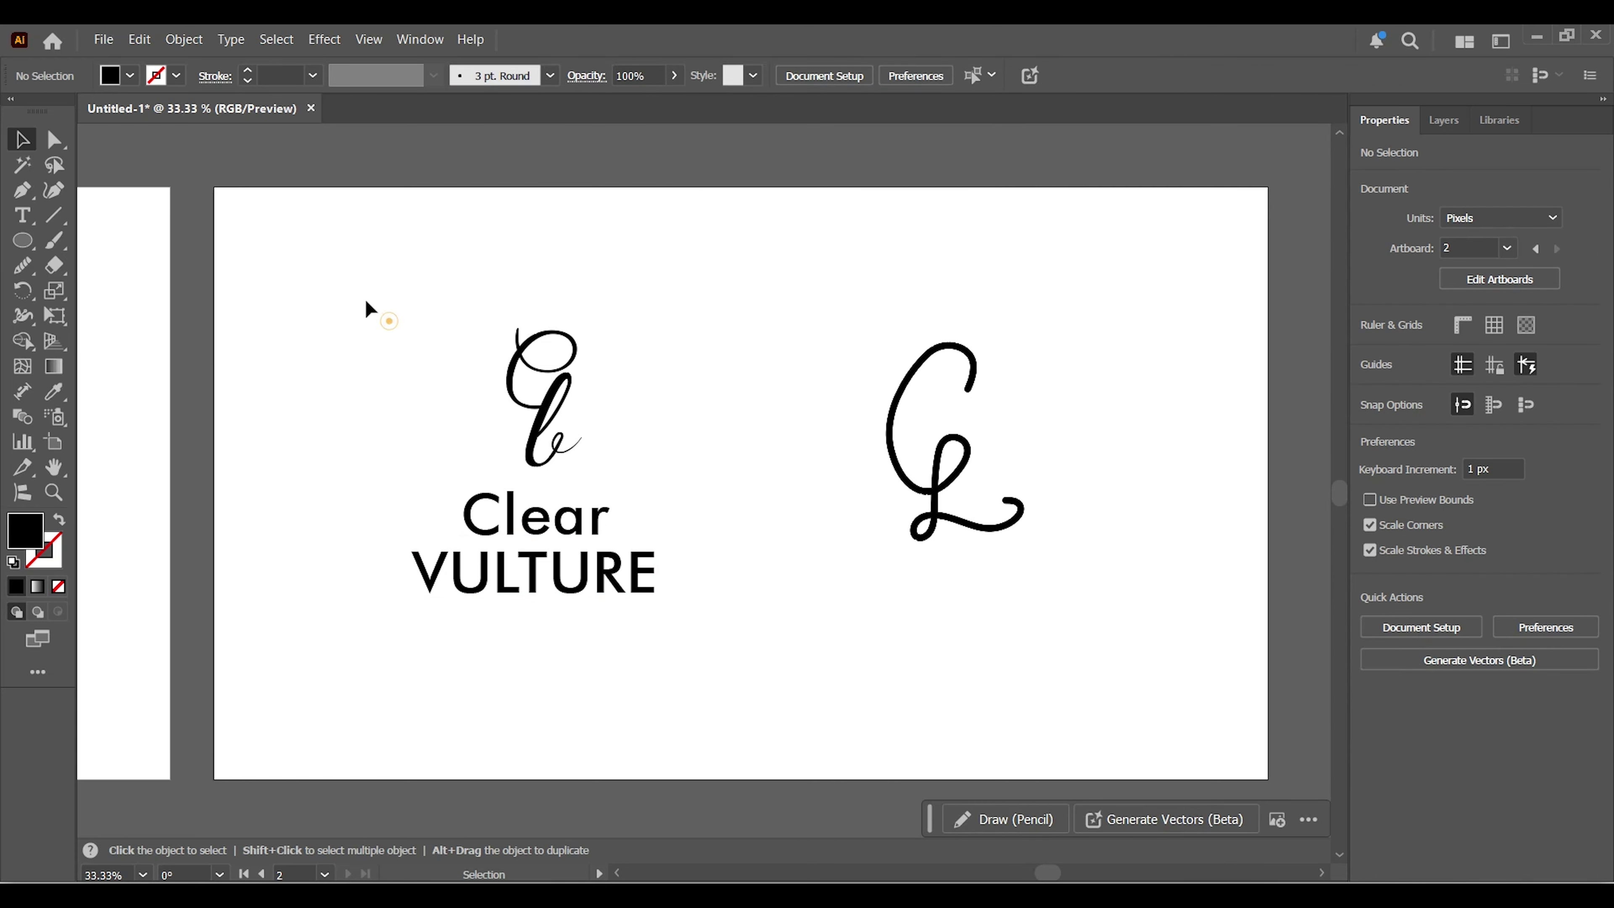
Center-align the script monogram with its text horizontally and enlarge both together until the text is about 153 pt
{"action": "left_click_drag", "start_coordinate": [367, 304], "coordinate": [711, 614]}
{"action": "left_click", "coordinate": [1446, 536]}
{"action": "left_click_drag", "start_coordinate": [553, 451], "coordinate": [548, 469]}
{"action": "left_click_drag", "start_coordinate": [657, 343], "coordinate": [703, 301]}
{"action": "left_click", "coordinate": [863, 294]}
Copy the "Clear VULTURE" text beneath the traced CL monogram and shift the monogram and text to match the first logo's layout
{"action": "left_click_drag", "start_coordinate": [583, 591], "coordinate": [1023, 620]}
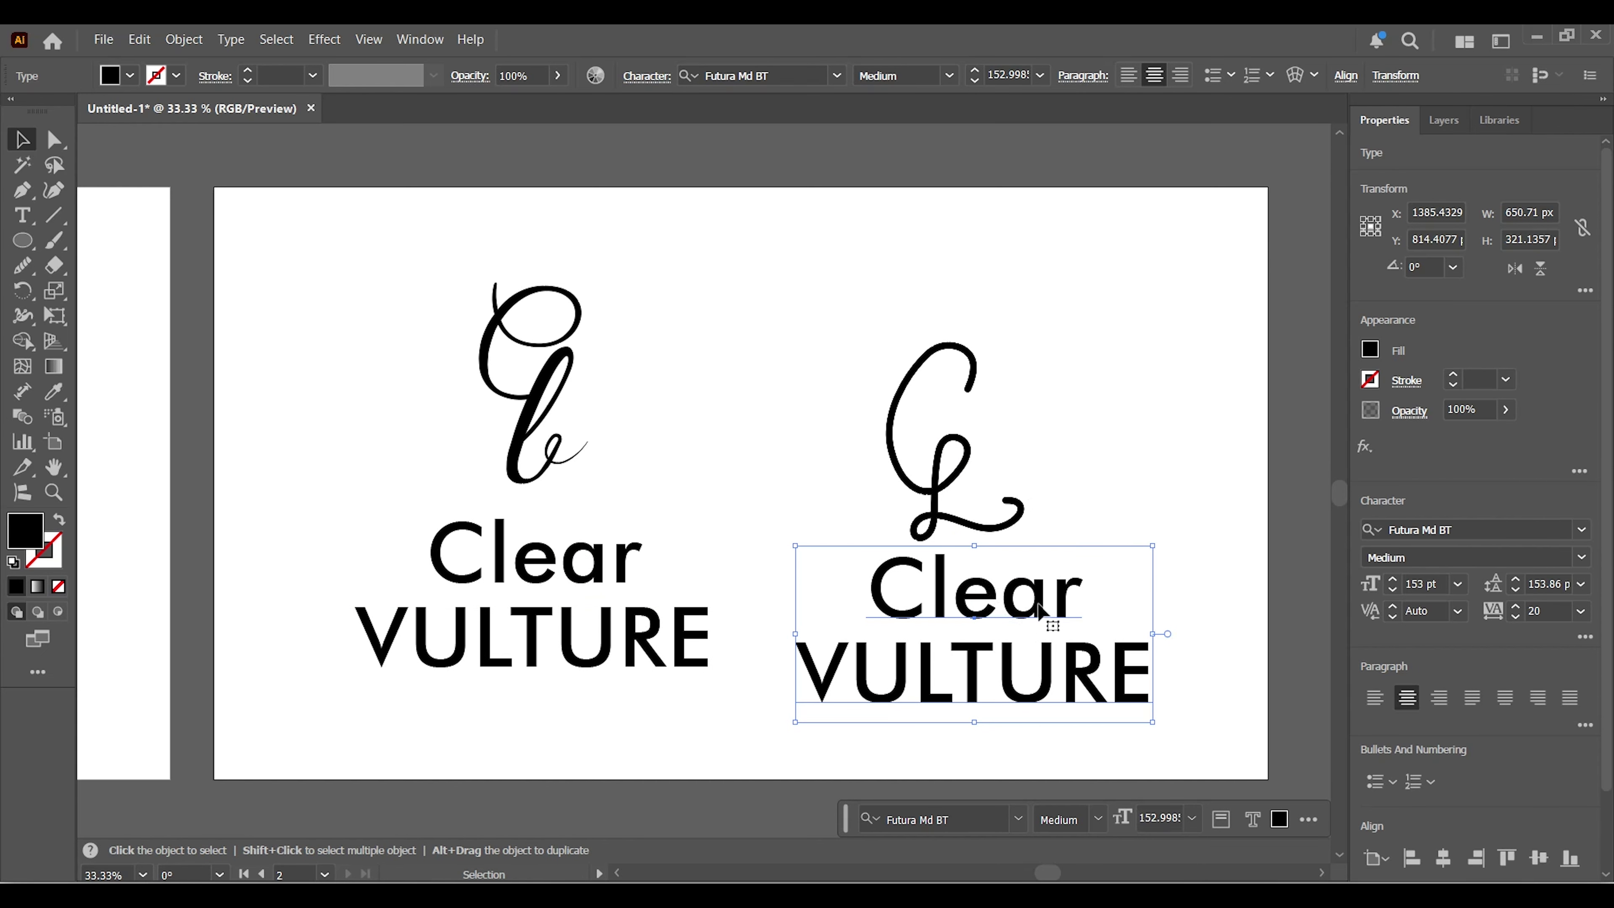
{"action": "left_click_drag", "start_coordinate": [840, 335], "coordinate": [974, 418]}
{"action": "mouse_move", "coordinate": [1055, 286]}
{"action": "left_mouse_down"}
{"action": "mouse_move", "coordinate": [1040, 295]}
{"action": "mouse_move", "coordinate": [1053, 285]}
{"action": "left_mouse_up"}
{"action": "left_click", "coordinate": [1070, 564]}
{"action": "left_click_drag", "start_coordinate": [936, 608], "coordinate": [947, 575]}
Center-align the traced CL monogram and its copied text horizontally
{"action": "left_click_drag", "start_coordinate": [840, 310], "coordinate": [1093, 655]}
{"action": "left_click", "coordinate": [1445, 538]}
{"action": "left_click", "coordinate": [735, 261]}
{"action": "left_click", "coordinate": [1200, 422]}
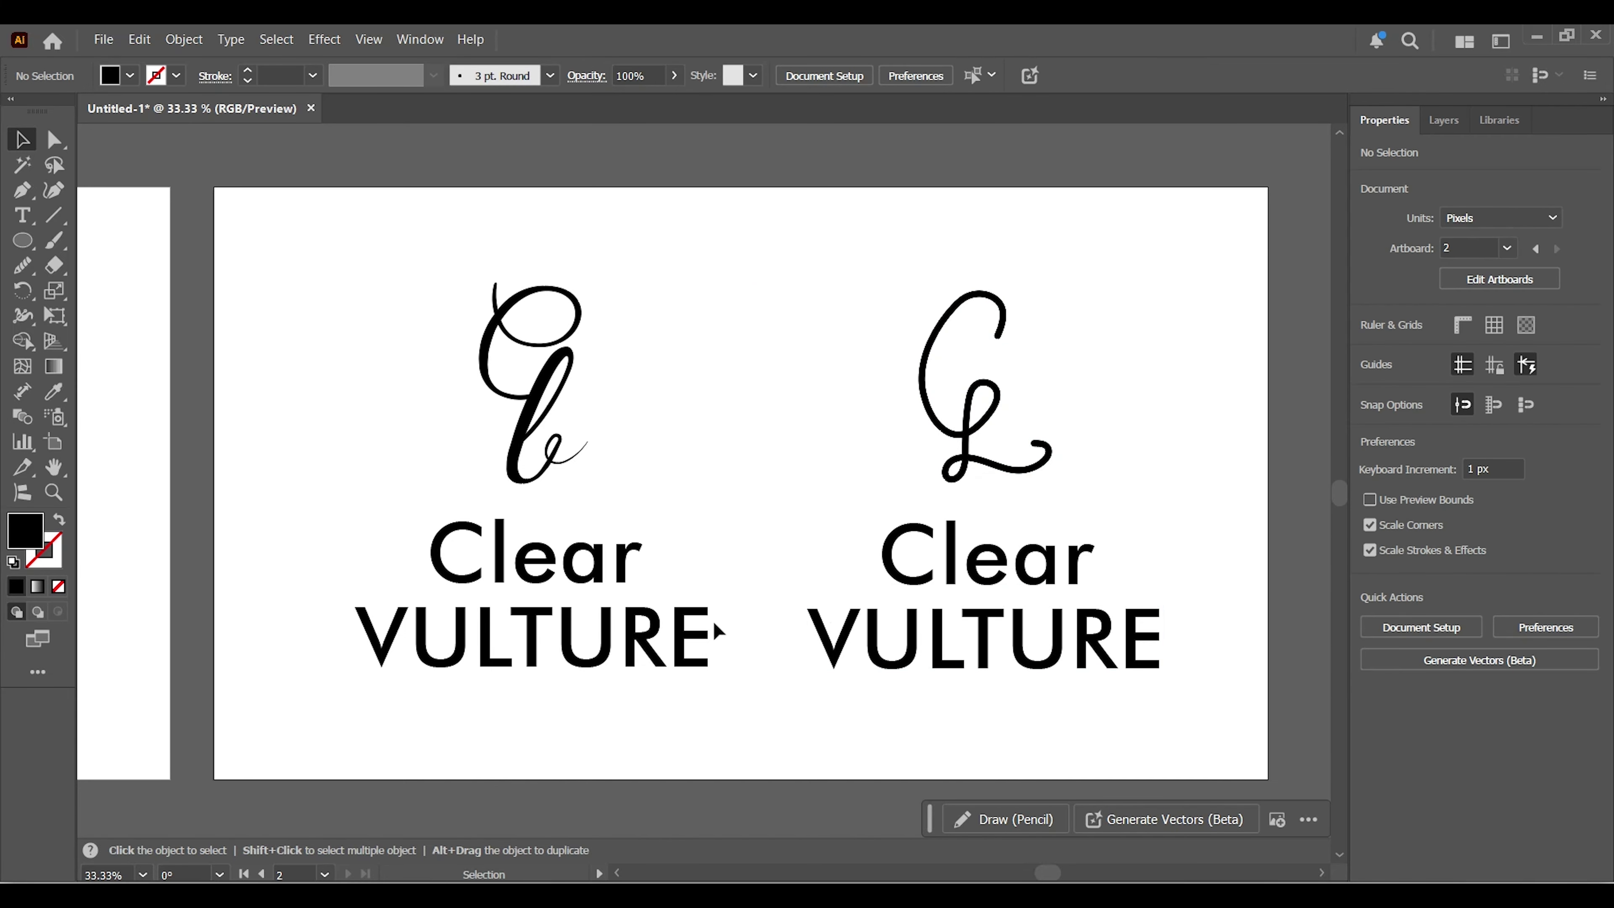
Reduce the script logo's text to about 123 pt and the traced logo's text to about 114 pt, moving each closer to its monogram
{"action": "left_click", "coordinate": [585, 567]}
{"action": "left_click_drag", "start_coordinate": [711, 510], "coordinate": [678, 526]}
{"action": "left_click_drag", "start_coordinate": [587, 566], "coordinate": [578, 553]}
{"action": "left_click", "coordinate": [890, 560]}
{"action": "left_click_drag", "start_coordinate": [1163, 506], "coordinate": [1138, 542]}
{"action": "left_click_drag", "start_coordinate": [997, 639], "coordinate": [995, 613]}
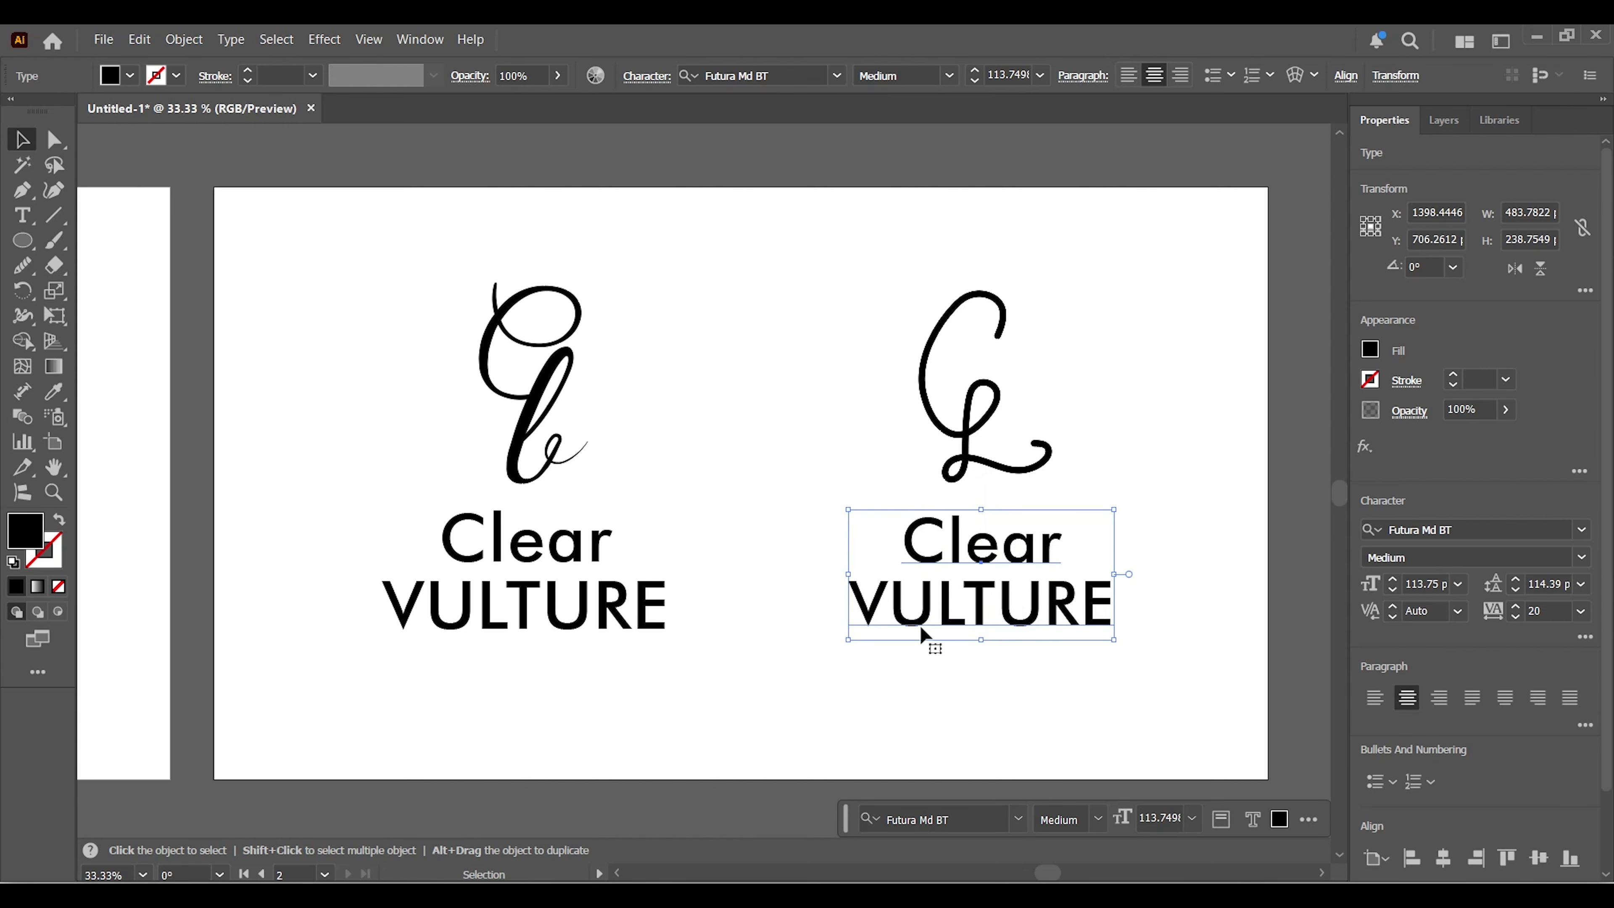
Set the tracking of the word "VULTURE" under the traced monogram to 30
{"action": "key", "text": "t"}
{"action": "left_click_drag", "start_coordinate": [847, 608], "coordinate": [1135, 613]}
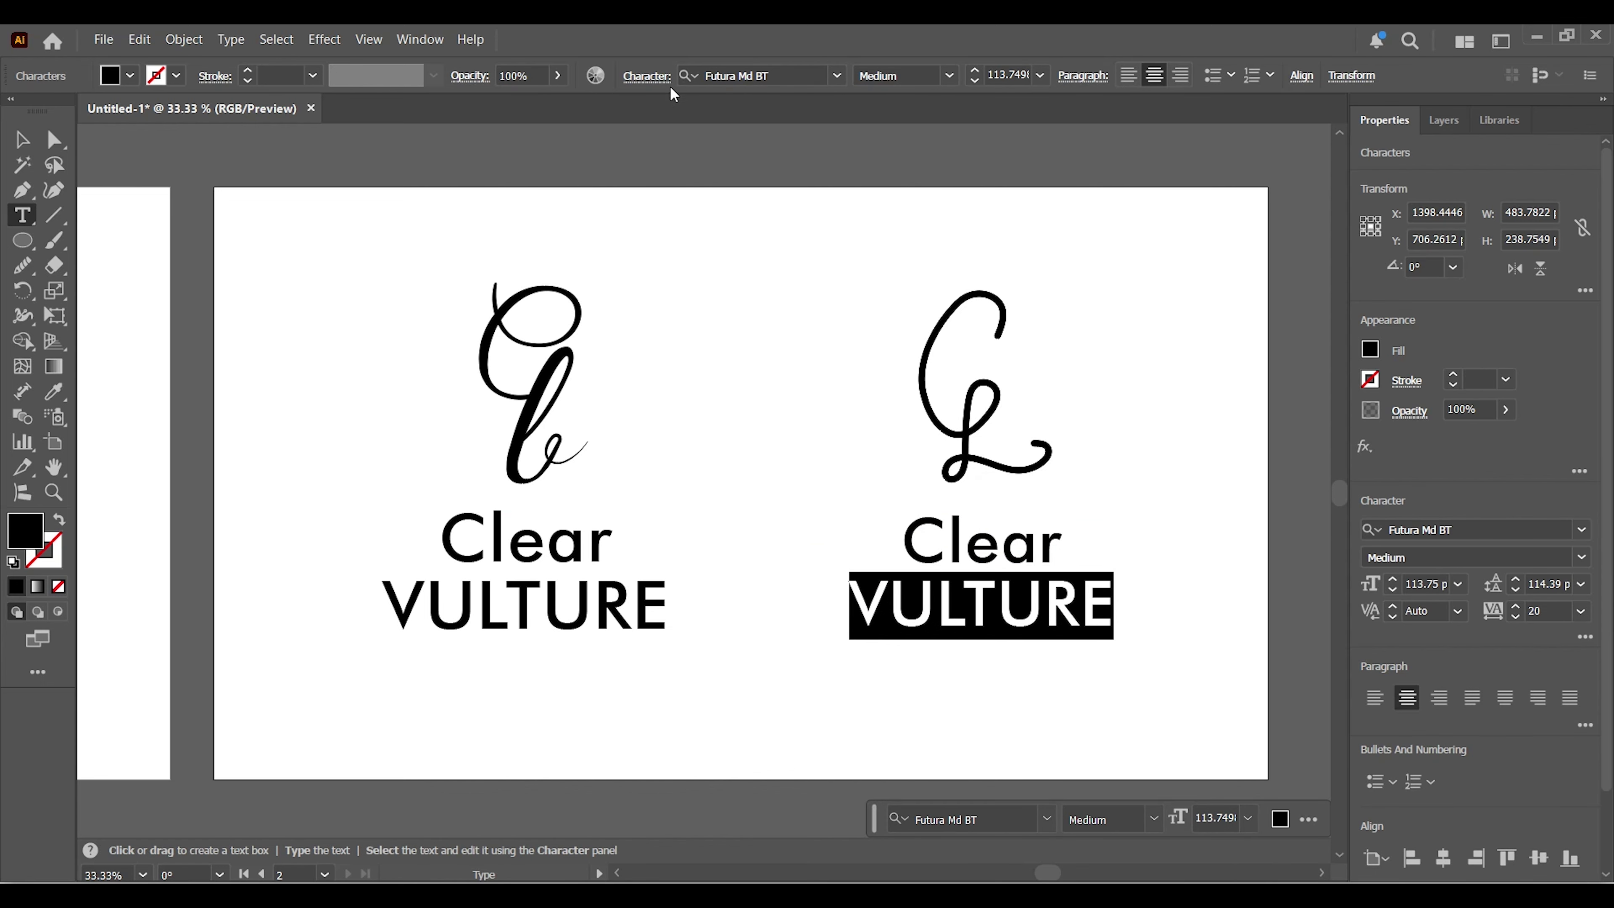
{"action": "left_click", "coordinate": [655, 73]}
{"action": "left_click", "coordinate": [590, 198]}
{"action": "left_click", "coordinate": [590, 197]}
{"action": "left_click", "coordinate": [589, 197]}
{"action": "left_click", "coordinate": [590, 197]}
{"action": "left_click", "coordinate": [590, 197]}
{"action": "left_click", "coordinate": [590, 197]}
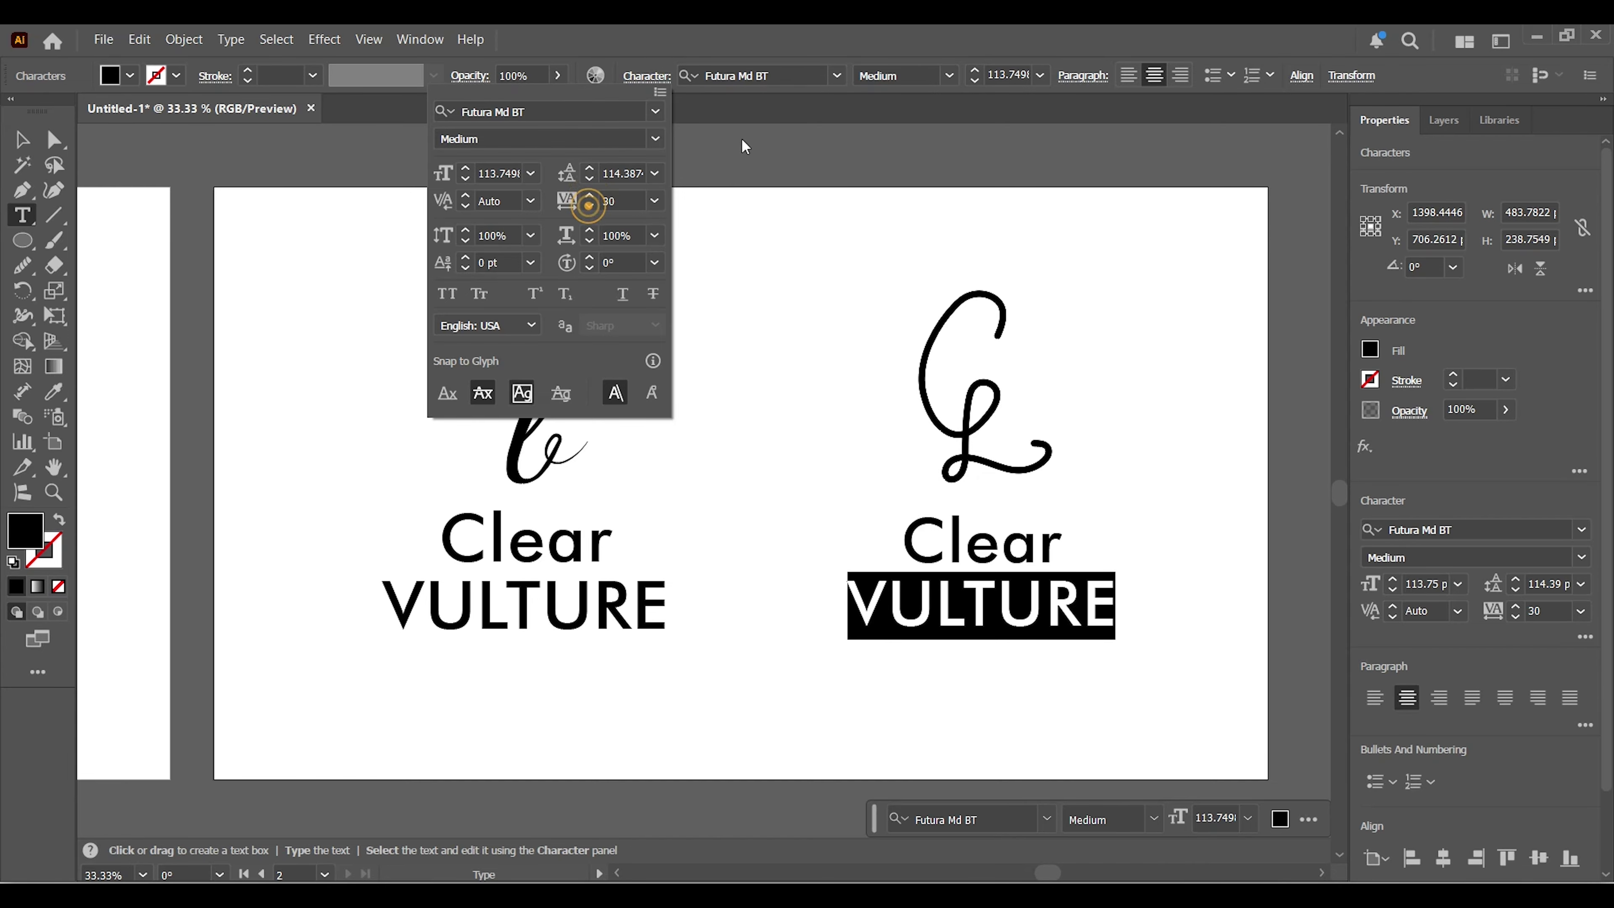
{"action": "key", "text": "Escape"}
{"action": "key", "text": "Escape"}
Realign the traced monogram and its respaced text on a common vertical center line
{"action": "left_click", "coordinate": [746, 649]}
{"action": "left_click_drag", "start_coordinate": [813, 325], "coordinate": [1134, 636]}
{"action": "left_click", "coordinate": [1209, 573]}
{"action": "left_click", "coordinate": [810, 721]}
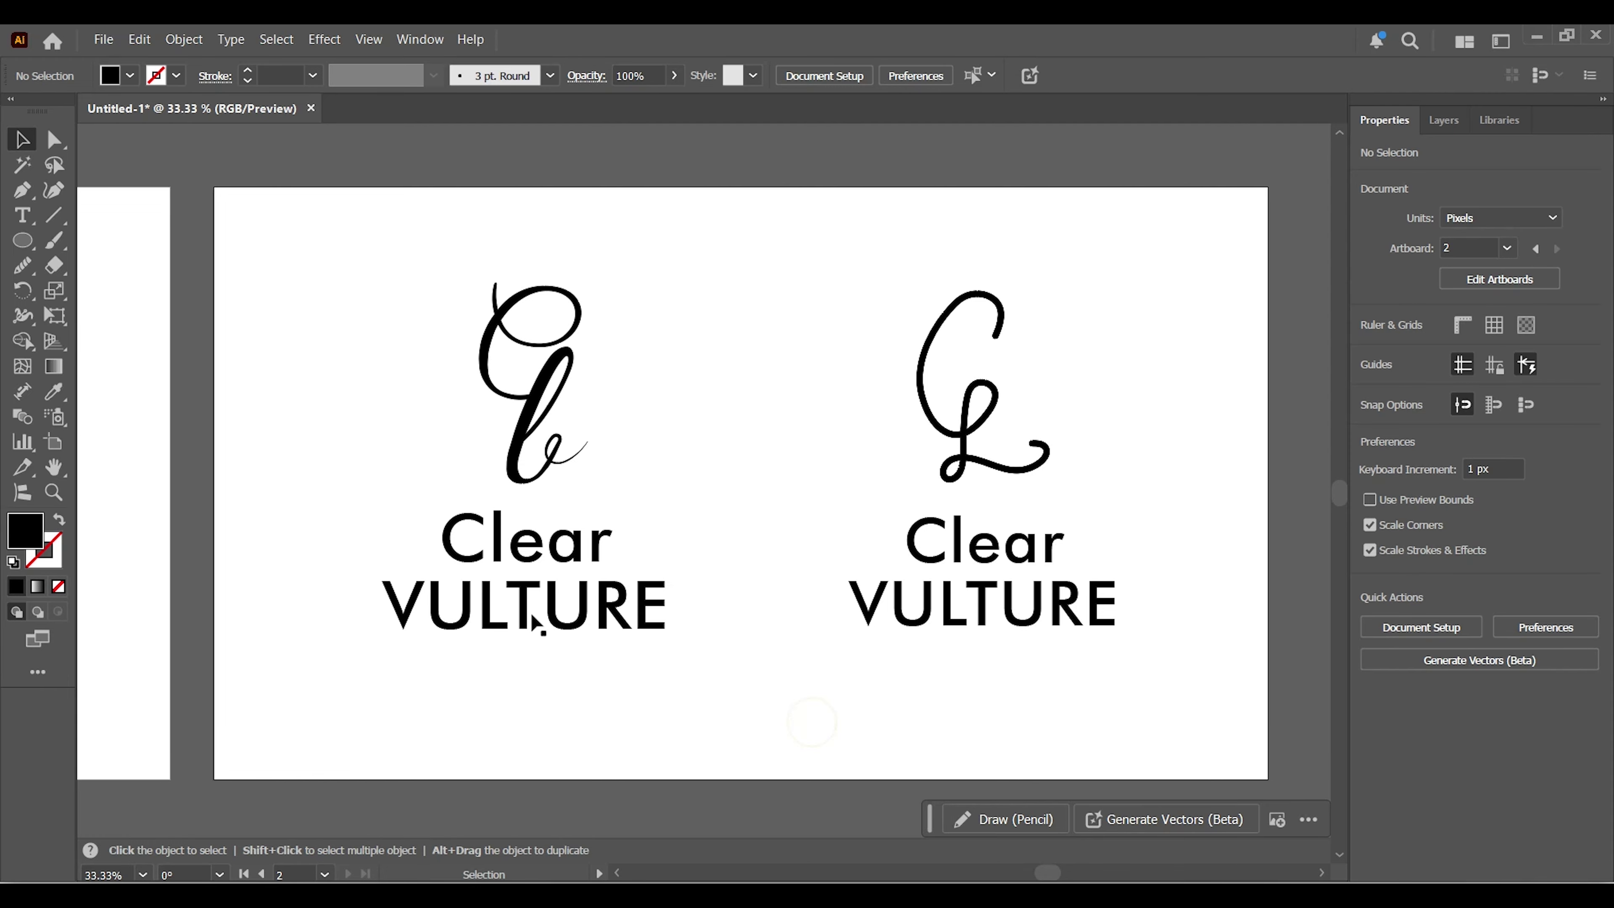
{"action": "key", "text": "ctrl+0"}
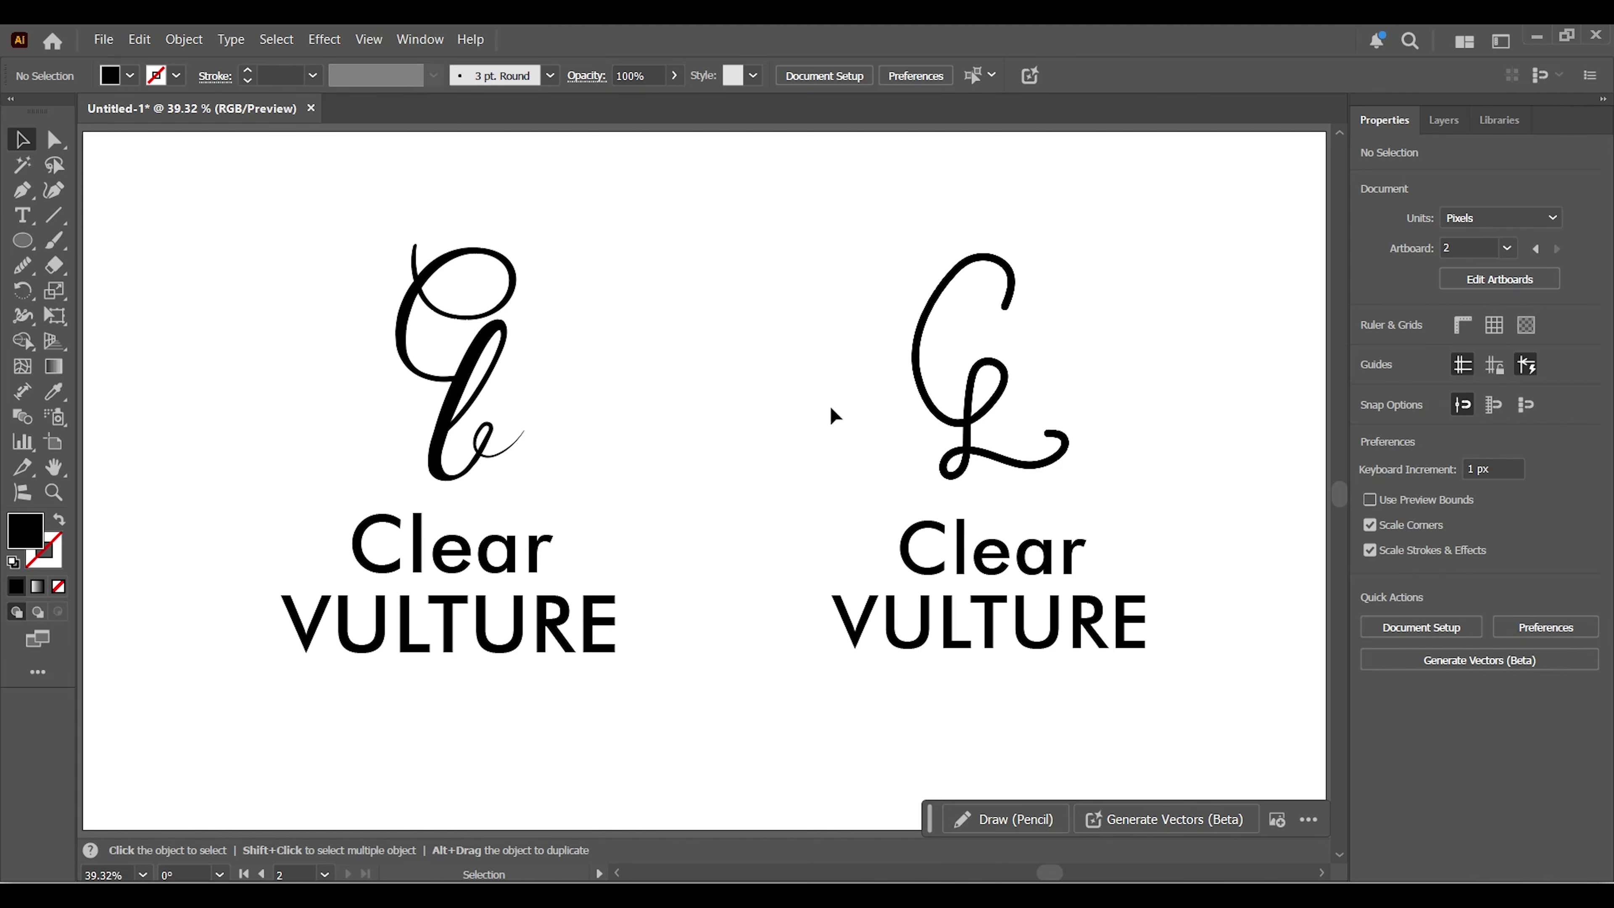
{"action": "key", "text": "z"}
{"action": "left_click_drag", "start_coordinate": [1031, 431], "coordinate": [1087, 433]}
{"action": "key", "text": "v"}
{"action": "left_click", "coordinate": [23, 247]}
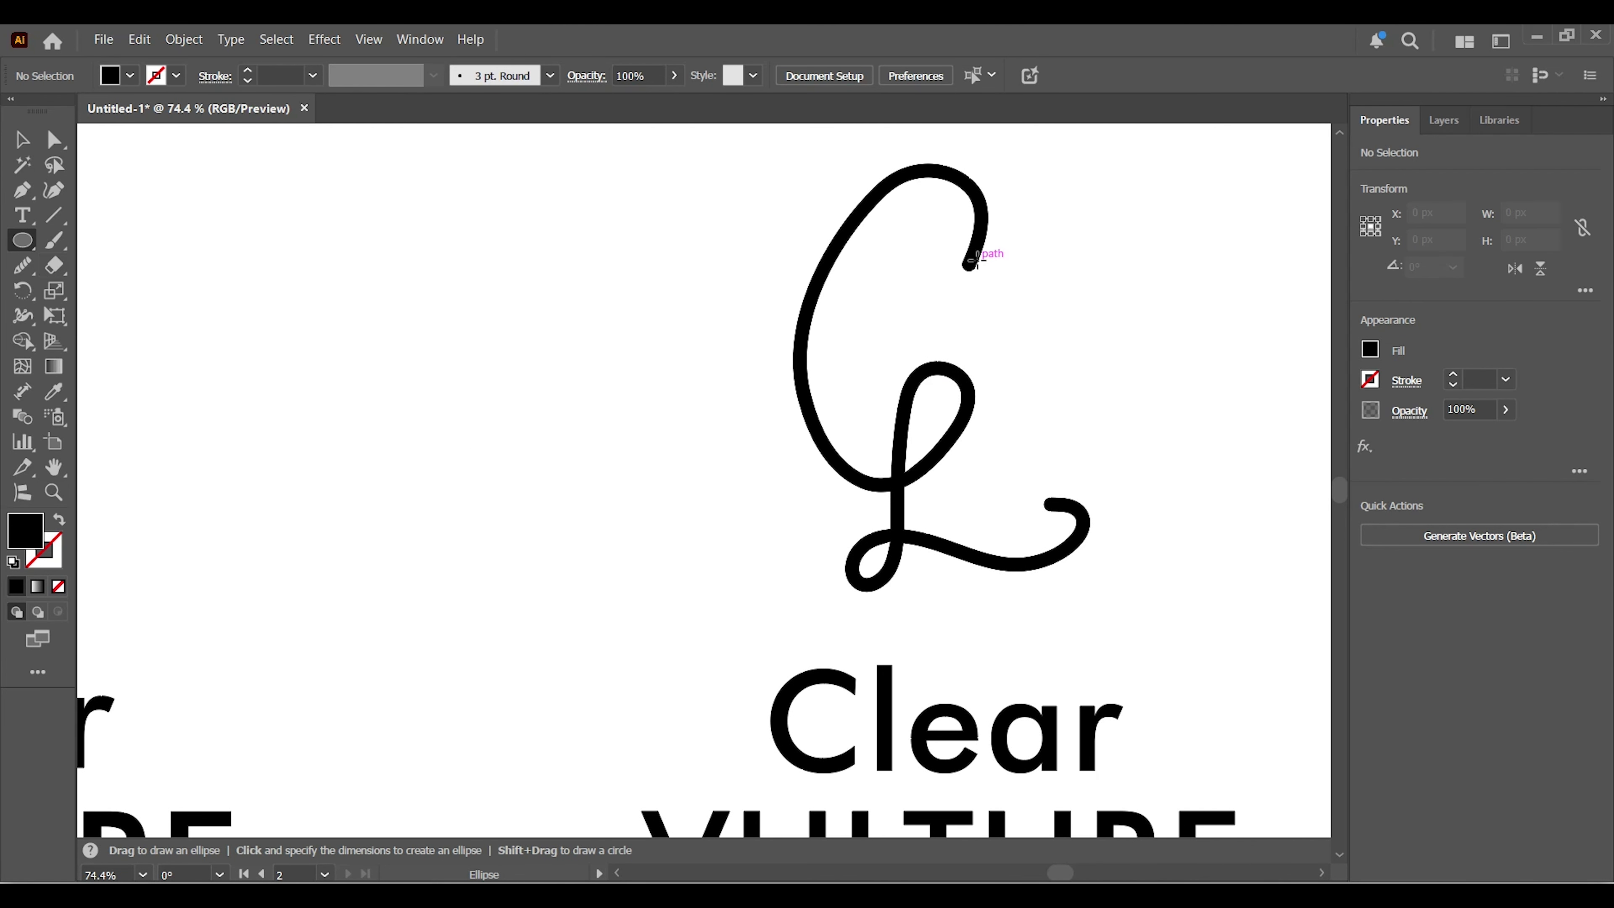
{"action": "mouse_move", "coordinate": [956, 250]}
{"action": "left_mouse_down"}
{"action": "mouse_move", "coordinate": [934, 217]}
{"action": "mouse_move", "coordinate": [951, 279]}
{"action": "mouse_move", "coordinate": [1126, 552]}
{"action": "left_mouse_up"}
{"action": "key", "text": "v"}
{"action": "left_click", "coordinate": [578, 311]}
{"action": "key", "text": "Delete"}
Draw a filled black circle about 49 px in diameter on the upper end of the traced monogram's C
{"action": "left_click", "coordinate": [983, 198]}
{"action": "key", "text": "z"}
{"action": "key", "text": "space"}
{"action": "left_click_drag", "start_coordinate": [1038, 472], "coordinate": [756, 620]}
{"action": "key", "text": "l"}
{"action": "left_click_drag", "start_coordinate": [682, 322], "coordinate": [702, 387]}
{"action": "left_click", "coordinate": [18, 135]}
{"action": "left_click", "coordinate": [990, 477]}
{"action": "key", "text": "ctrl+1"}
Copy the circle from the C's end onto the end of the L's tail
{"action": "key", "text": "space"}
{"action": "left_click_drag", "start_coordinate": [989, 476], "coordinate": [1038, 361]}
{"action": "left_click_drag", "start_coordinate": [744, 264], "coordinate": [864, 644]}
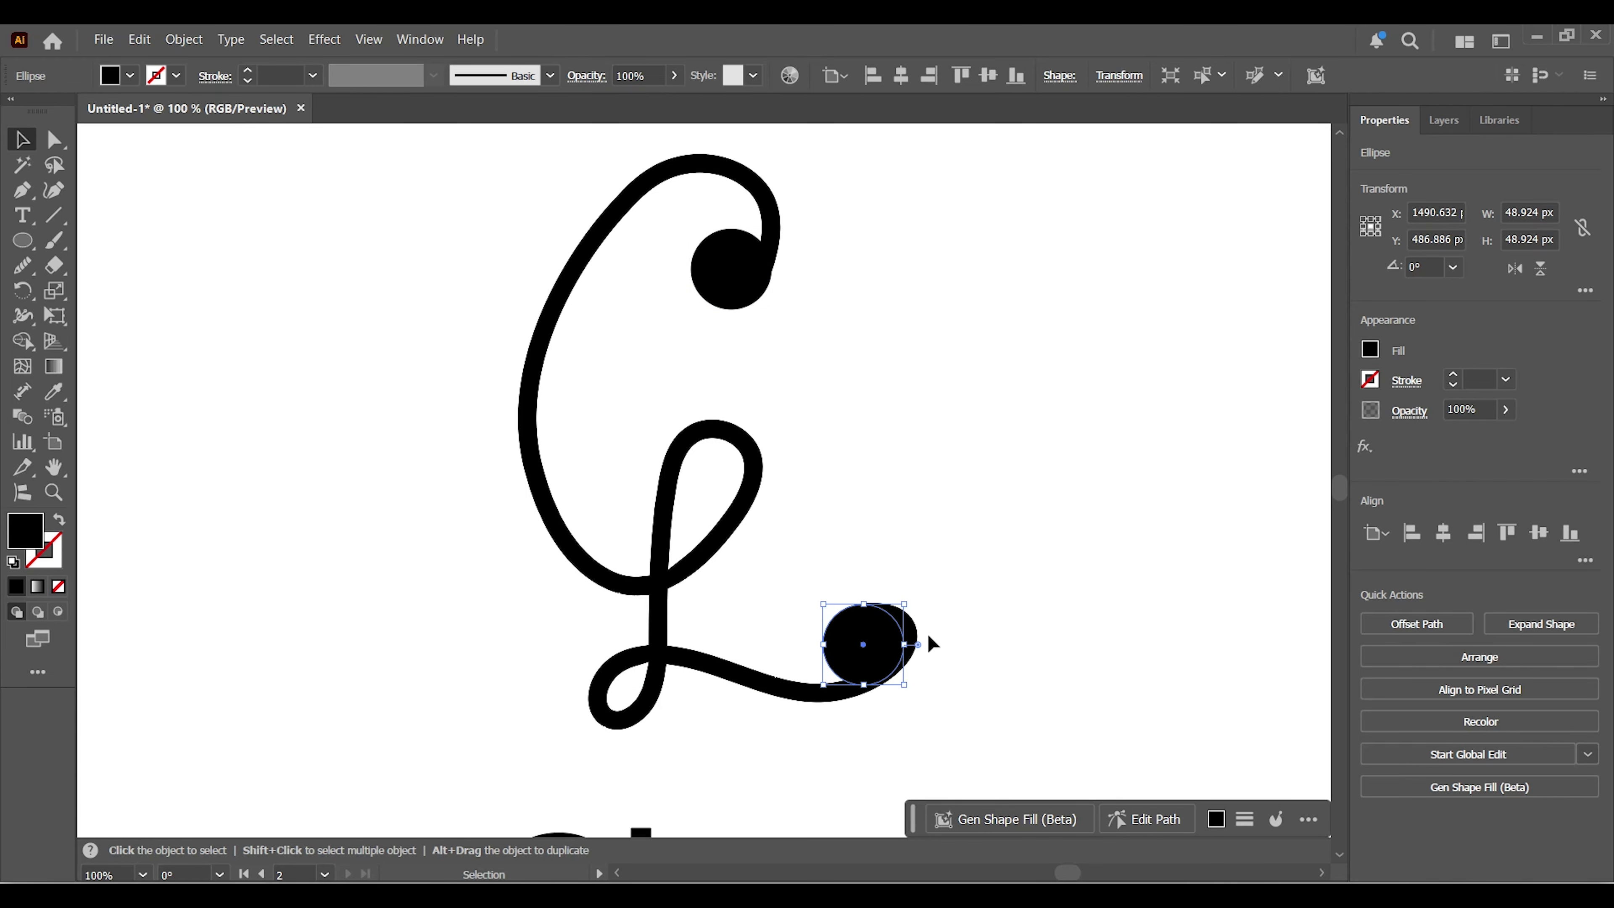
Merge the two end circles with the traced CL monogram into a single compound path
{"action": "left_click", "coordinate": [927, 634]}
{"action": "scroll", "coordinate": [1069, 607], "scroll_direction": "down", "scroll_amount": 4}
{"action": "left_click_drag", "start_coordinate": [936, 600], "coordinate": [1077, 572]}
{"action": "left_click_drag", "start_coordinate": [872, 184], "coordinate": [1250, 508]}
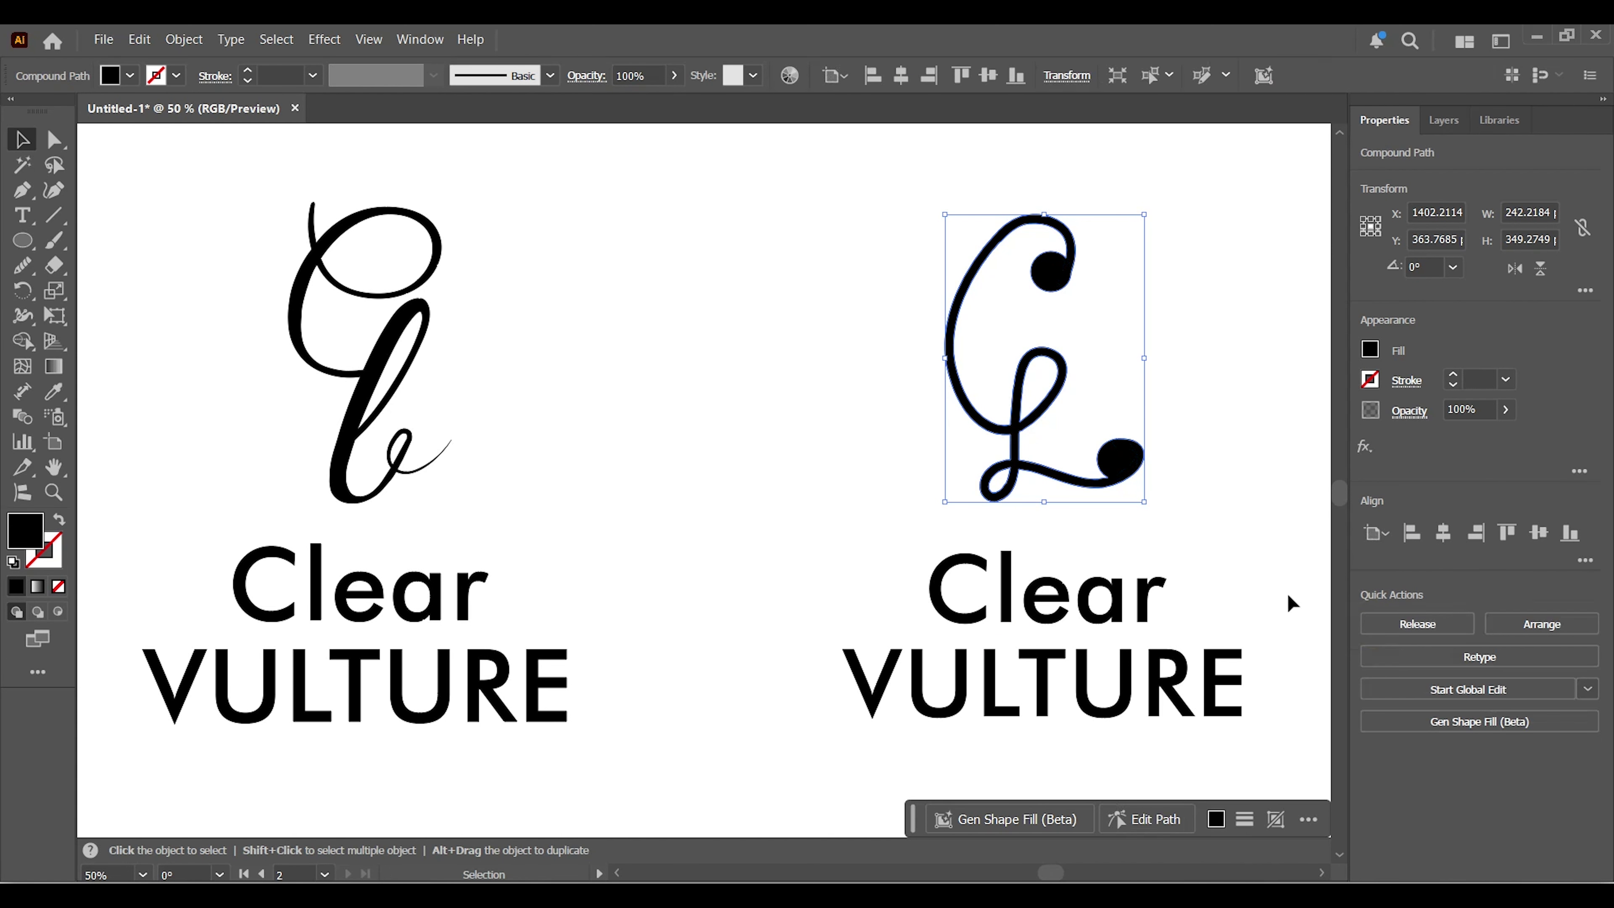
{"action": "left_click", "coordinate": [801, 491]}
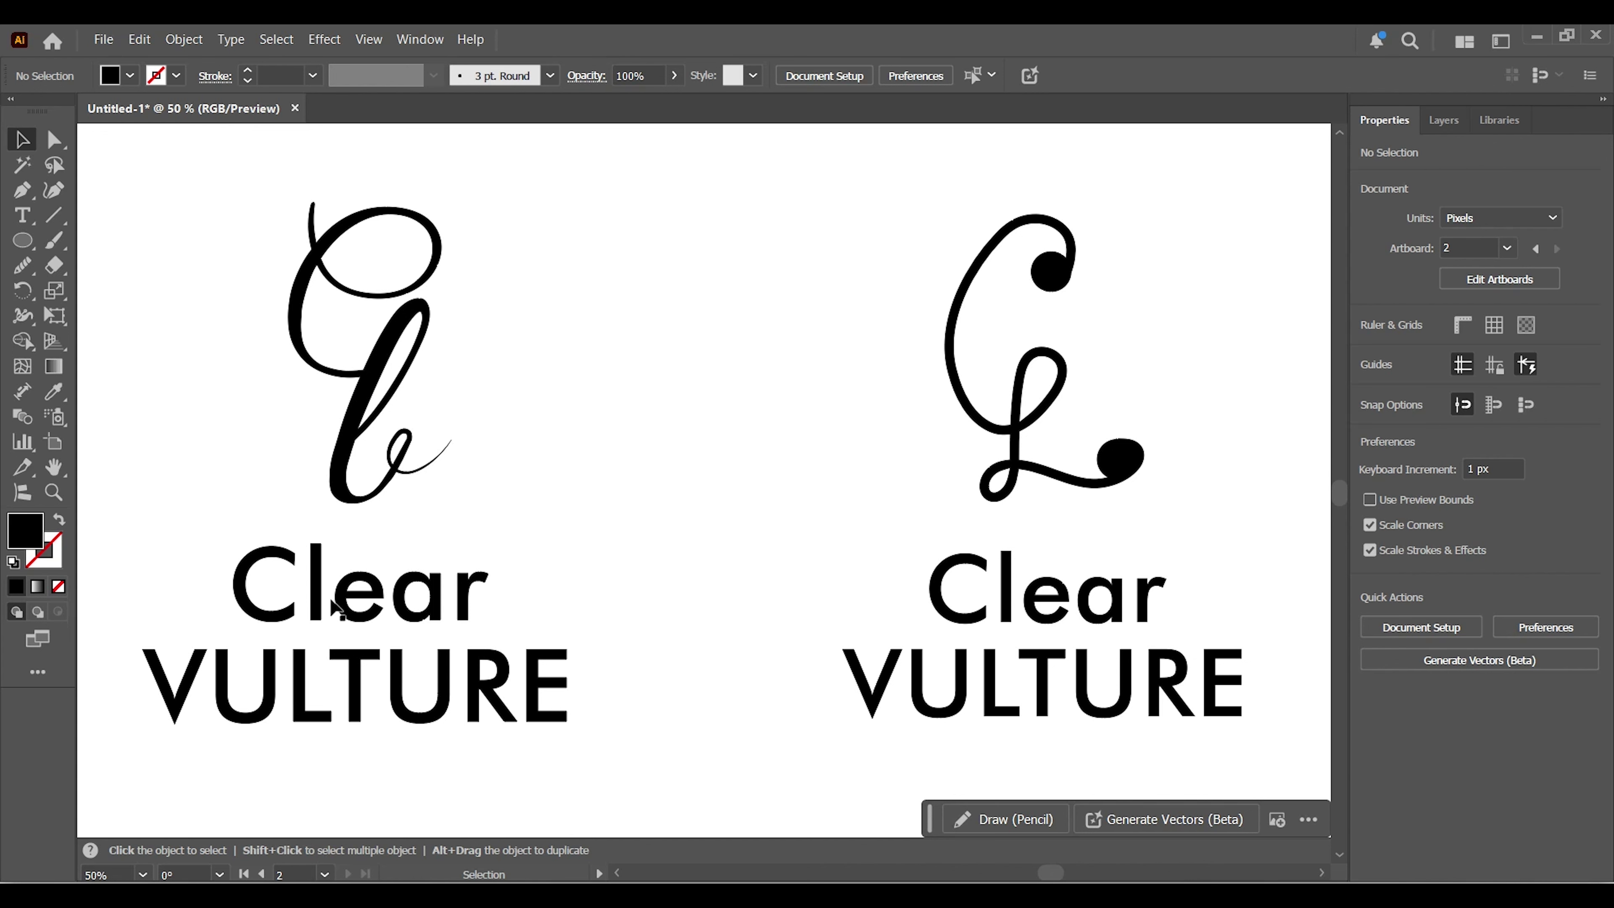
Duplicate the artboard holding both logos, together with its artwork, to the right of the original
{"action": "scroll", "coordinate": [687, 546], "scroll_direction": "down", "scroll_amount": 3}
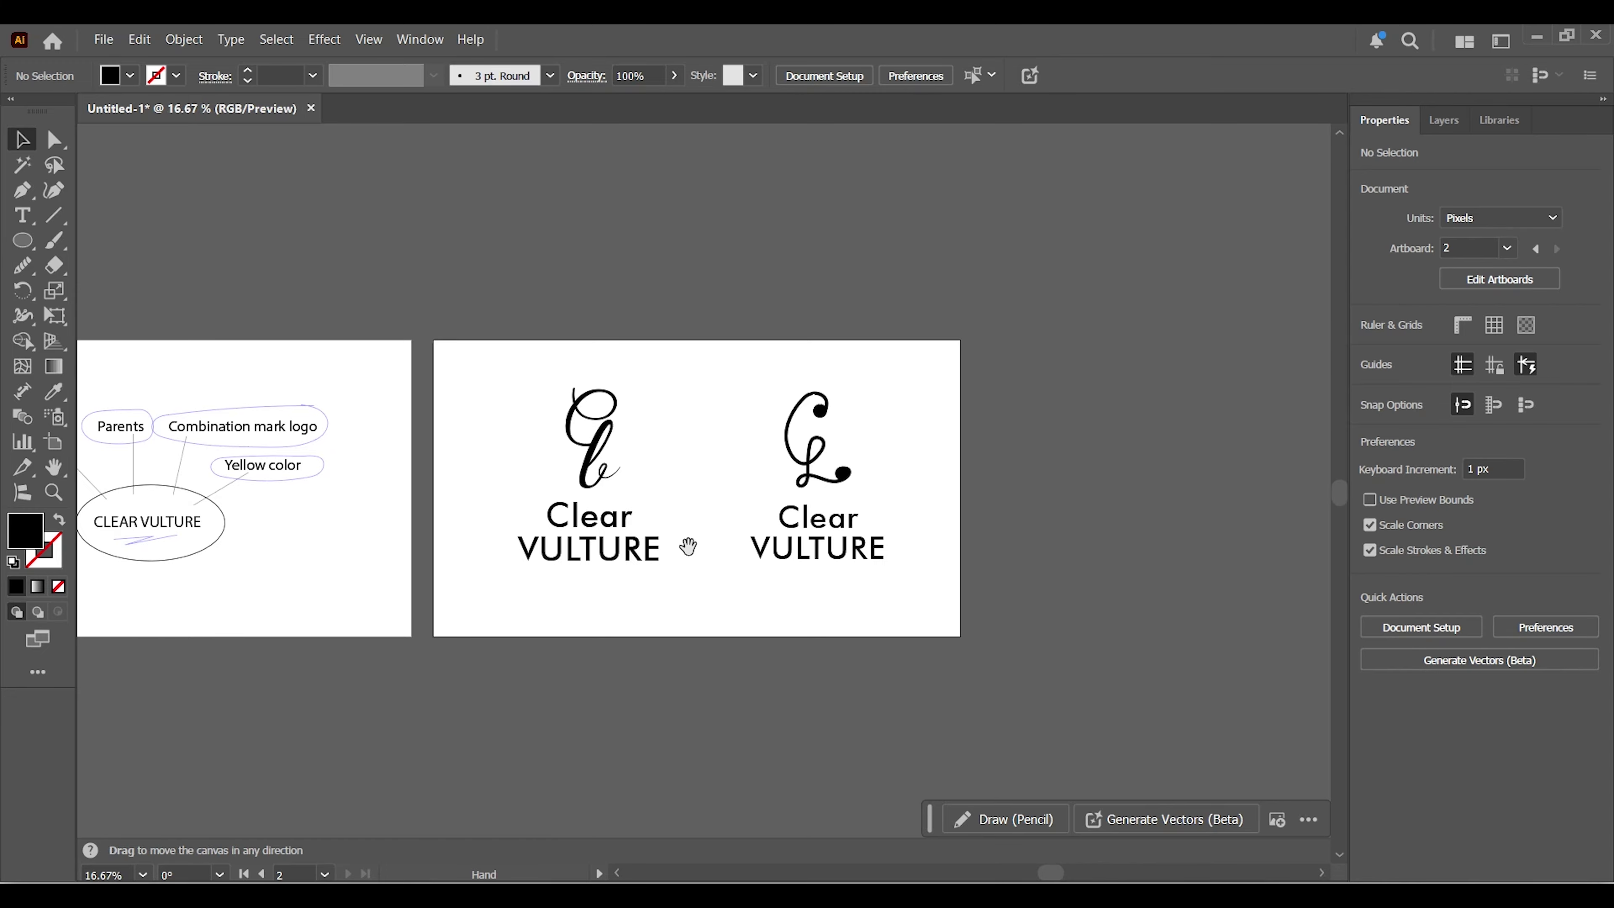
{"action": "left_click_drag", "start_coordinate": [687, 546], "coordinate": [503, 546]}
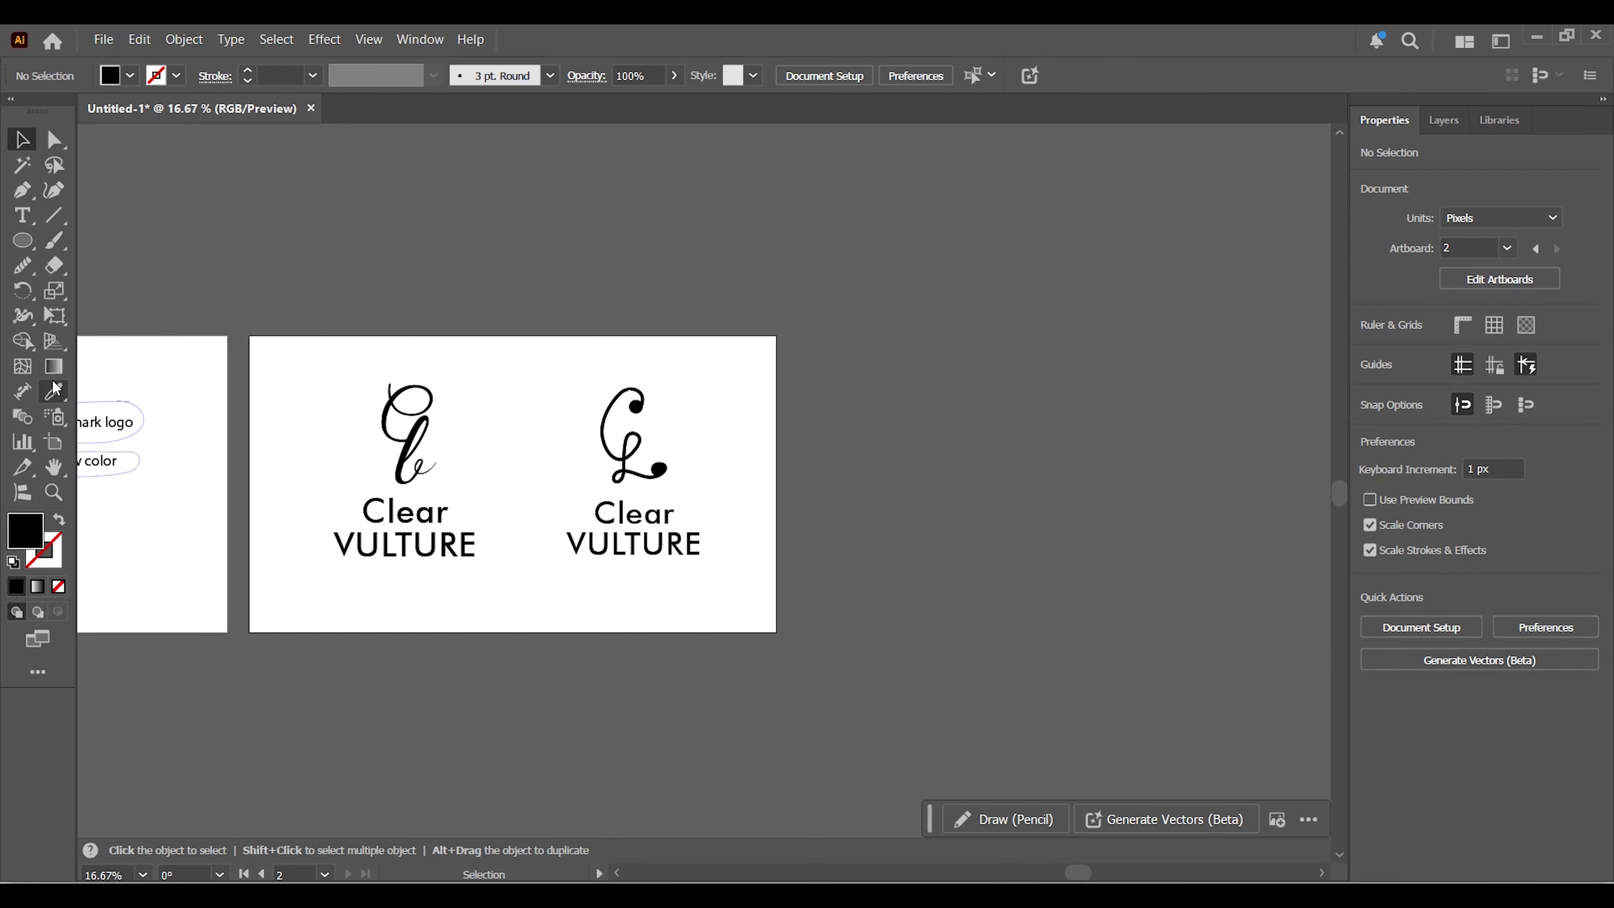
{"action": "left_click", "coordinate": [51, 446]}
{"action": "left_click_drag", "start_coordinate": [425, 465], "coordinate": [942, 471]}
{"action": "left_click", "coordinate": [479, 353]}
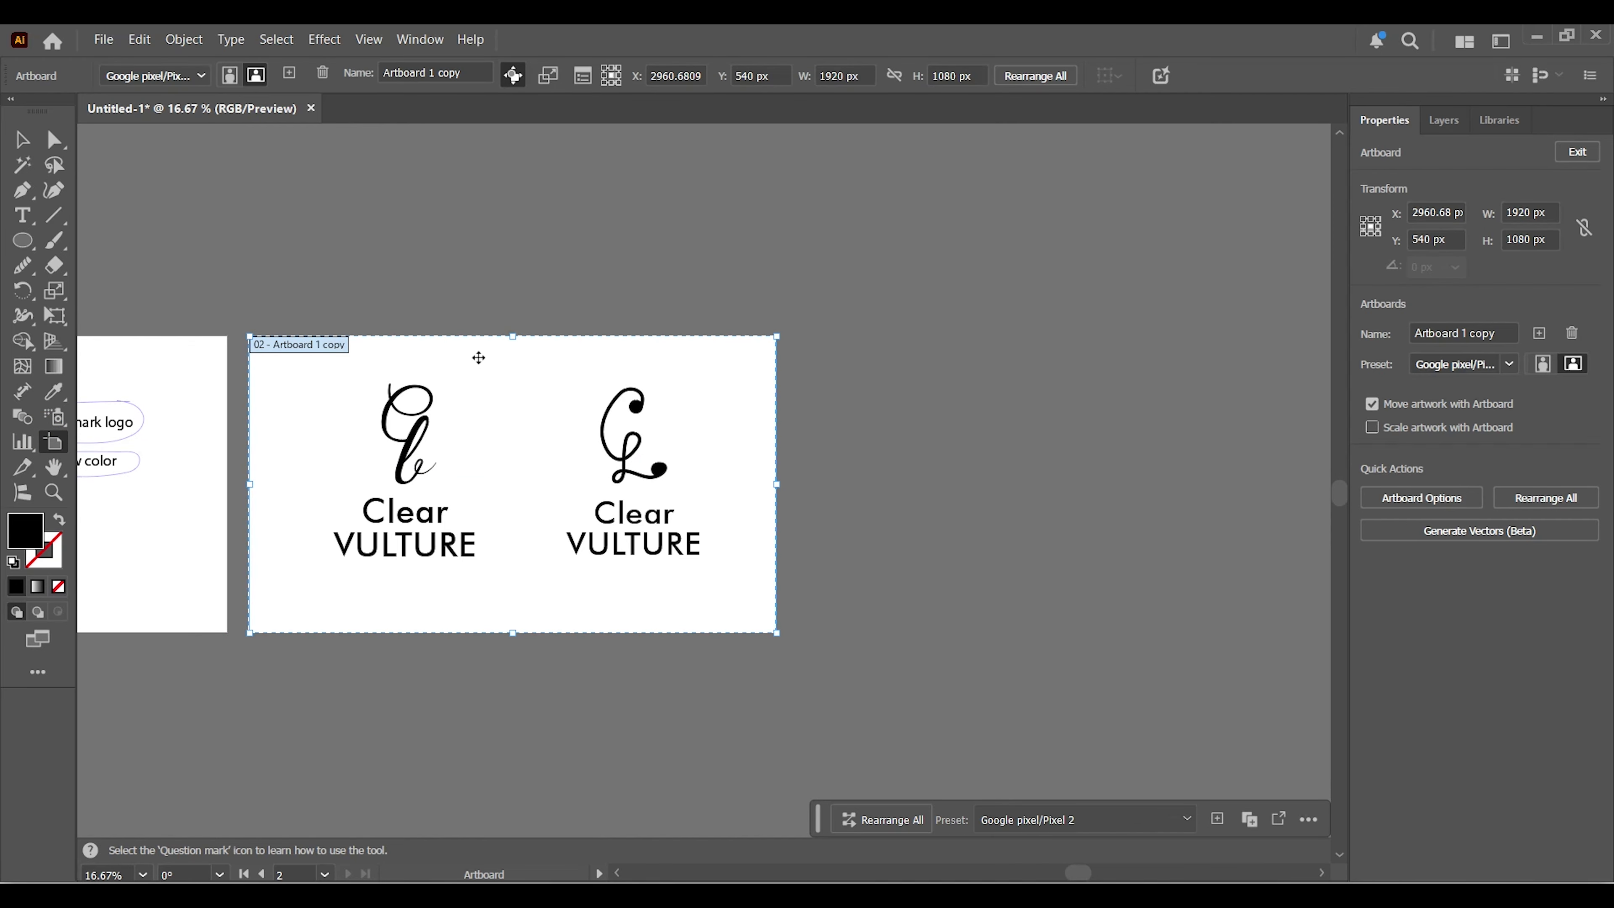
{"action": "left_click_drag", "start_coordinate": [490, 458], "coordinate": [1042, 459]}
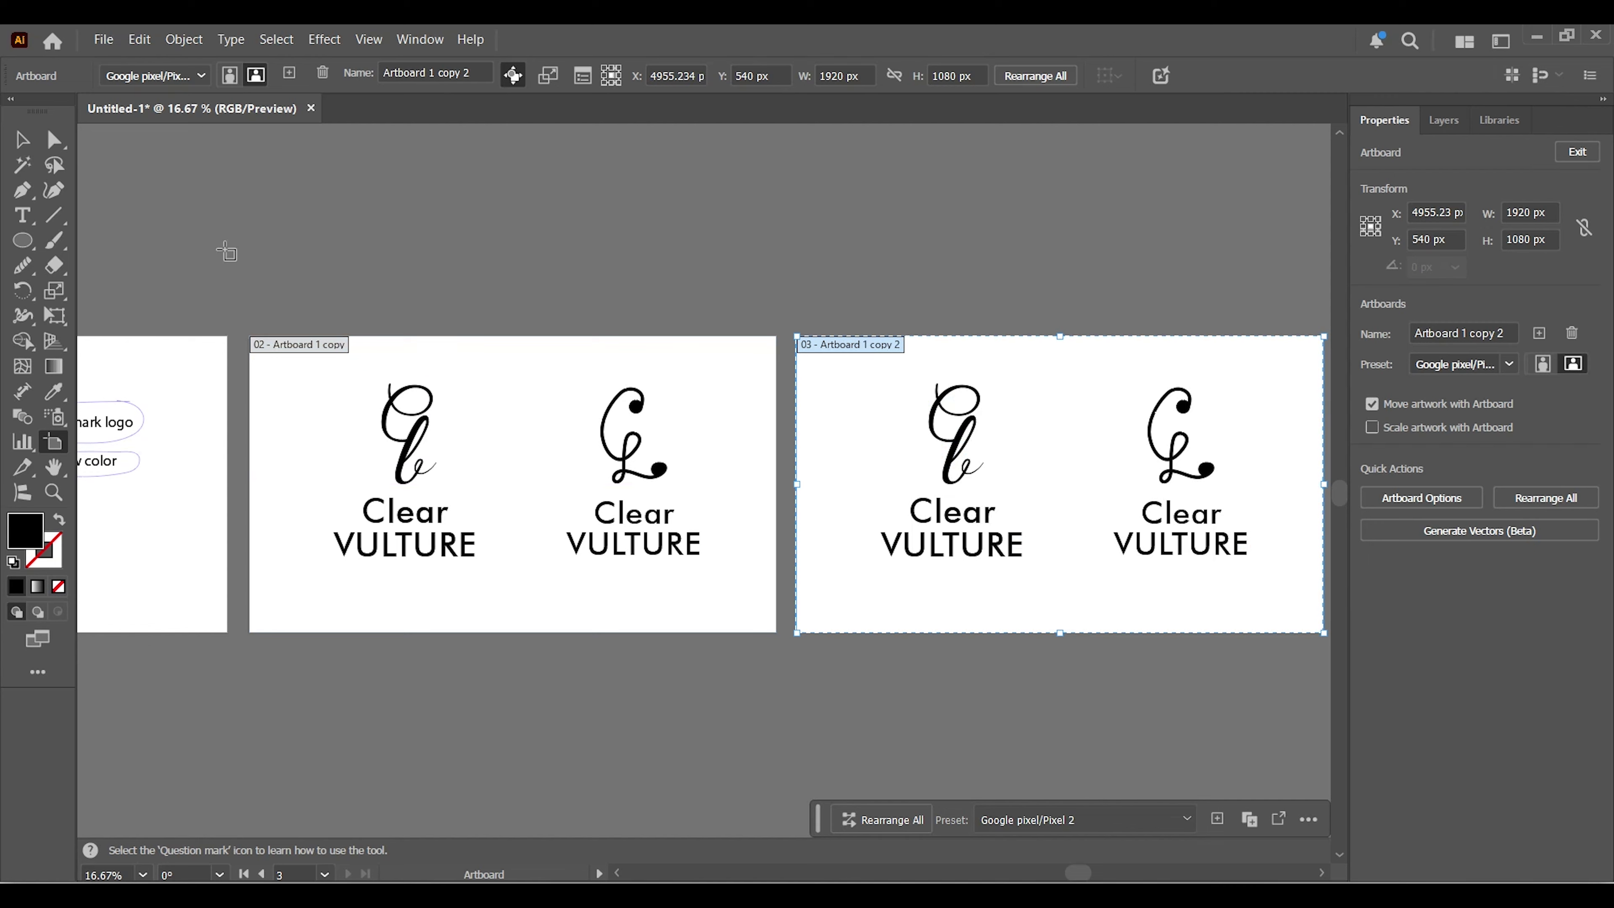
{"action": "left_click", "coordinate": [21, 140]}
Fill the script monogram on the duplicated artboard with a warm yellow, starting from FFFF00, raising blue to 26 and lowering green
{"action": "key", "text": "ctrl+0"}
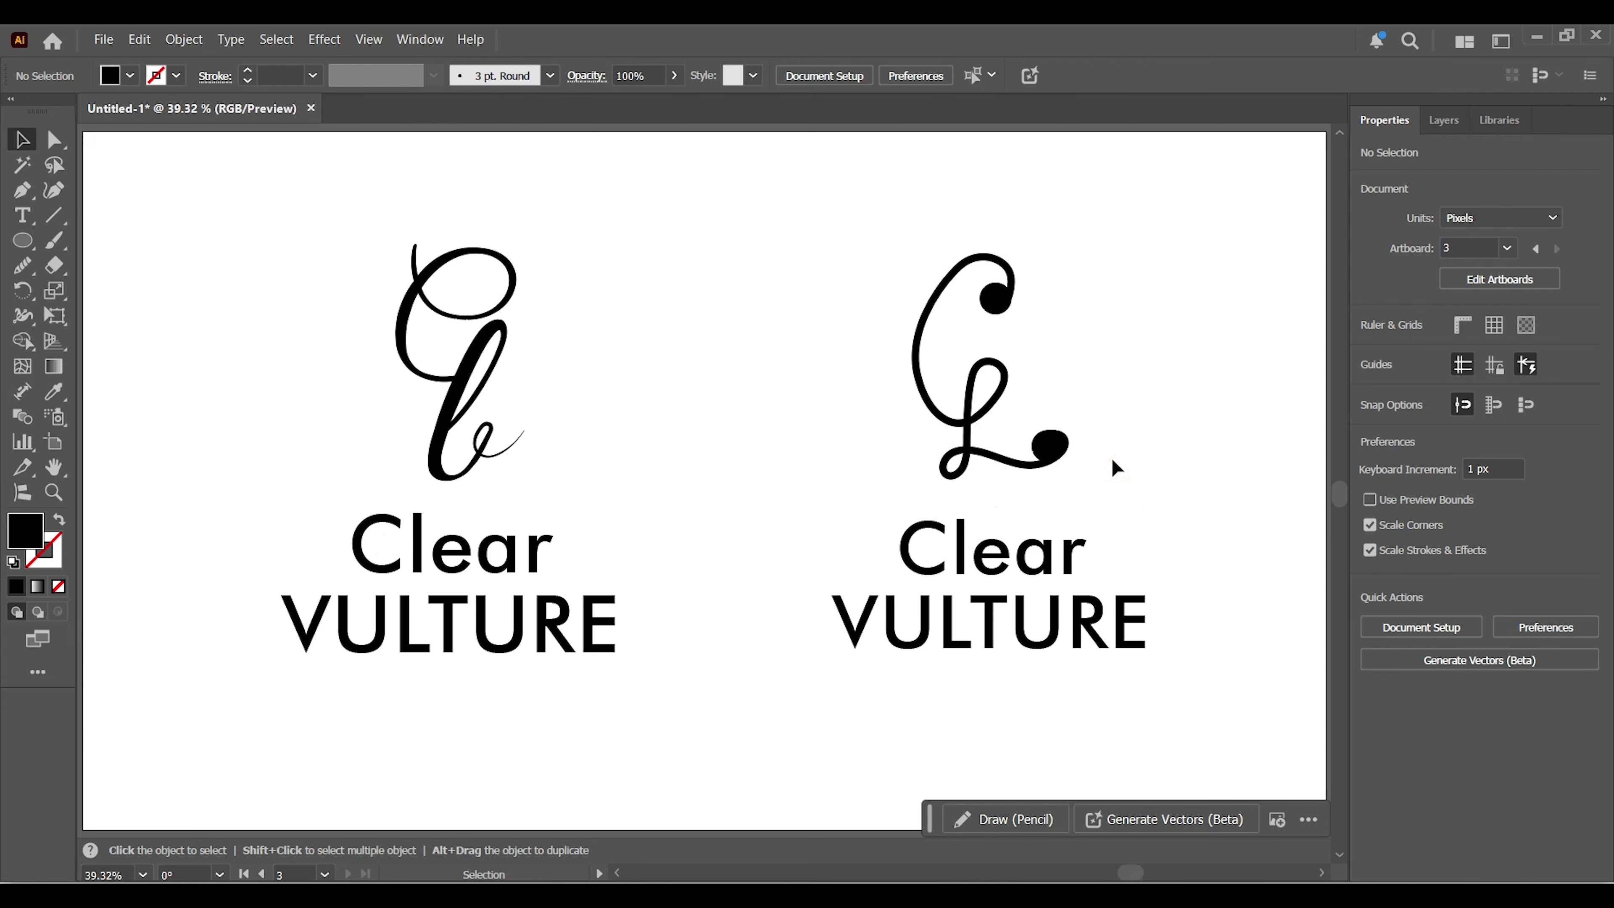
{"action": "left_click", "coordinate": [472, 321]}
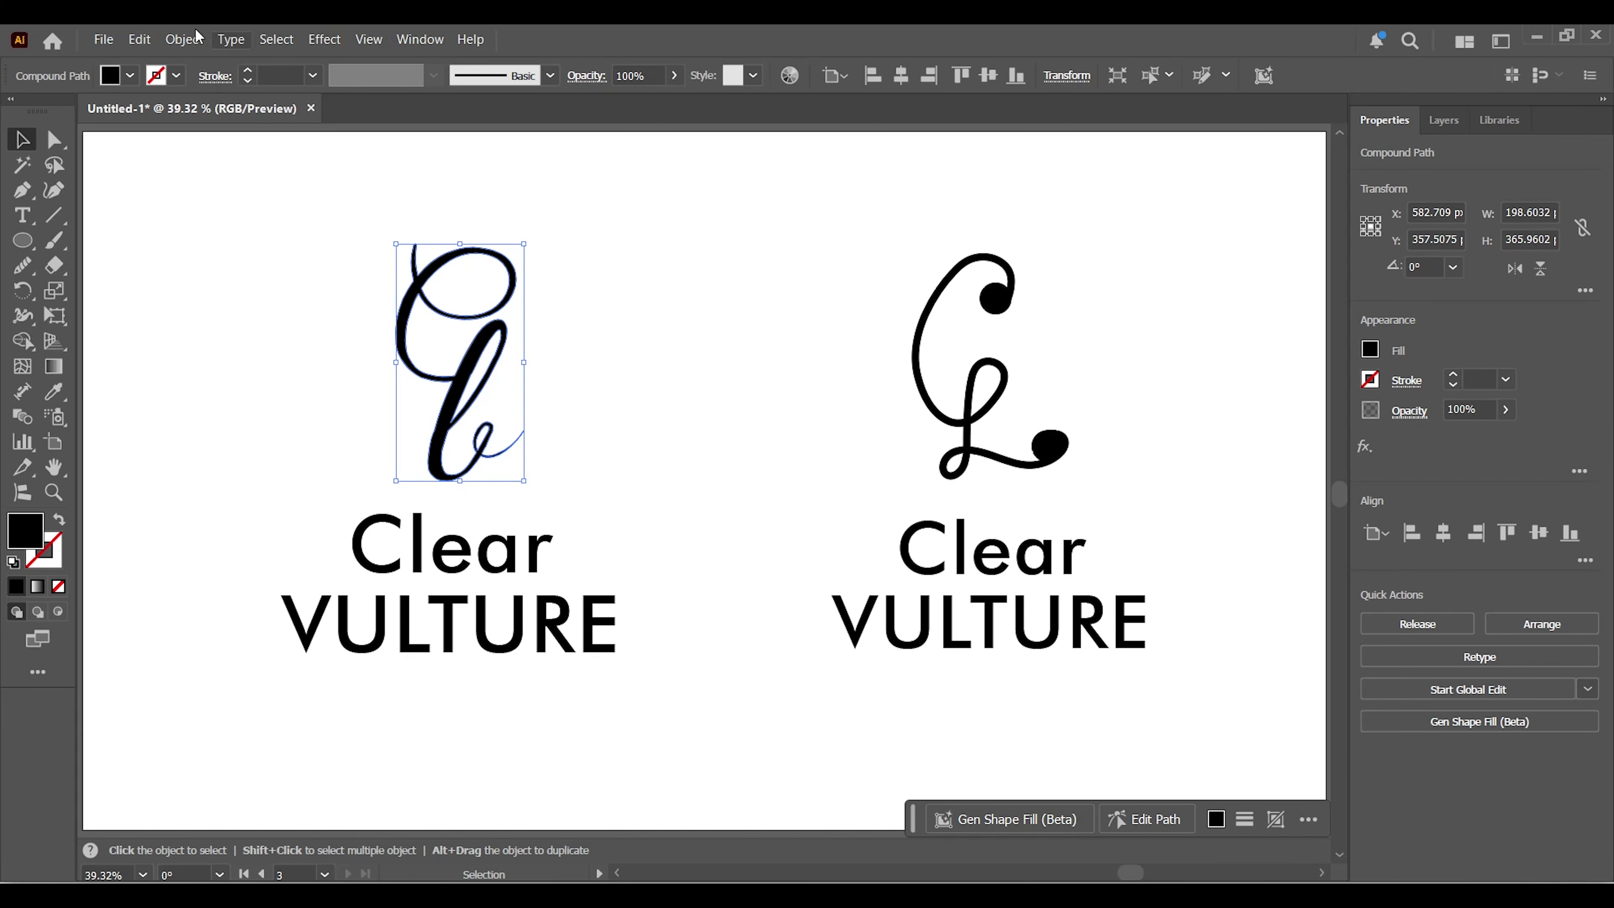
{"action": "left_click", "coordinate": [130, 77]}
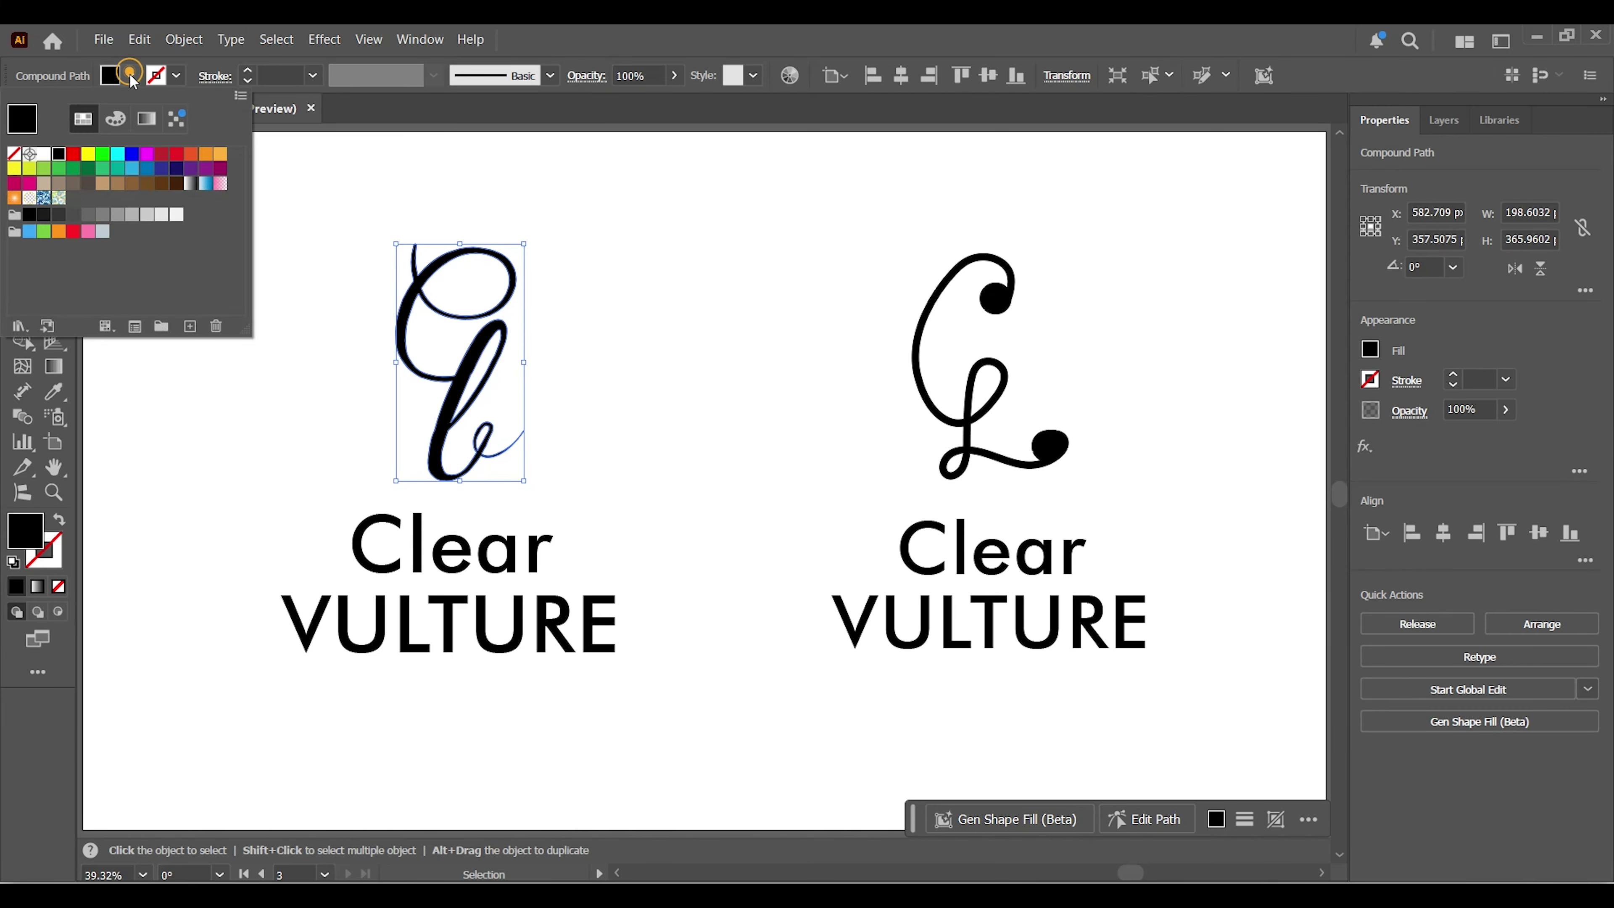
{"action": "left_click", "coordinate": [88, 164]}
{"action": "left_click", "coordinate": [115, 118]}
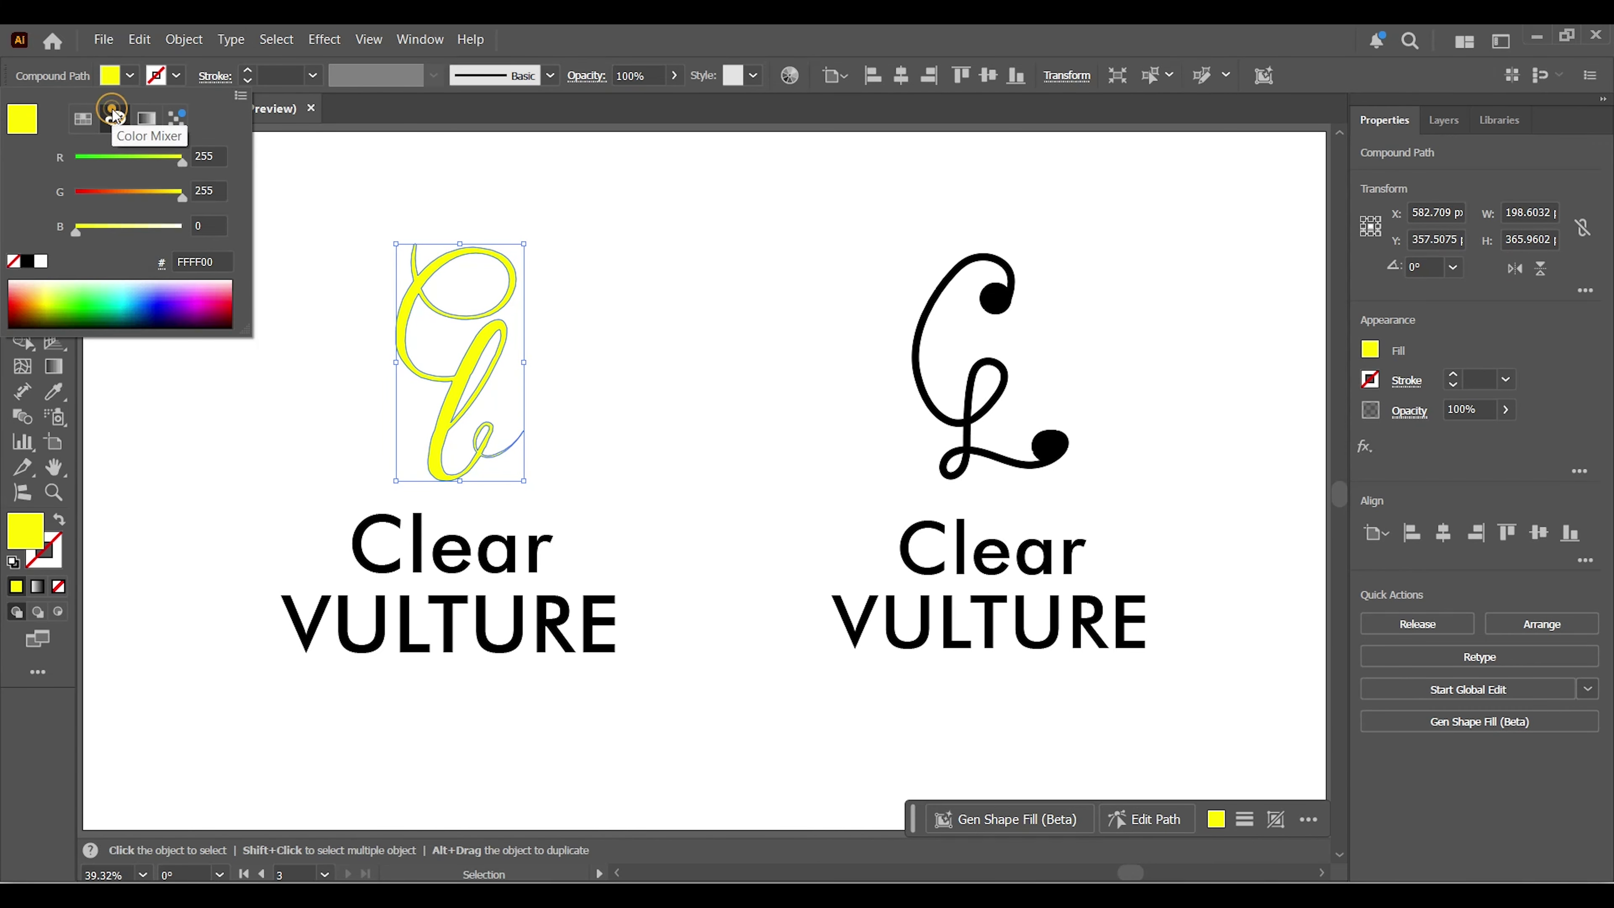
{"action": "left_click_drag", "start_coordinate": [71, 235], "coordinate": [90, 235]}
{"action": "left_click_drag", "start_coordinate": [180, 194], "coordinate": [166, 210]}
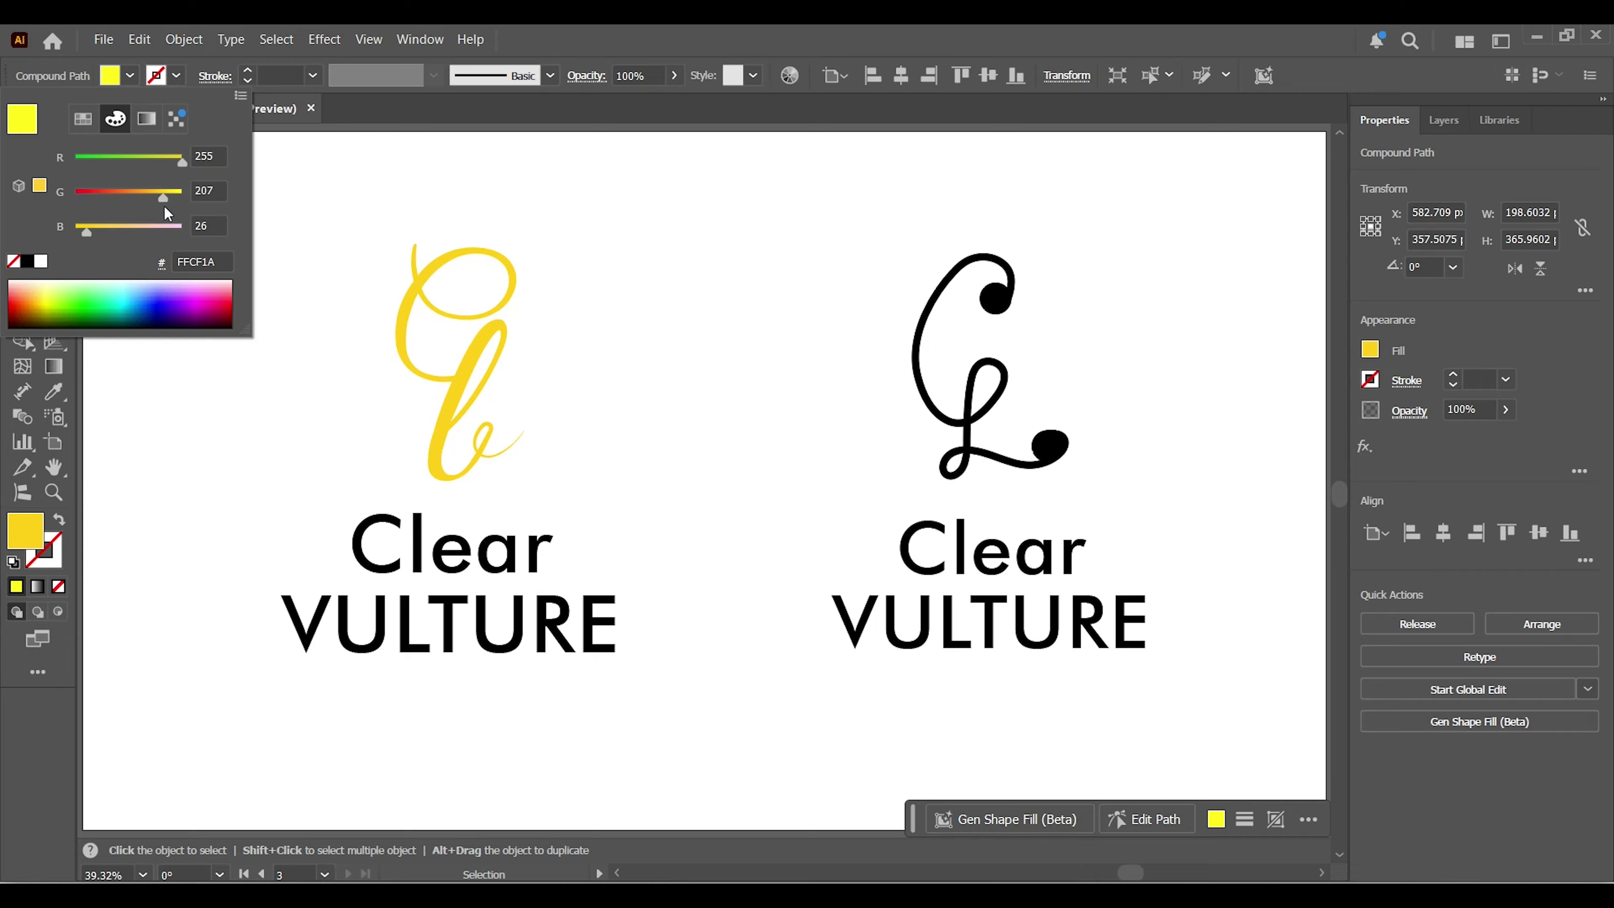
{"action": "left_click_drag", "start_coordinate": [165, 208], "coordinate": [166, 200]}
{"action": "left_click", "coordinate": [525, 220]}
{"action": "left_click", "coordinate": [664, 282]}
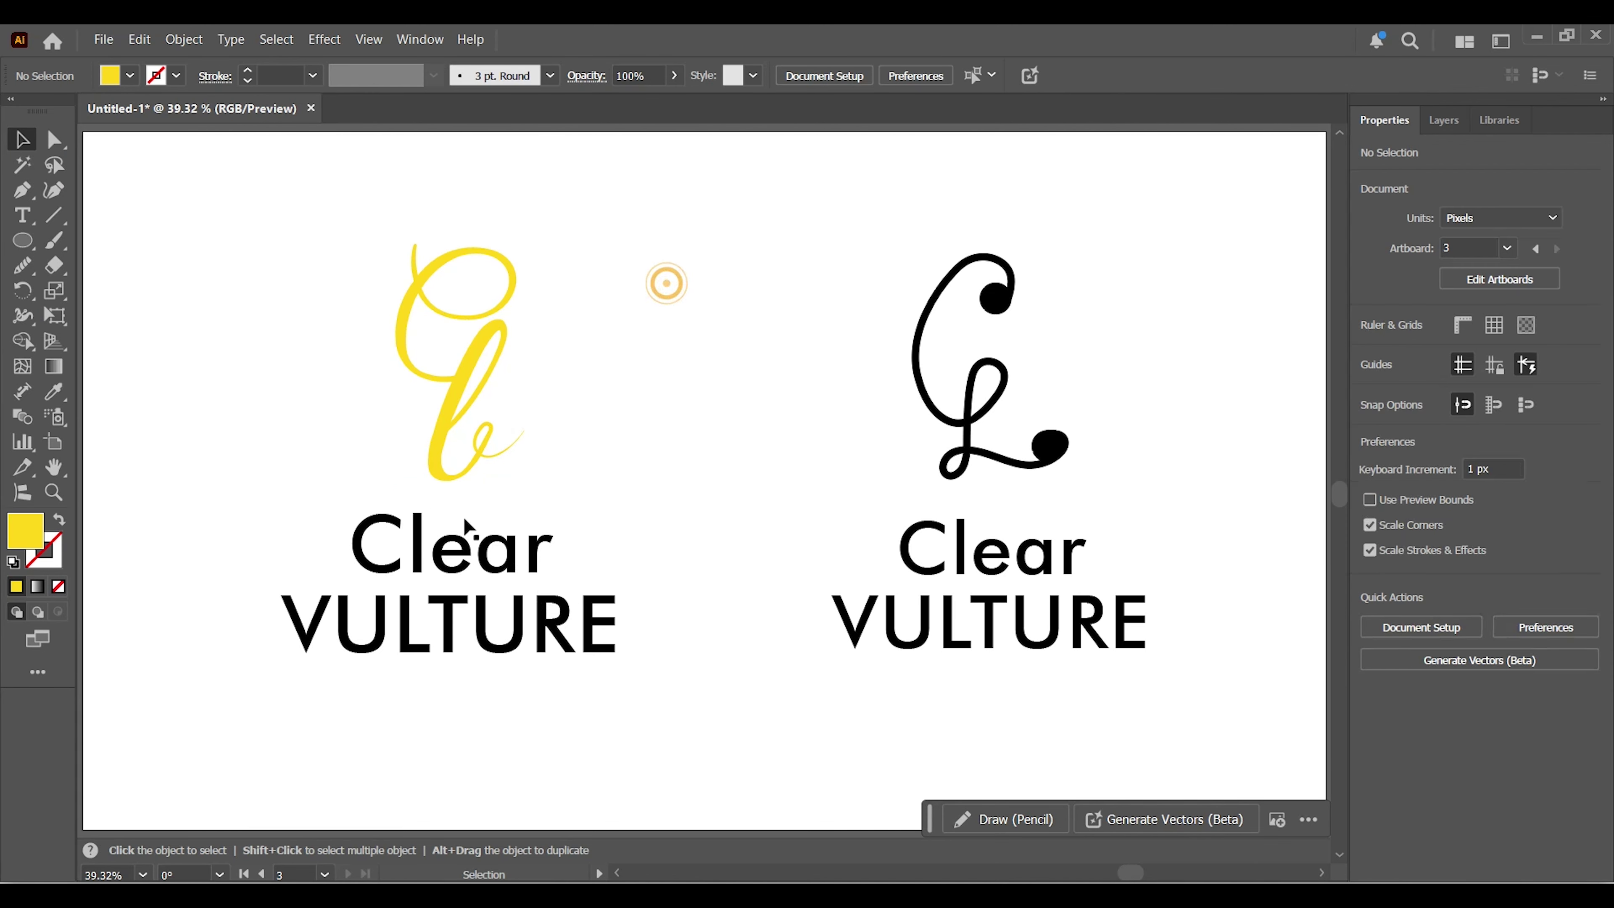
Recolor the brand text under the yellow script monogram by sampling the monogram's yellow with the Eyedropper
{"action": "left_click_drag", "start_coordinate": [273, 500], "coordinate": [654, 709]}
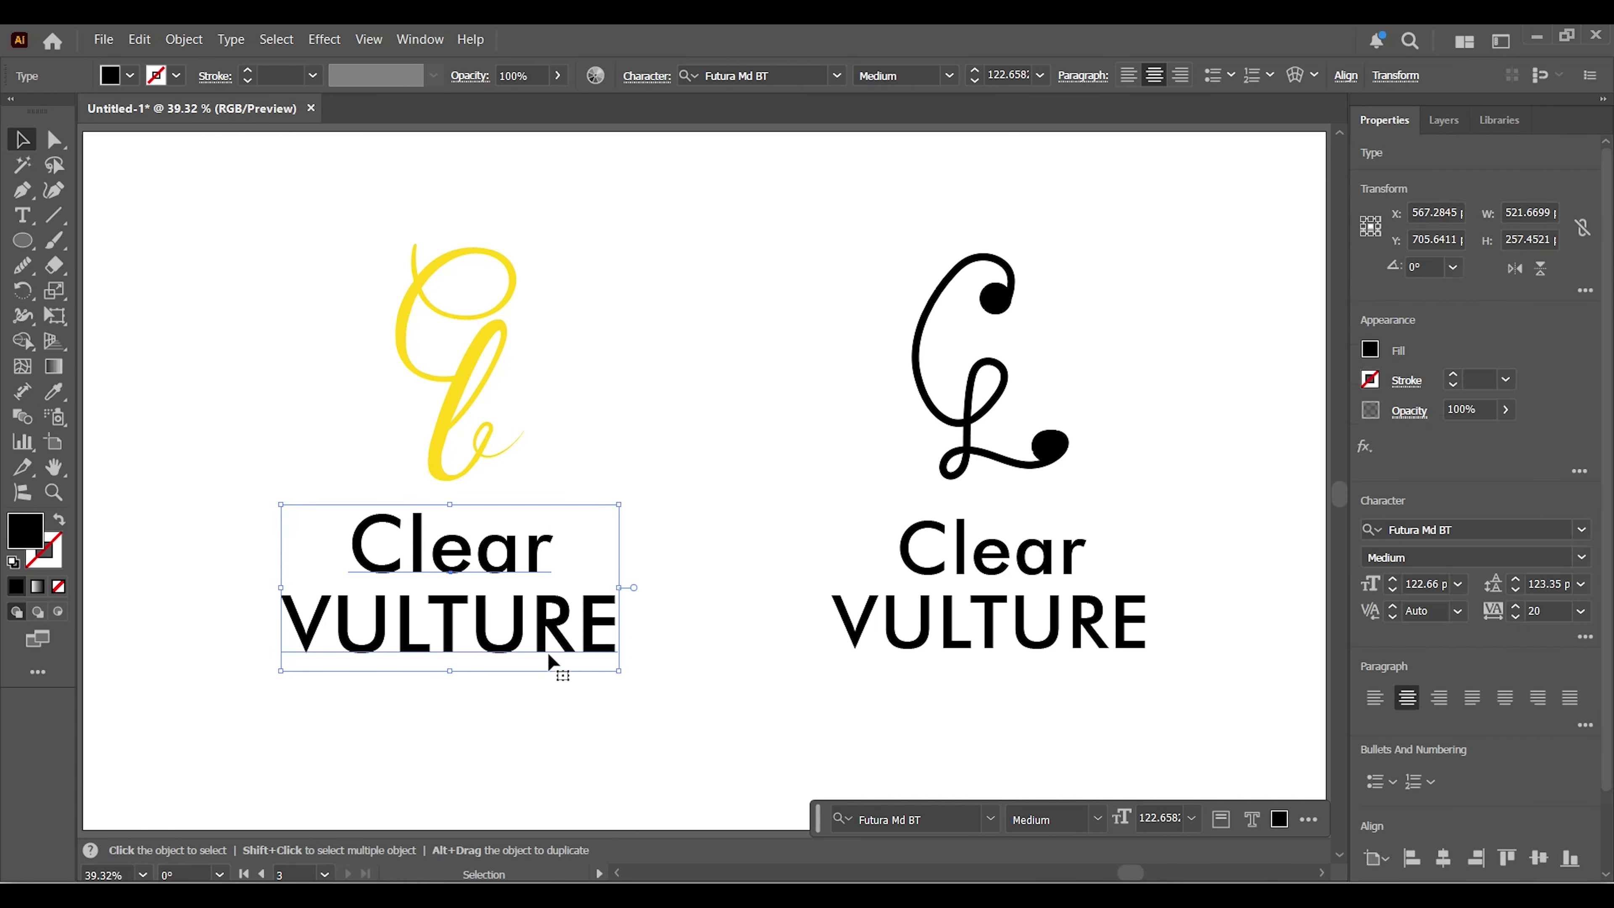
{"action": "key", "text": "i"}
{"action": "left_click", "coordinate": [399, 317]}
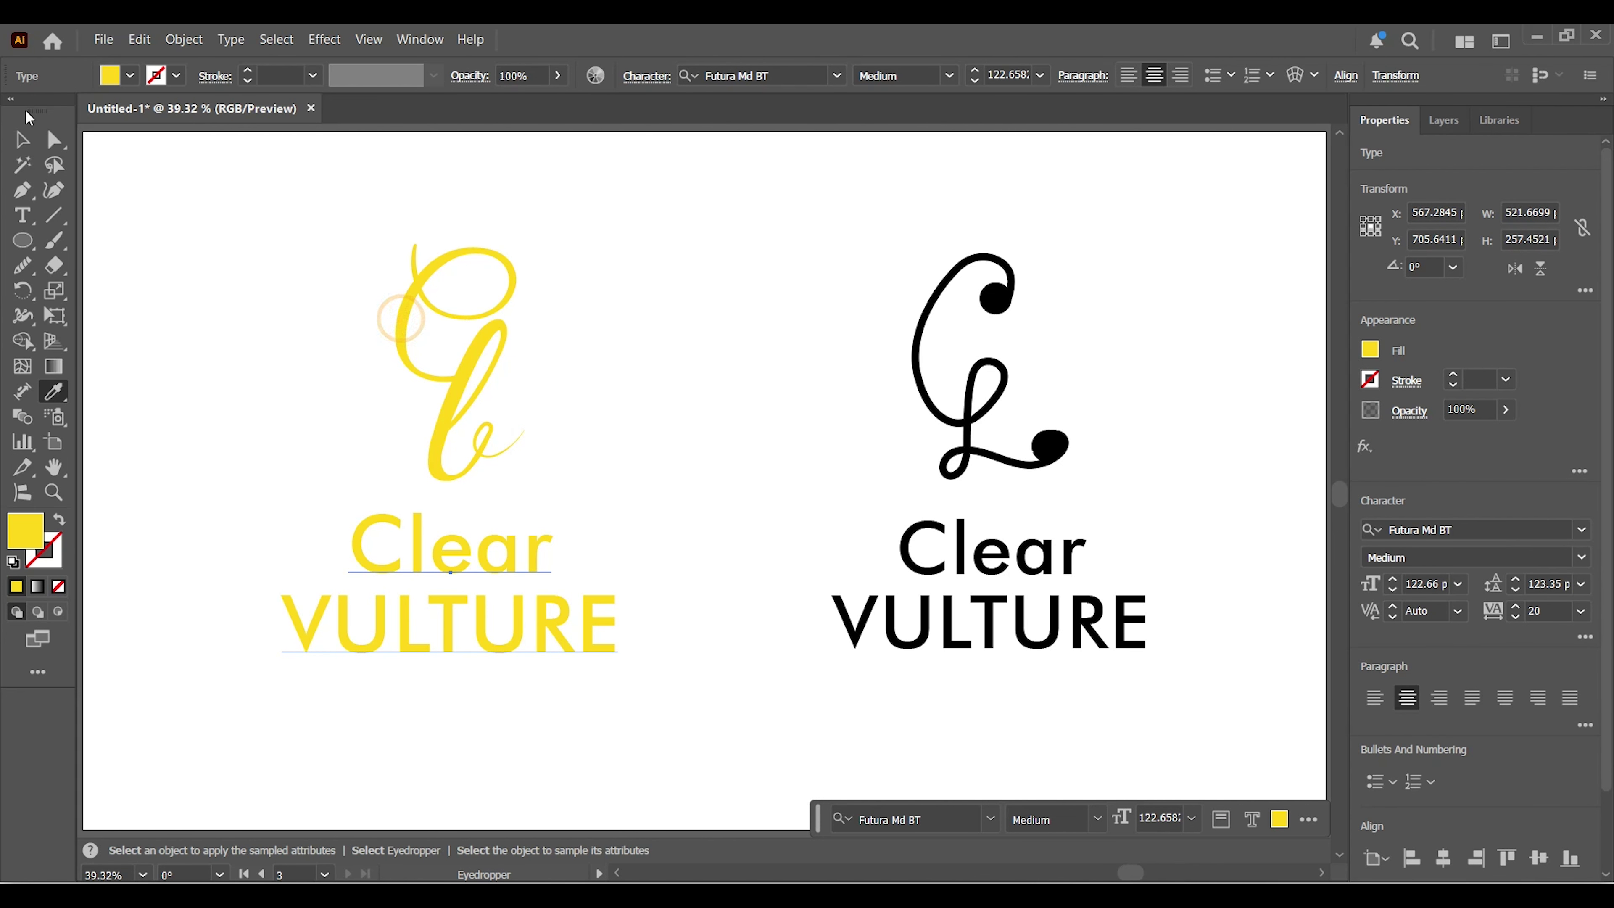
{"action": "key", "text": "v"}
{"action": "left_click", "coordinate": [168, 284]}
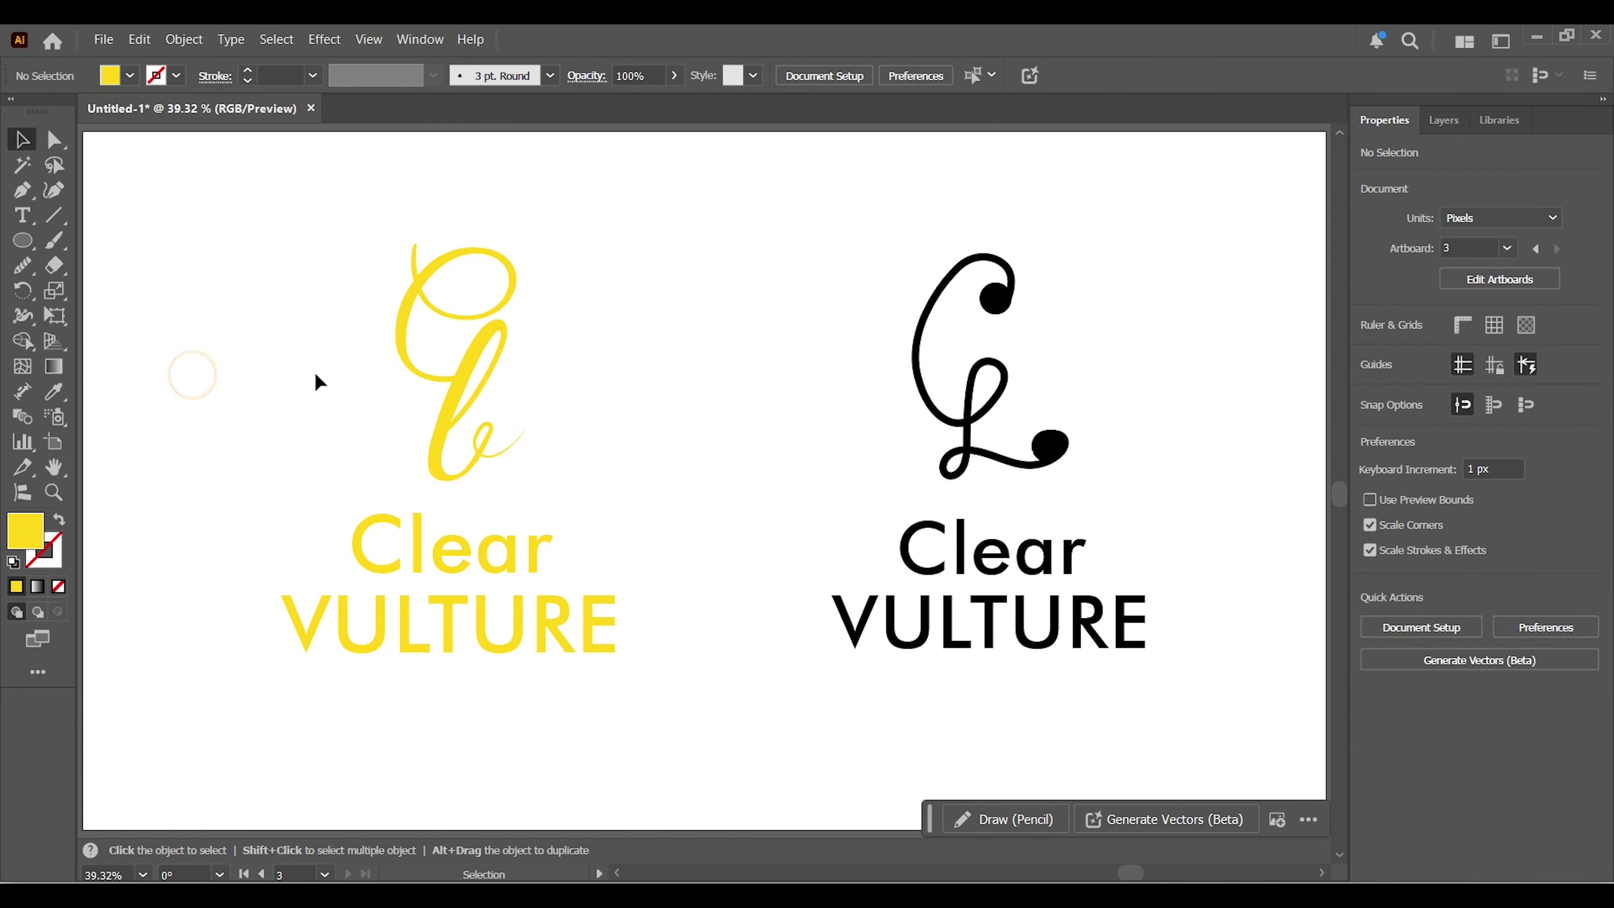
Apply the script monogram's yellow to the black traced CL monogram with the Eyedropper
{"action": "left_click_drag", "start_coordinate": [886, 229], "coordinate": [1117, 465]}
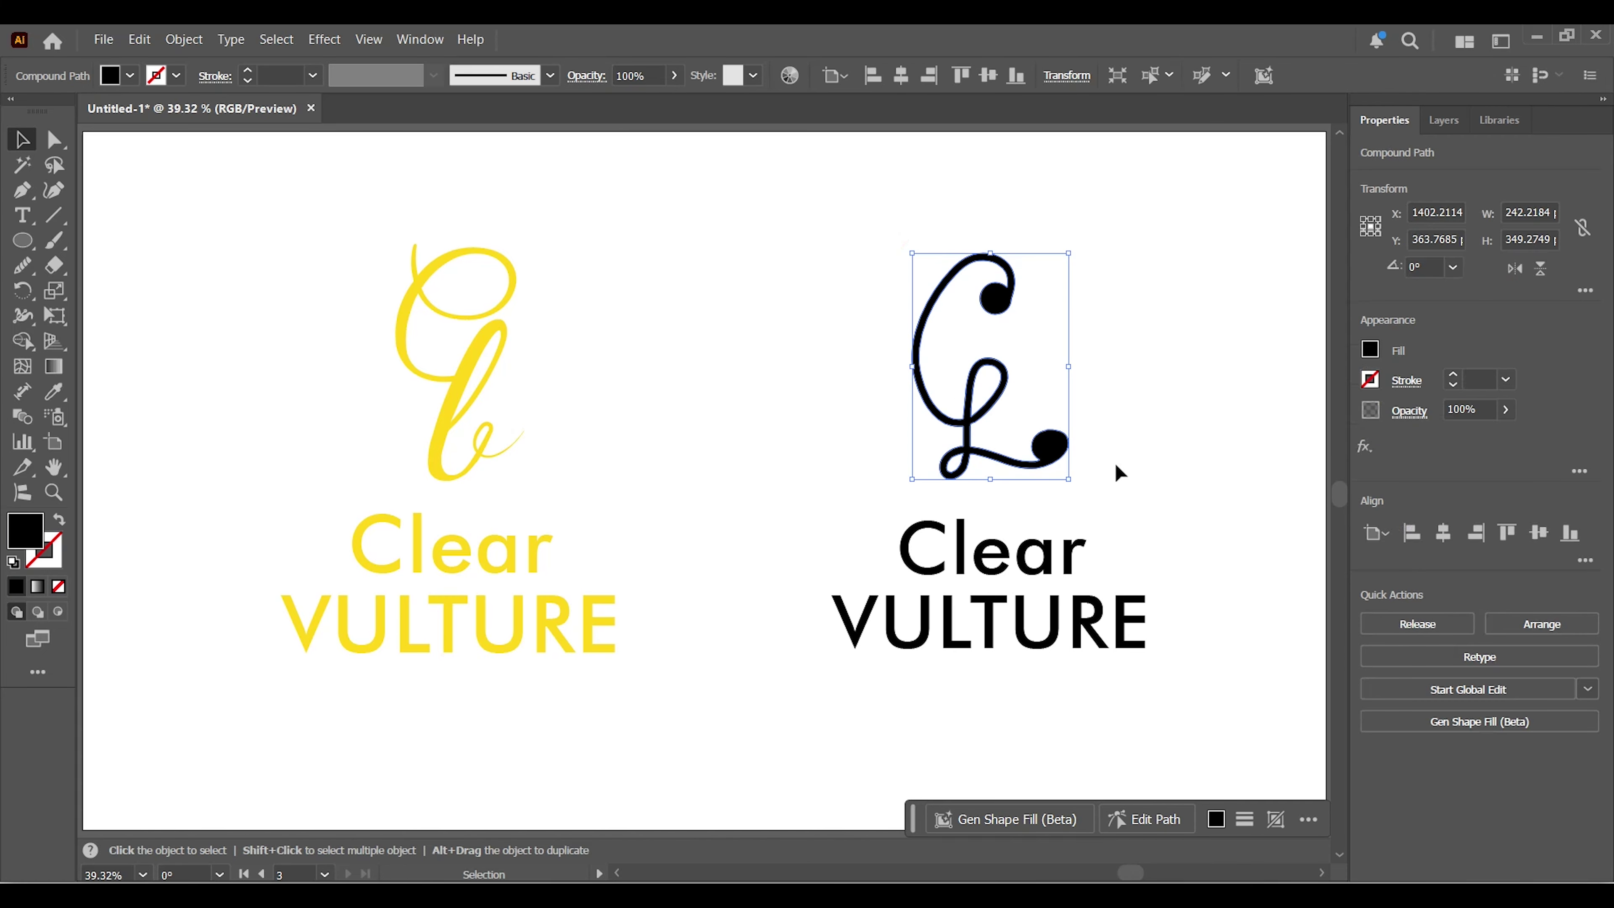
{"action": "key", "text": "i"}
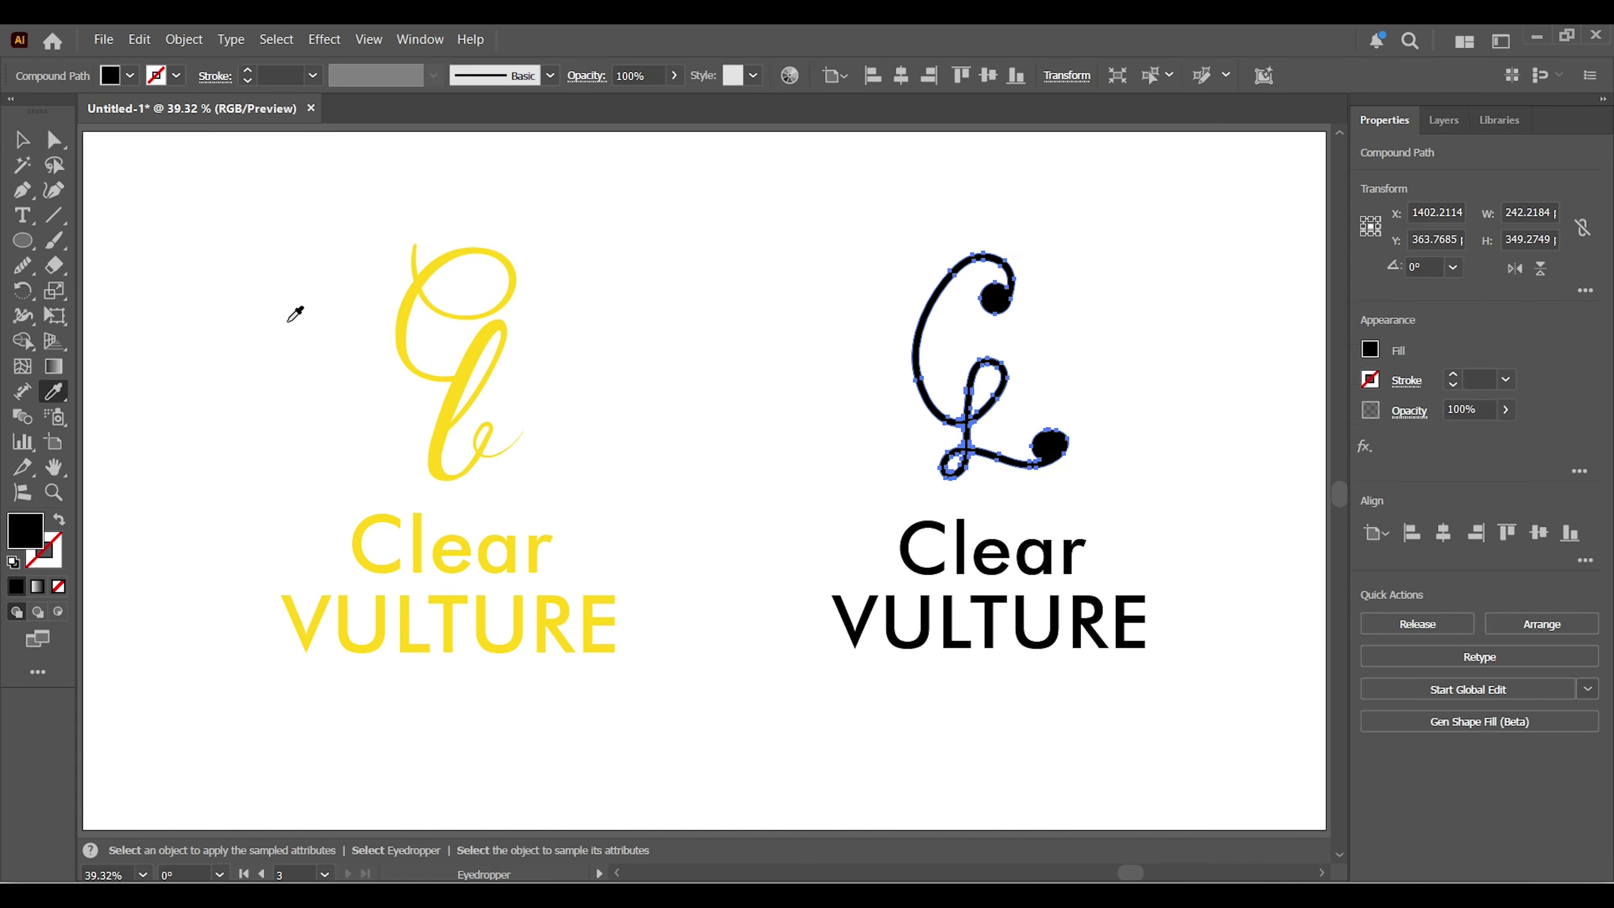
{"action": "left_click", "coordinate": [416, 294]}
{"action": "left_click", "coordinate": [22, 139]}
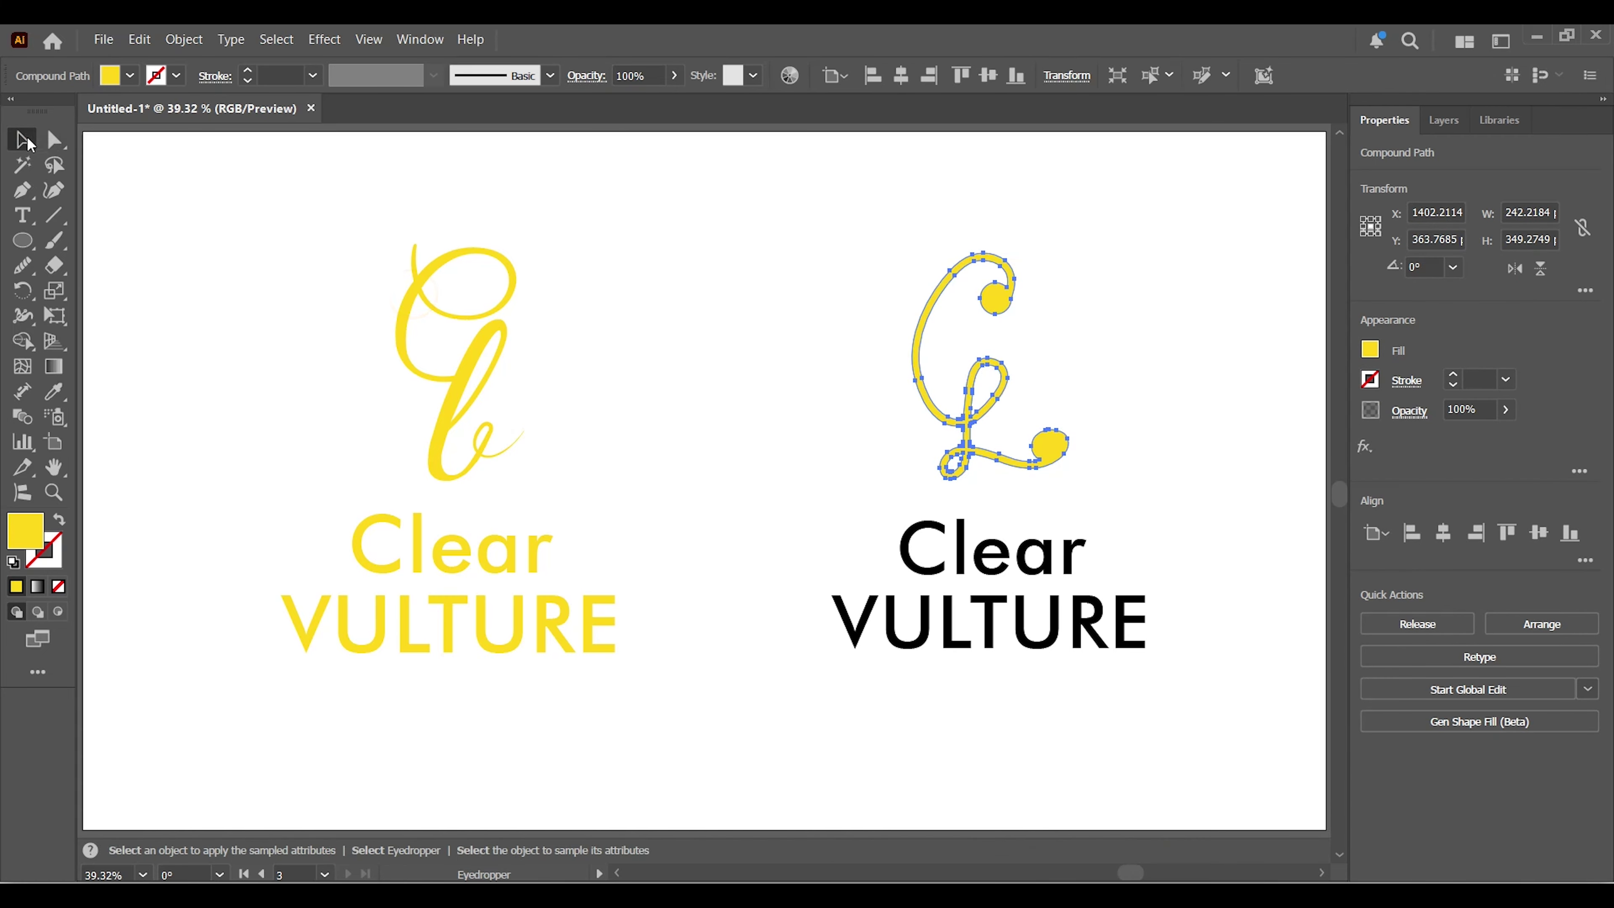
{"action": "left_click", "coordinate": [667, 330]}
Recolor the remaining black Clear VULTURE text by sampling the yellow of the traced monogram above it
{"action": "left_click_drag", "start_coordinate": [820, 531], "coordinate": [1171, 674]}
{"action": "key", "text": "i"}
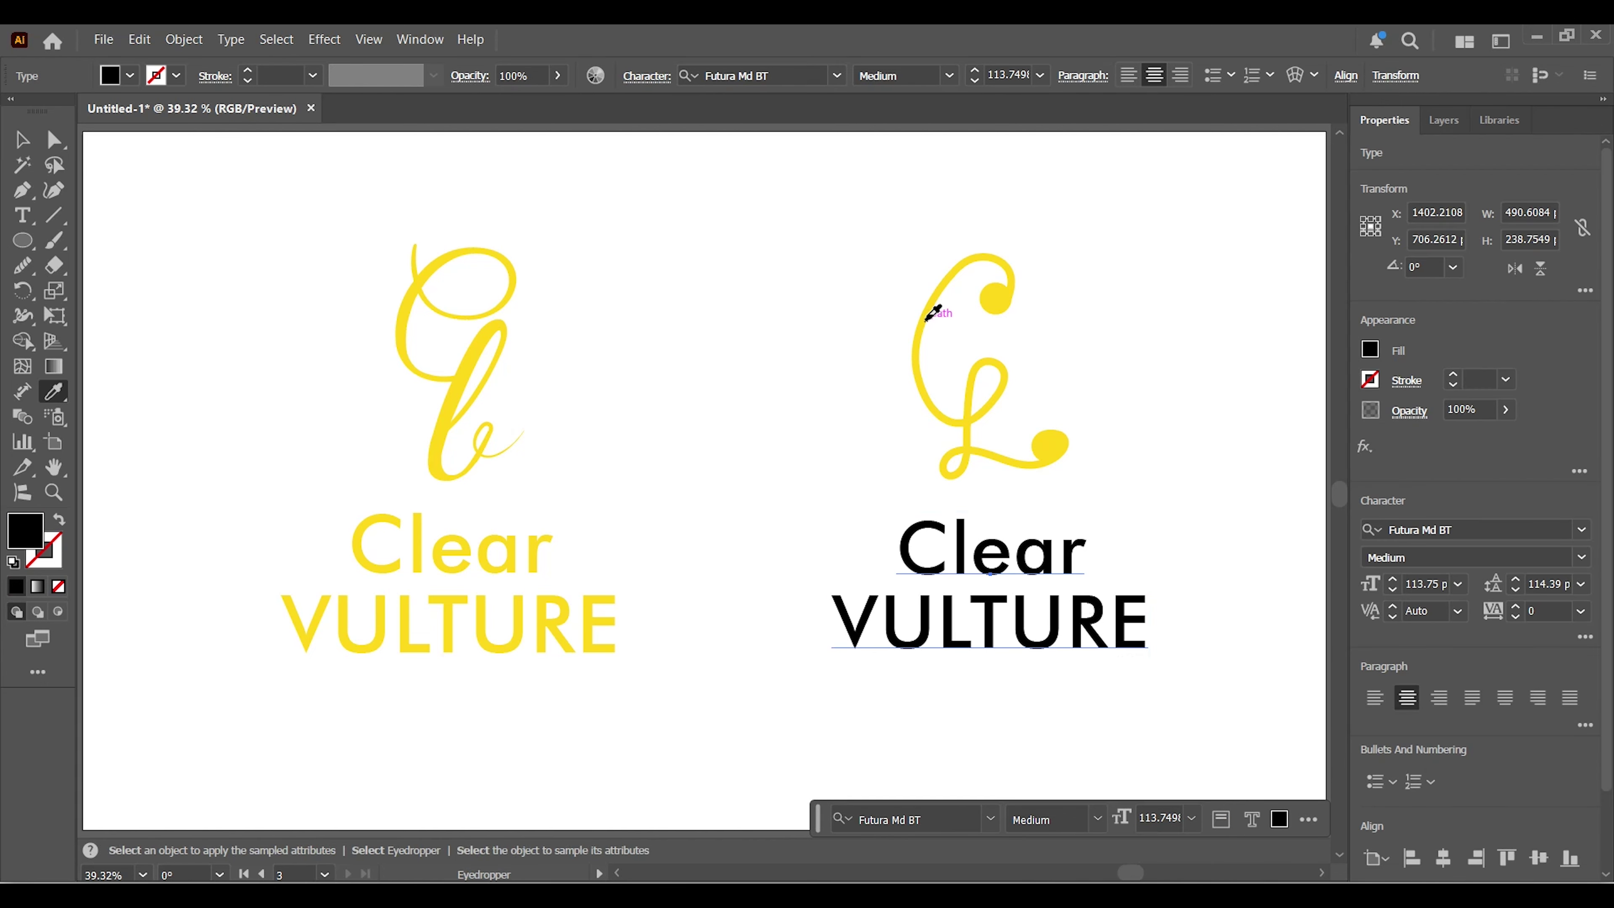
{"action": "left_click", "coordinate": [932, 312]}
{"action": "left_click", "coordinate": [22, 139]}
{"action": "left_click", "coordinate": [672, 441]}
Convert both yellow Clear VULTURE text blocks to outlines
{"action": "left_click_drag", "start_coordinate": [257, 542], "coordinate": [512, 618]}
{"action": "right_click", "coordinate": [512, 618]}
{"action": "left_click", "coordinate": [571, 510]}
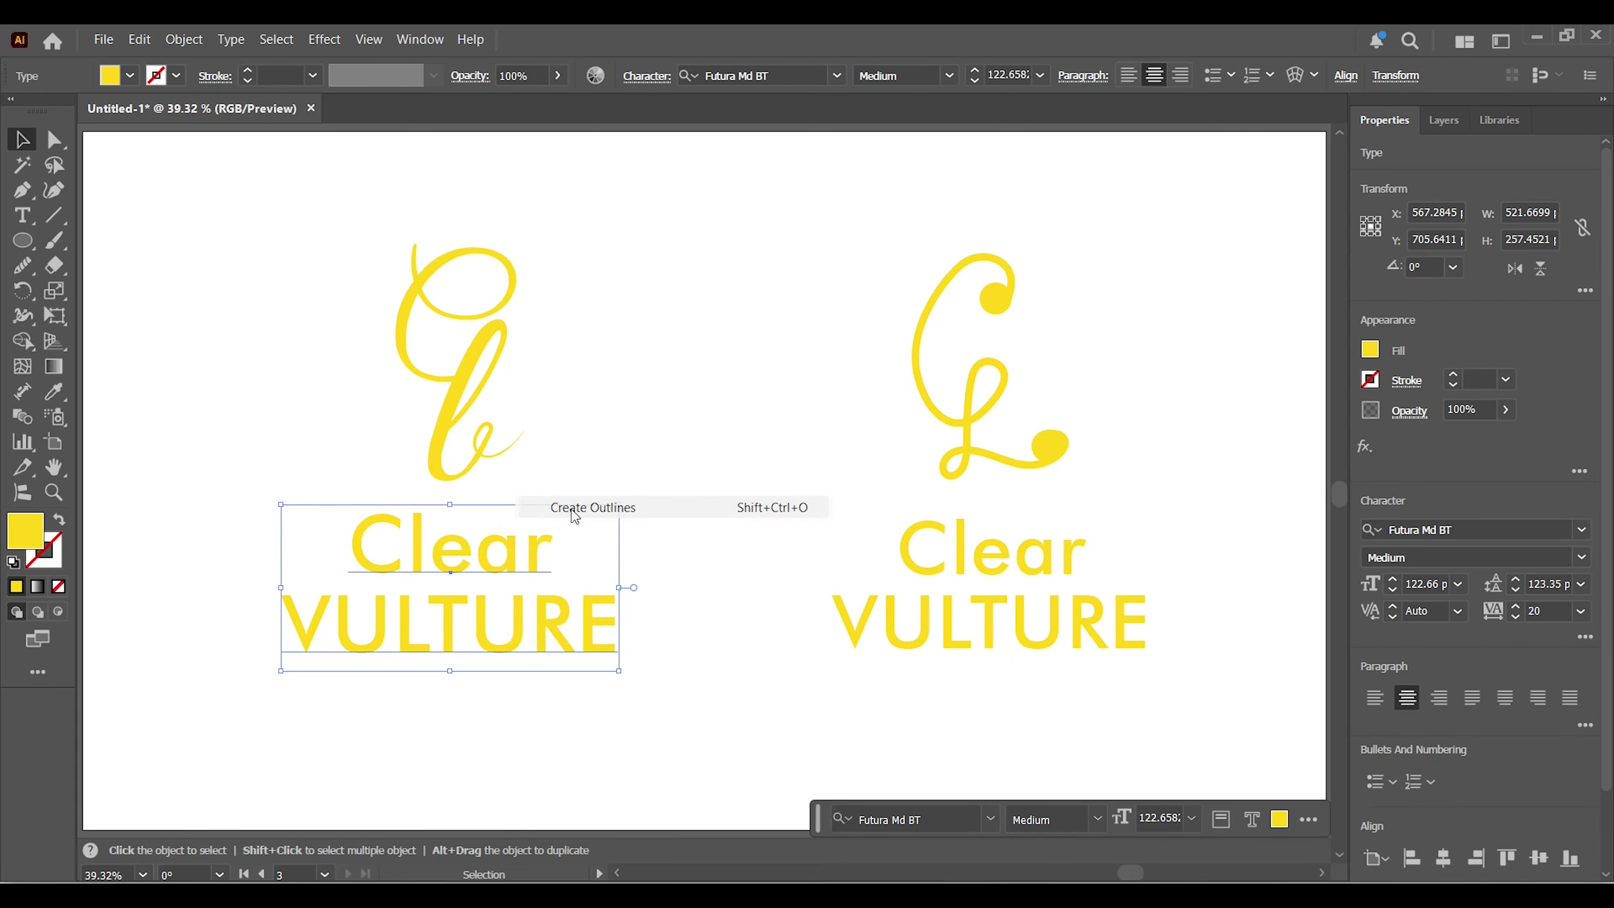
{"action": "left_click_drag", "start_coordinate": [808, 528], "coordinate": [1056, 623]}
{"action": "right_click", "coordinate": [1001, 604]}
{"action": "left_click", "coordinate": [1080, 507]}
{"action": "left_click", "coordinate": [630, 444]}
Align each monogram and its outlined brand text on their horizontal centers, one logo at a time
{"action": "left_click_drag", "start_coordinate": [225, 272], "coordinate": [722, 666]}
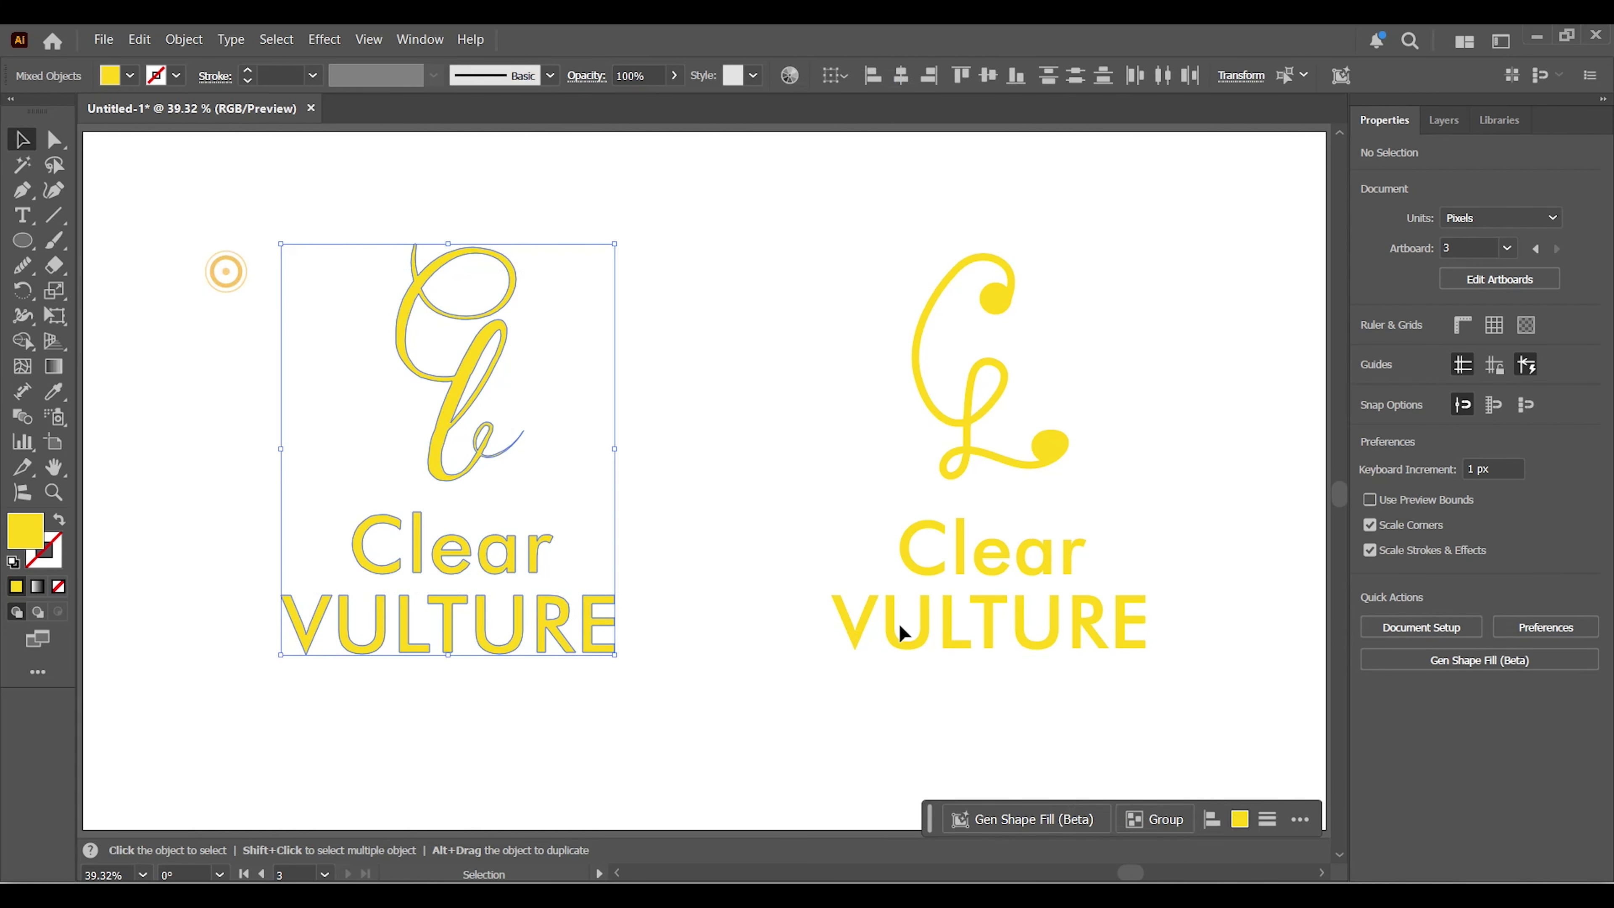
{"action": "left_click", "coordinate": [799, 342]}
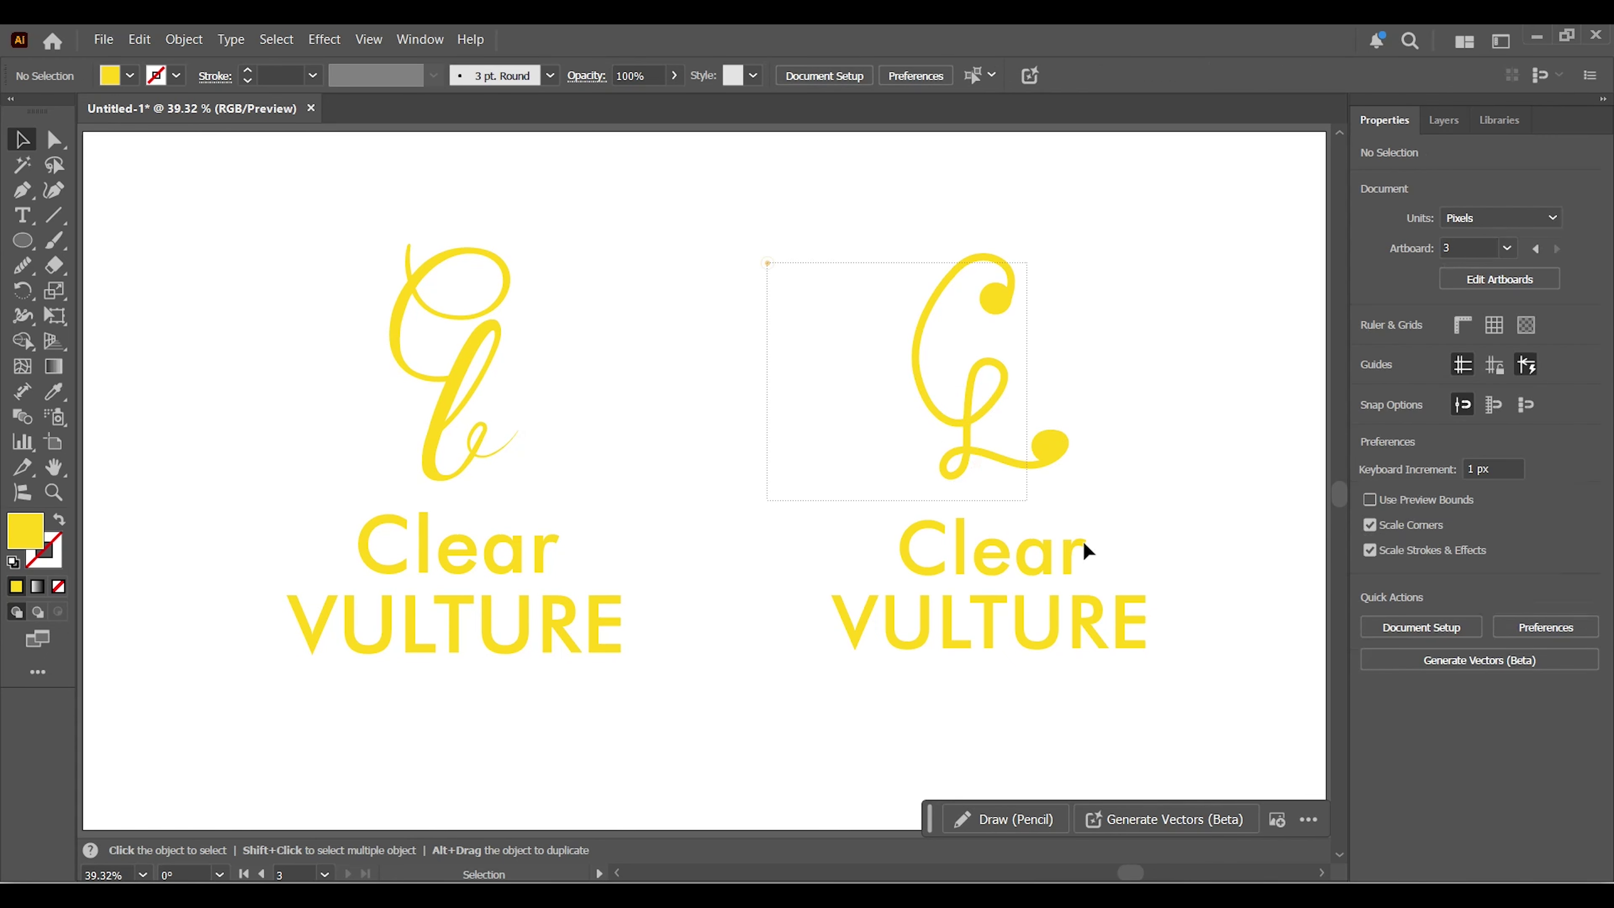
{"action": "left_click_drag", "start_coordinate": [763, 259], "coordinate": [1163, 668]}
{"action": "left_click", "coordinate": [692, 265]}
Scale the traced monogram down to about 194 × 280 px and center it closer above its brand text
{"action": "left_click_drag", "start_coordinate": [857, 234], "coordinate": [994, 350]}
{"action": "left_click_drag", "start_coordinate": [1068, 255], "coordinate": [1052, 275]}
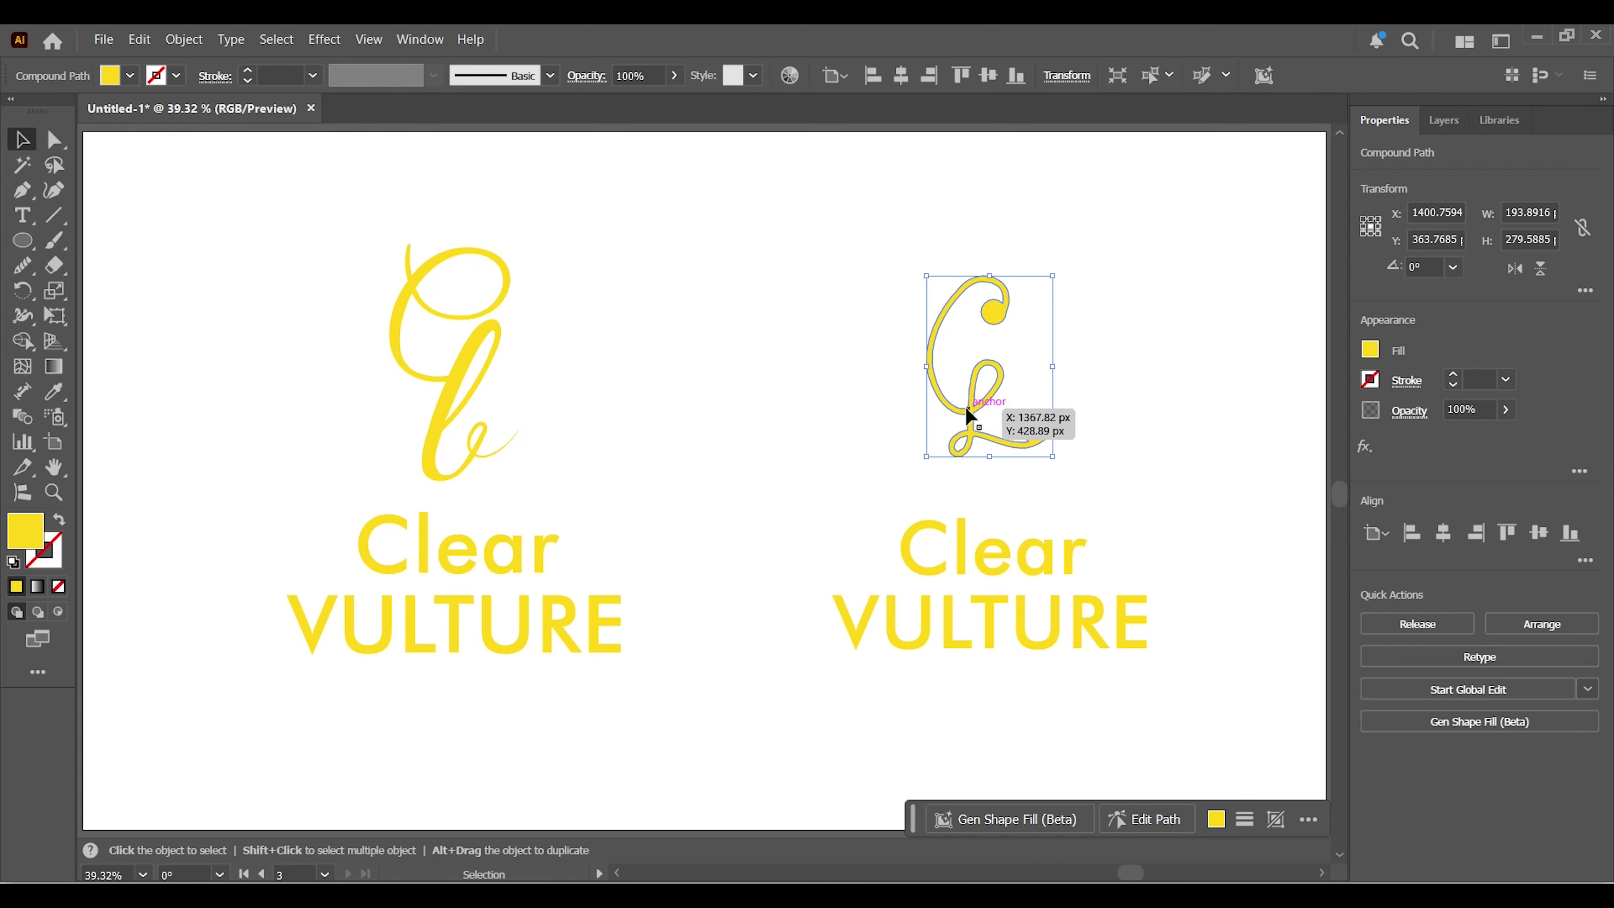
{"action": "left_click_drag", "start_coordinate": [964, 410], "coordinate": [967, 427]}
{"action": "left_click_drag", "start_coordinate": [760, 274], "coordinate": [1250, 710]}
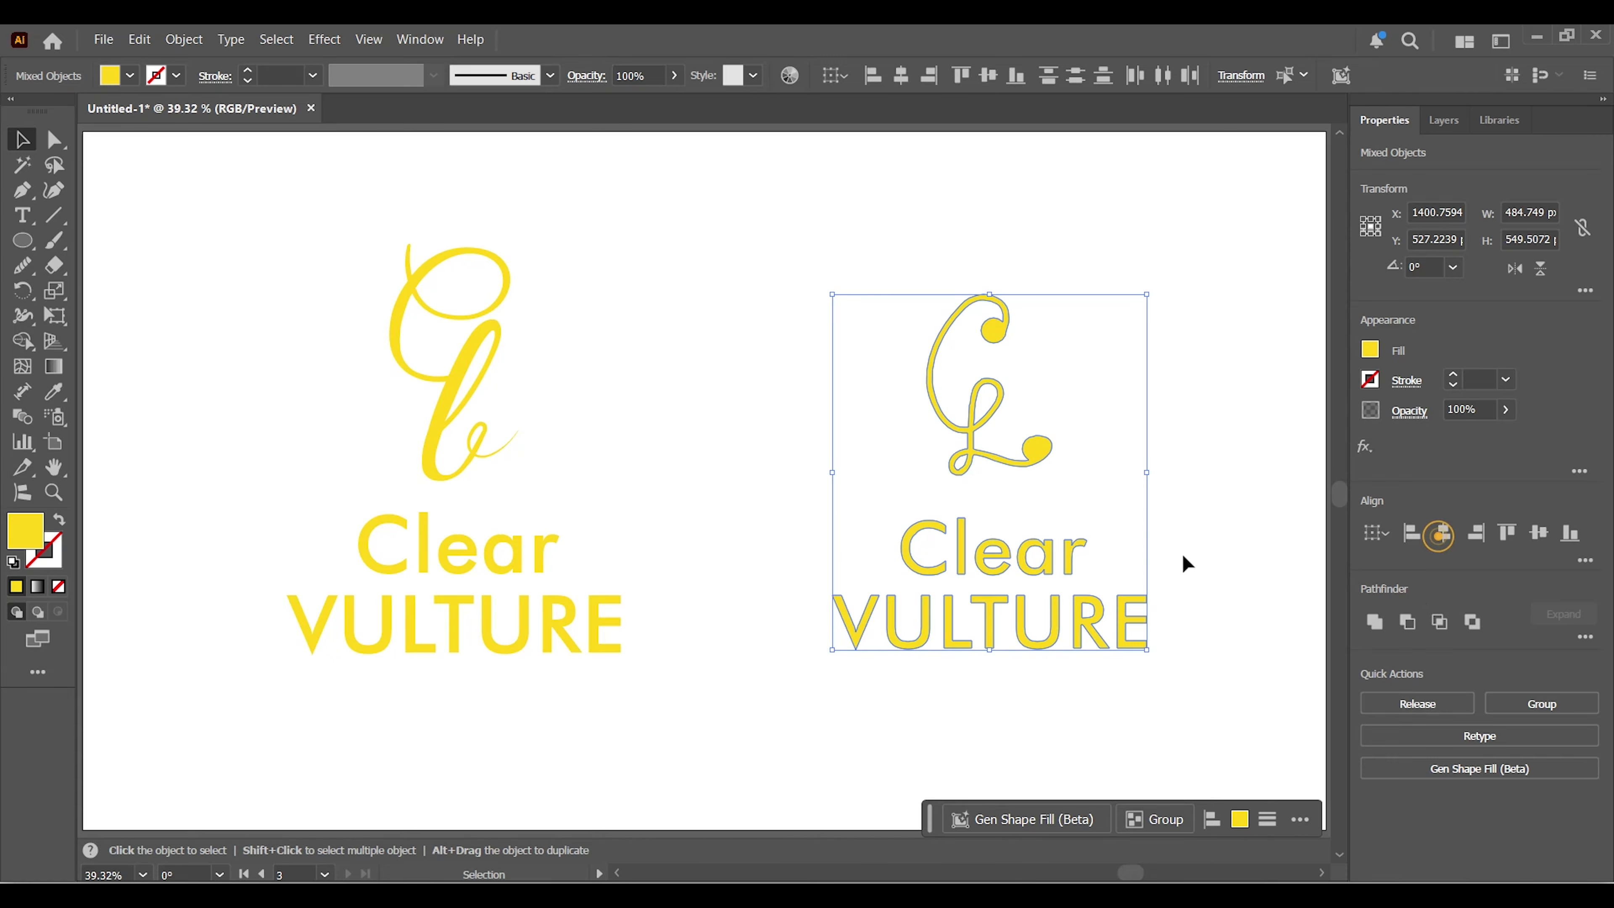
{"action": "left_click", "coordinate": [1216, 555]}
Enlarge the whole traced-monogram logo to about 533 × 604 px and reposition it level with the script logo
{"action": "left_click_drag", "start_coordinate": [811, 274], "coordinate": [991, 483]}
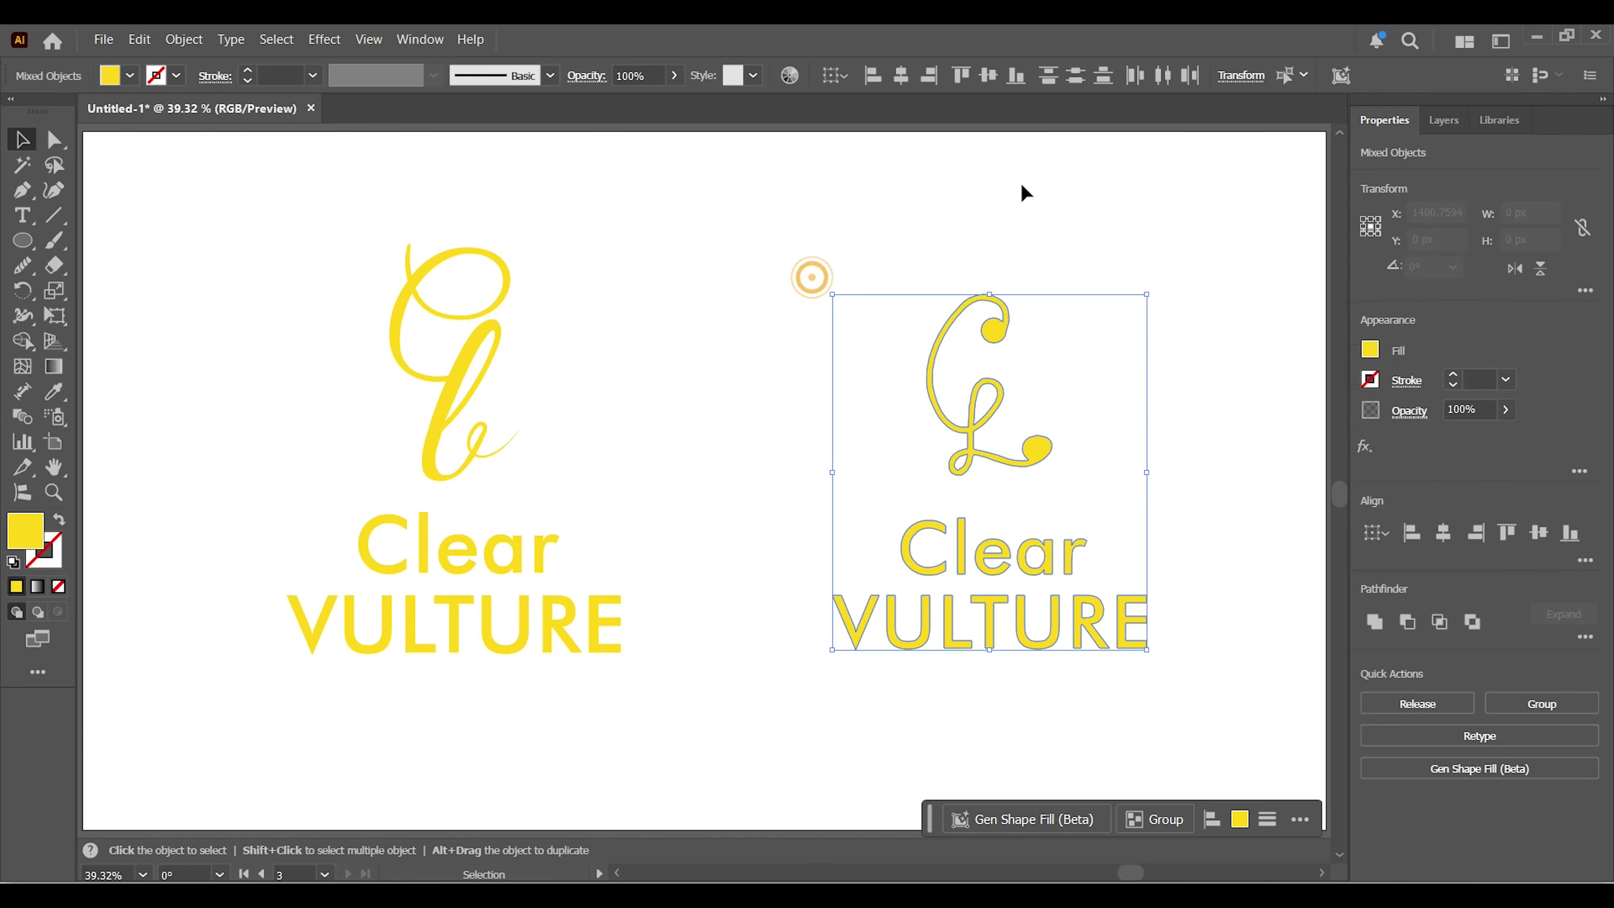
{"action": "left_click_drag", "start_coordinate": [1145, 290], "coordinate": [1158, 263]}
{"action": "left_click", "coordinate": [1050, 562]}
{"action": "left_click_drag", "start_coordinate": [794, 270], "coordinate": [1217, 616]}
{"action": "left_click_drag", "start_coordinate": [1055, 582], "coordinate": [1073, 571]}
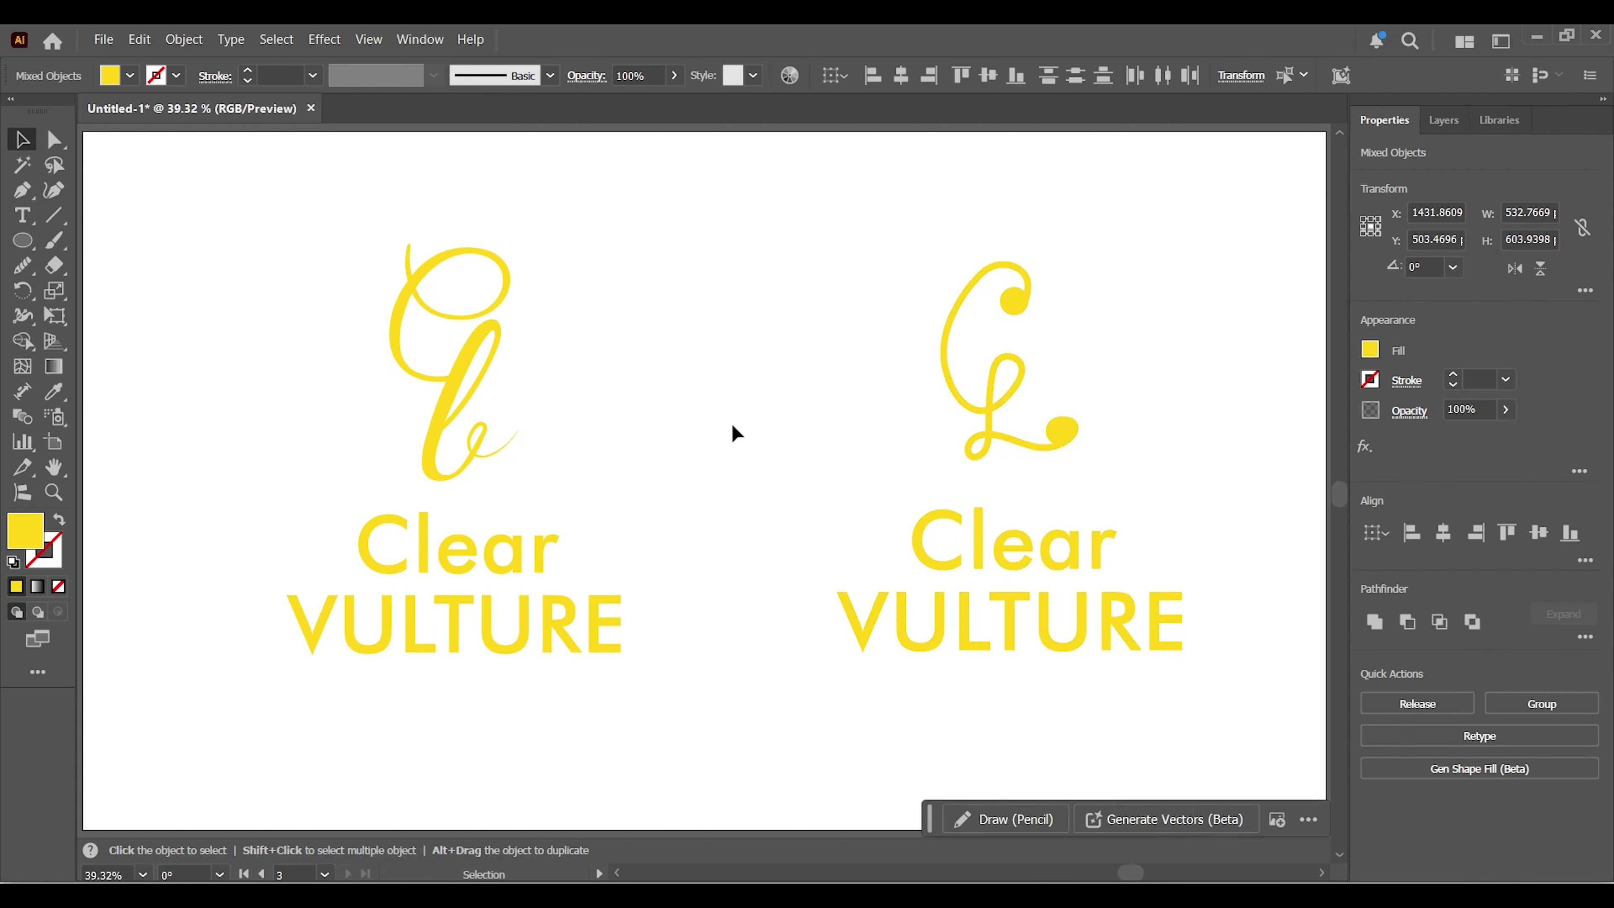
{"action": "left_click", "coordinate": [732, 427]}
Add a 1 pt medium gray stroke to the yellow script monogram
{"action": "left_click_drag", "start_coordinate": [354, 206], "coordinate": [550, 343]}
{"action": "left_click", "coordinate": [176, 75]}
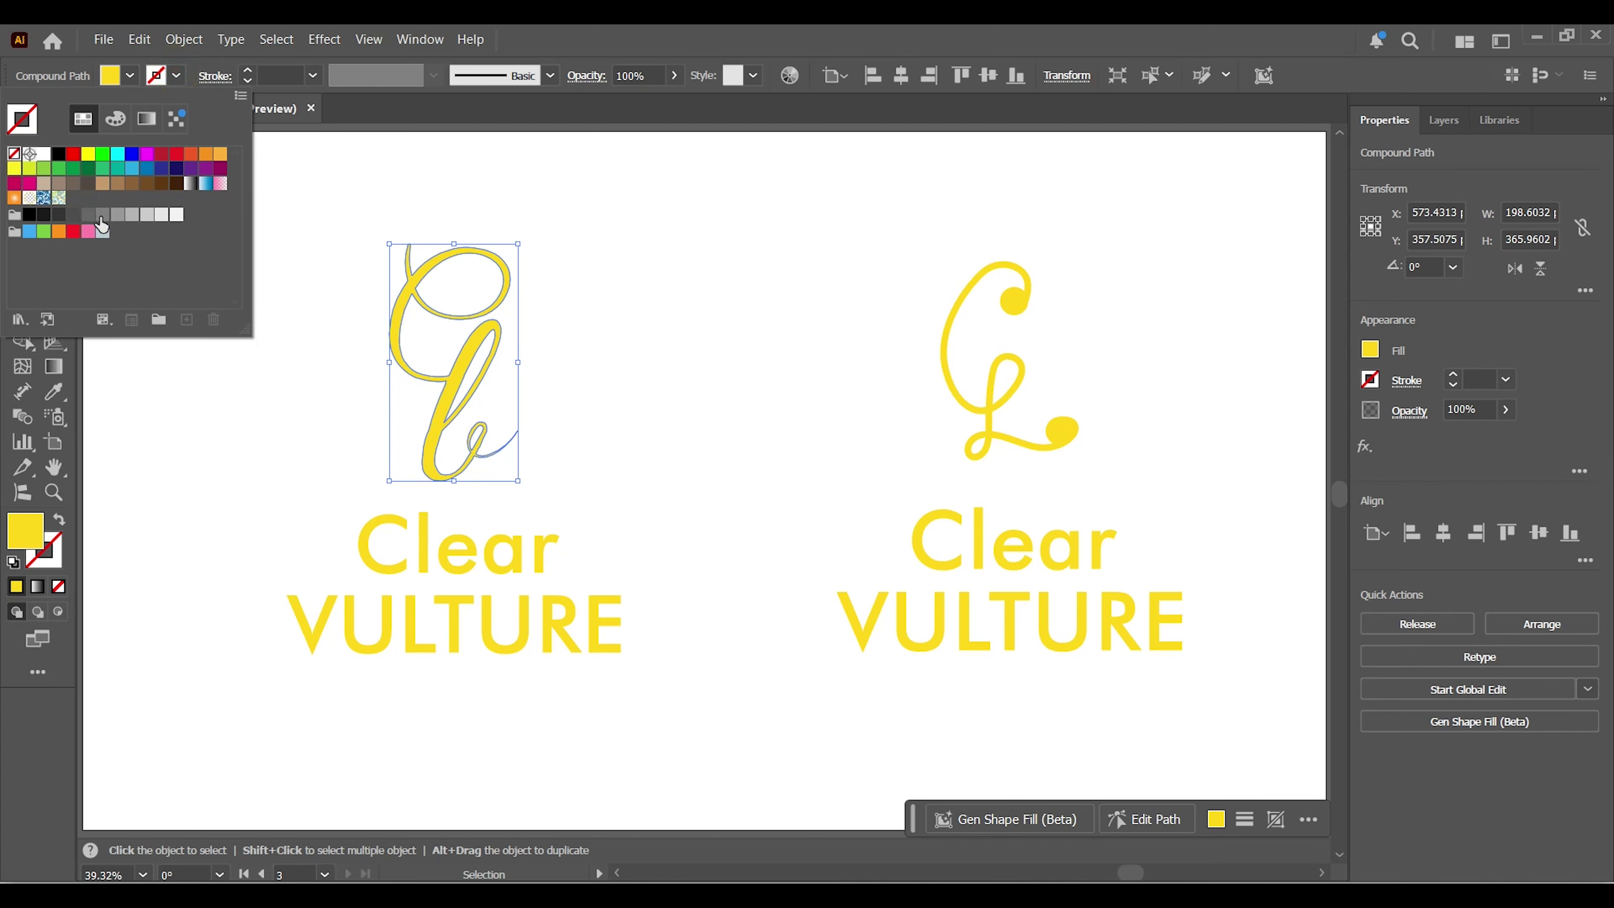
{"action": "left_click", "coordinate": [103, 215]}
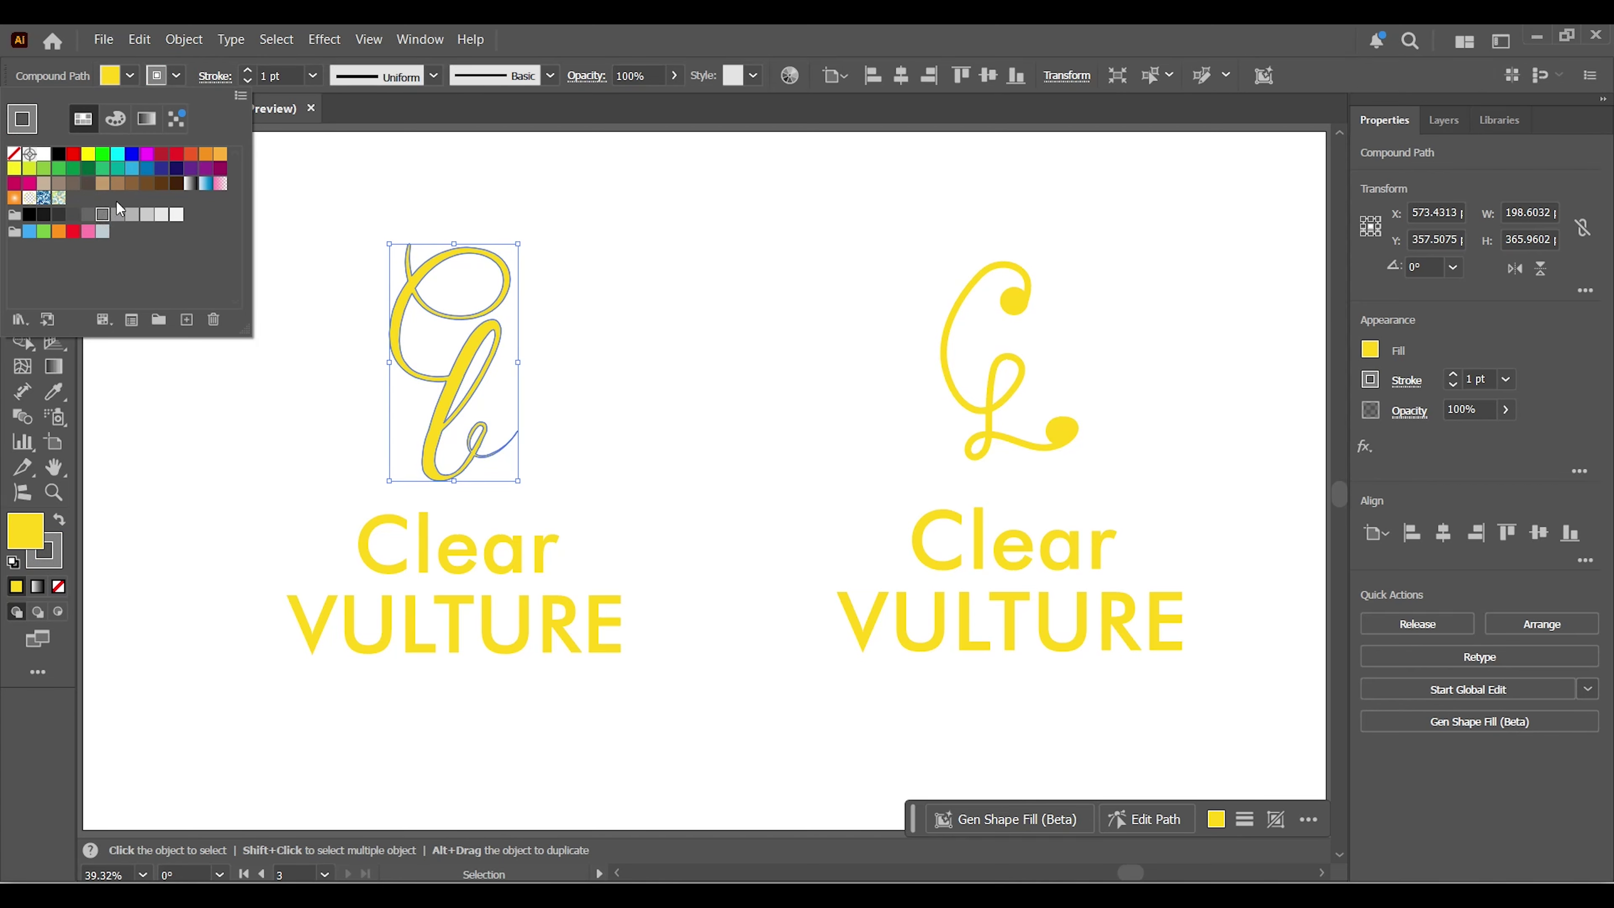
{"action": "left_click", "coordinate": [300, 213]}
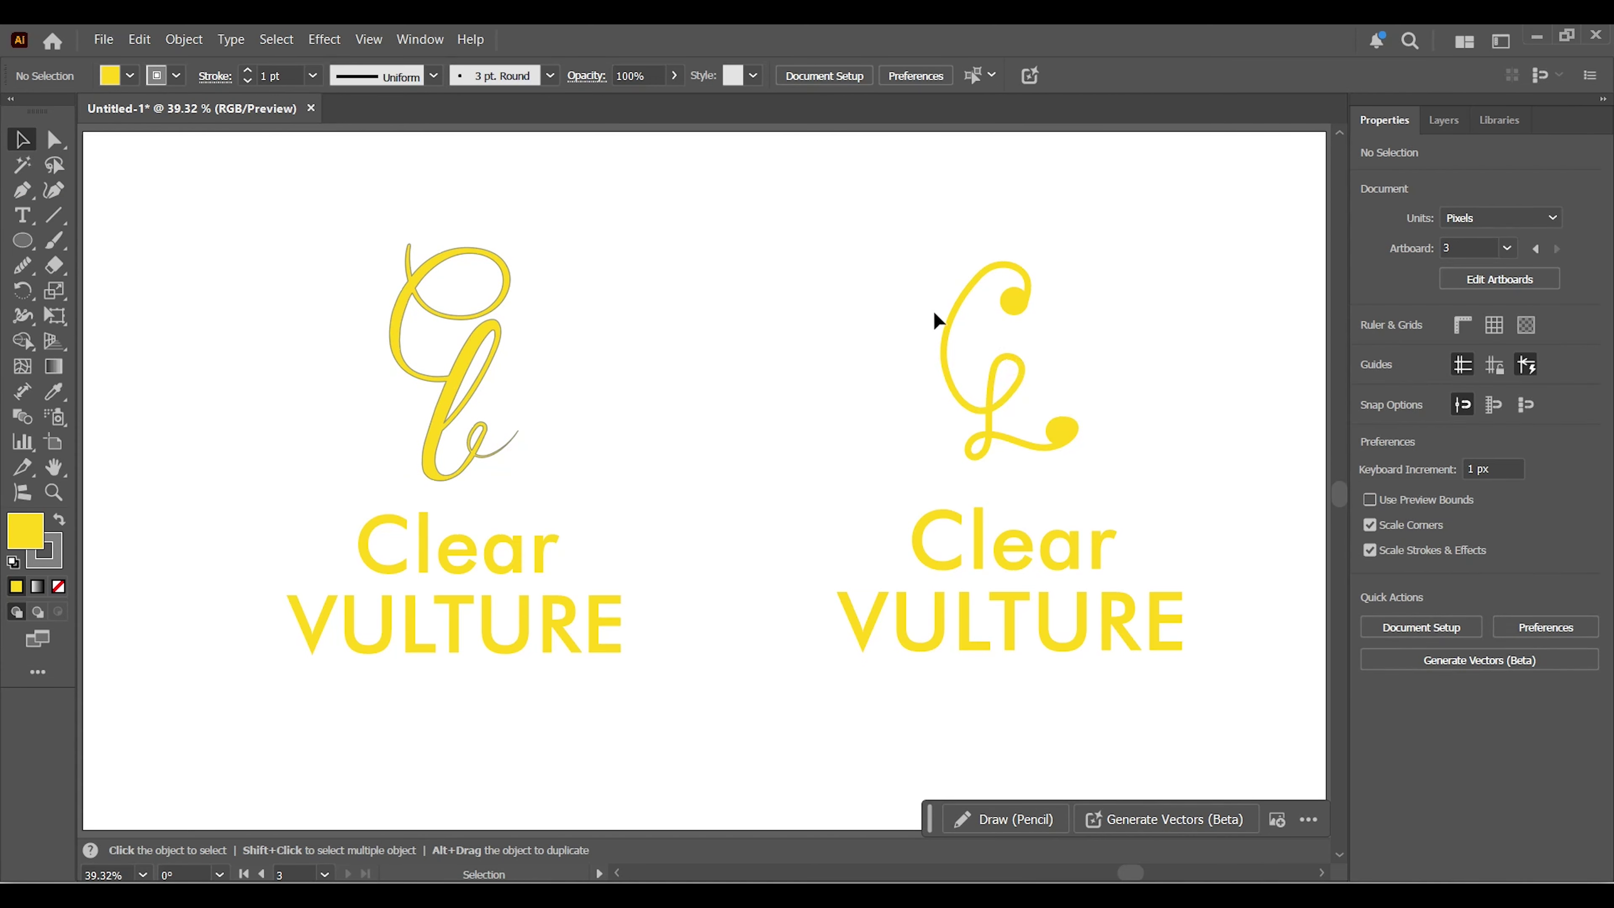
Outline the yellow traced CL monogram with the same 1 pt medium gray stroke
{"action": "left_click_drag", "start_coordinate": [858, 268], "coordinate": [1124, 439]}
{"action": "left_click", "coordinate": [176, 74]}
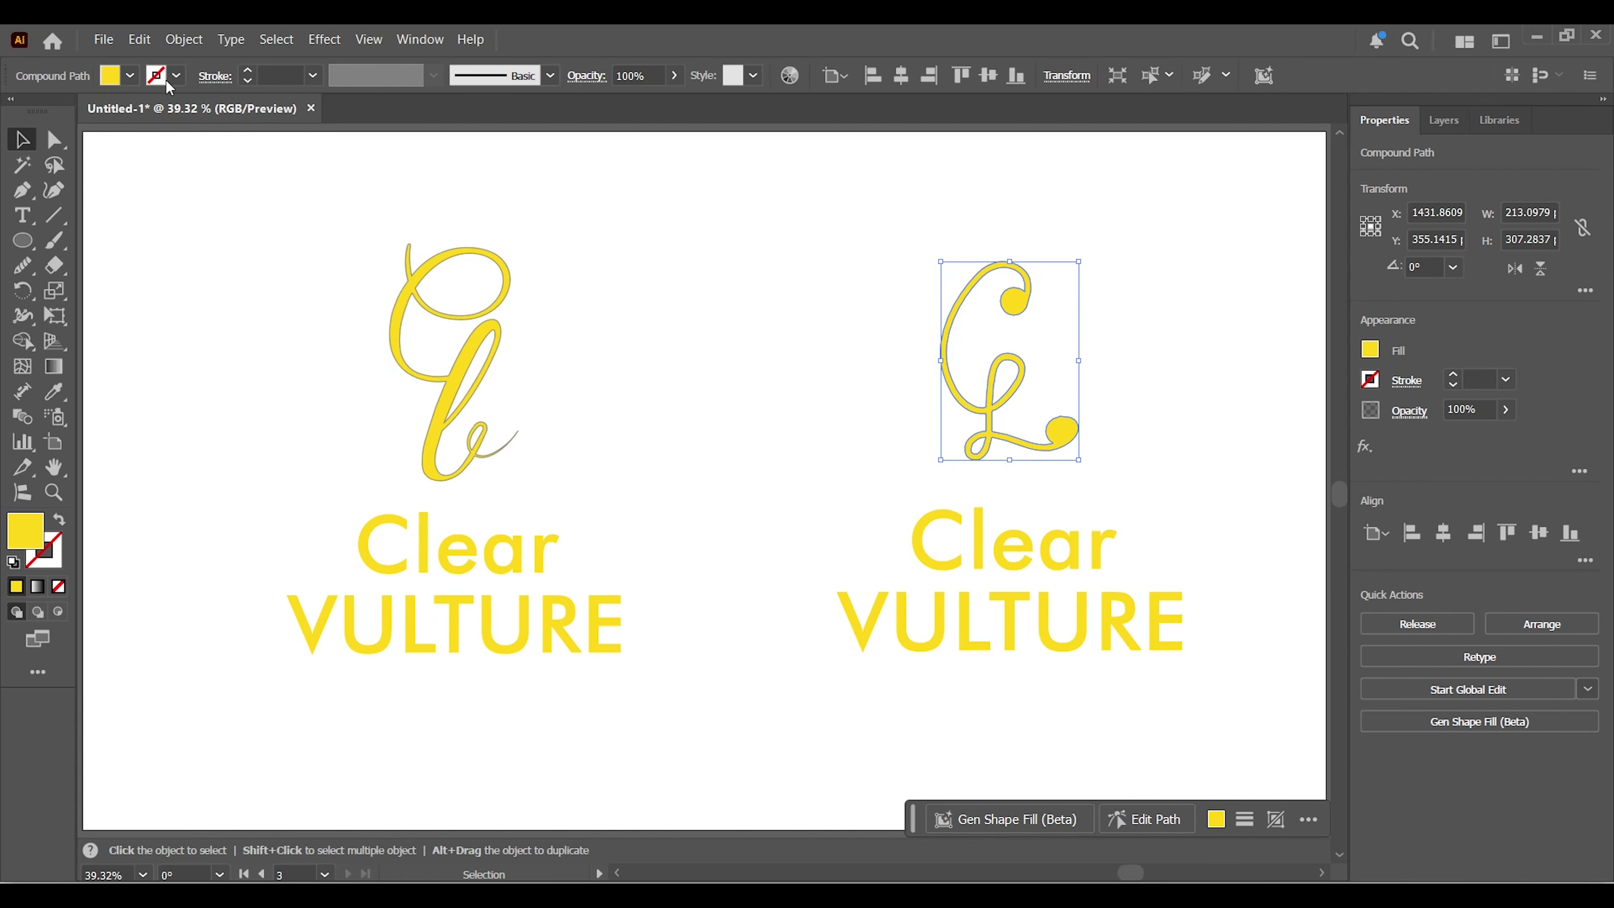
{"action": "left_click", "coordinate": [103, 215]}
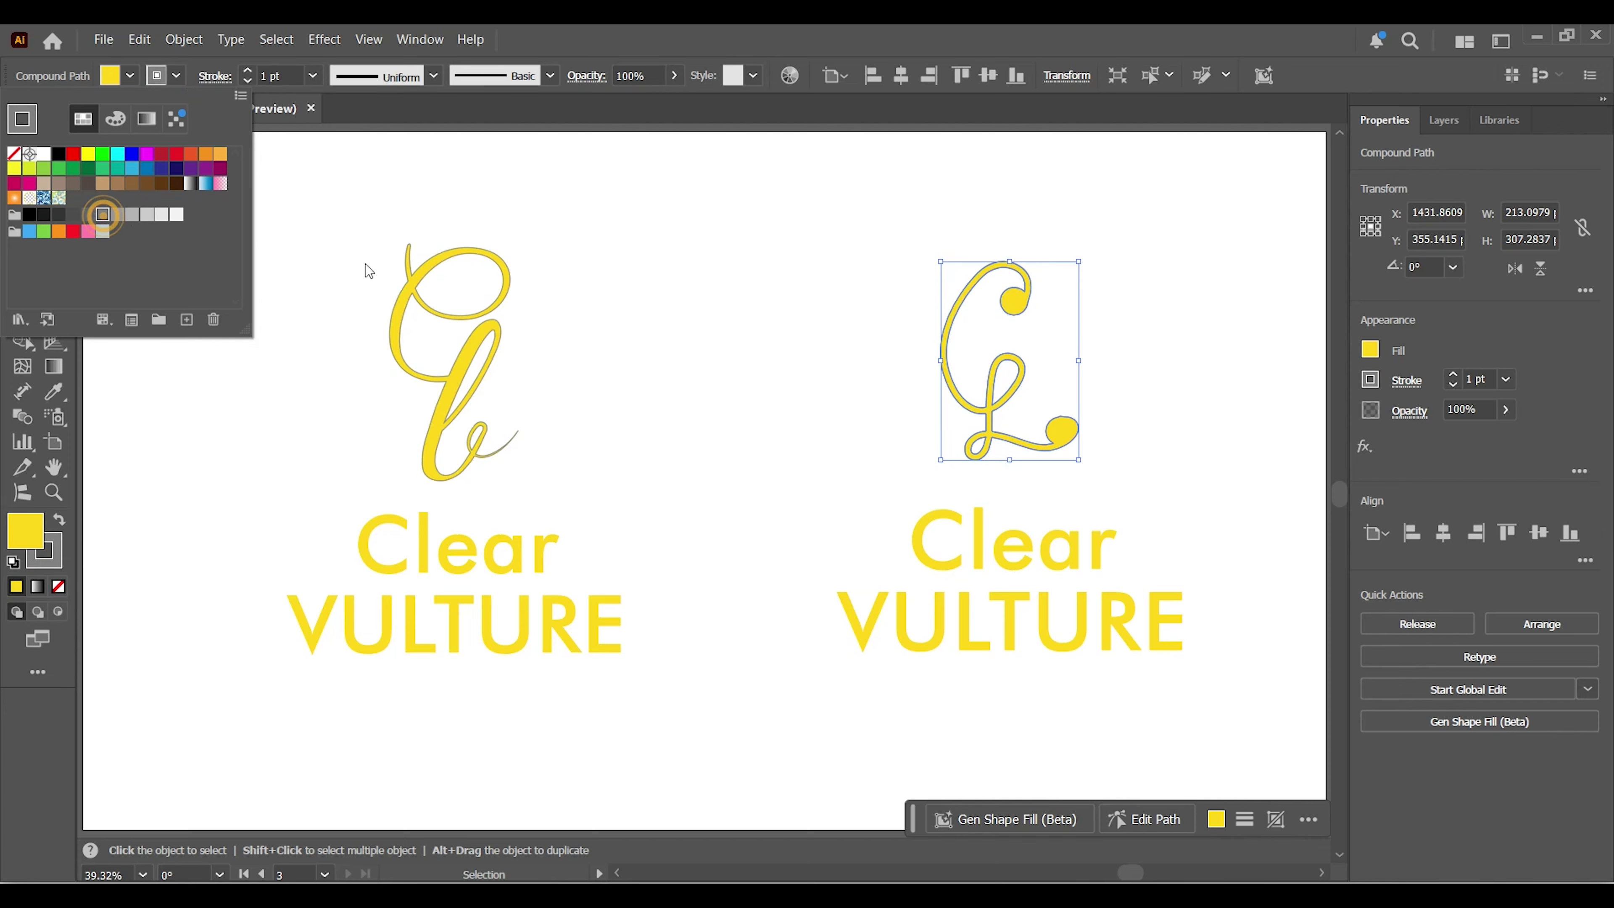
{"action": "left_click", "coordinate": [701, 294]}
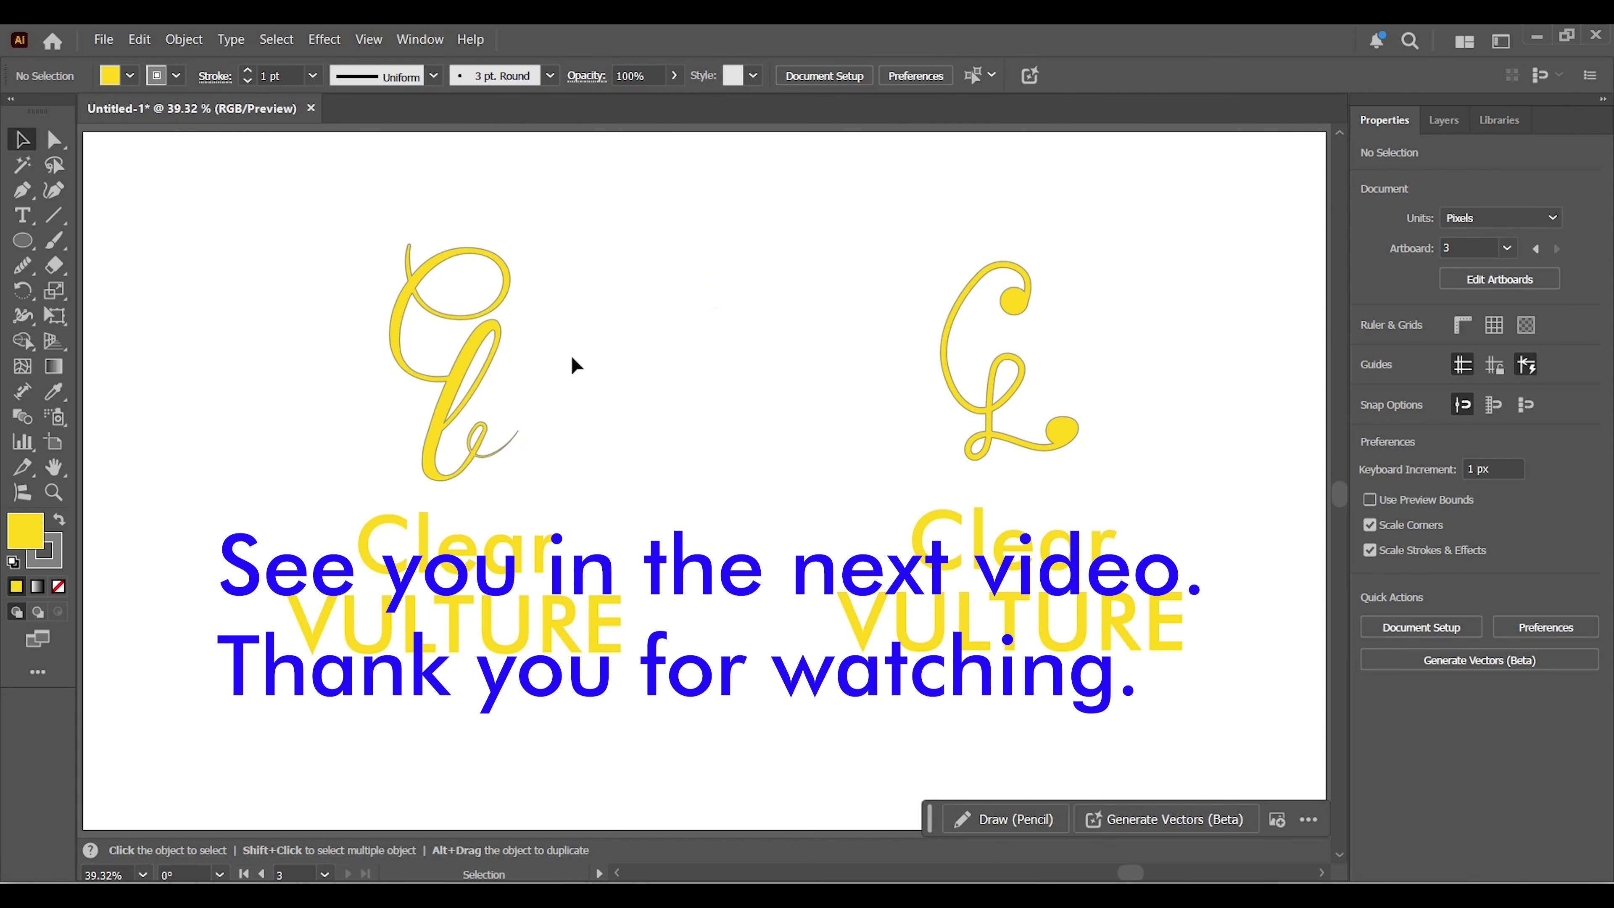